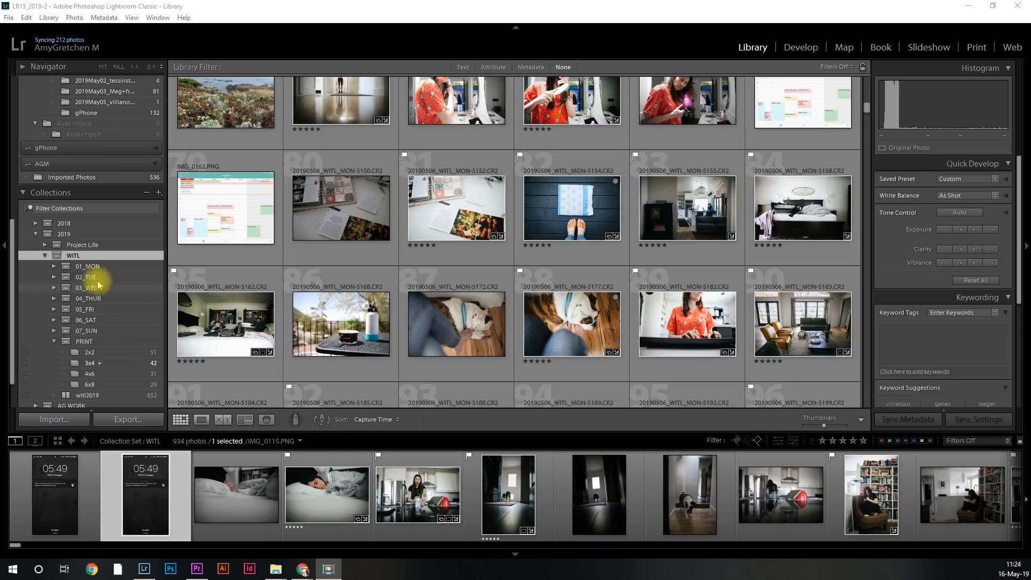
Review the smart collection rules of "all" and "pick" inside the 01_MON collection set, leaving both unchanged.
left_click(54, 266)
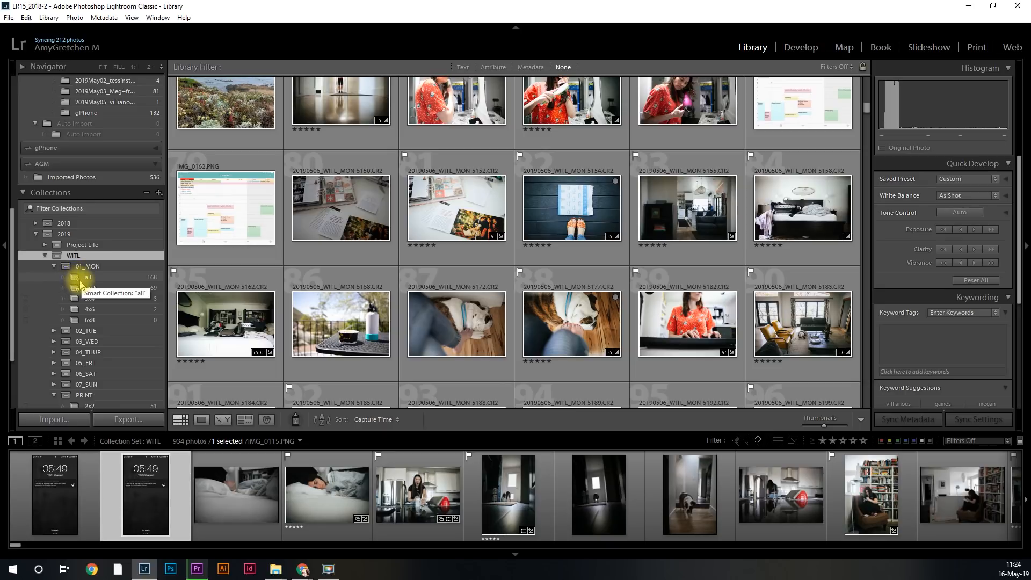
double_click(116, 282)
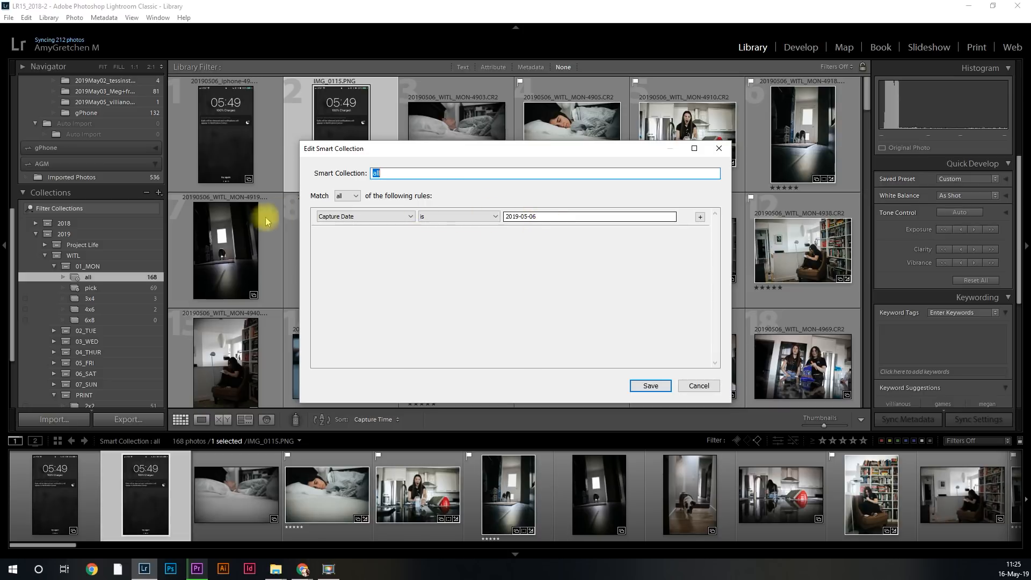
left_click(698, 385)
double_click(114, 288)
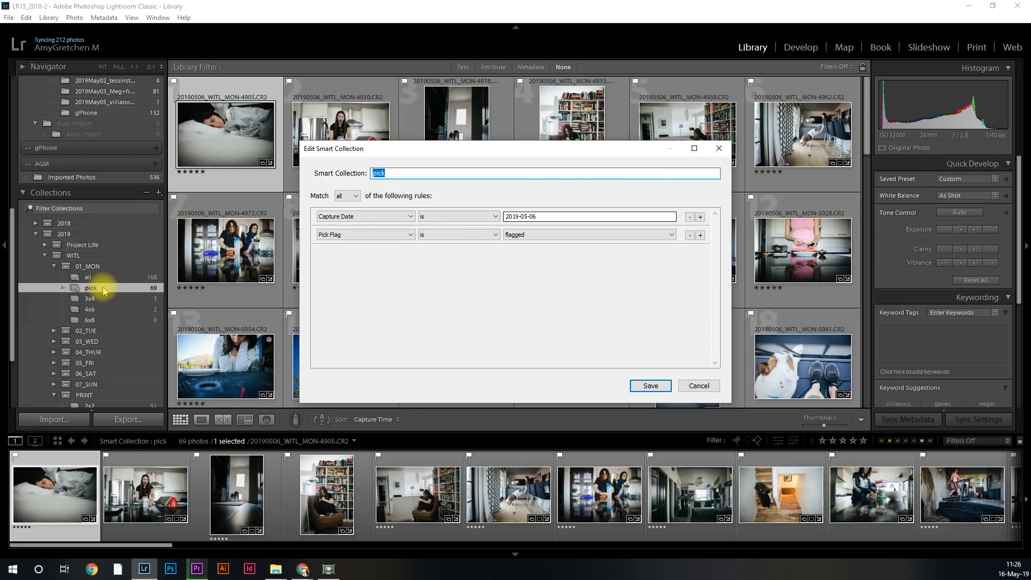
left_click(685, 386)
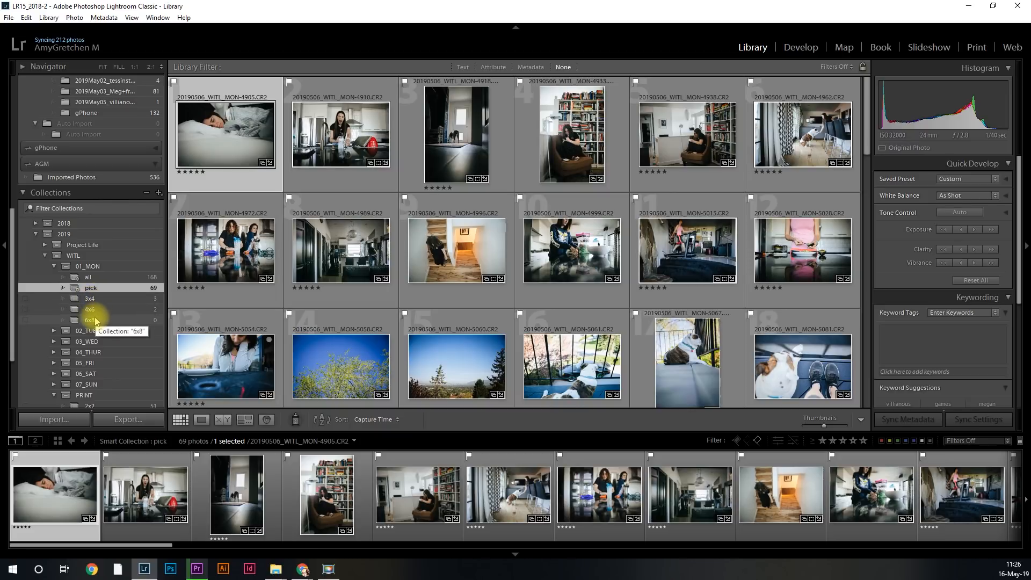
Expand the 02_TUE and 03_WED collection sets and look over the rest of the 2019 WITL collections.
left_click(54, 331)
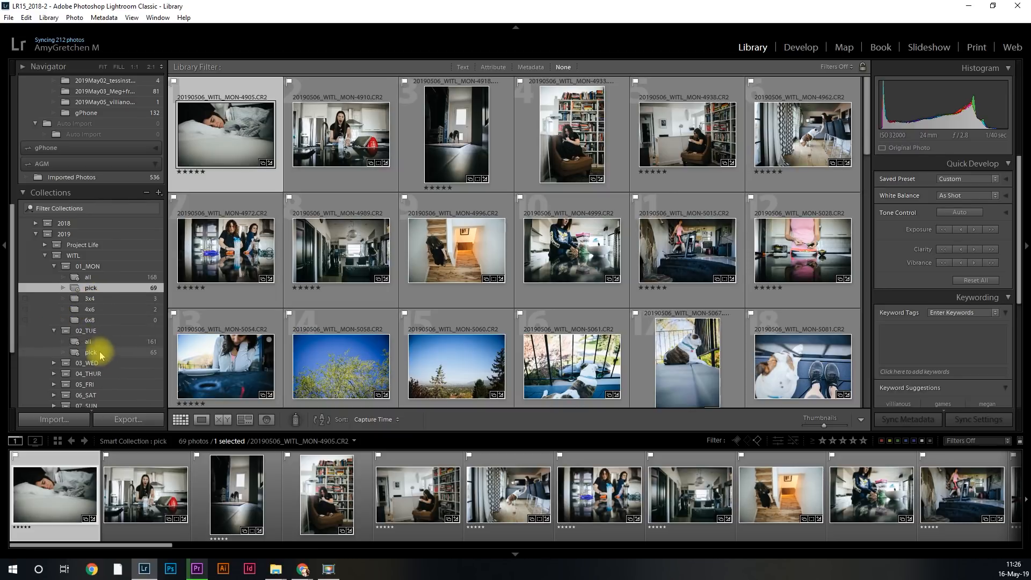
left_click(54, 363)
scroll(91, 395, "down", 3)
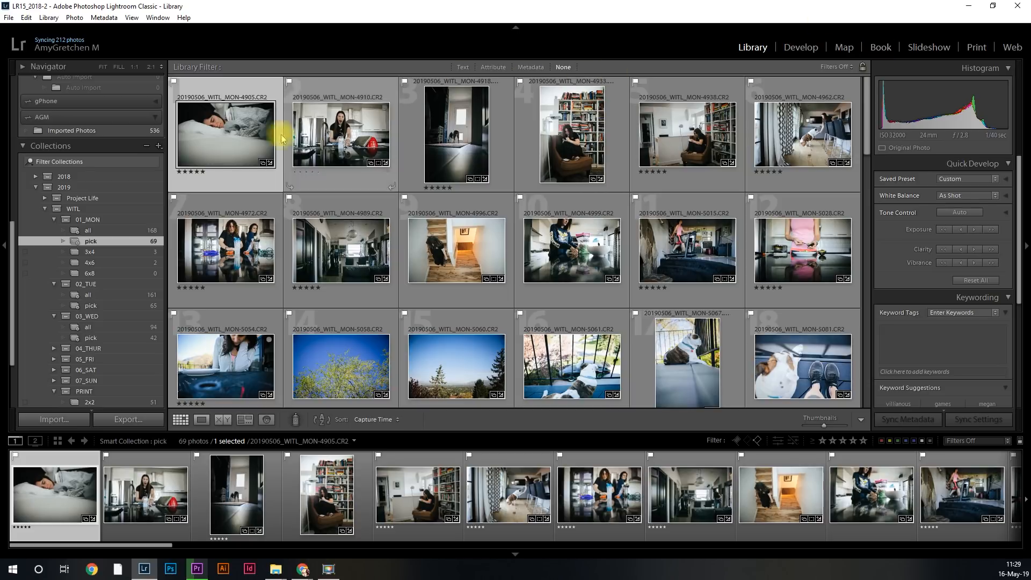
scroll(81, 279, "down", 3)
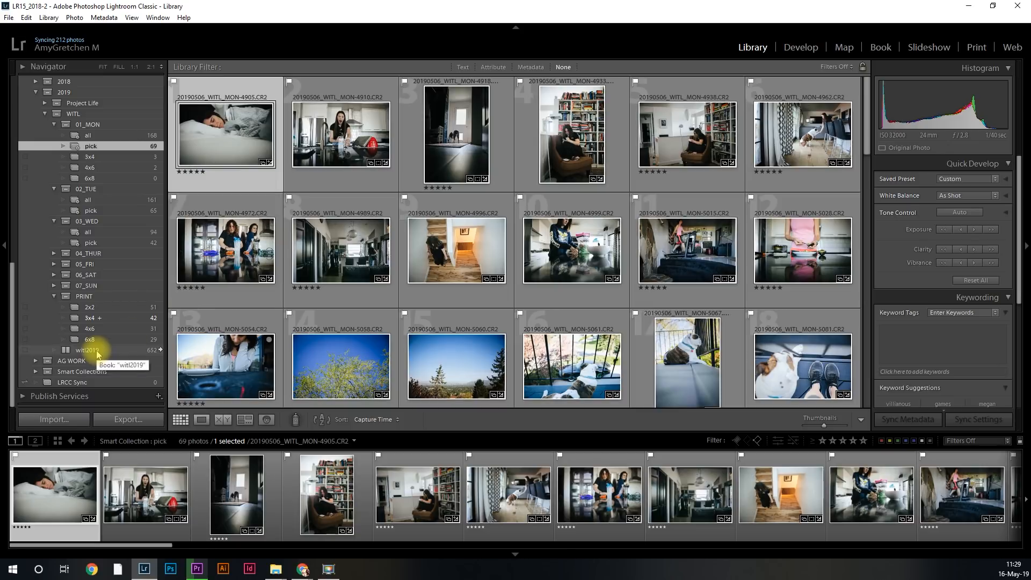
Start a new regular collection and place it inside the 2019 WITL collection set.
scroll(110, 346, "up", 3)
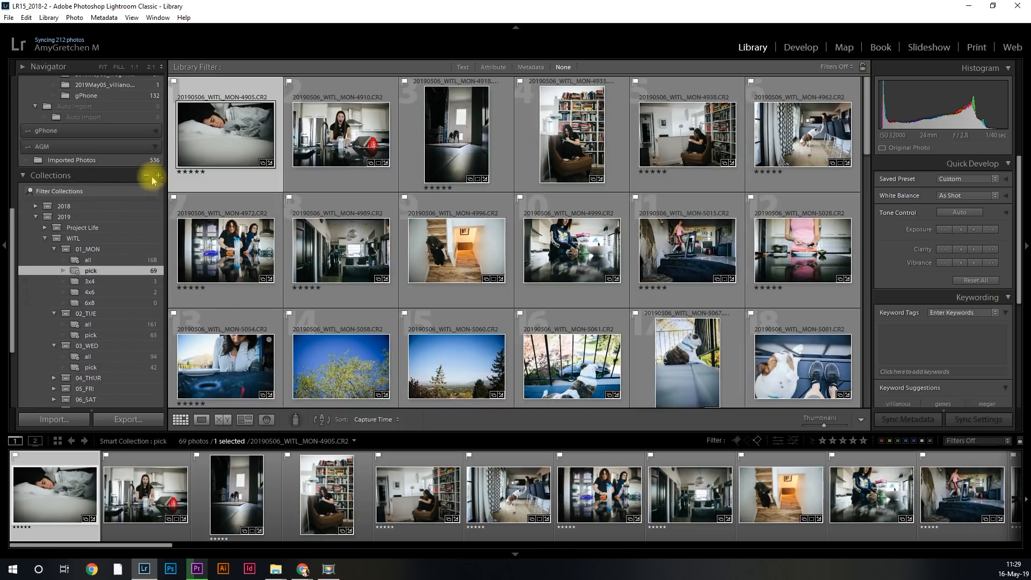
left_click(155, 176)
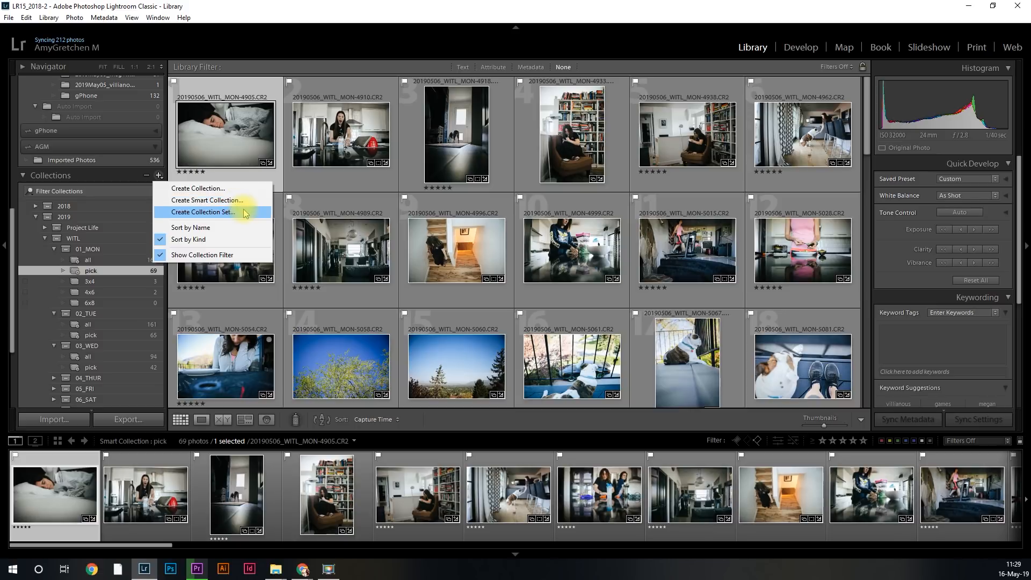
left_click(241, 188)
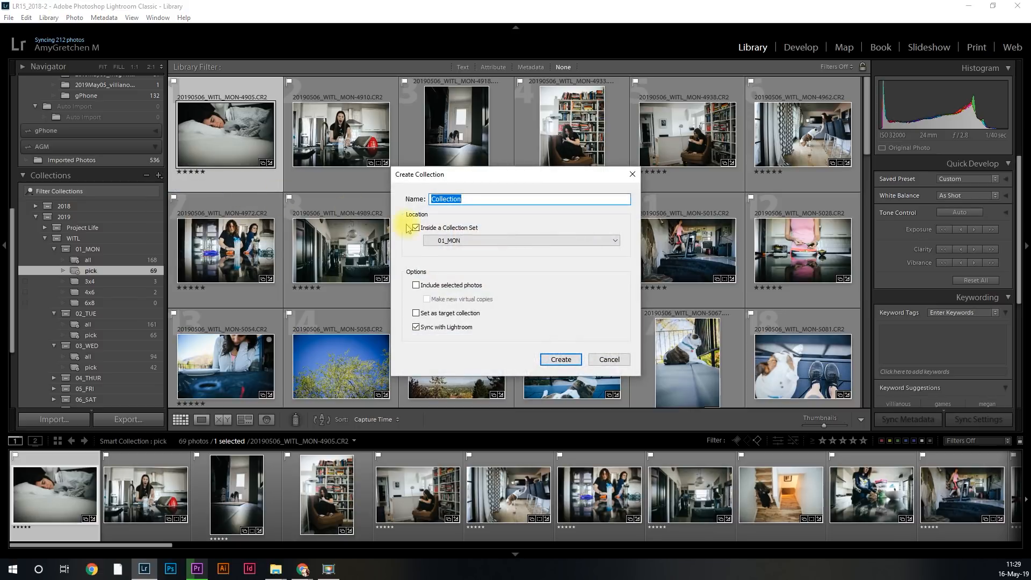
left_click(556, 241)
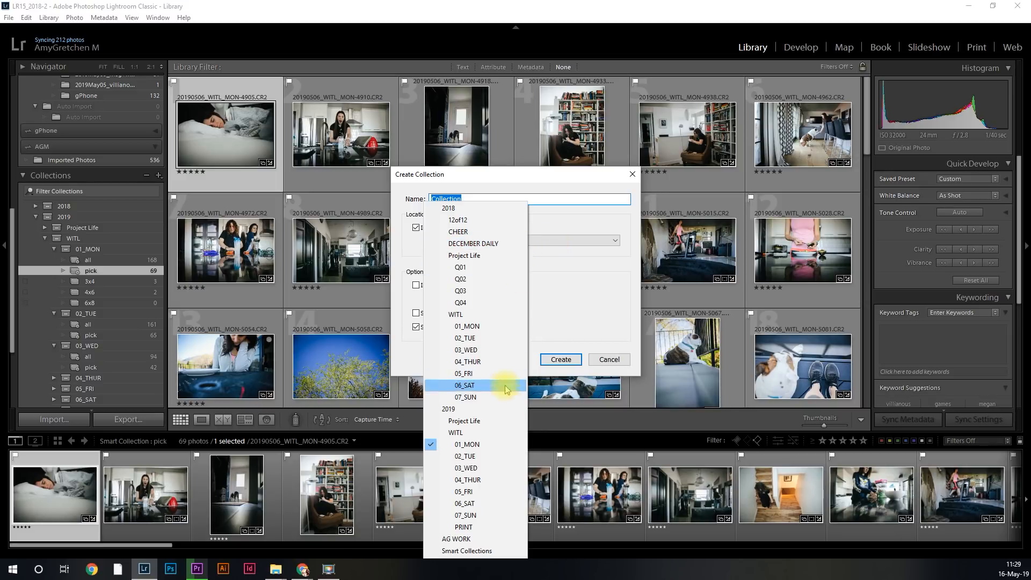
left_click(456, 433)
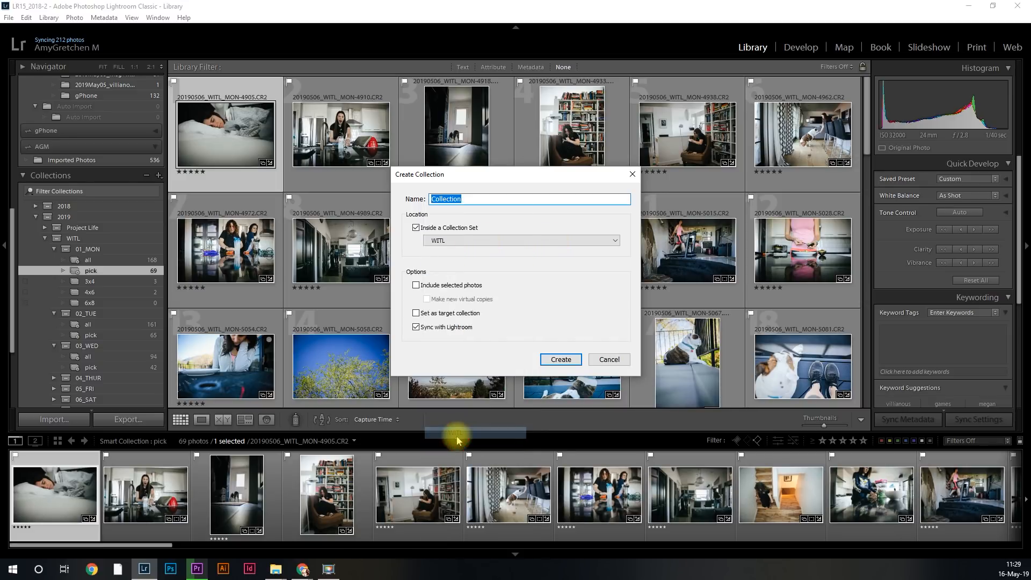
left_click(474, 240)
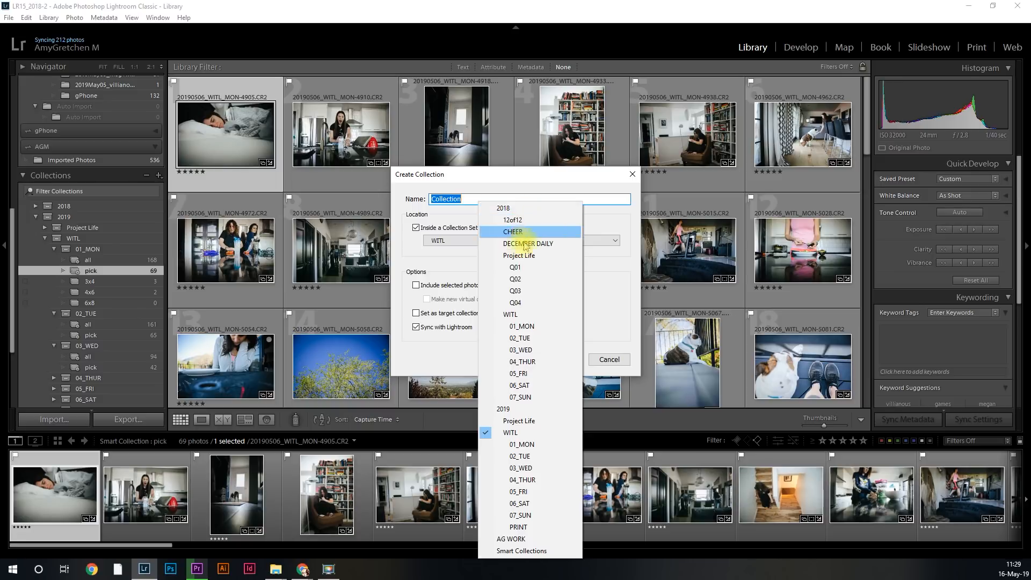
left_click(527, 434)
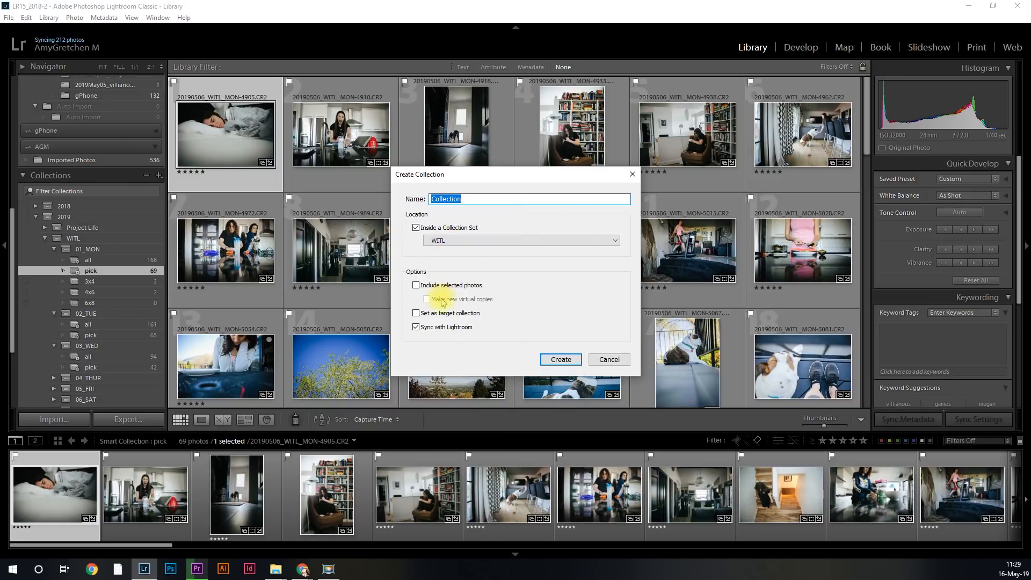
Turn off Sync with Lightroom, name the new collection WITL BOOK and create it.
left_click(417, 327)
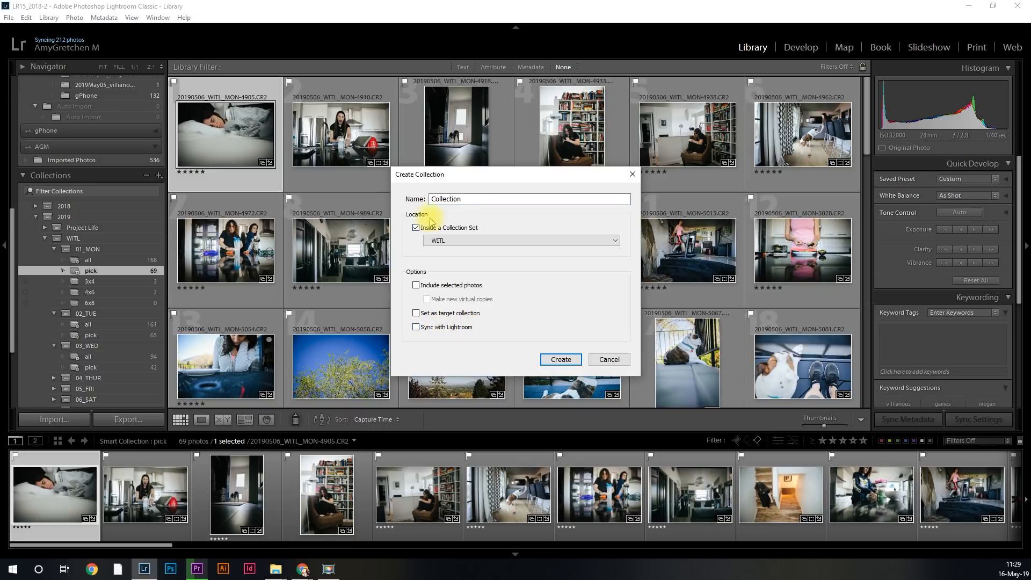
double_click(460, 200)
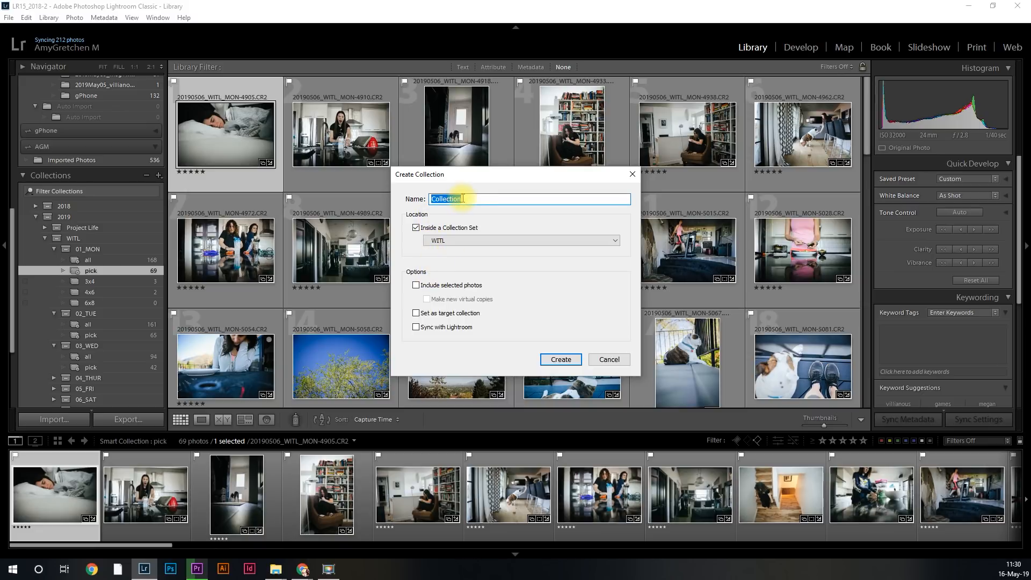
type("WITL BOOK")
left_click(553, 367)
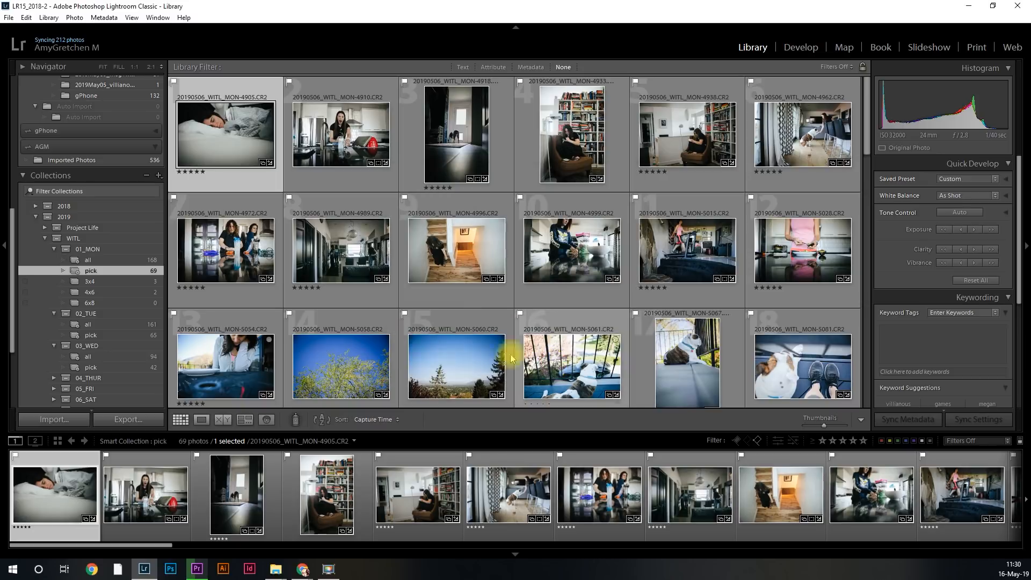
Add all photos from Monday's pick smart collection to the WITL BOOK collection.
scroll(108, 283, "down", 5)
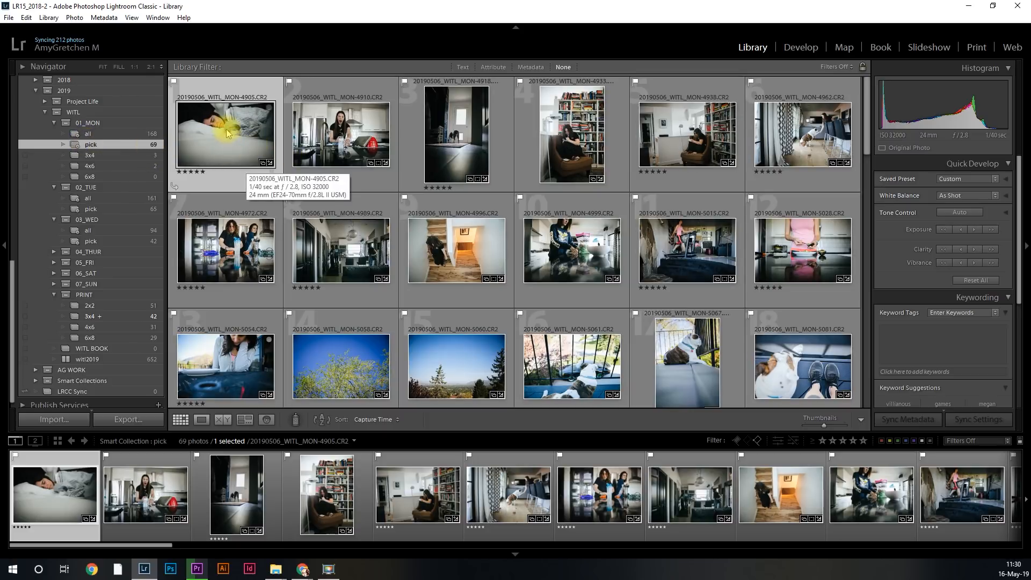
key("ctrl+a")
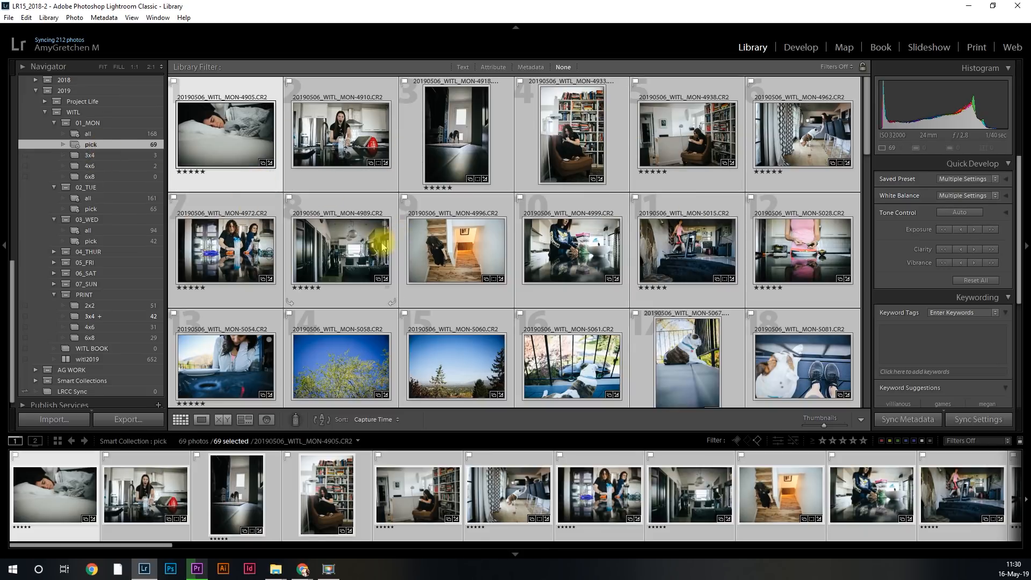
left_click_drag(331, 258, 110, 348)
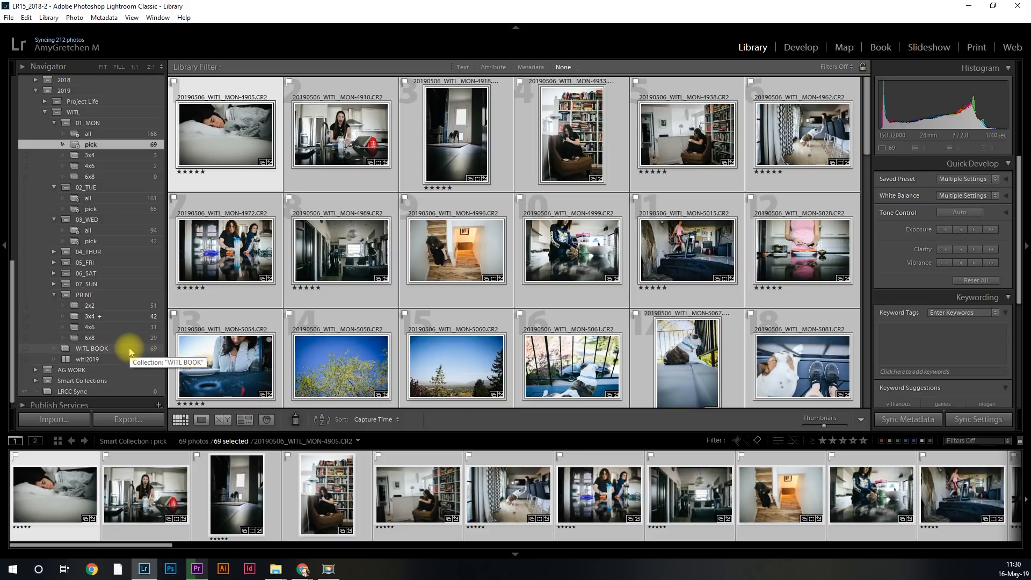
Add all photos from the 02_TUE pick smart collection to the WITL BOOK collection.
left_click(102, 209)
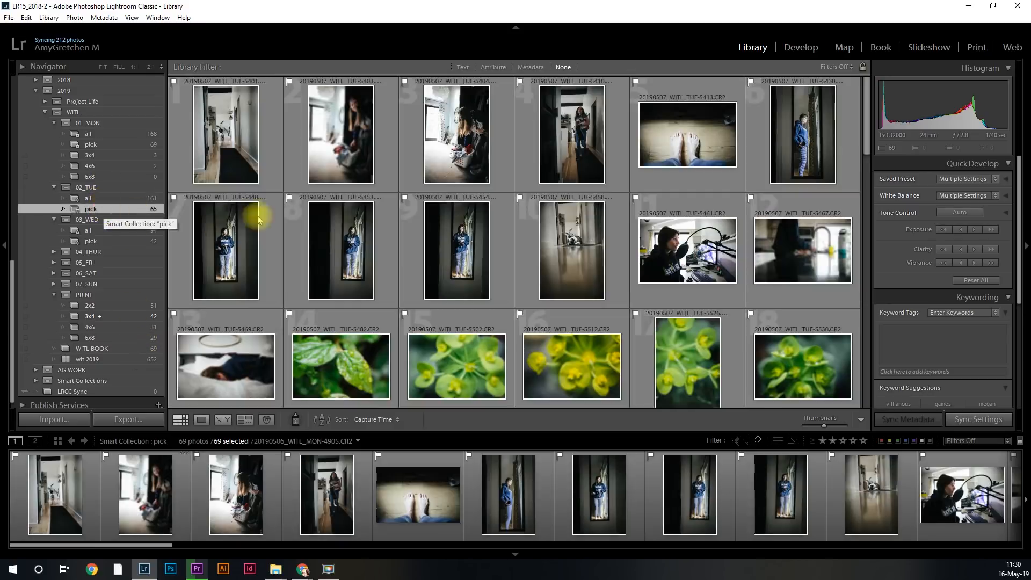
key("ctrl+a")
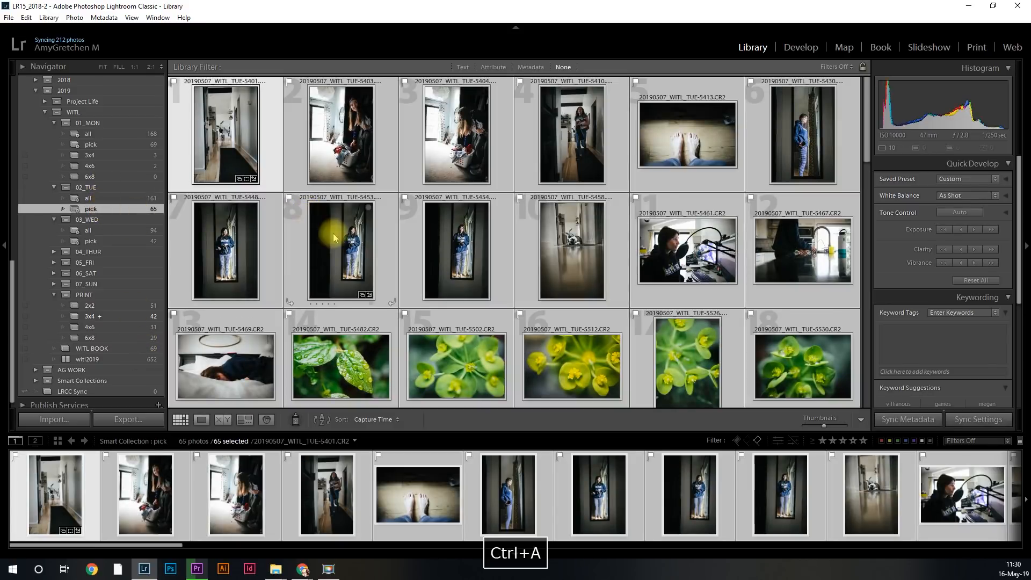
left_click_drag(257, 315, 108, 349)
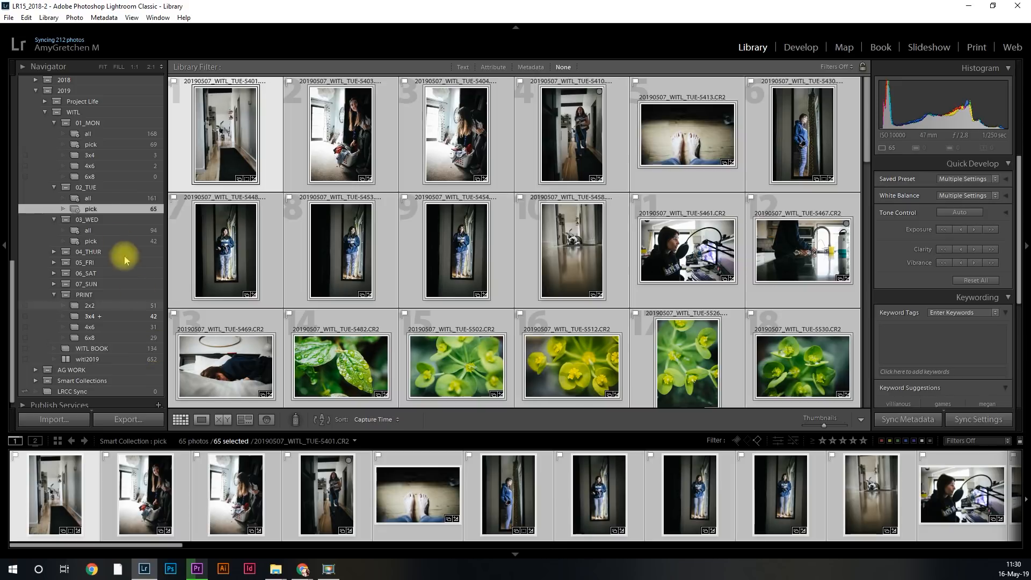
Add all photos from the 03_WED pick smart collection to the WITL BOOK collection.
left_click(91, 241)
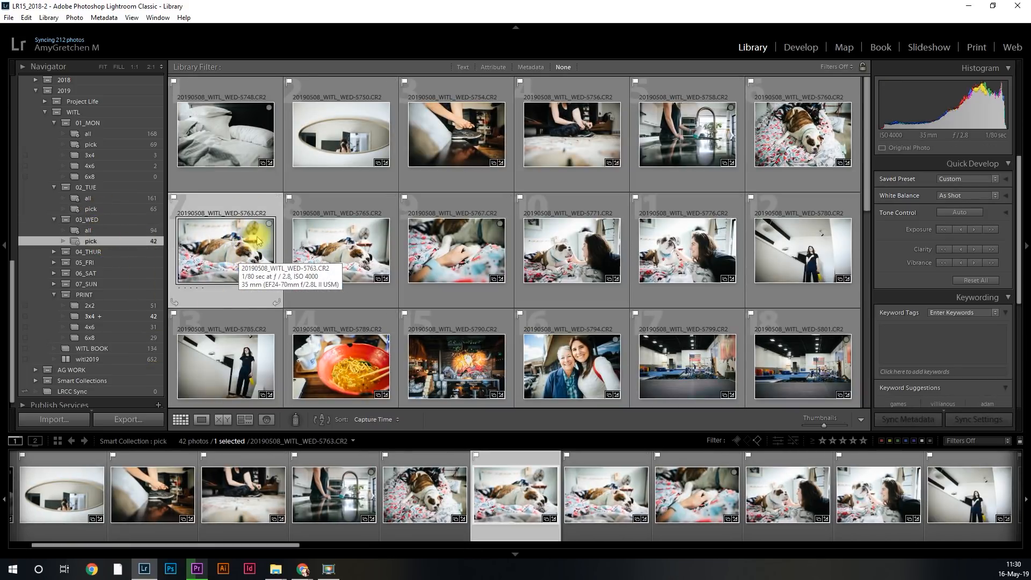
key("ctrl+a")
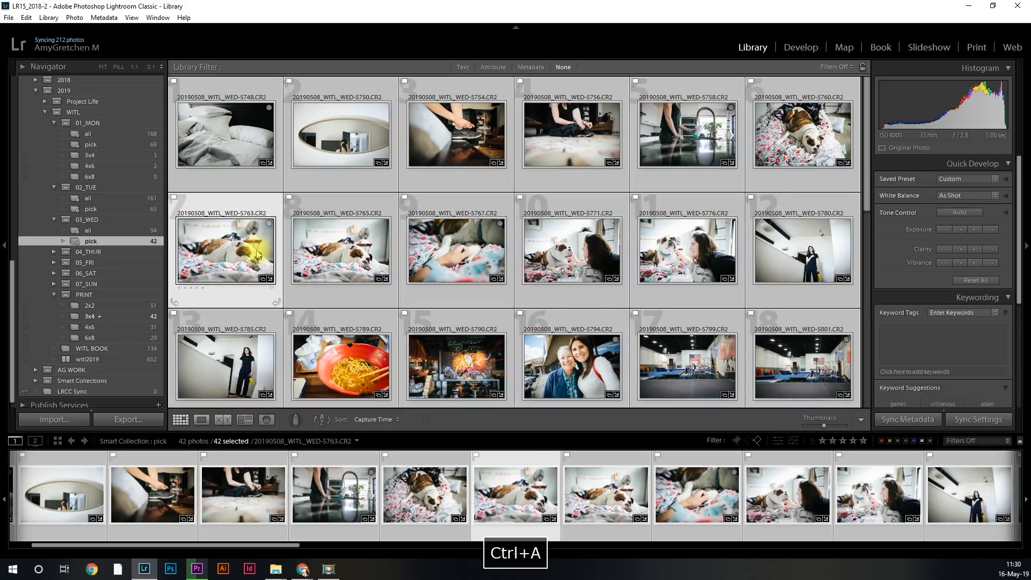
left_click_drag(256, 254, 127, 357)
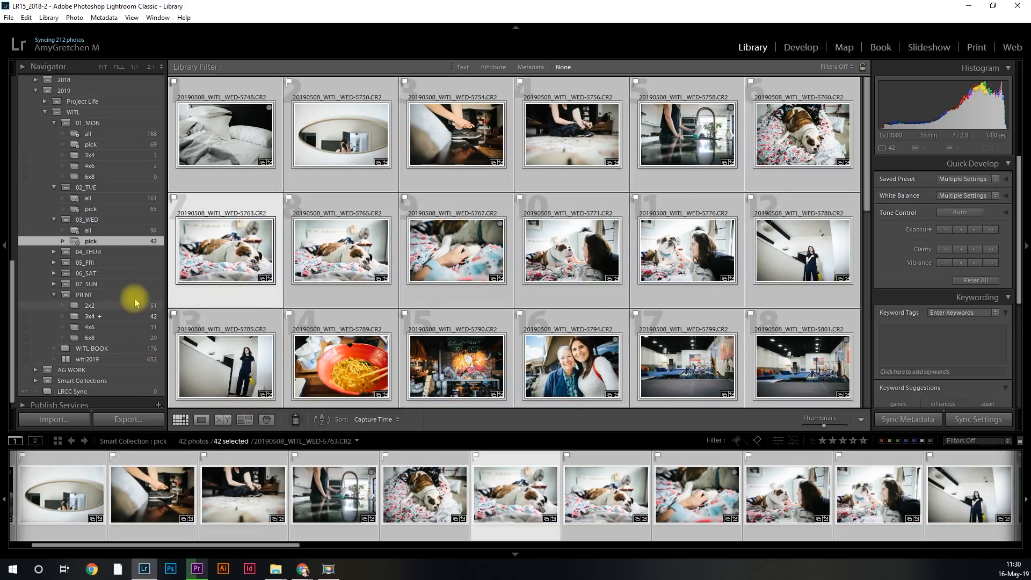
Expand the 04_THUR set and add all photos from its pick smart collection to WITL BOOK.
left_click(53, 252)
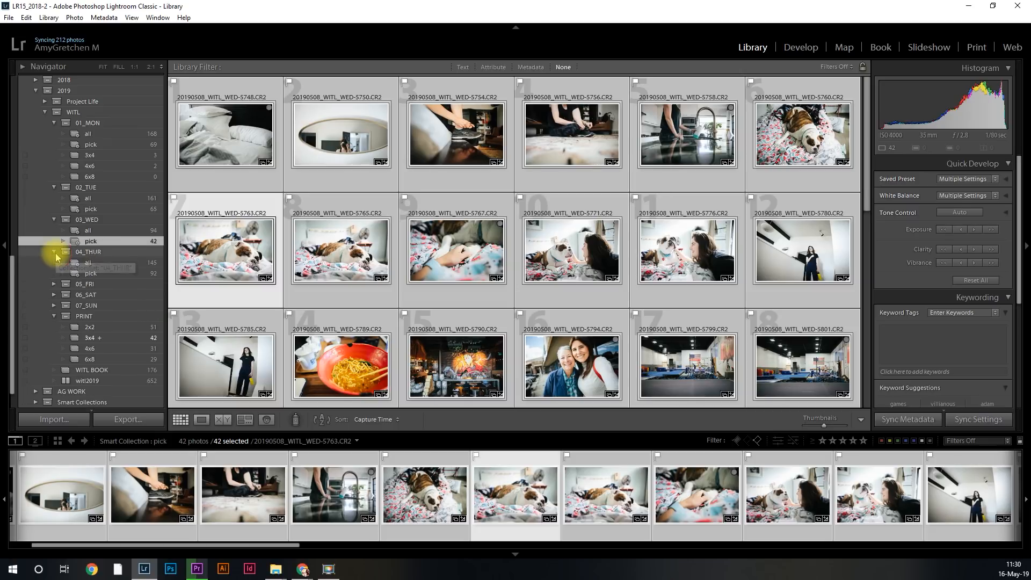
left_click(127, 274)
left_click(241, 263)
key("ctrl+a")
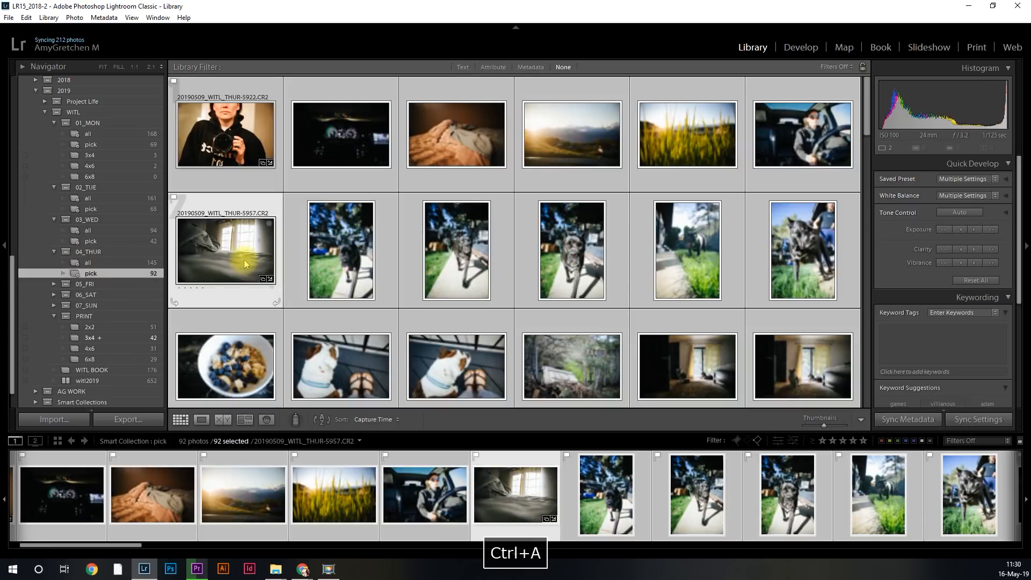
left_click_drag(243, 260, 128, 369)
Expand the 05_FRI set and add all photos from its pick smart collection to WITL BOOK.
left_click(54, 283)
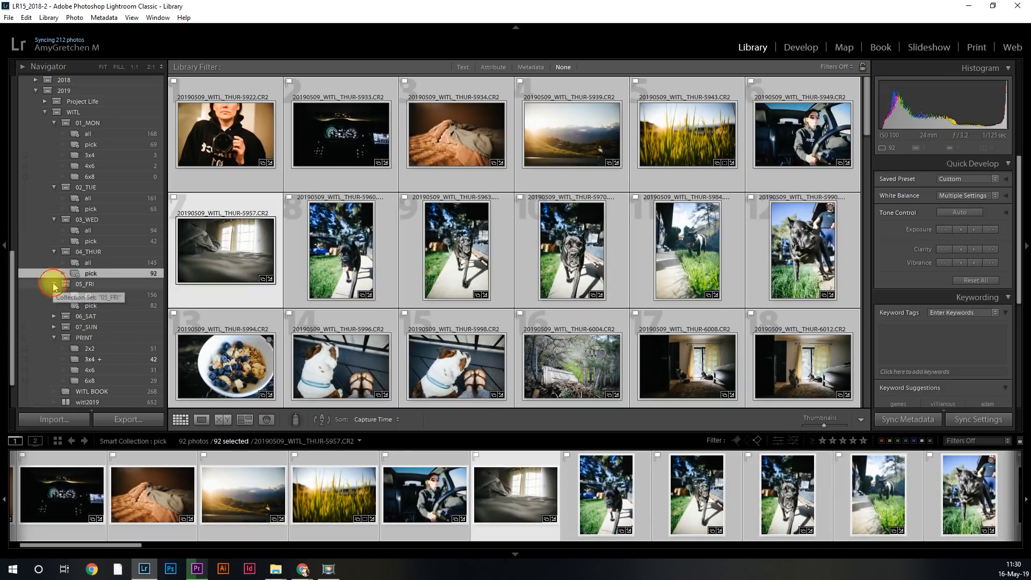
left_click(153, 306)
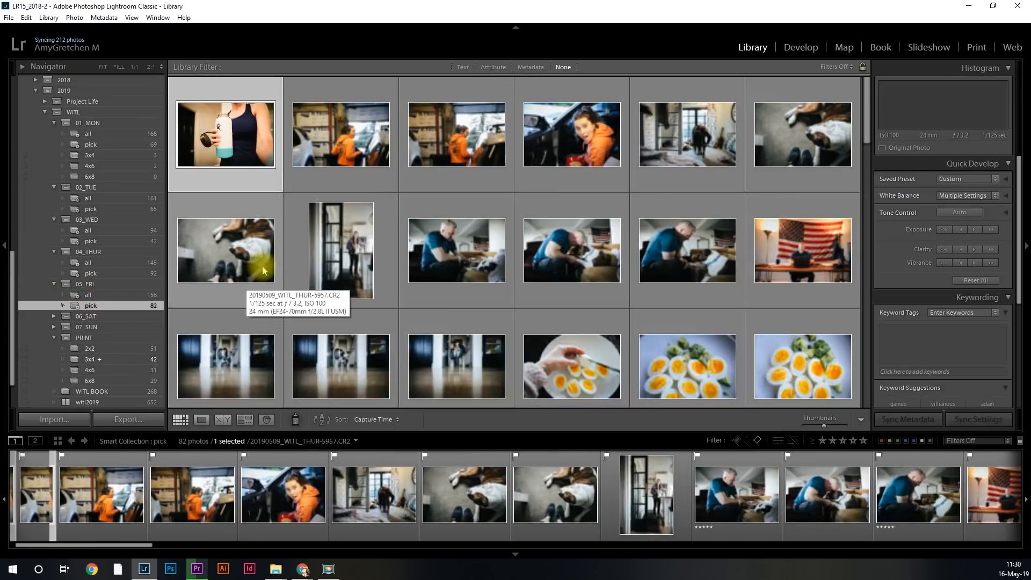
key("ctrl+a")
left_click_drag(261, 257, 111, 388)
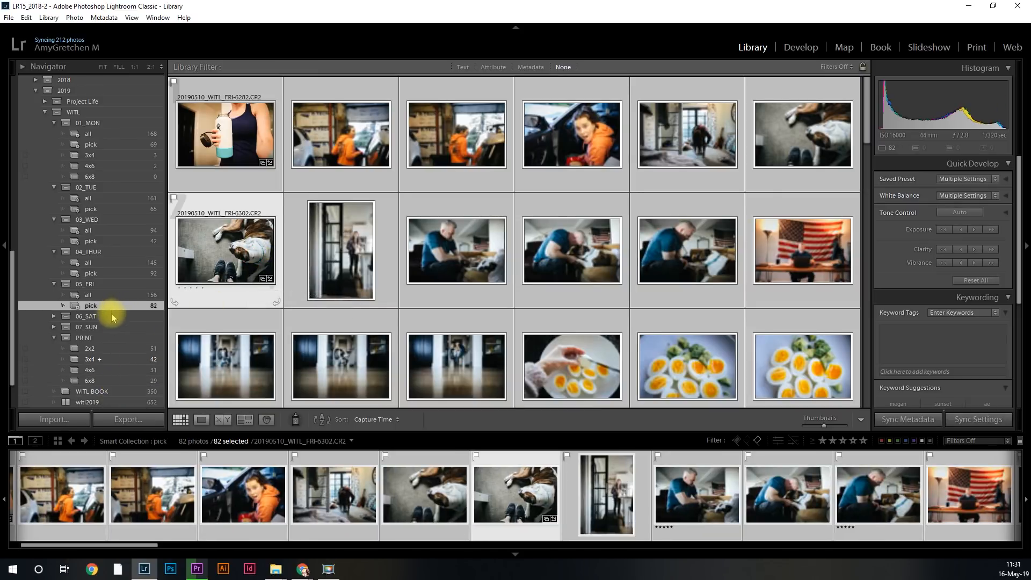
Expand the 06_SAT set and add all photos from its pick smart collection to WITL BOOK.
left_click(54, 316)
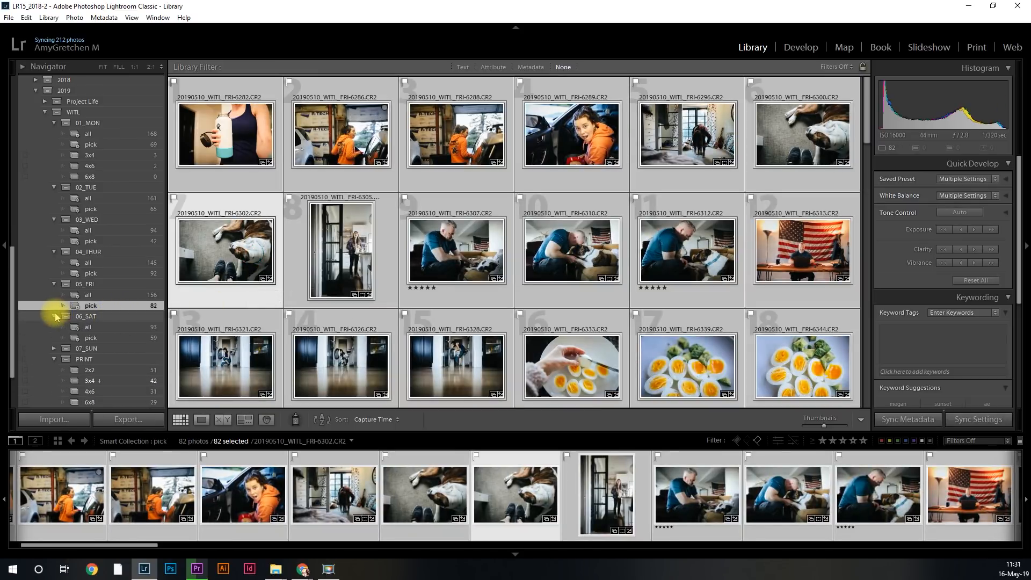
left_click(88, 328)
left_click(88, 337)
left_click(272, 239)
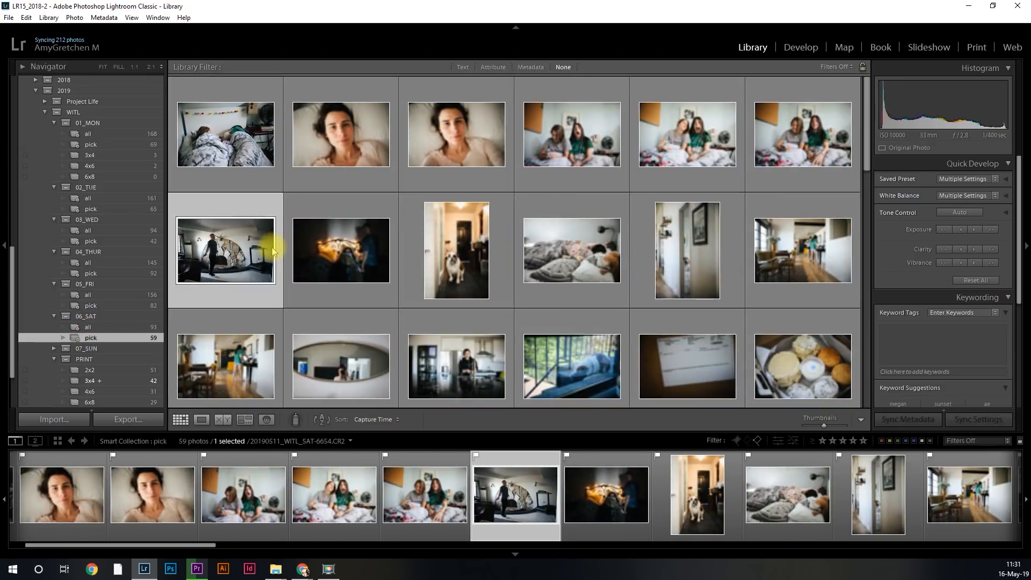
key("ctrl+a")
left_click_drag(258, 255, 128, 370)
Collapse the PRINT set, expand the 07_SUN set and add all photos from its pick smart collection to WITL BOOK.
left_click(54, 359)
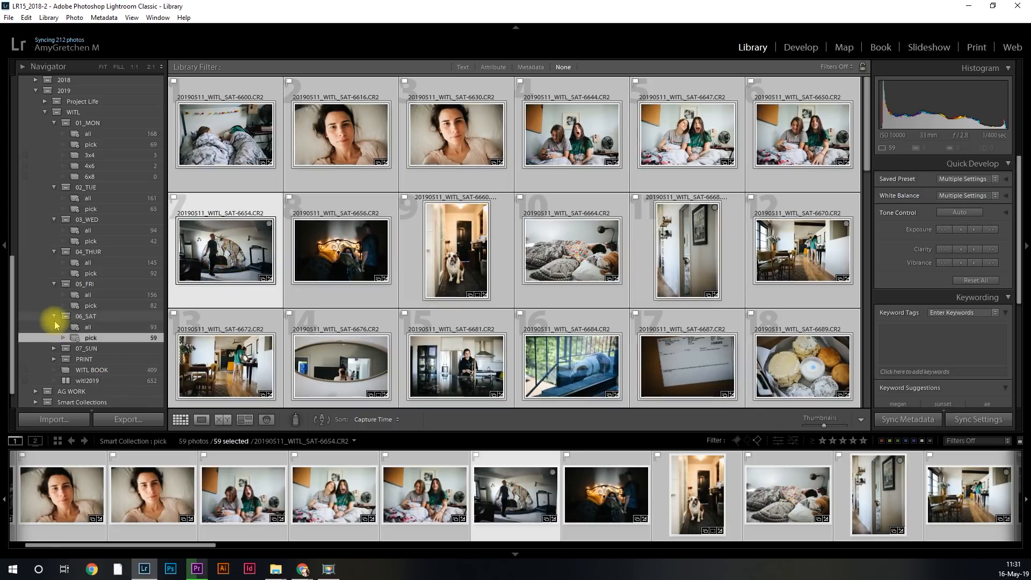
left_click(54, 348)
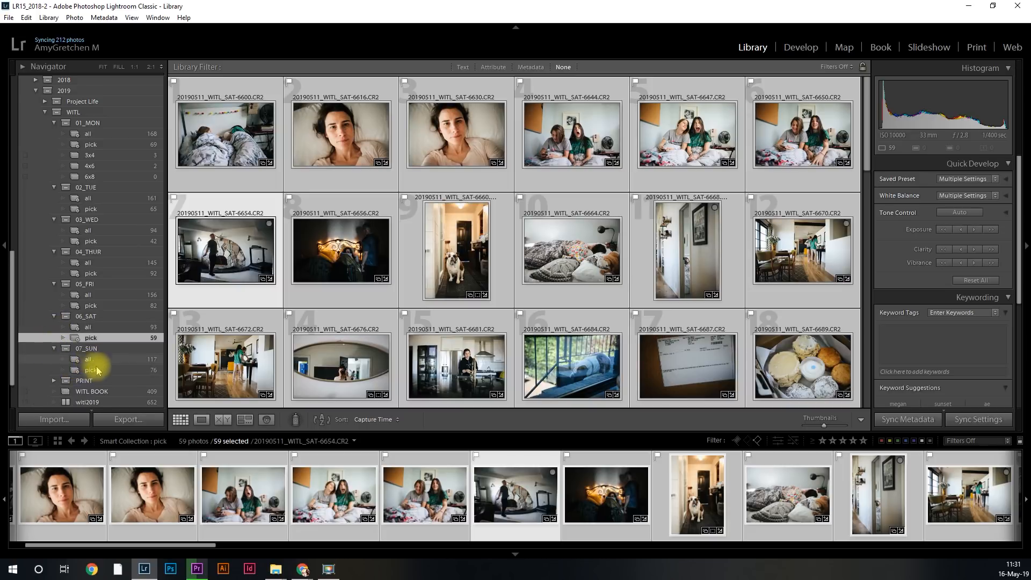
left_click(98, 370)
left_click(361, 232)
key("ctrl+a")
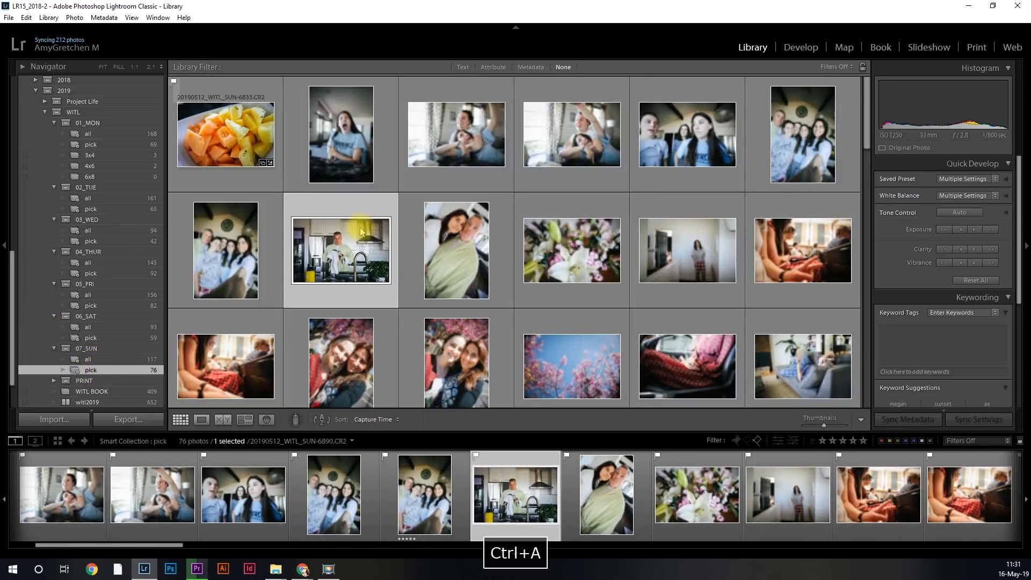
left_click_drag(361, 232, 111, 392)
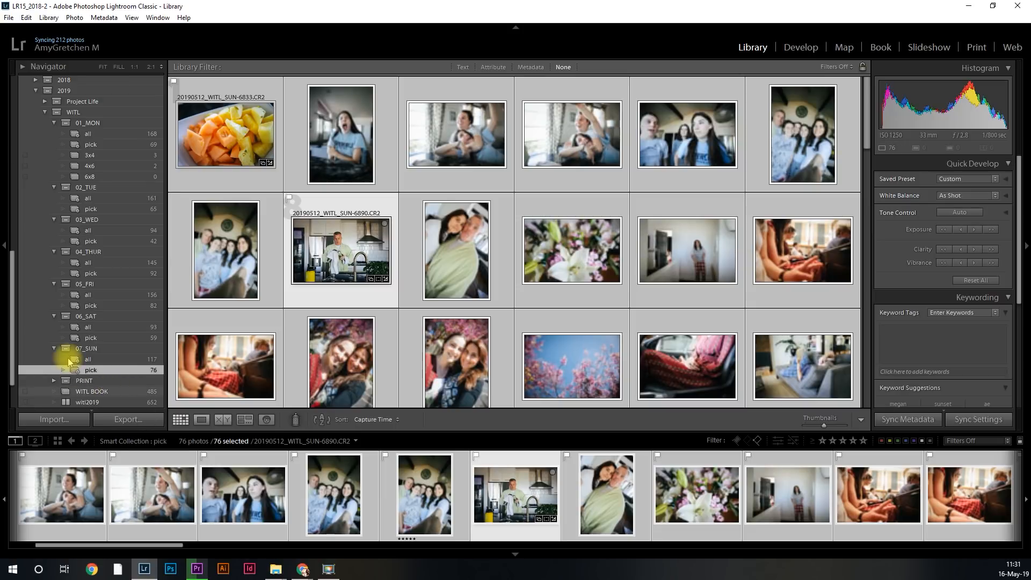
Open the WITL BOOK collection and switch to the Book module to lay out its photos.
scroll(123, 306, "down", 2)
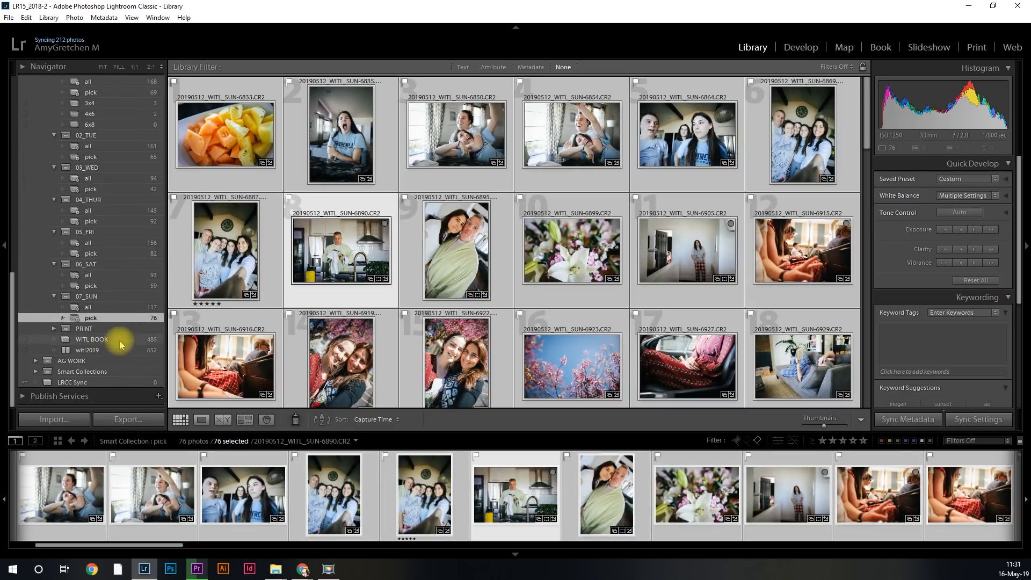
left_click(120, 343)
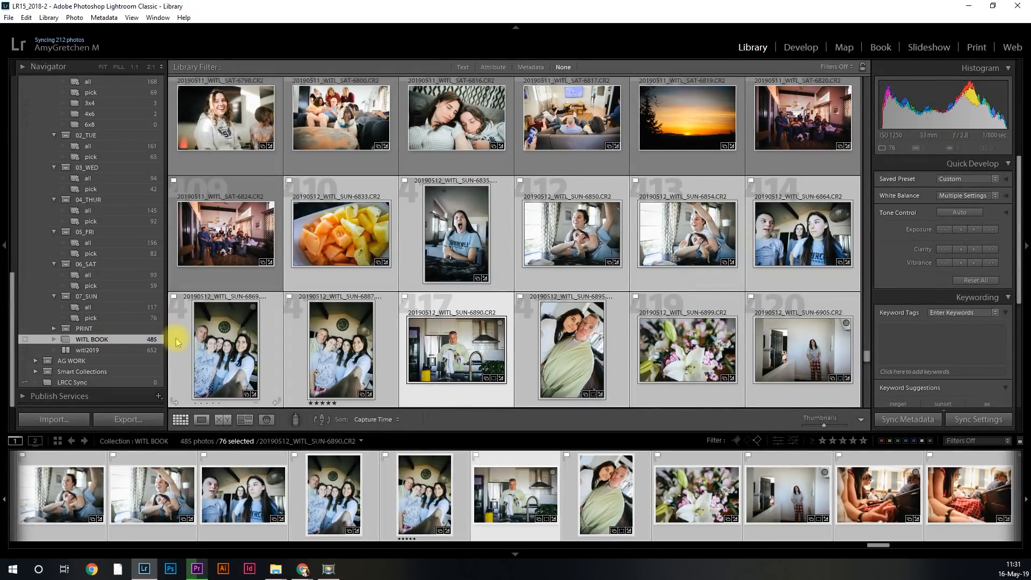
left_click(223, 229)
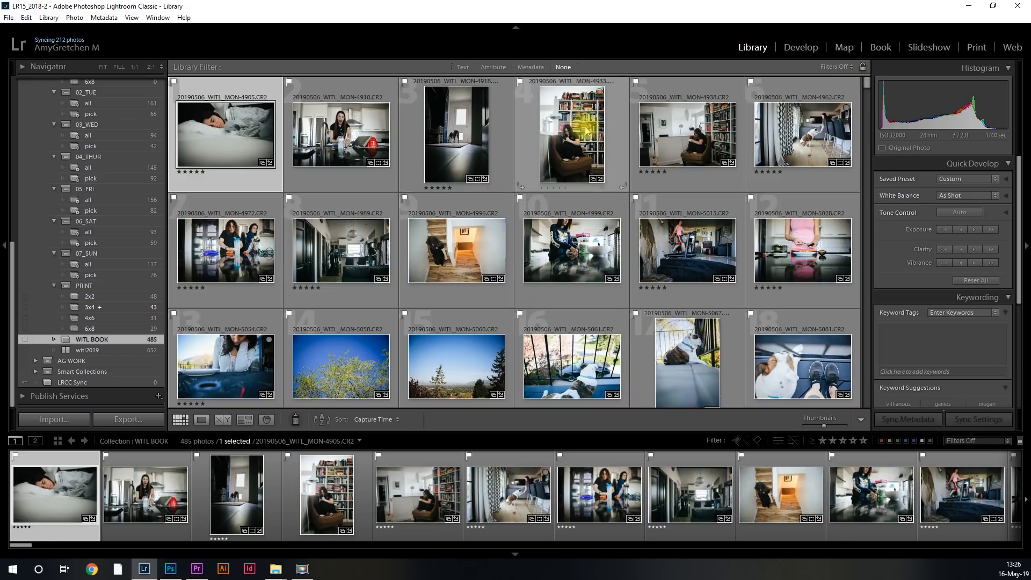
left_click(881, 48)
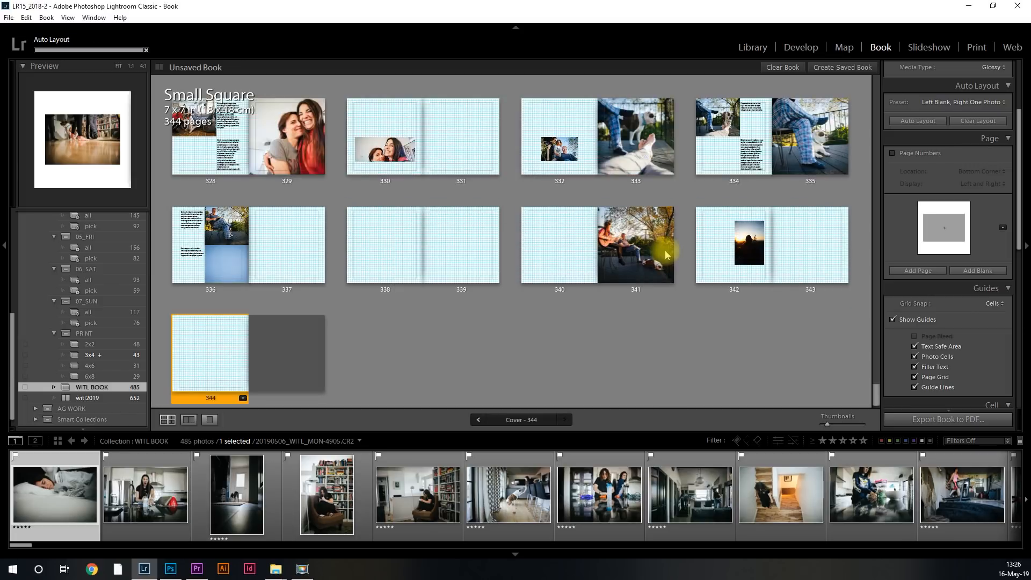
Look through the automatically laid out book pages from the end back towards the beginning.
scroll(664, 255, "up", 2)
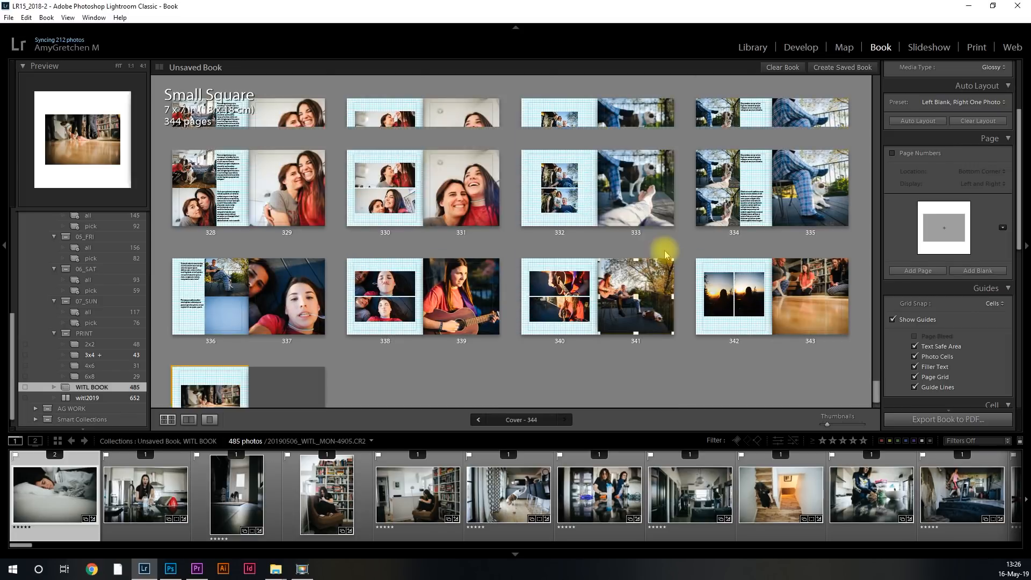
scroll(661, 253, "up", 5)
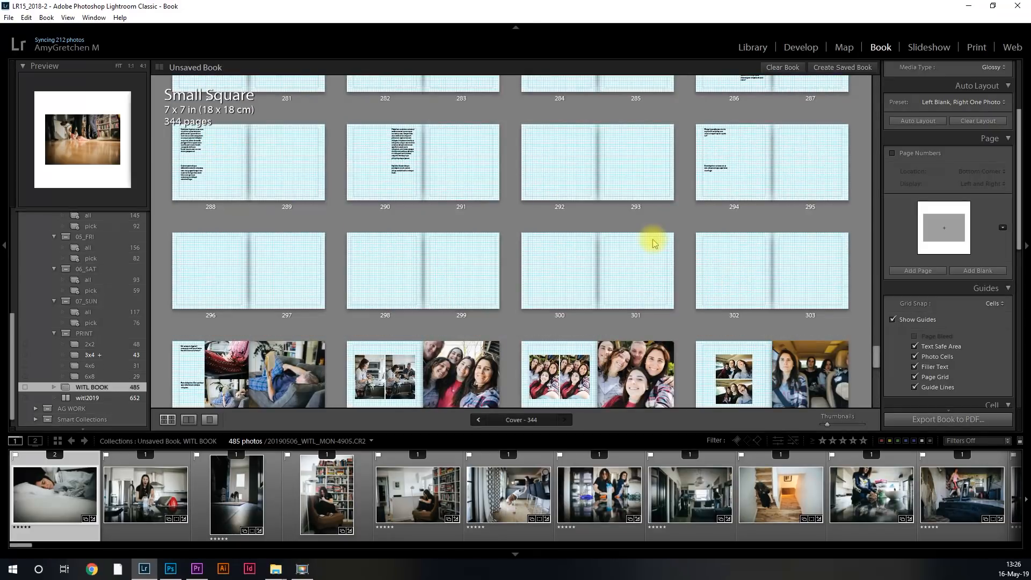
scroll(653, 243, "up", 3)
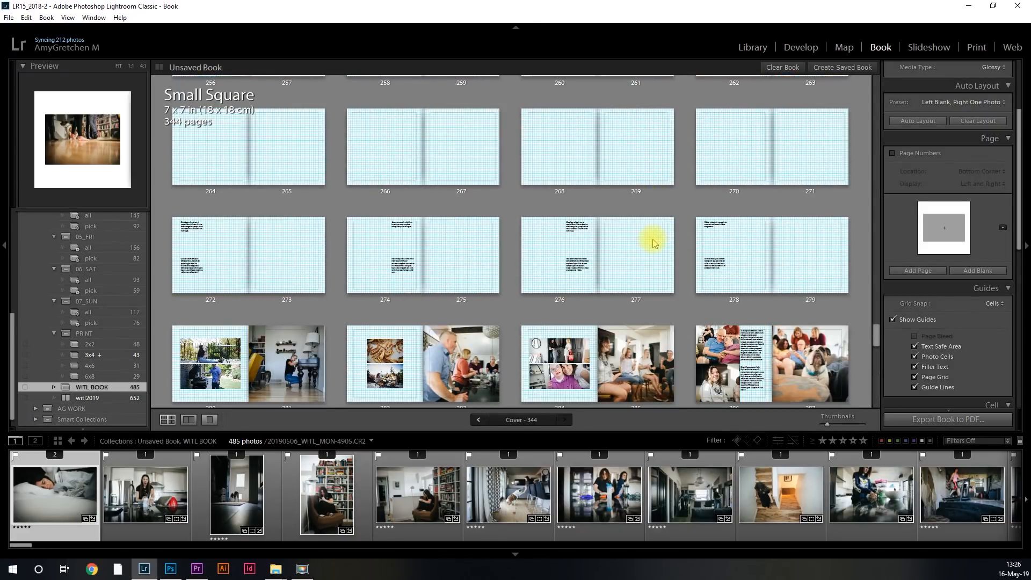
scroll(688, 213, "up", 1)
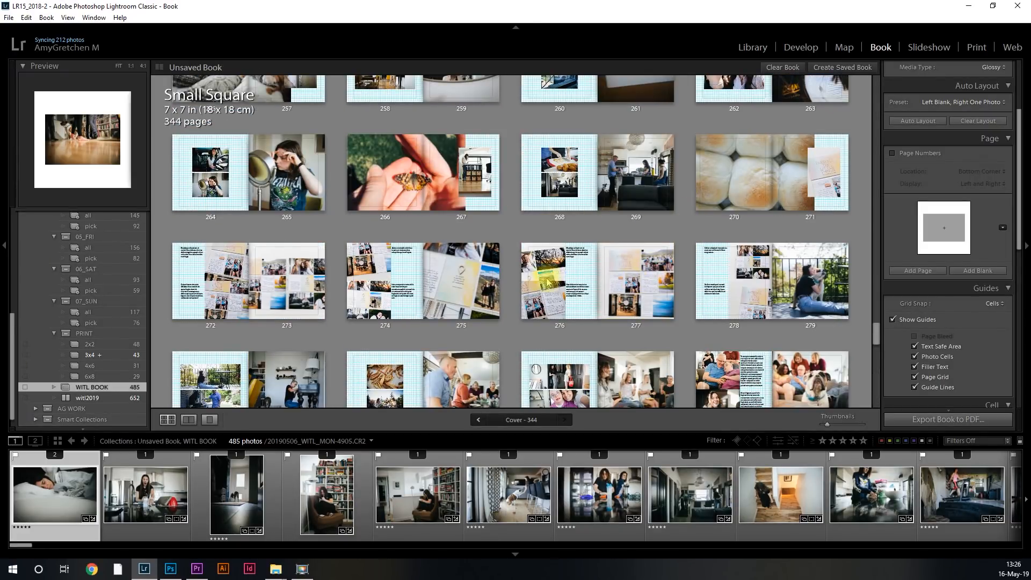
scroll(576, 247, "up", 3)
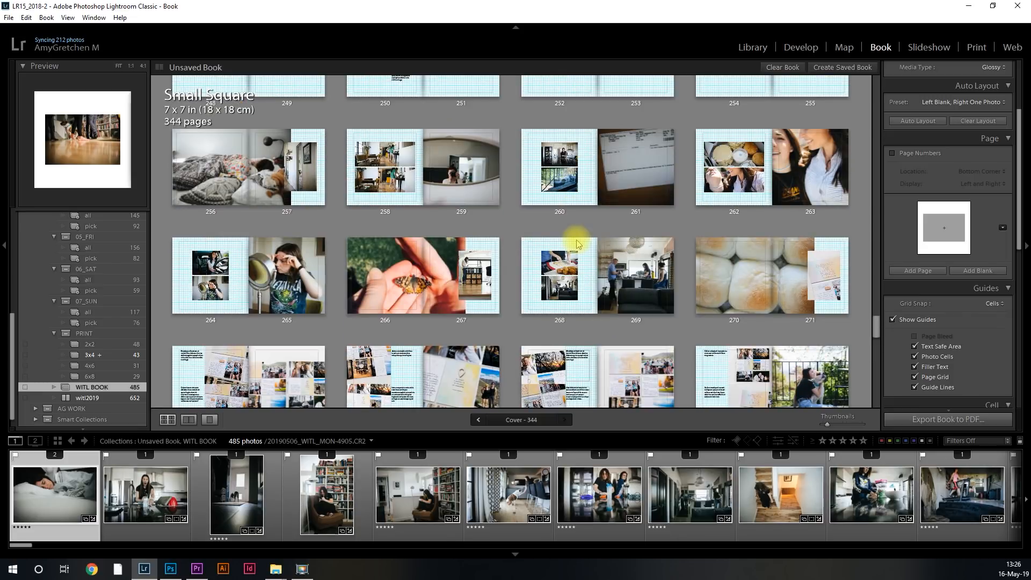
scroll(577, 244, "up", 1)
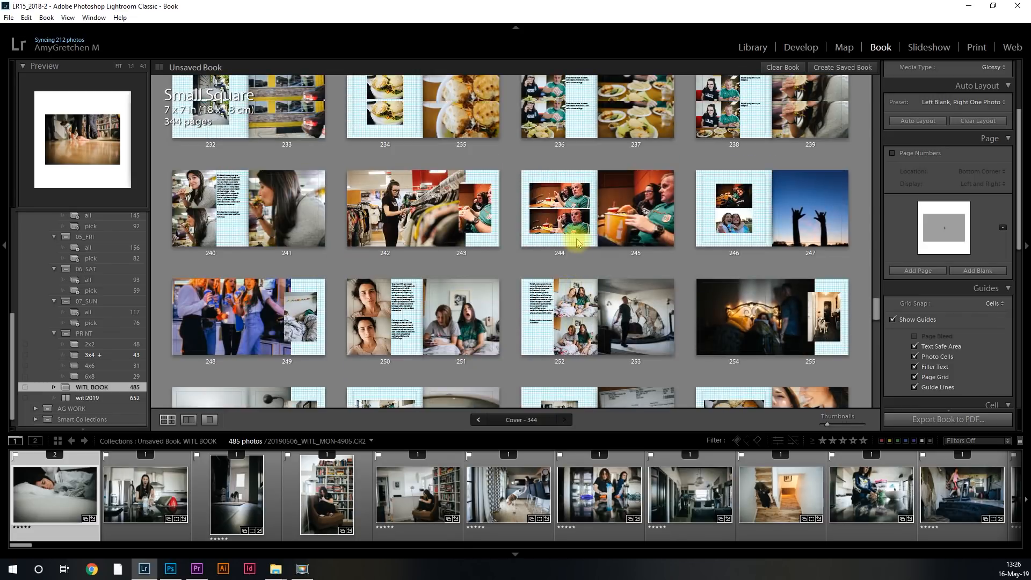
scroll(578, 244, "up", 2)
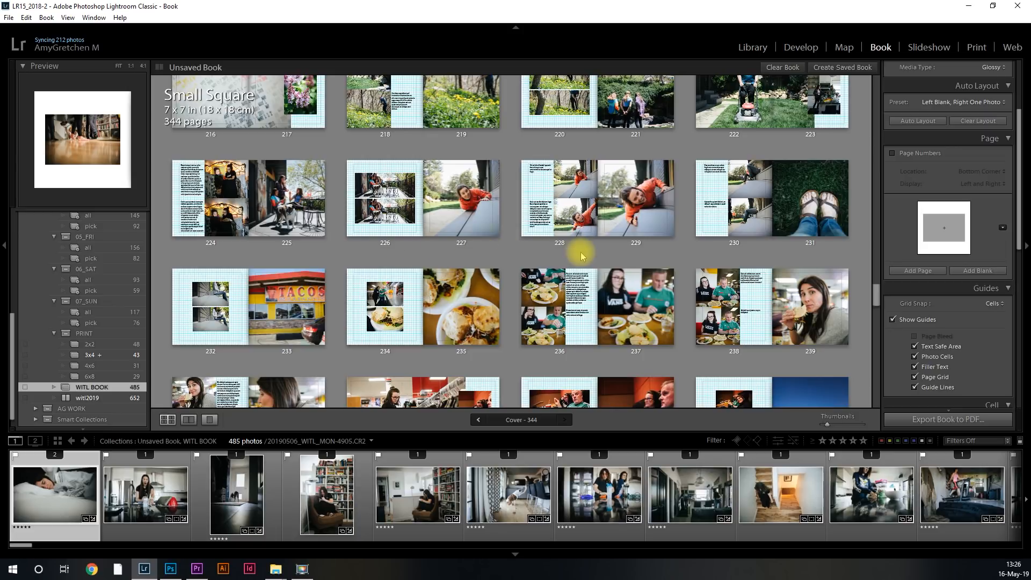
scroll(585, 258, "up", 8)
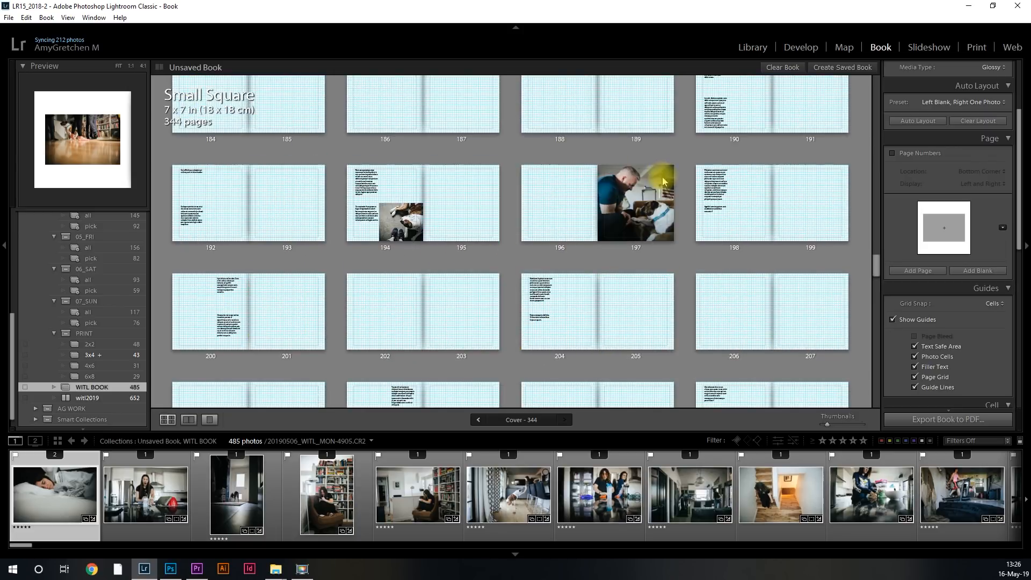
scroll(677, 206, "up", 3)
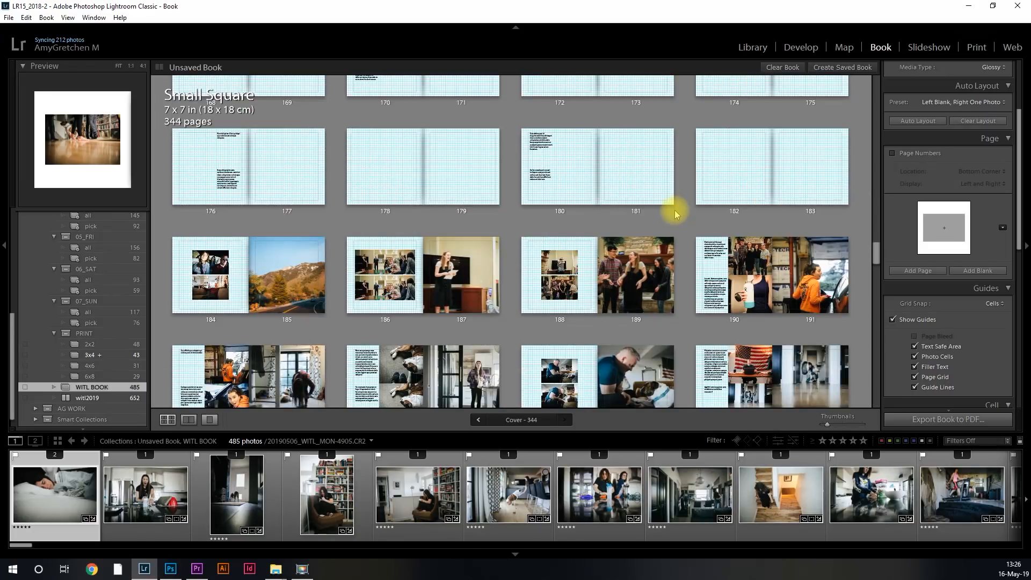
scroll(736, 172, "up", 2)
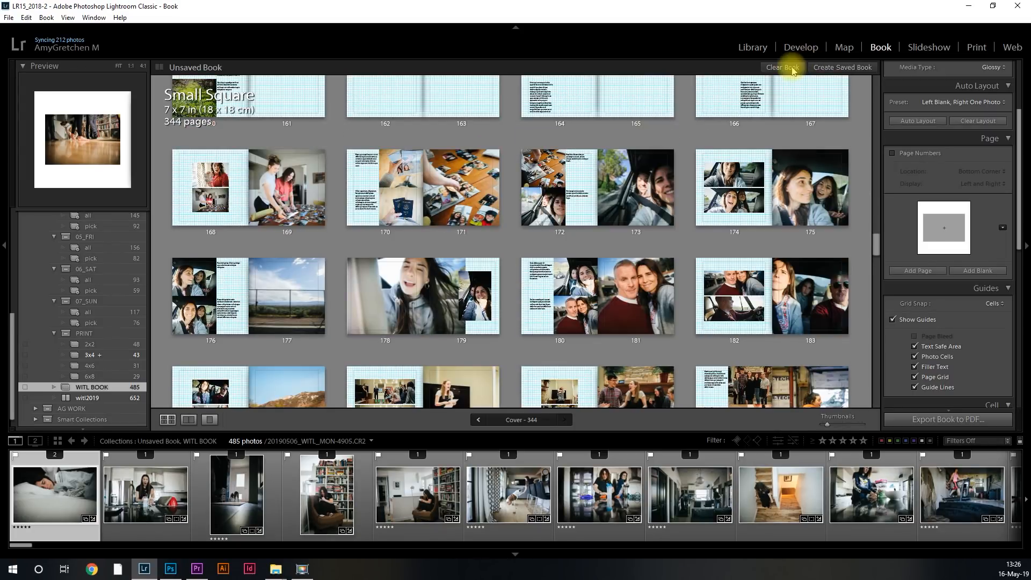
scroll(793, 71, "up", 5)
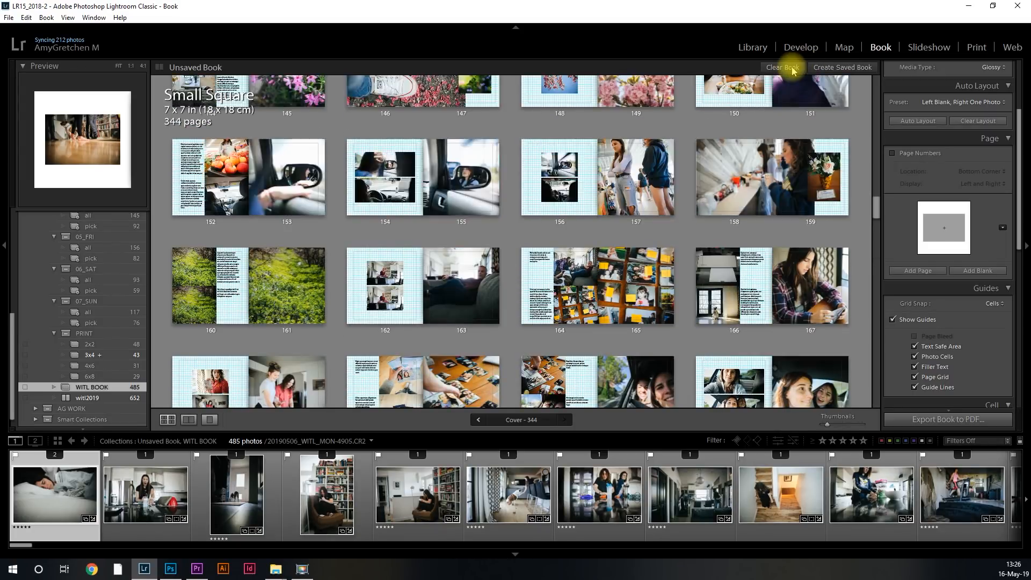
scroll(792, 71, "up", 4)
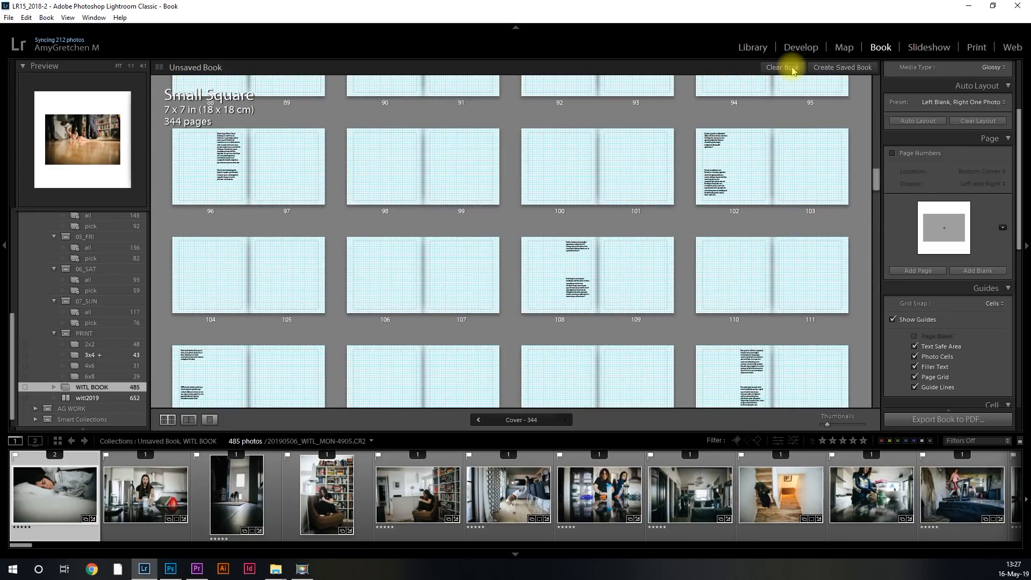
Clear the unsaved book's layout and open the saved witl2019 book at its first spreads.
left_click(784, 70)
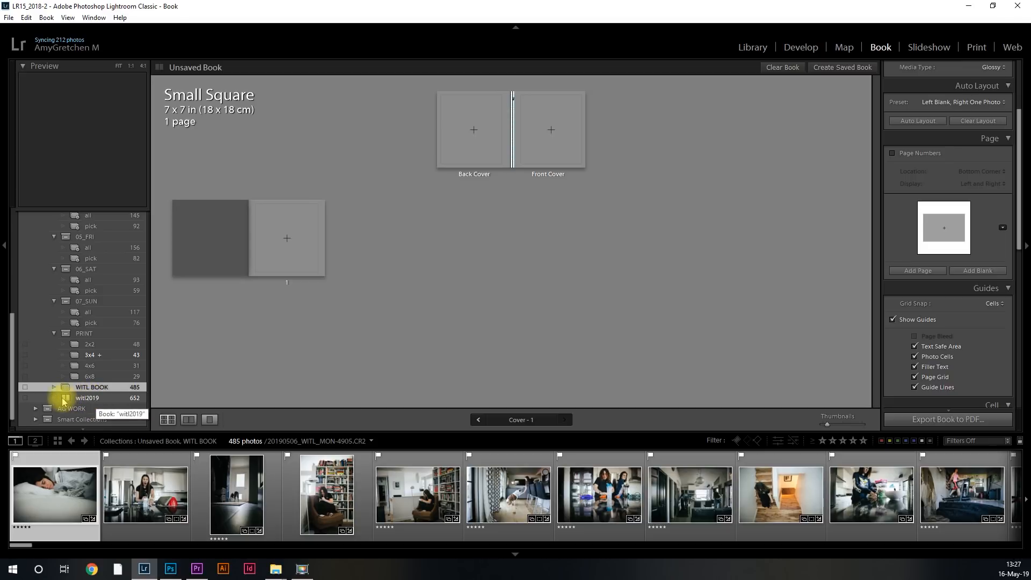
left_click(87, 400)
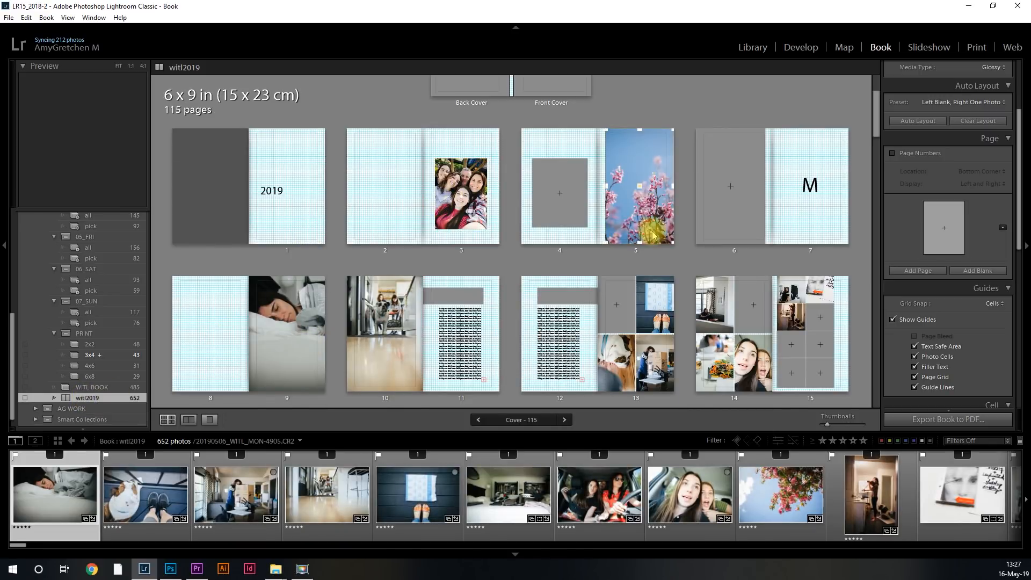
scroll(652, 235, "down", 3)
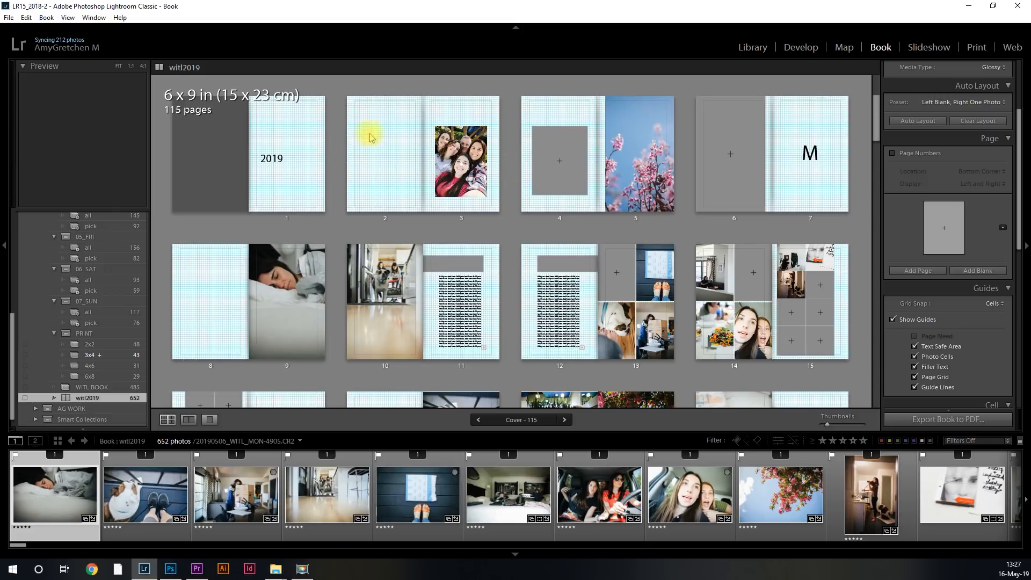
Examine the witl2019 book's opening pages, from the 2019 title and intro photos to the M divider and Monday spreads.
left_click(272, 158)
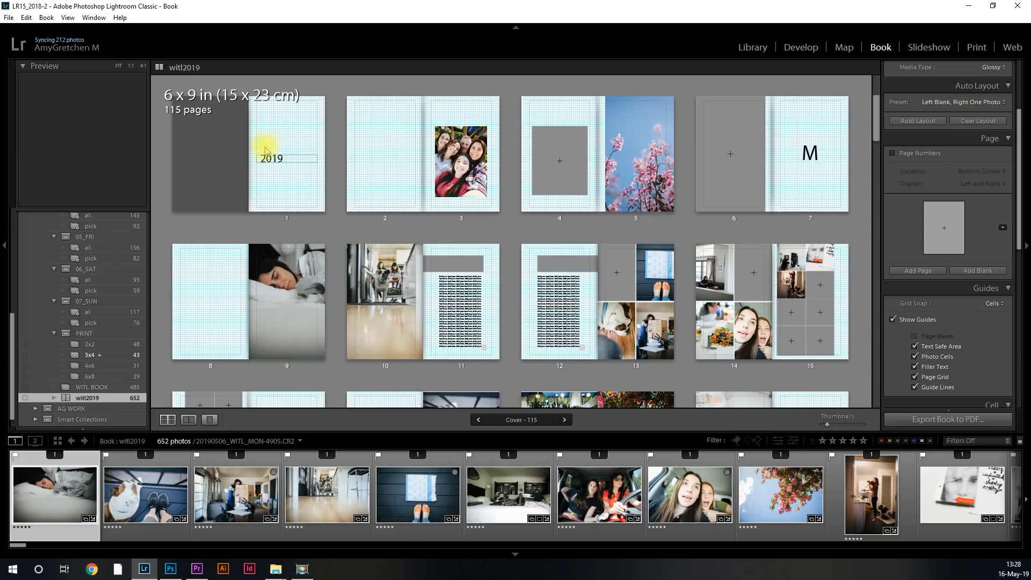
left_click(287, 162)
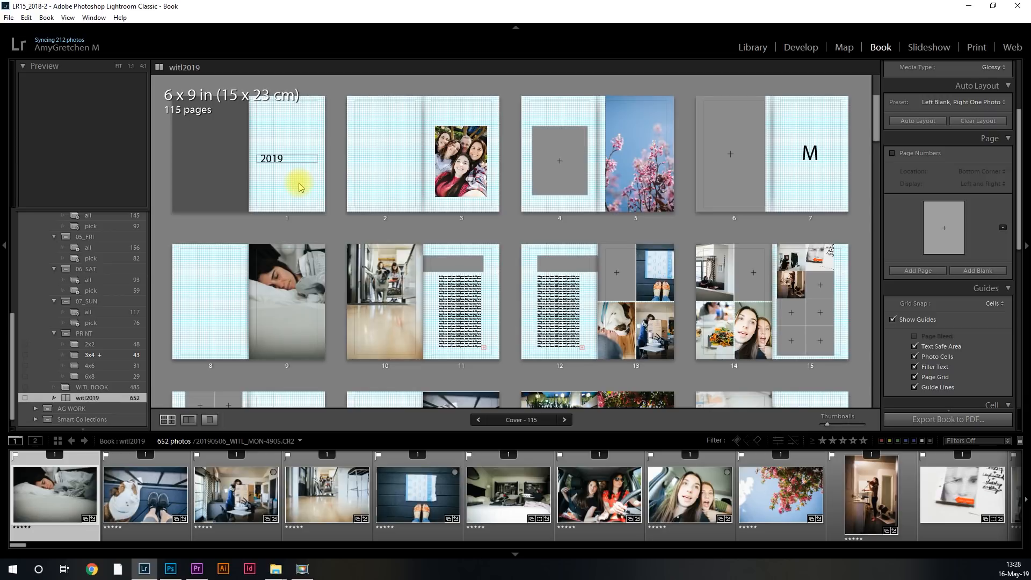
left_click(458, 160)
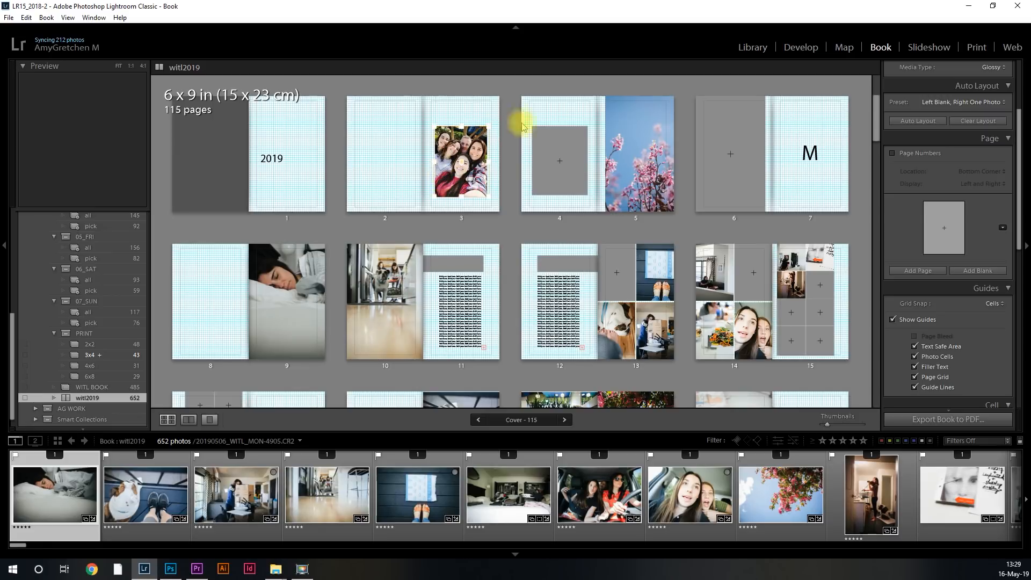
left_click(575, 165)
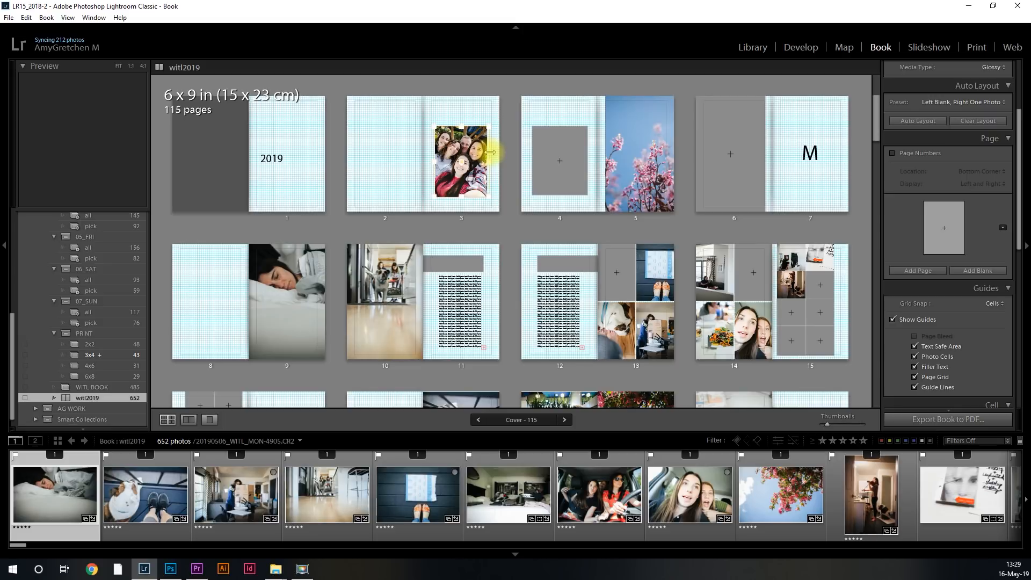
left_click(617, 166)
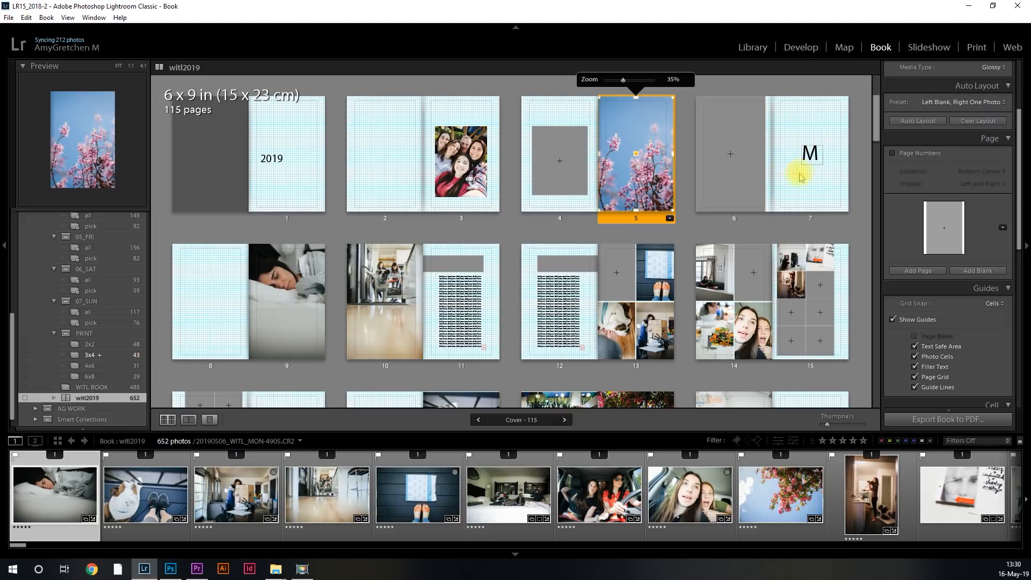
left_click(808, 152)
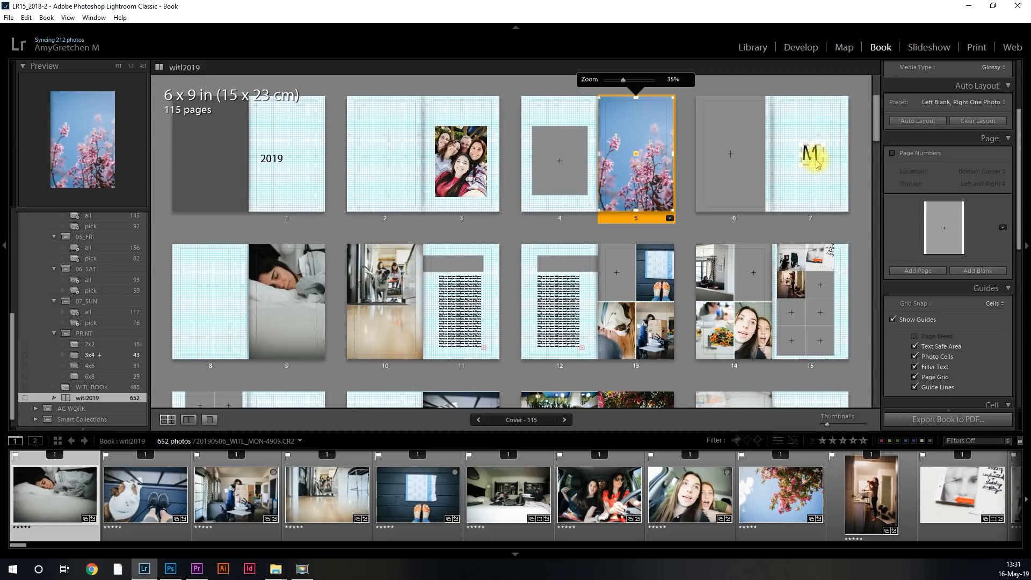
scroll(812, 163, "down", 3)
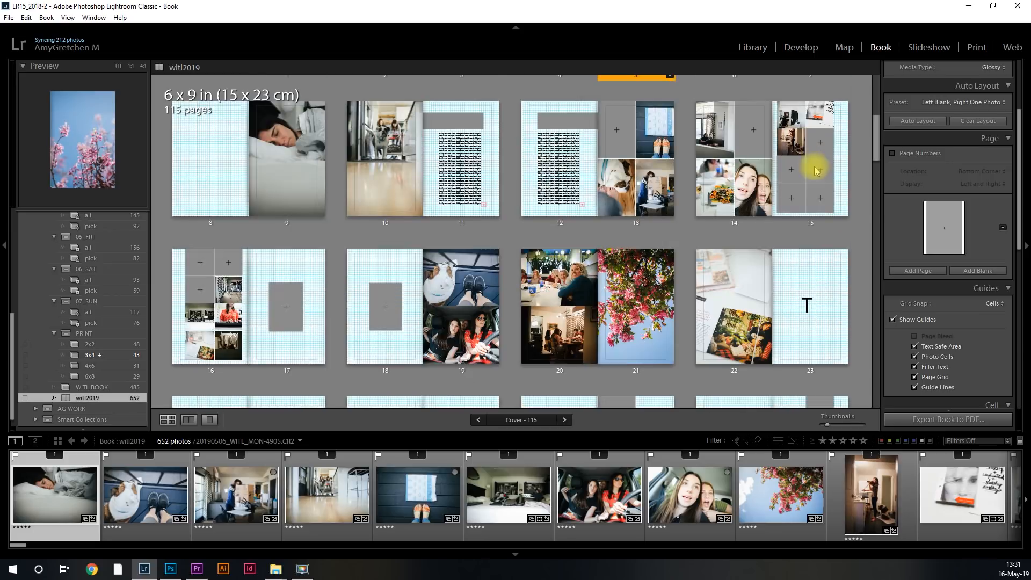
scroll(824, 282, "up", 3)
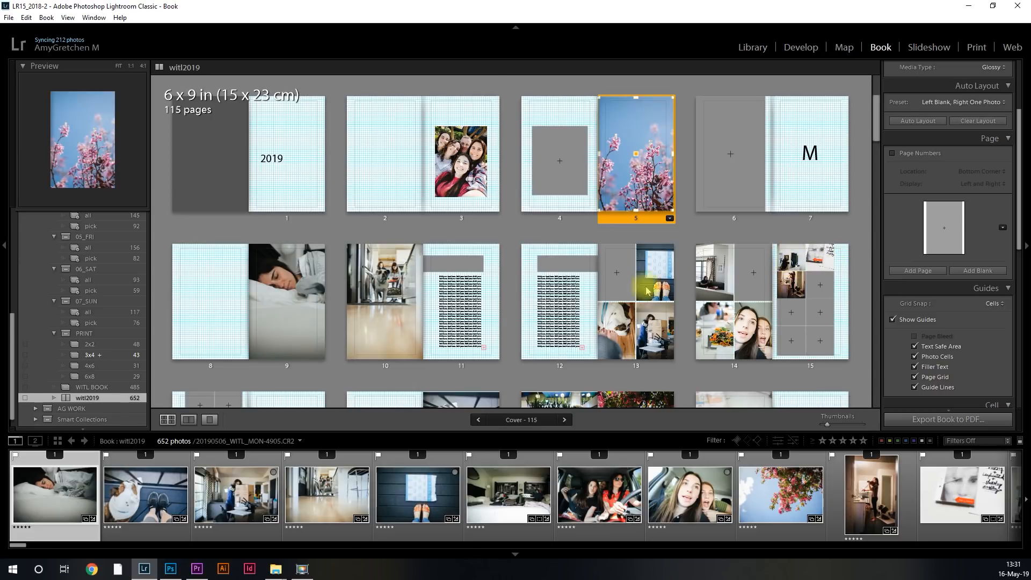
Examine the small-photo grid on page 16 and the single photo cells on pages 17 and 18.
scroll(625, 276, "down", 5)
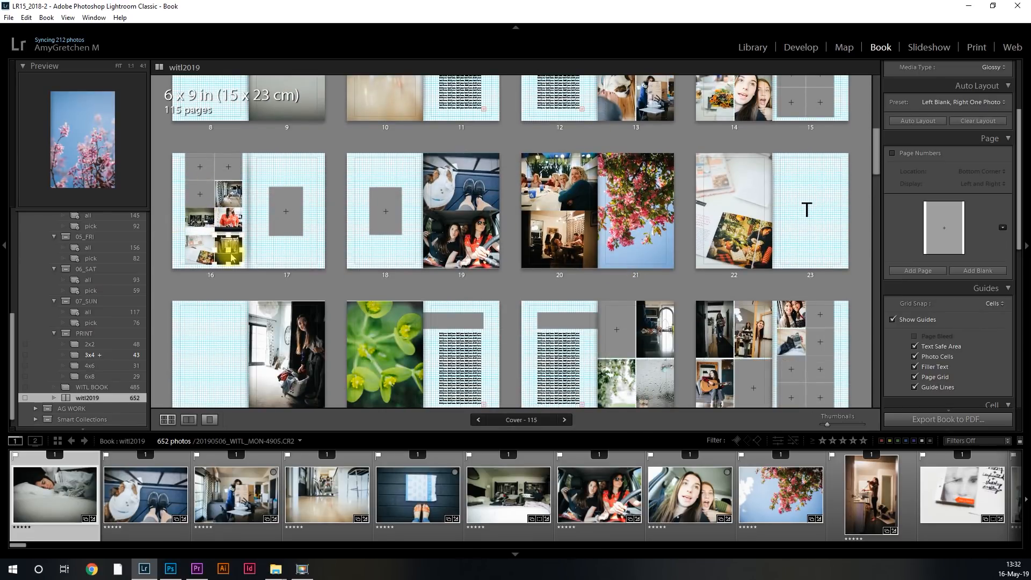
left_click_drag(232, 258, 290, 229)
scroll(290, 235, "down", 1)
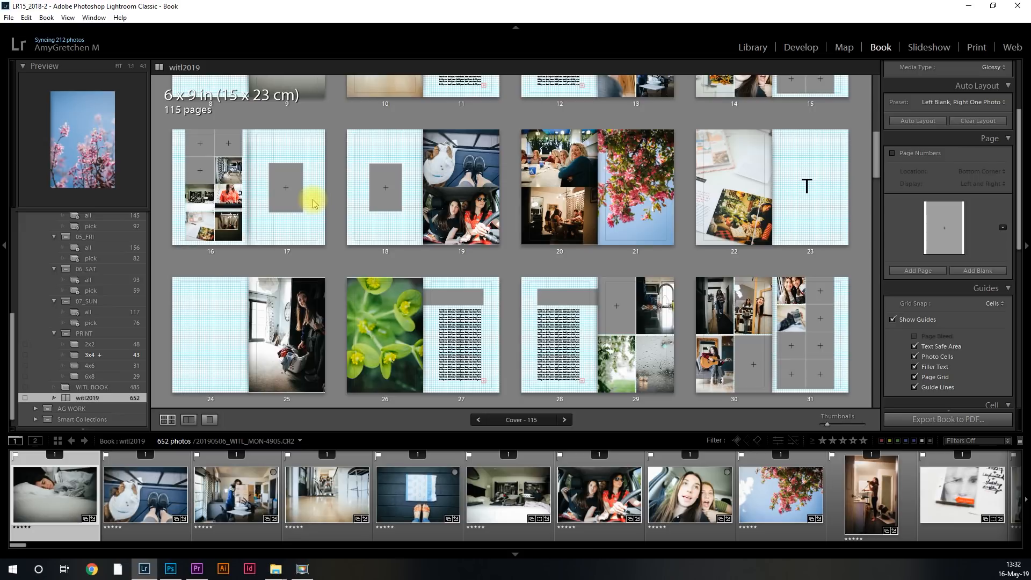
left_click(295, 207)
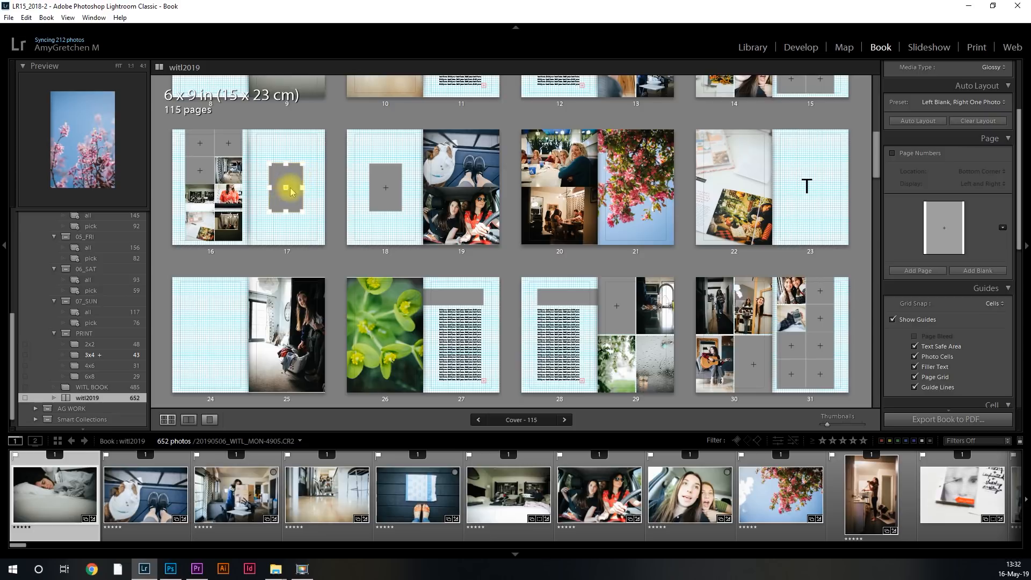
left_click(376, 186)
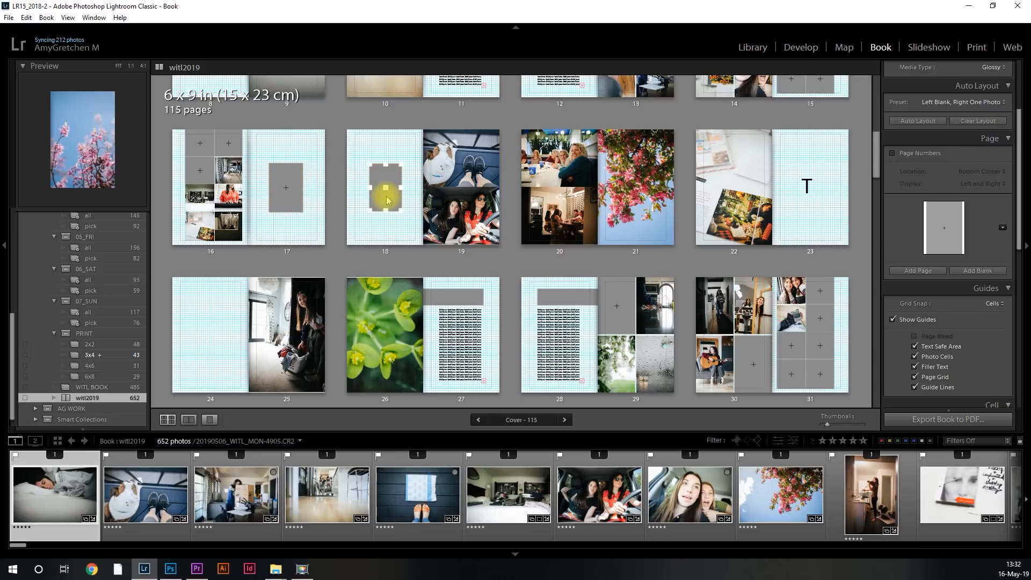
Examine the single photo cells on pages 17 and 18 and the photo layouts through the T divider on page 23.
left_click(278, 187)
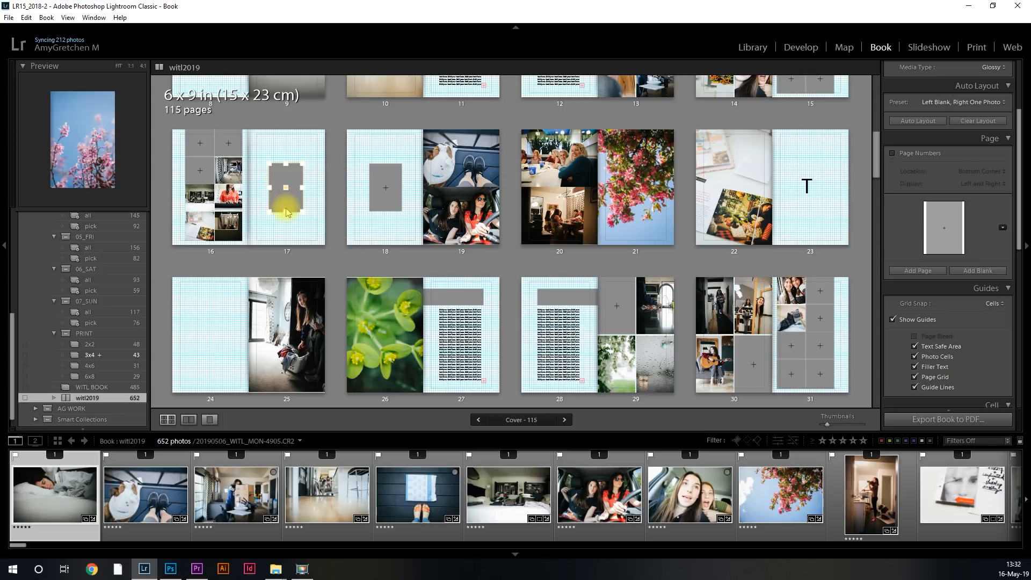
left_click(262, 150)
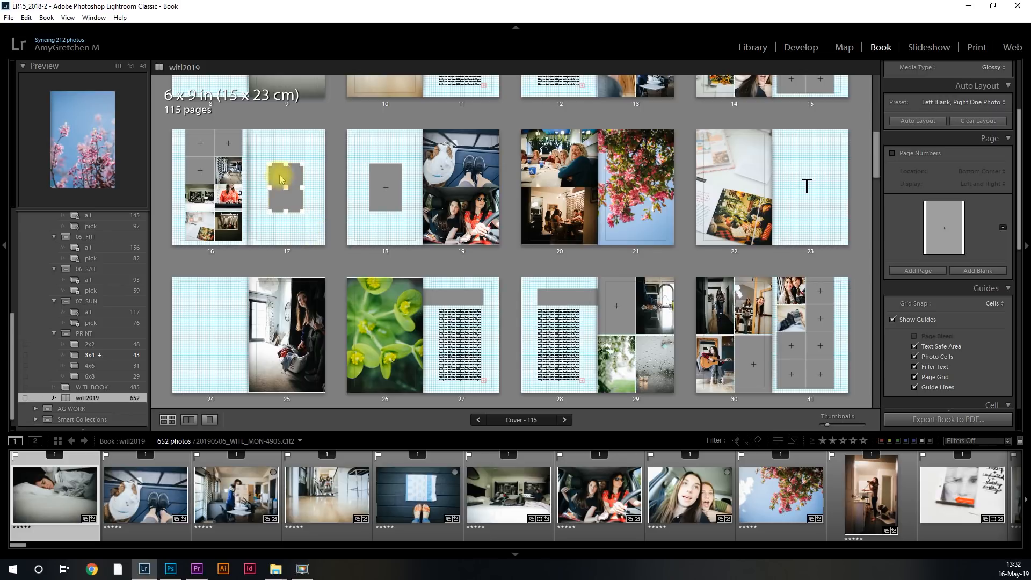
left_click(378, 199)
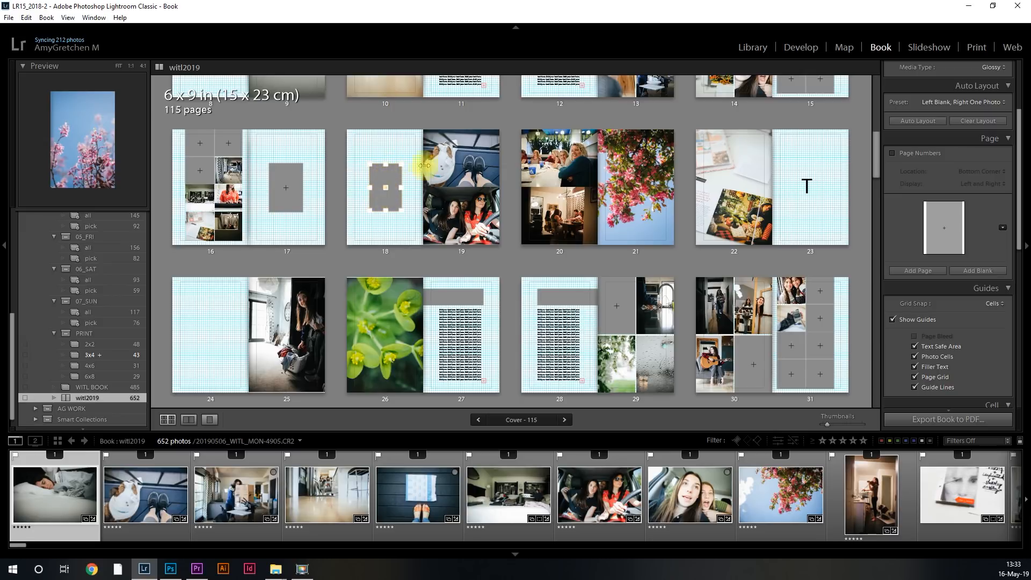
left_click(462, 158)
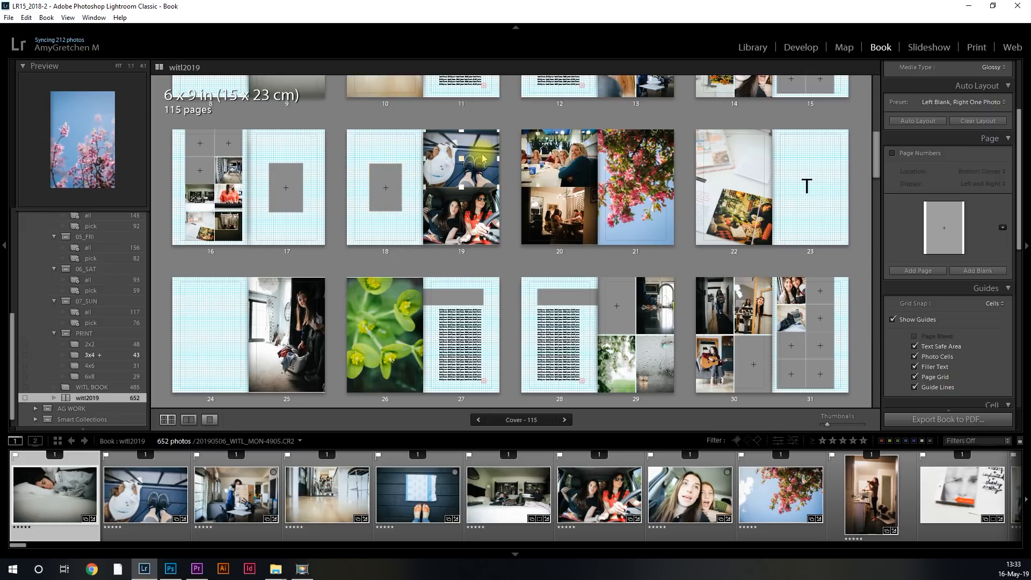
left_click(477, 213)
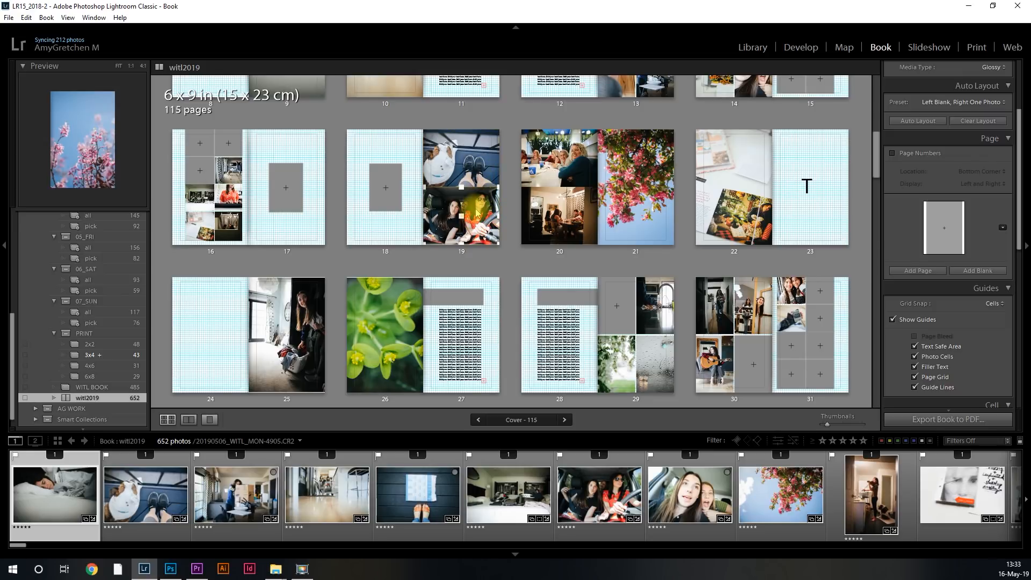
left_click(550, 219)
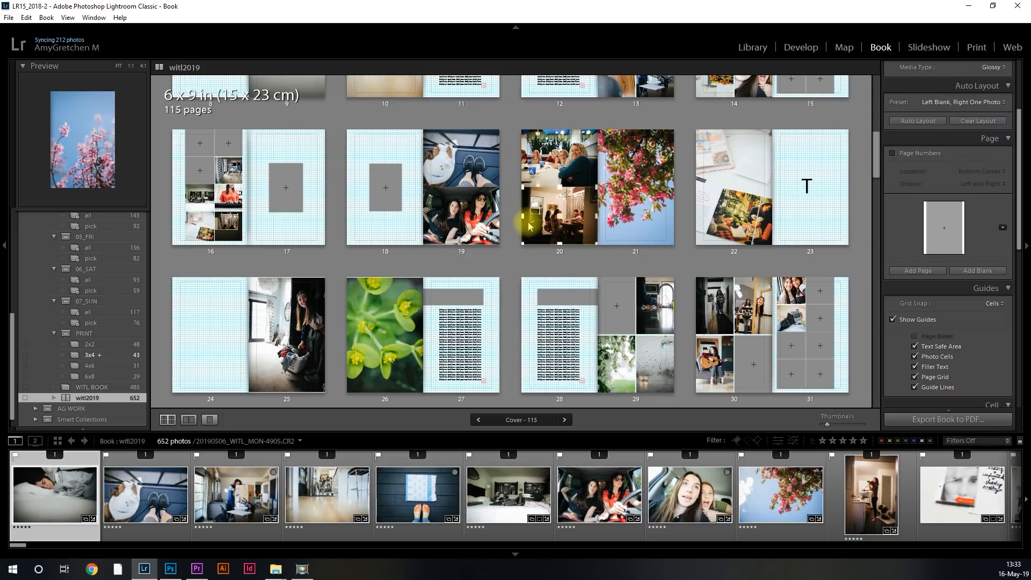
left_click(632, 203)
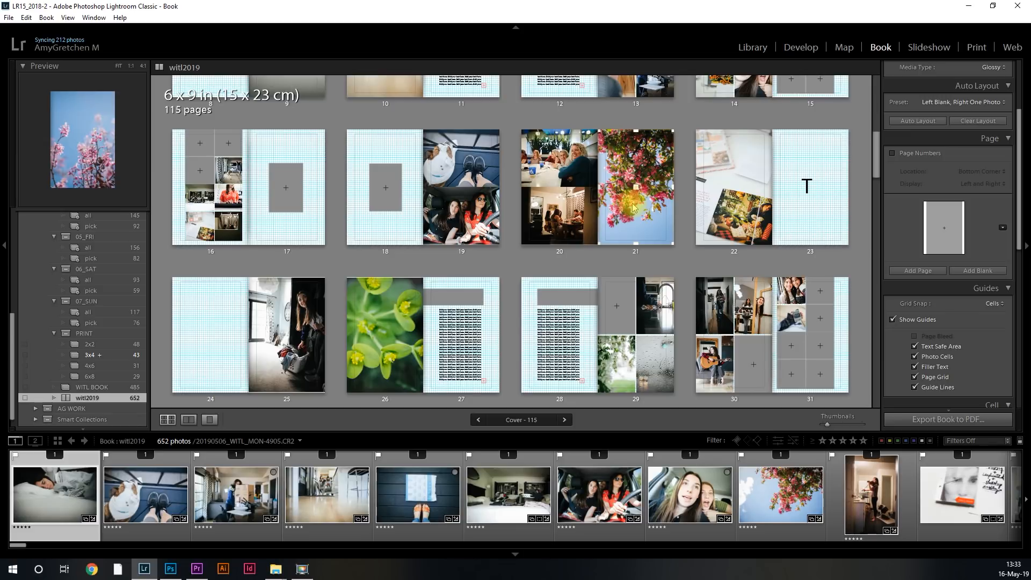
left_click(745, 155)
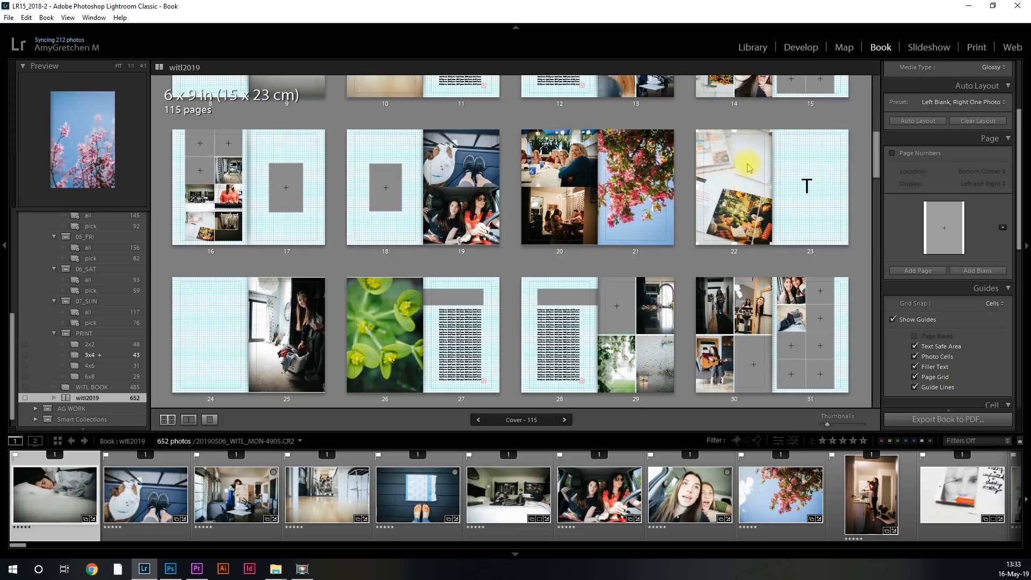
left_click(644, 164)
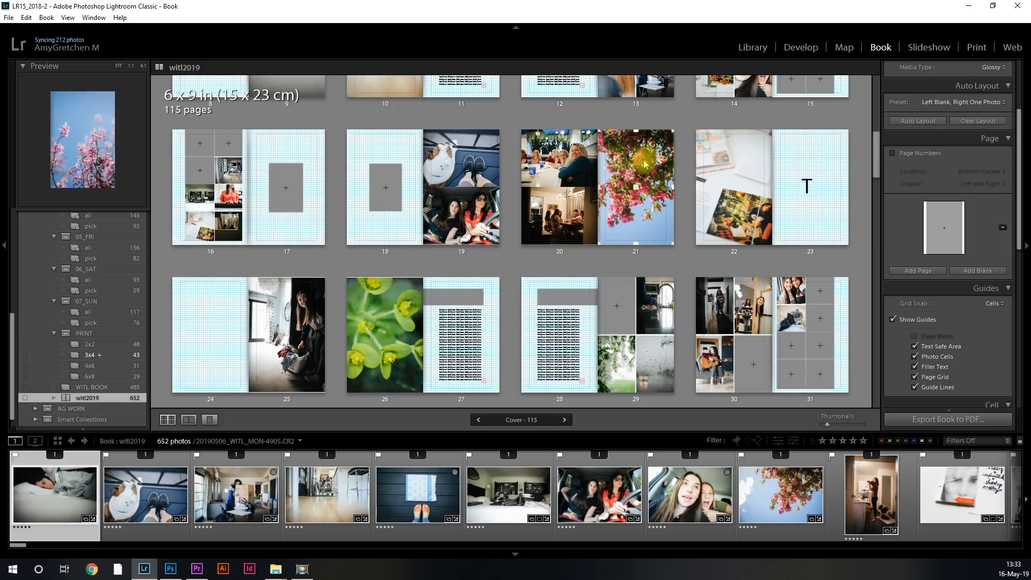
left_click(774, 194)
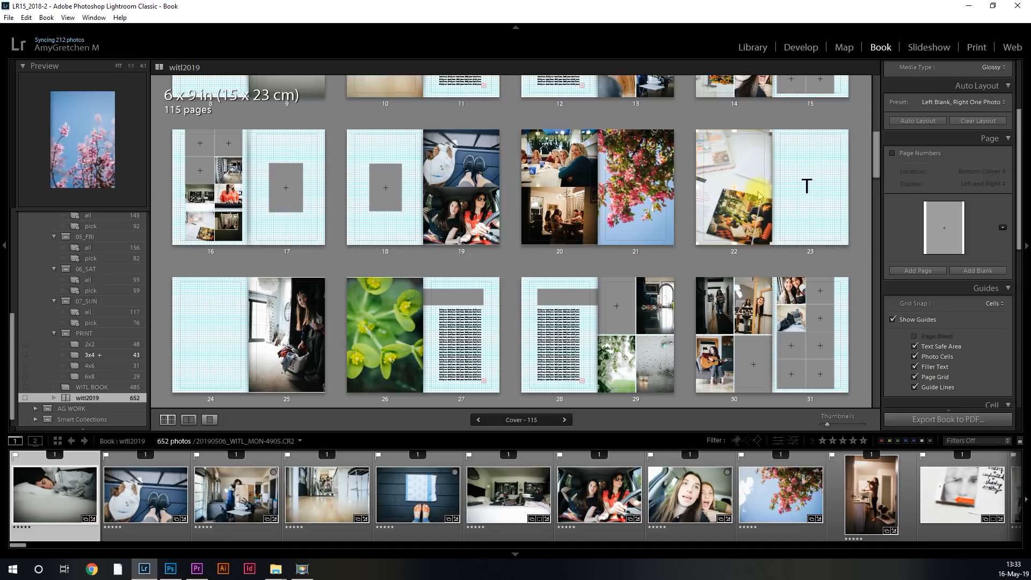
Compare the Monday spreads on pages 8 to 22 with the Tuesday spreads starting at page 24.
scroll(758, 195, "down", 3)
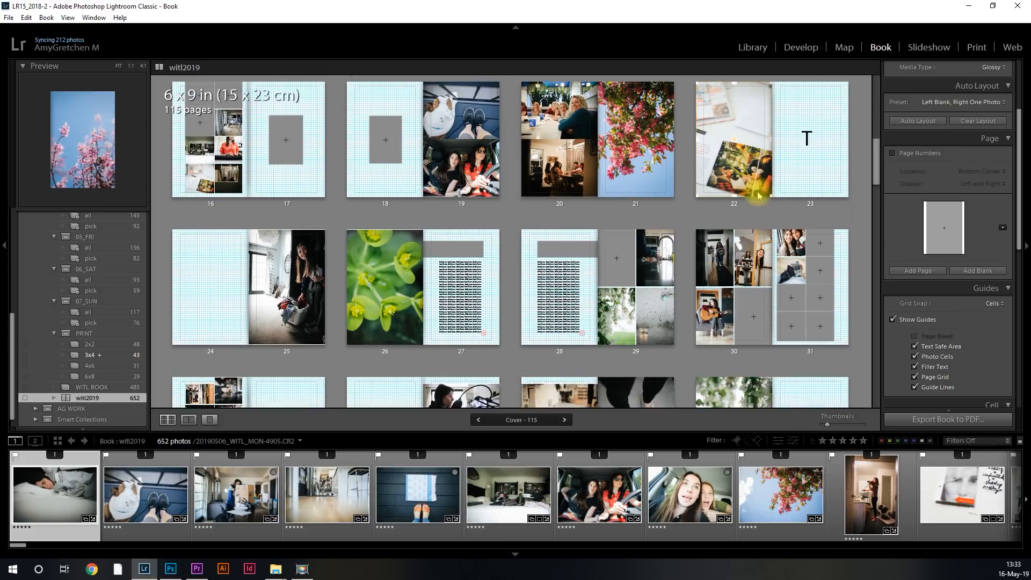
scroll(825, 181, "up", 4)
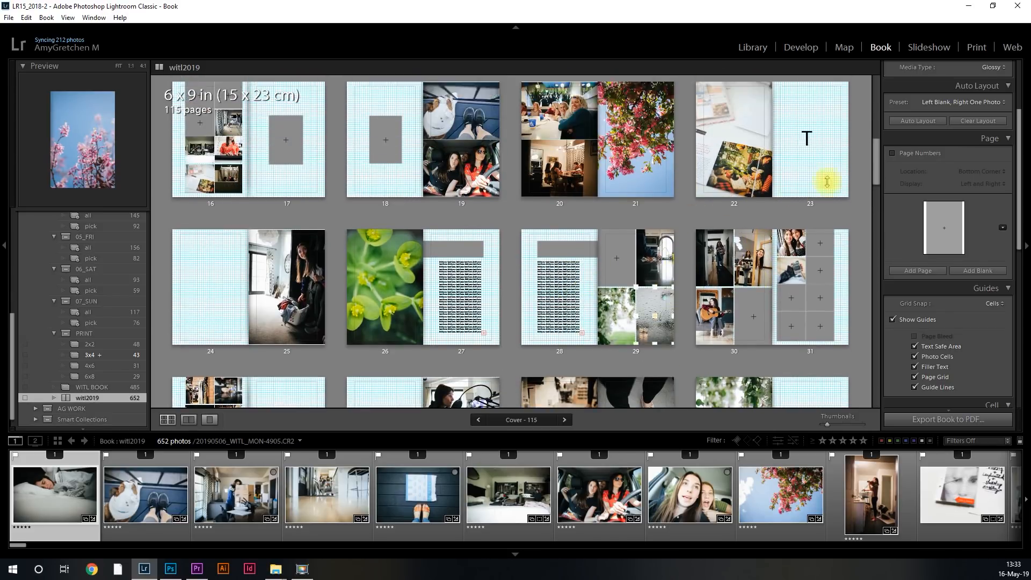
scroll(821, 172, "down", 2)
scroll(811, 166, "up", 2)
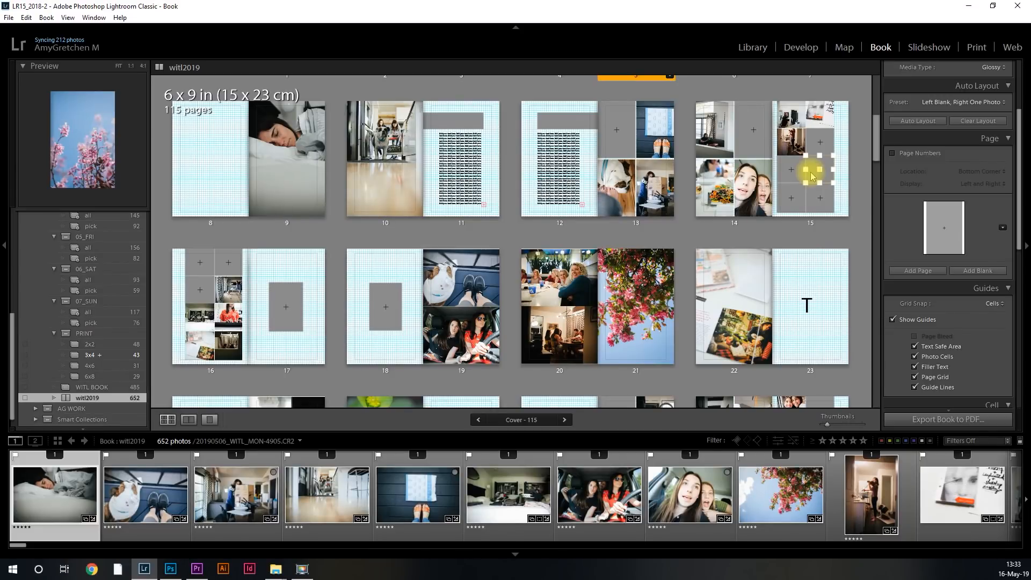
scroll(262, 196, "up", 2)
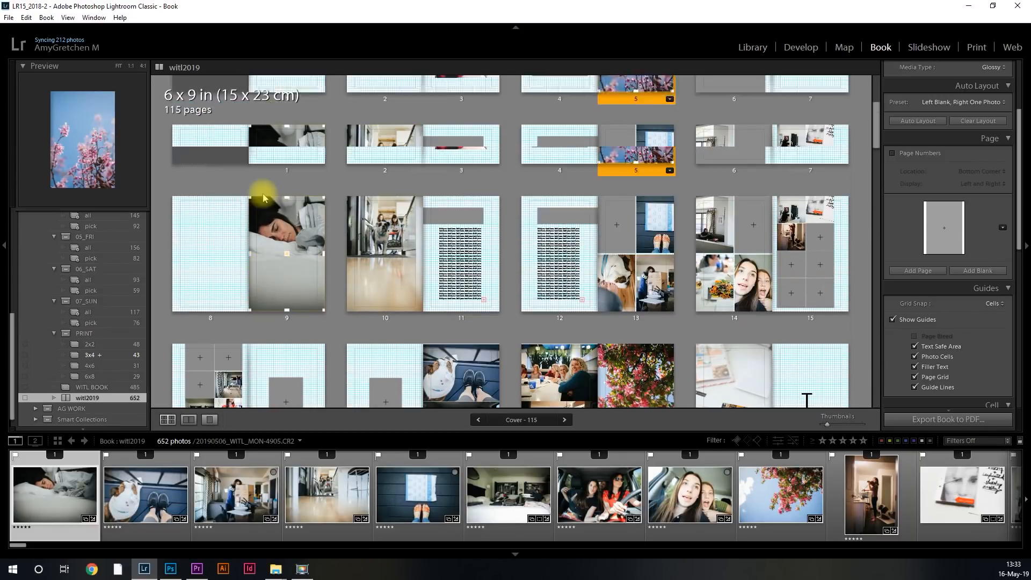
scroll(747, 172, "down", 2)
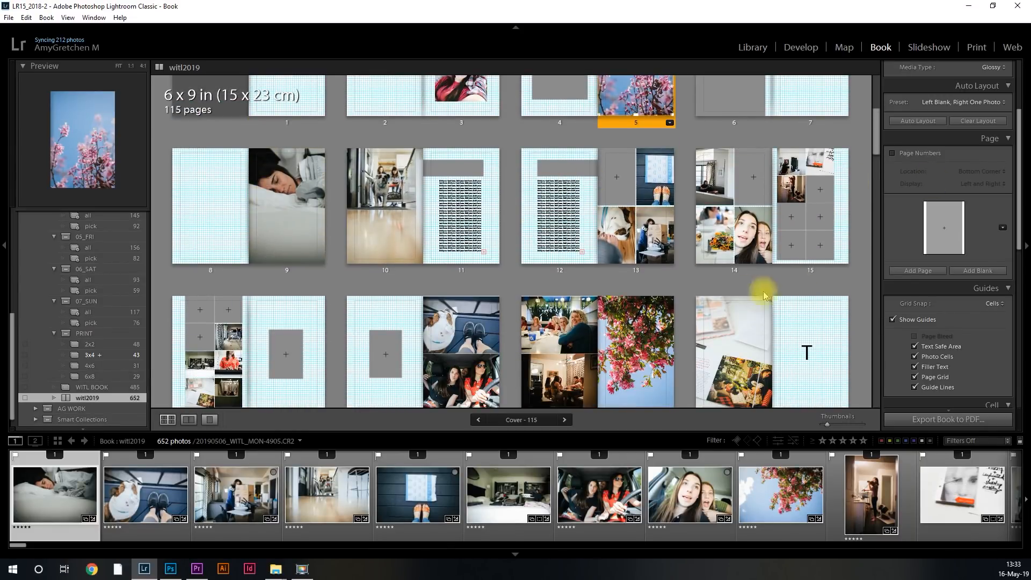
scroll(759, 288, "down", 2)
scroll(600, 269, "up", 2)
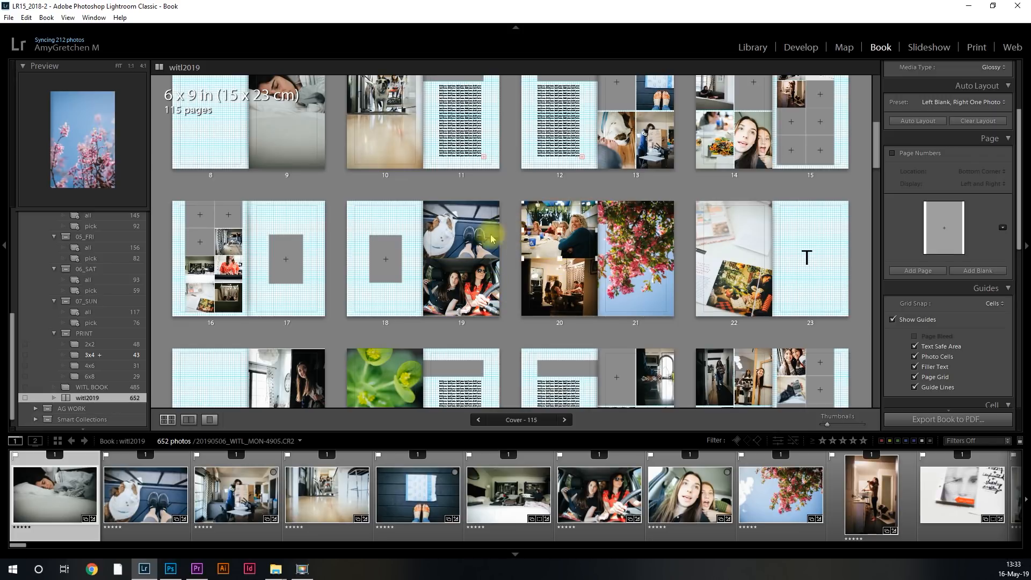
scroll(575, 276, "down", 1)
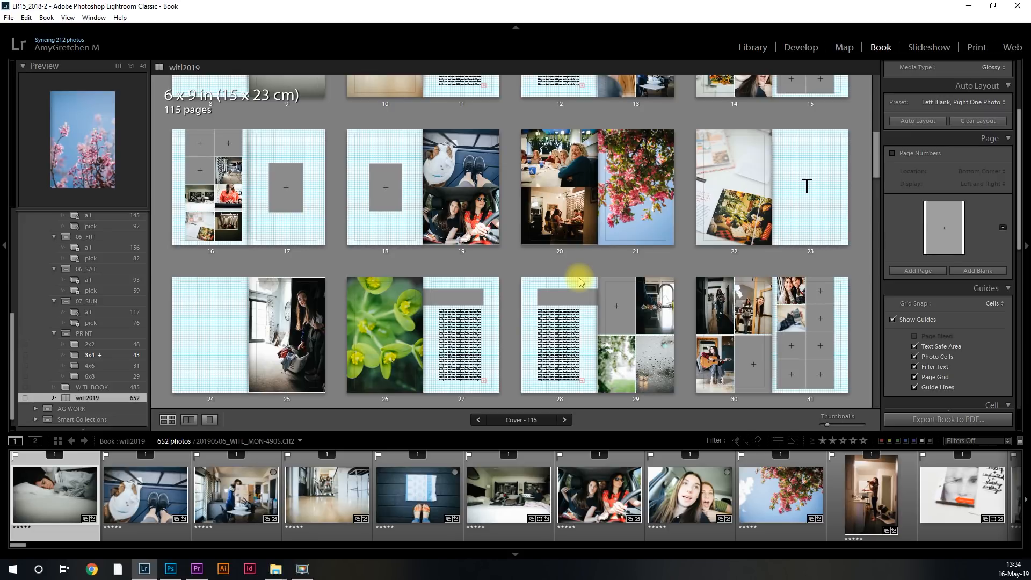
scroll(636, 213, "up", 1)
scroll(636, 218, "down", 1)
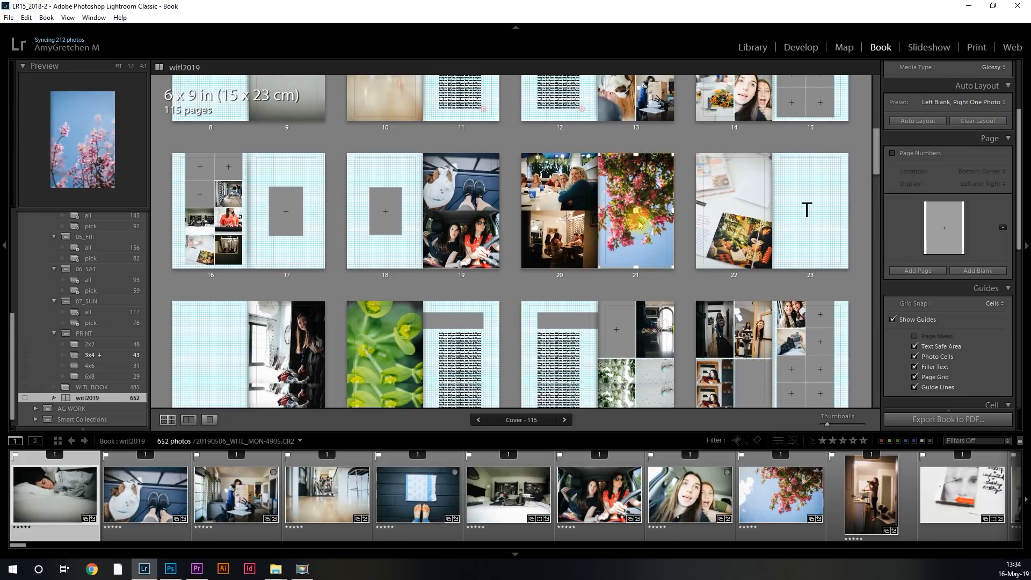
Look through the remaining day layouts to the last spread on page 115 and return to the cover.
scroll(618, 204, "down", 4)
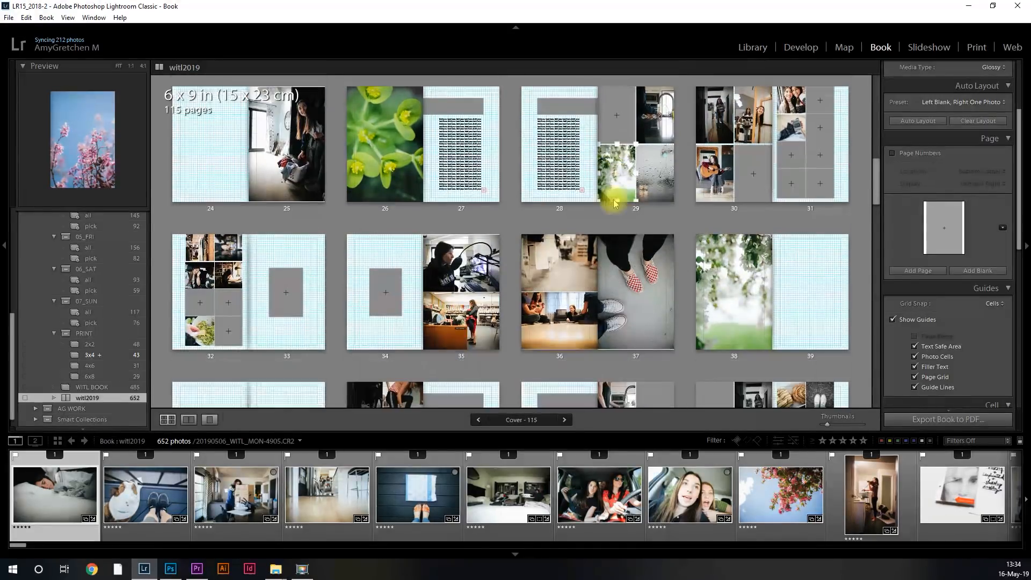
scroll(674, 231, "down", 18)
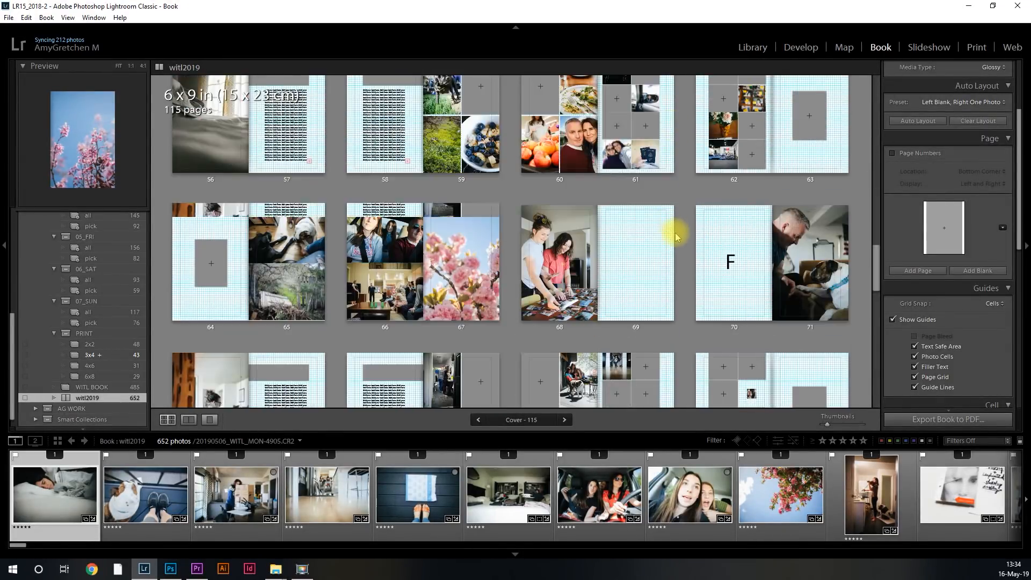
scroll(681, 247, "down", 6)
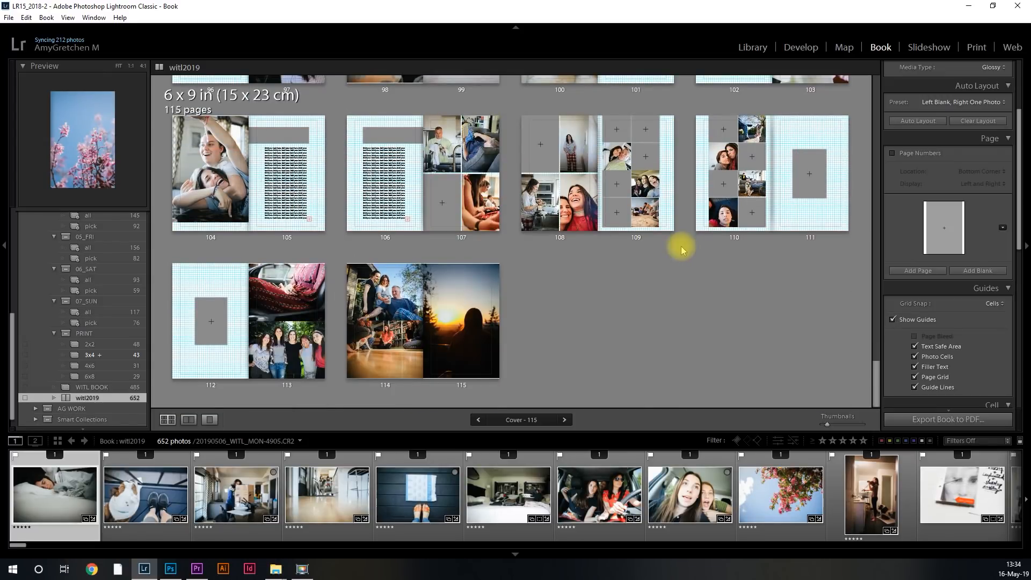
scroll(681, 249, "up", 8)
left_click_drag(876, 314, 863, 63)
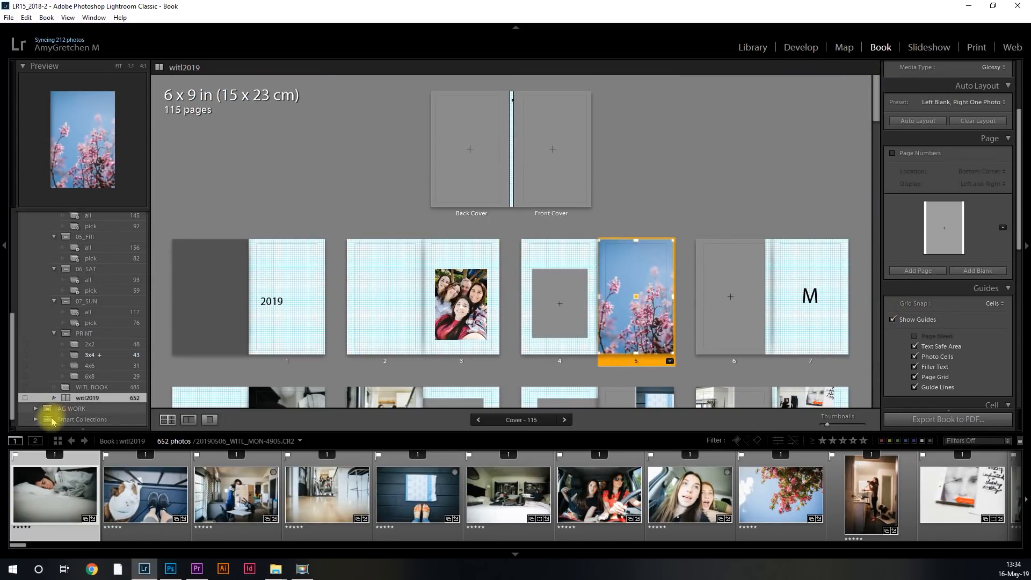
Open the WITL BOOK collection, stop its automatic book preparation and clear the unsaved book.
left_click(90, 391)
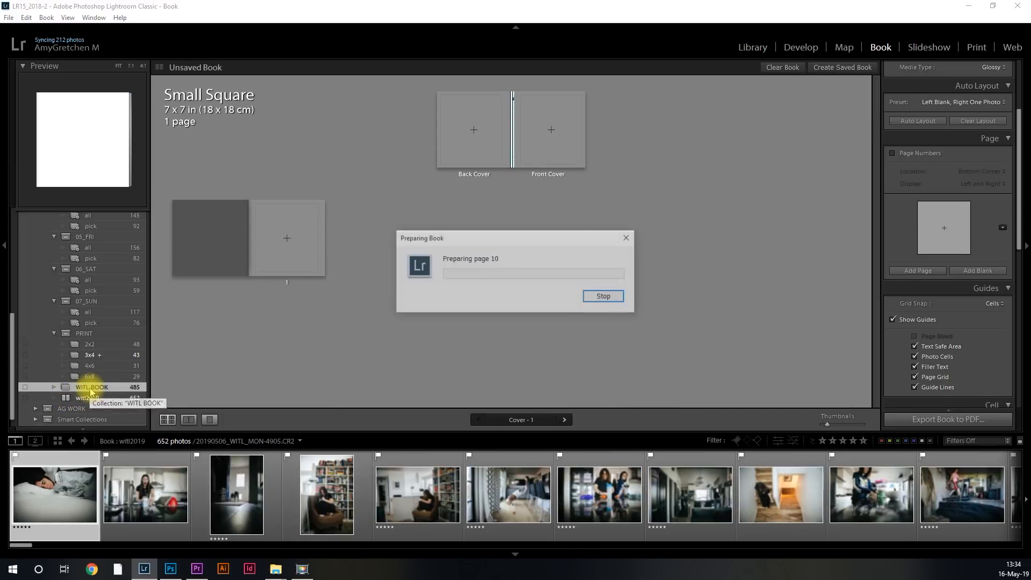
left_click(605, 297)
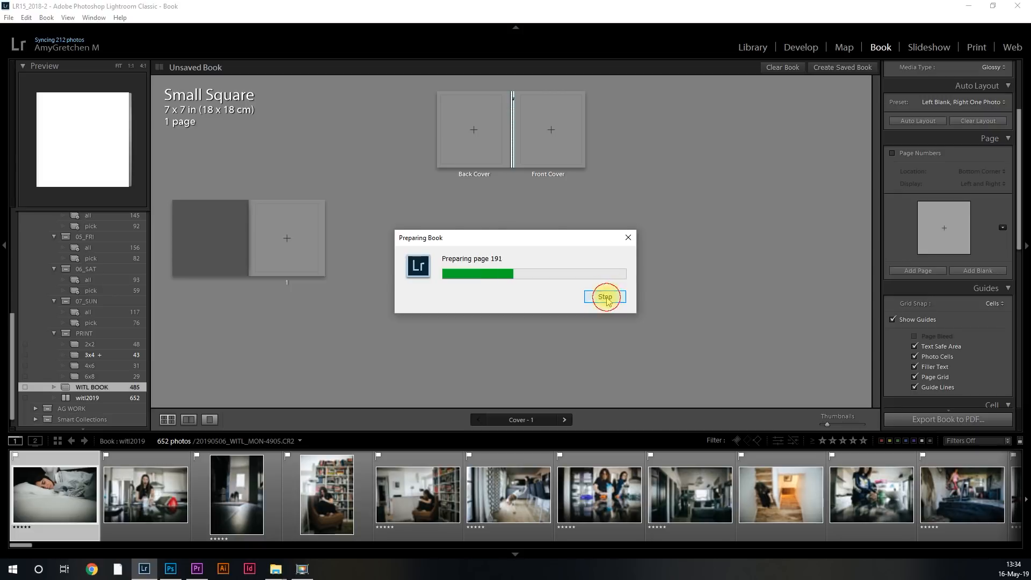
left_click(777, 70)
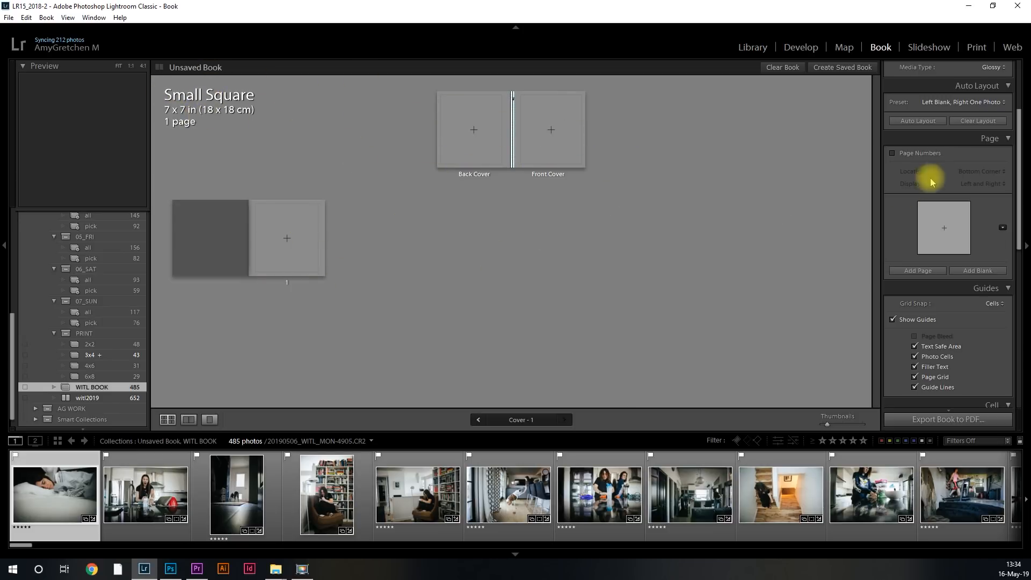
Try the JPEG book type with the Small Square size, and switch the book type back to PDF.
scroll(940, 151, "up", 3)
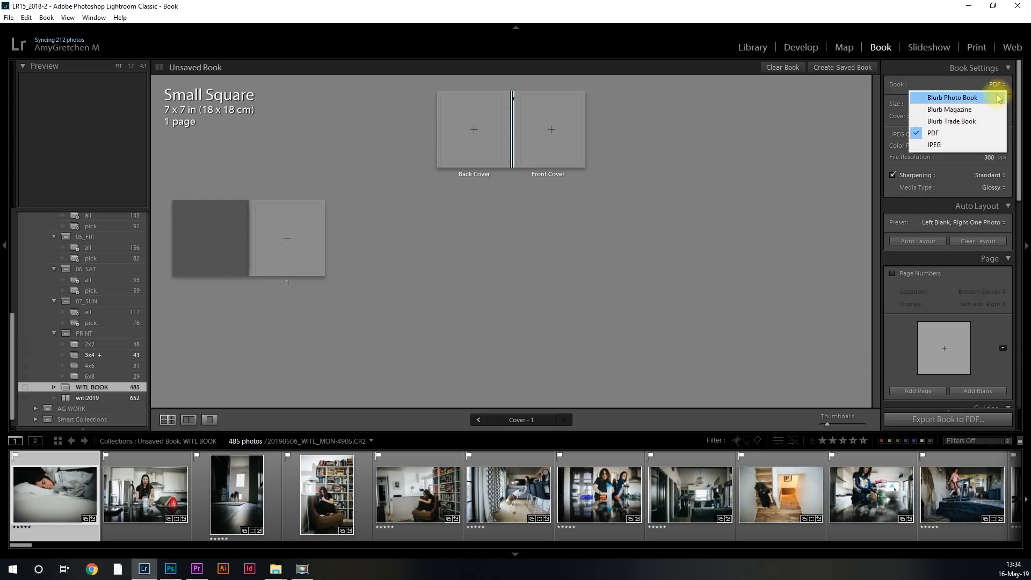
left_click(961, 145)
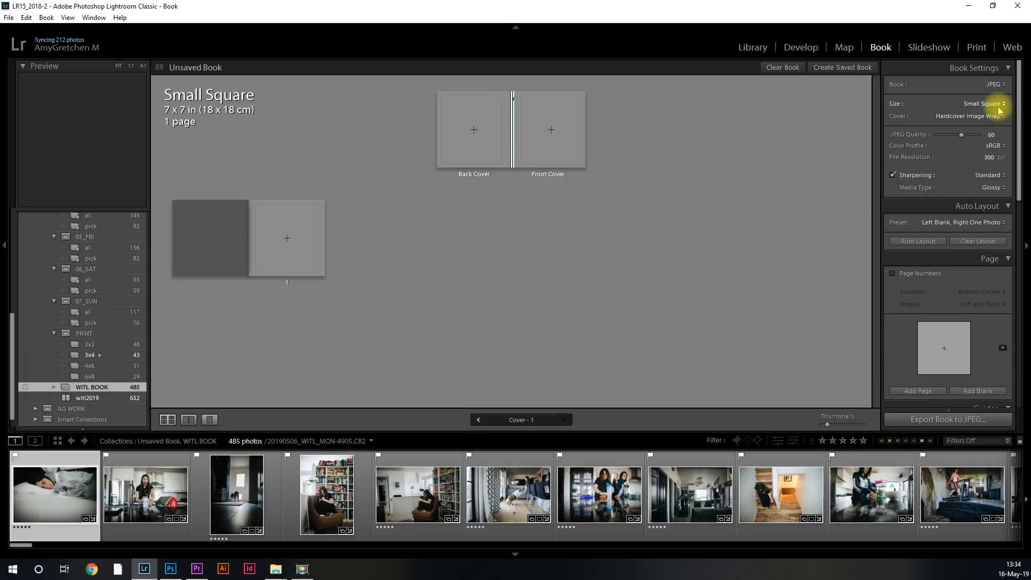
left_click(998, 105)
left_click(978, 117)
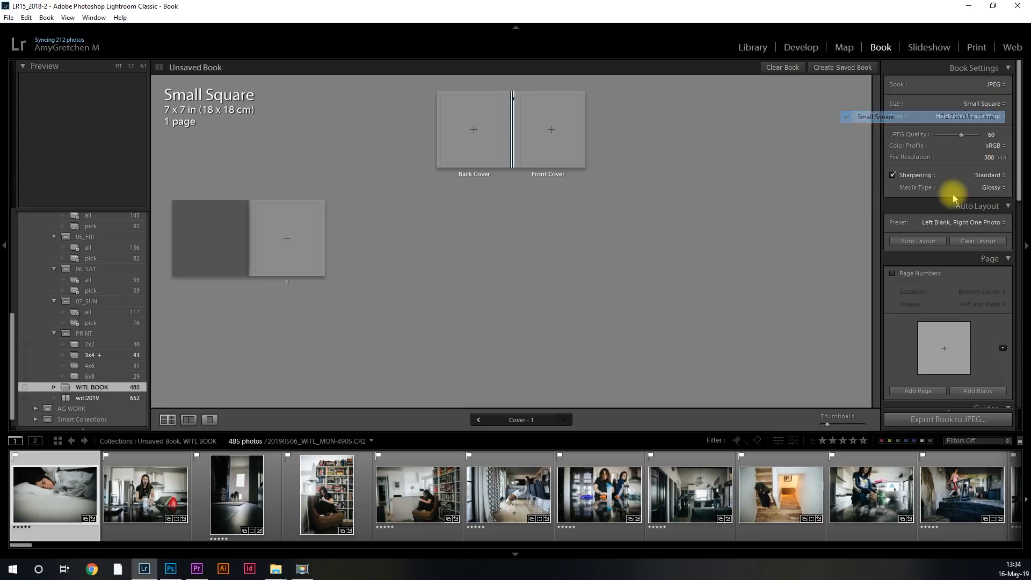
left_click(997, 84)
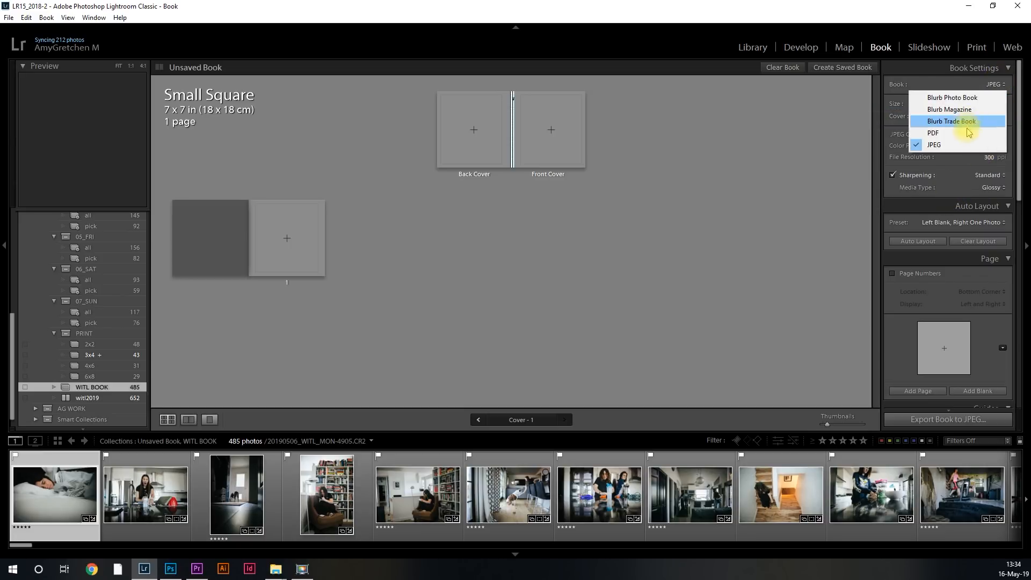
left_click(962, 133)
Set the unsaved book's size to 6 x 9 in (15 x 23 cm) and accept the relayout.
left_click(994, 105)
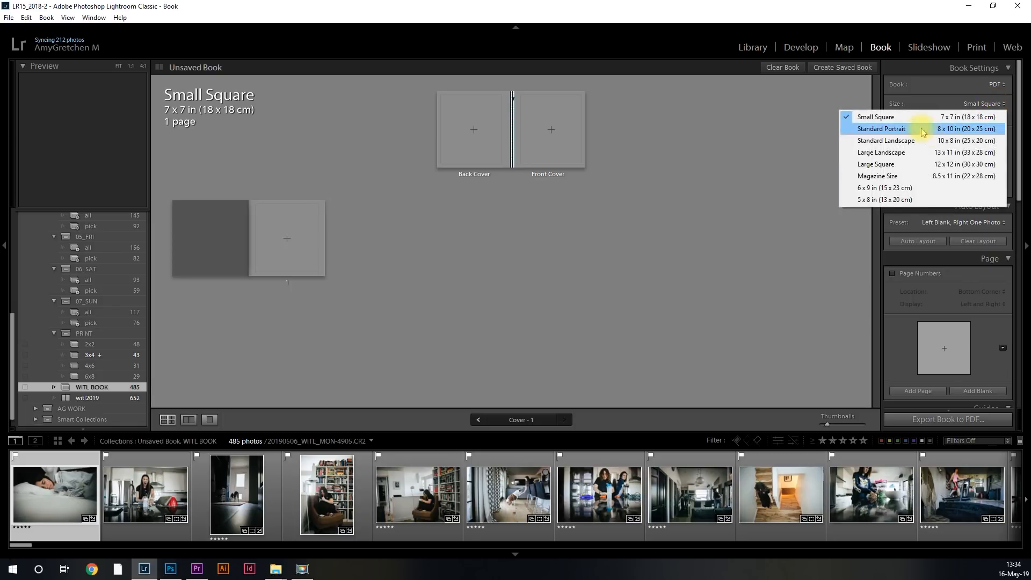
left_click(917, 189)
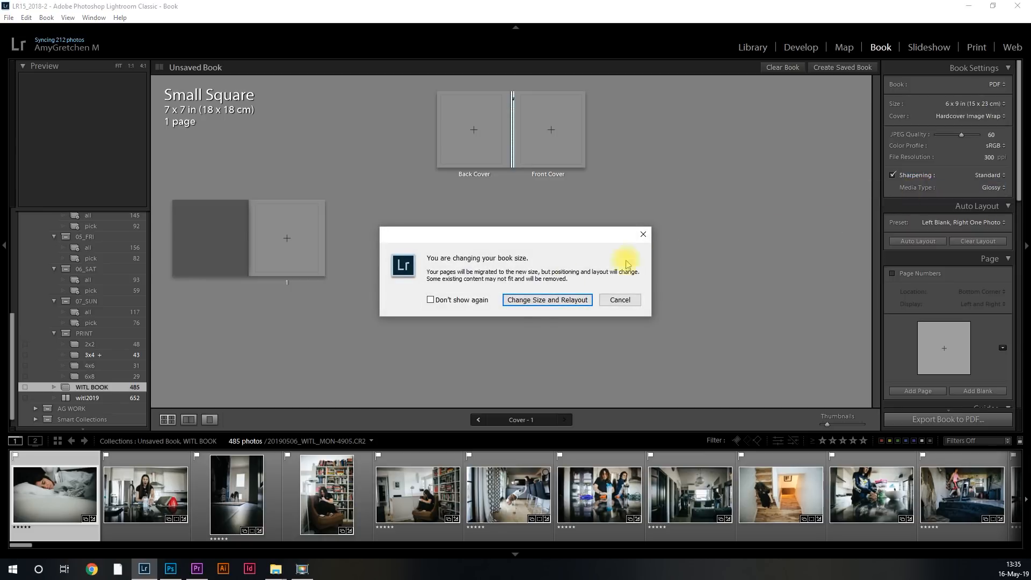
left_click(526, 301)
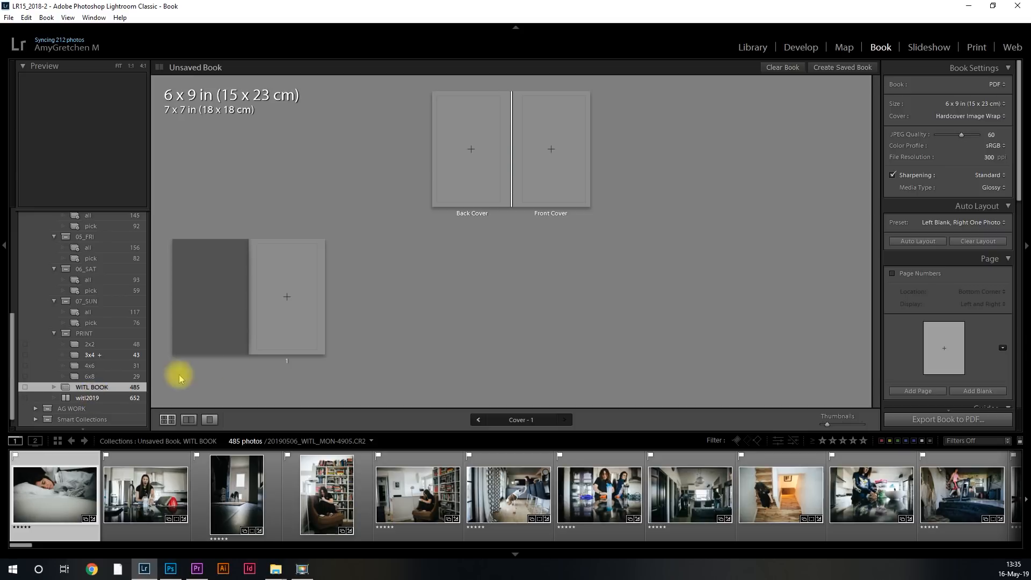
Reopen the saved witl2019 book, try shortening the page 5 blossom photo cell from below, and extend it back to the page edge.
left_click(87, 399)
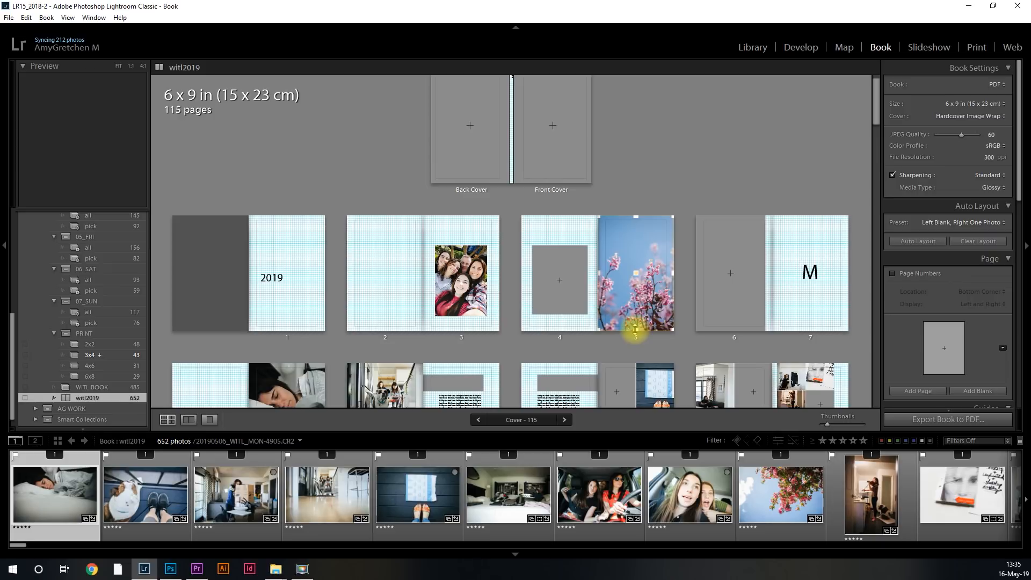
left_click_drag(635, 329, 635, 320)
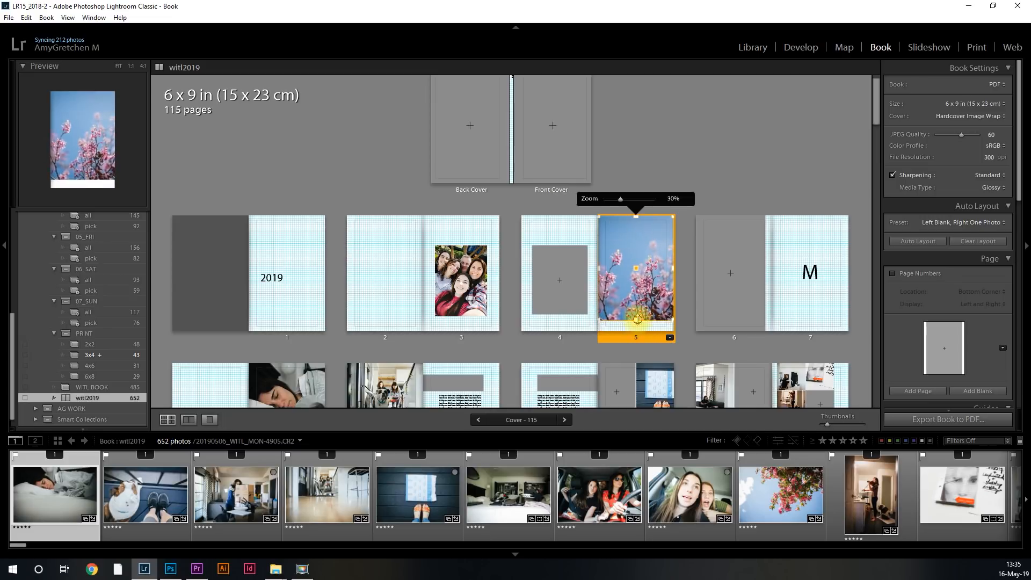
left_click_drag(637, 320, 636, 336)
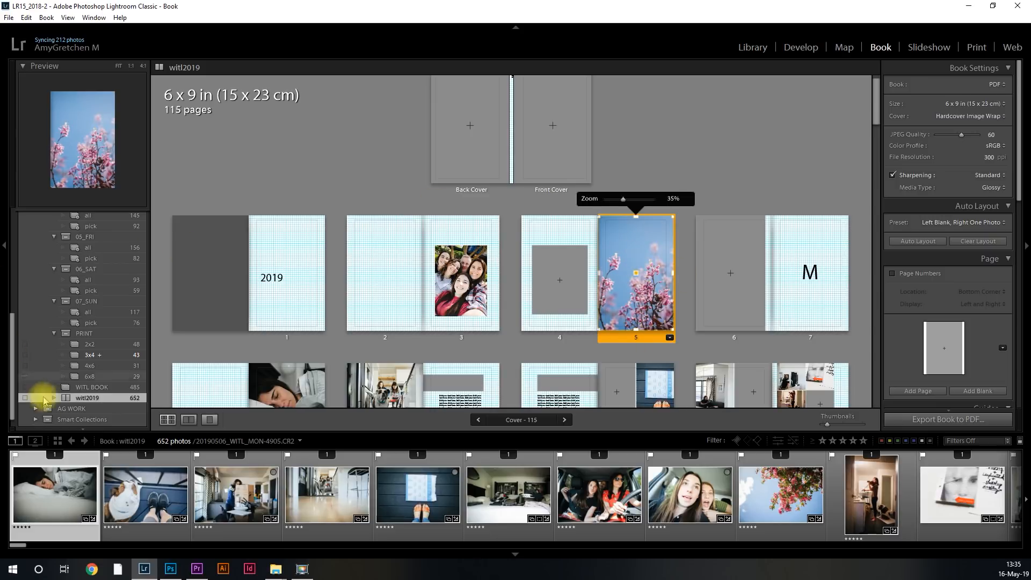
Start a cleared unsaved book from the WITL BOOK collection and set its size to 6 x 9 in (15 x 23 cm), accepting the relayout.
left_click(114, 387)
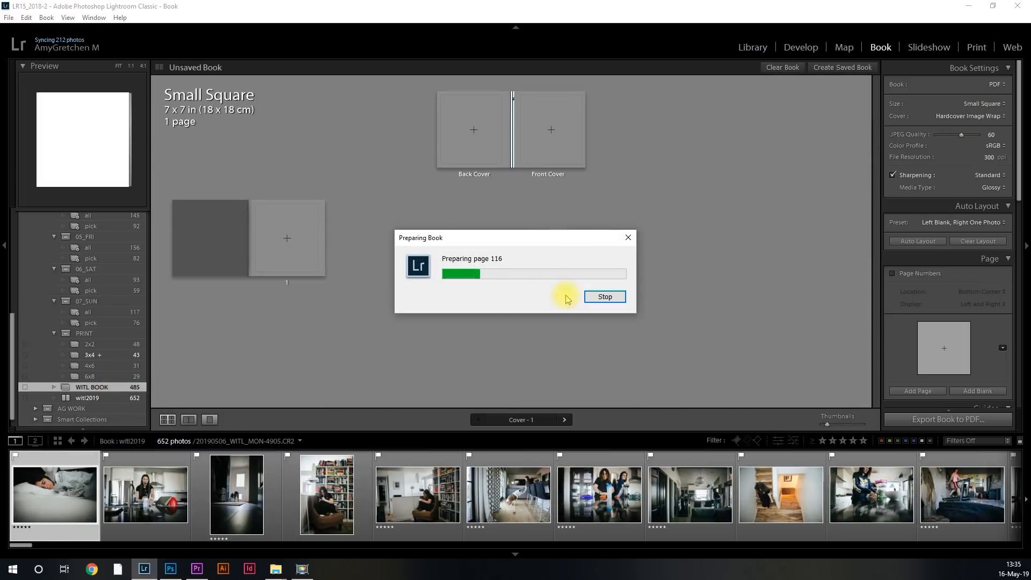
left_click(782, 69)
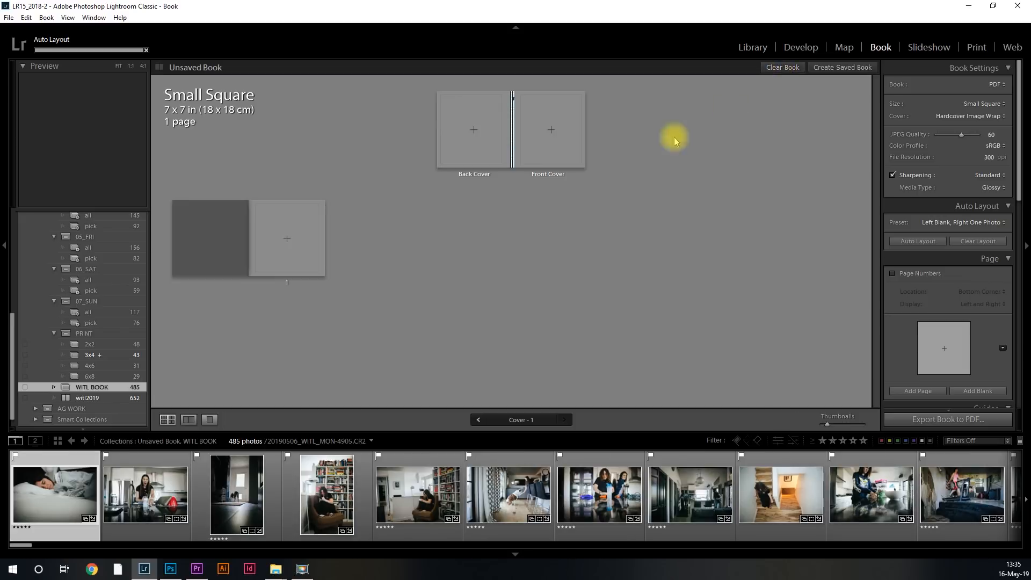
left_click(1000, 105)
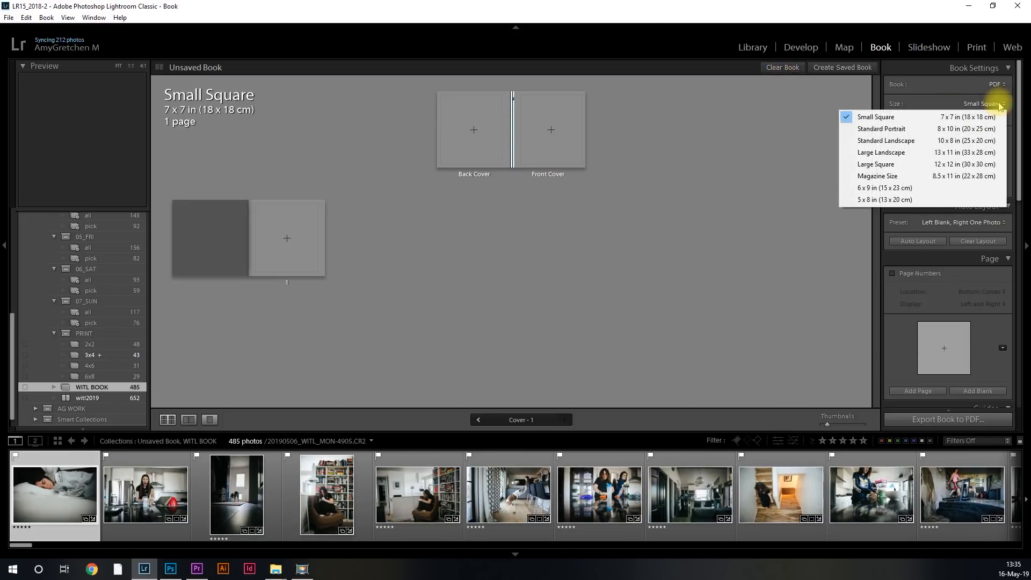
left_click(900, 188)
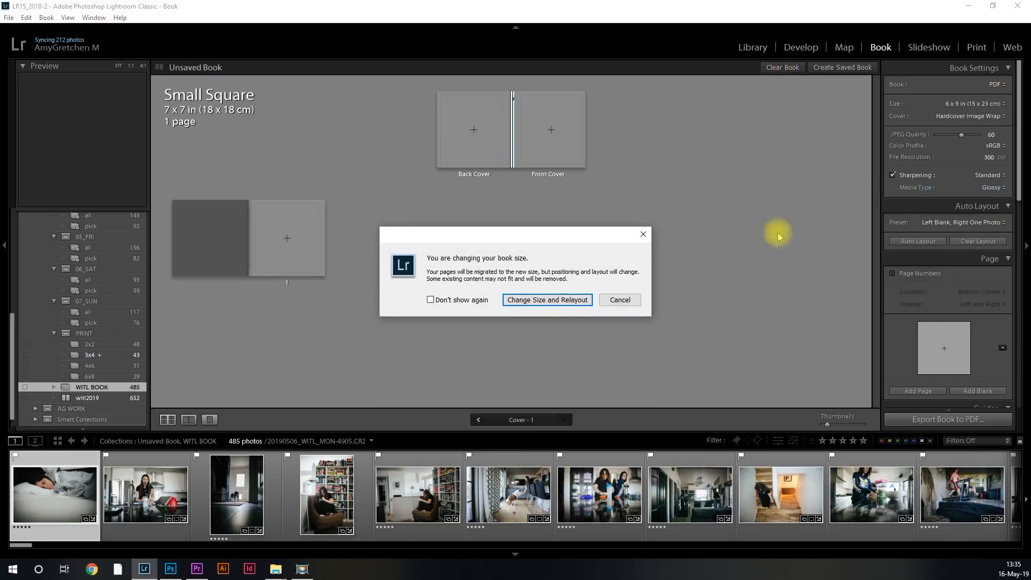
left_click(564, 302)
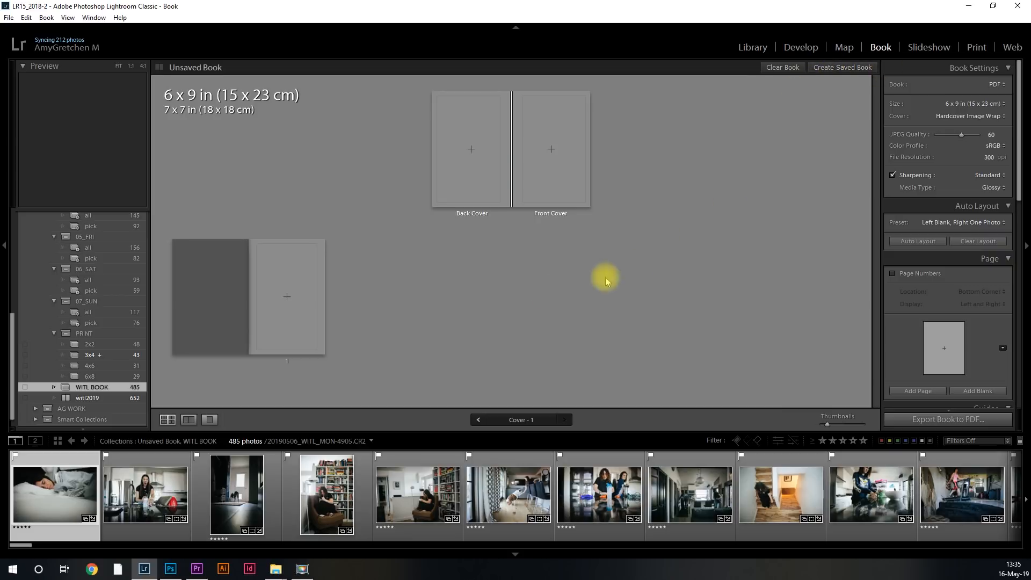
Add a blank page, move it ahead of the photo page as page 1, and add blank pages 2 and 3 behind it.
left_click(306, 294)
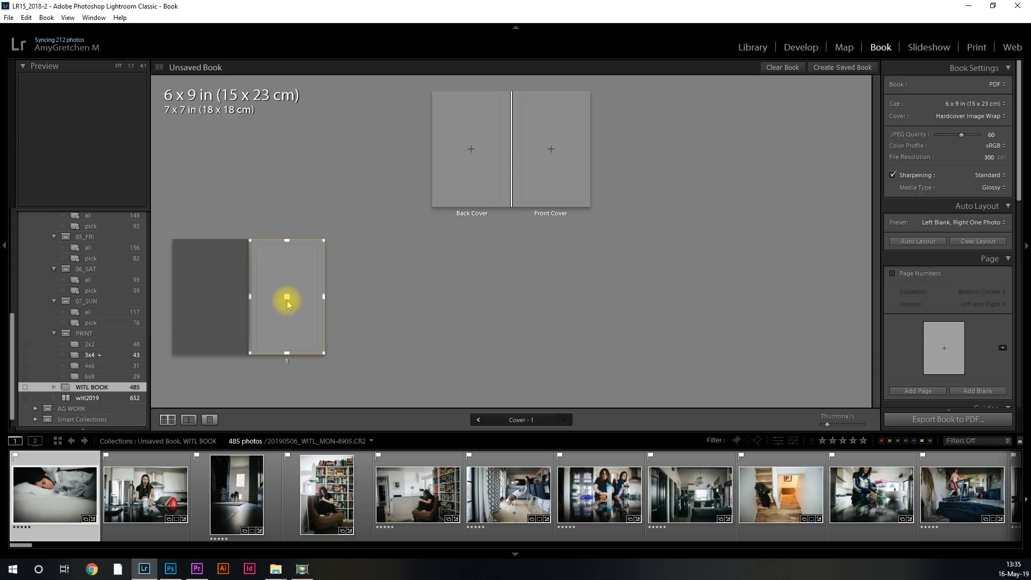
left_click(287, 303)
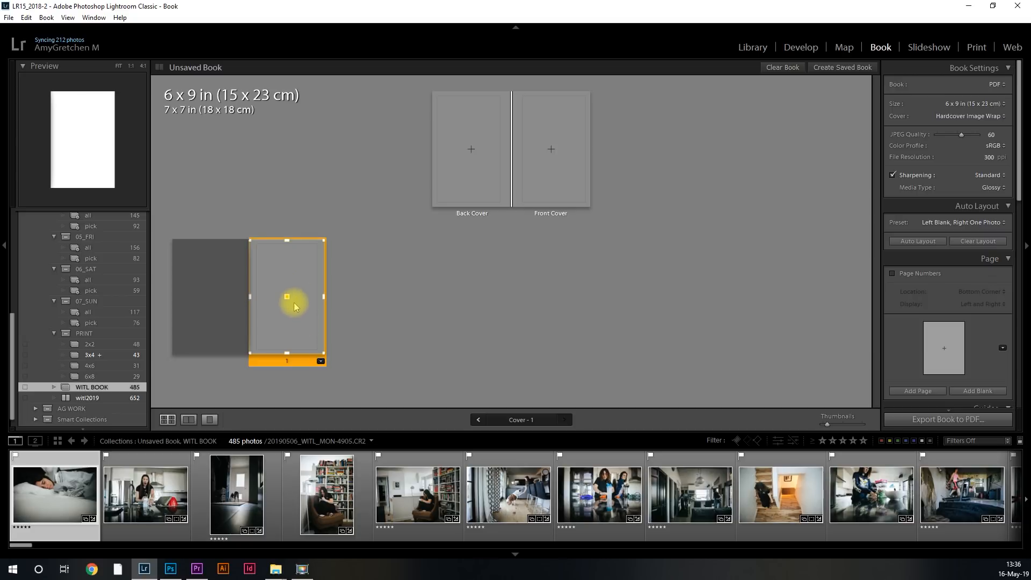
left_click(1007, 68)
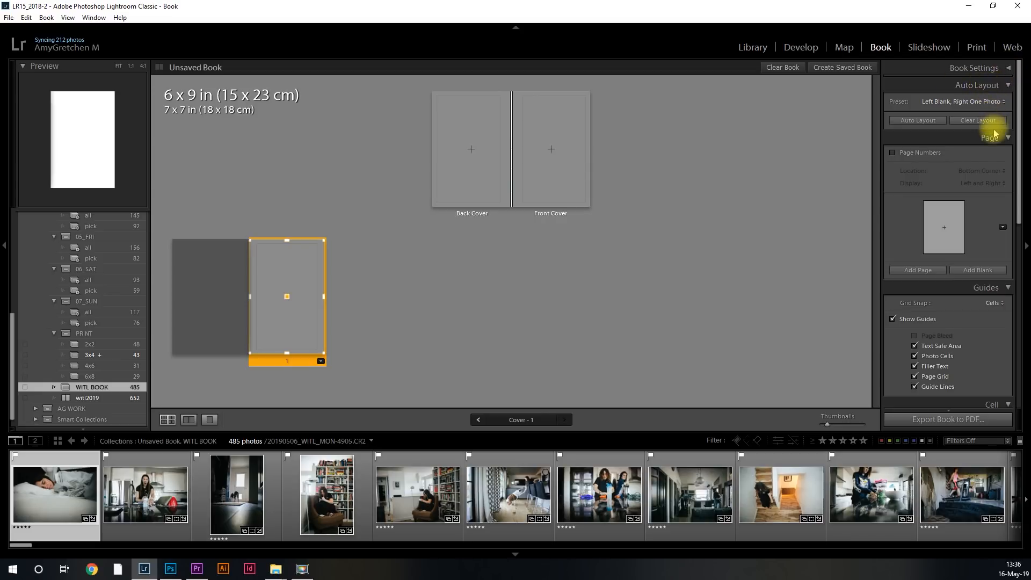
left_click(1008, 86)
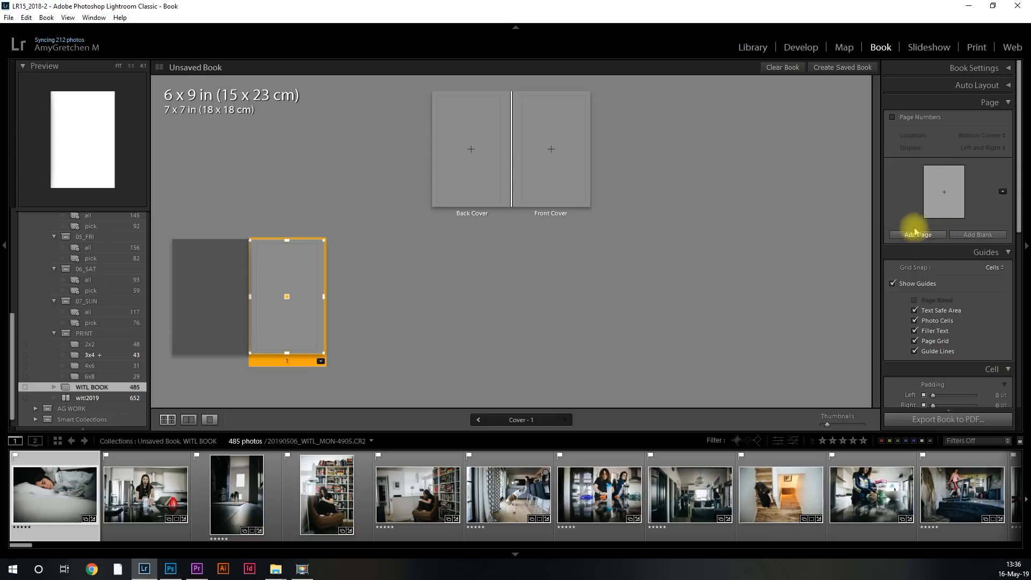
left_click(970, 235)
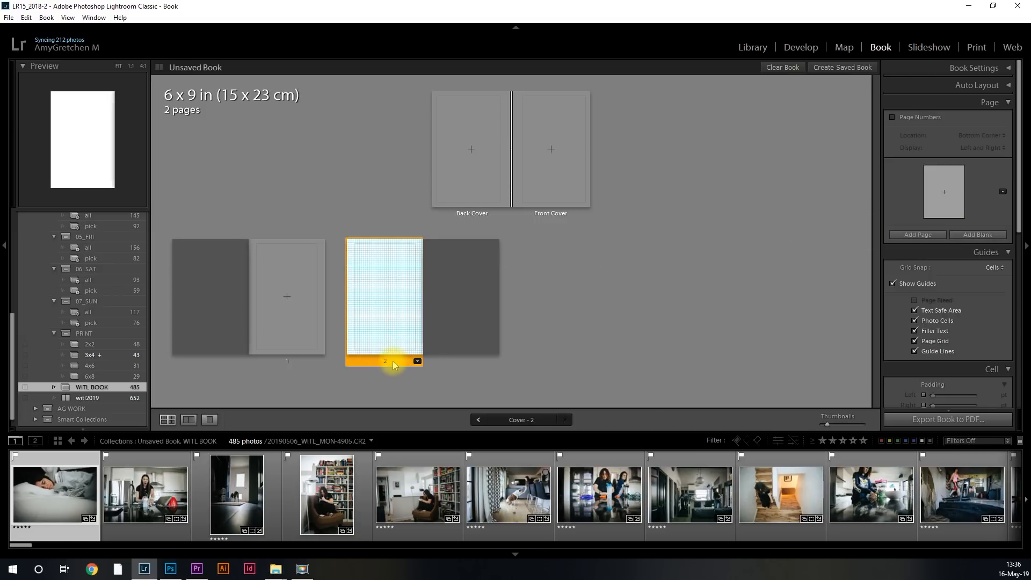
left_click_drag(392, 361, 256, 360)
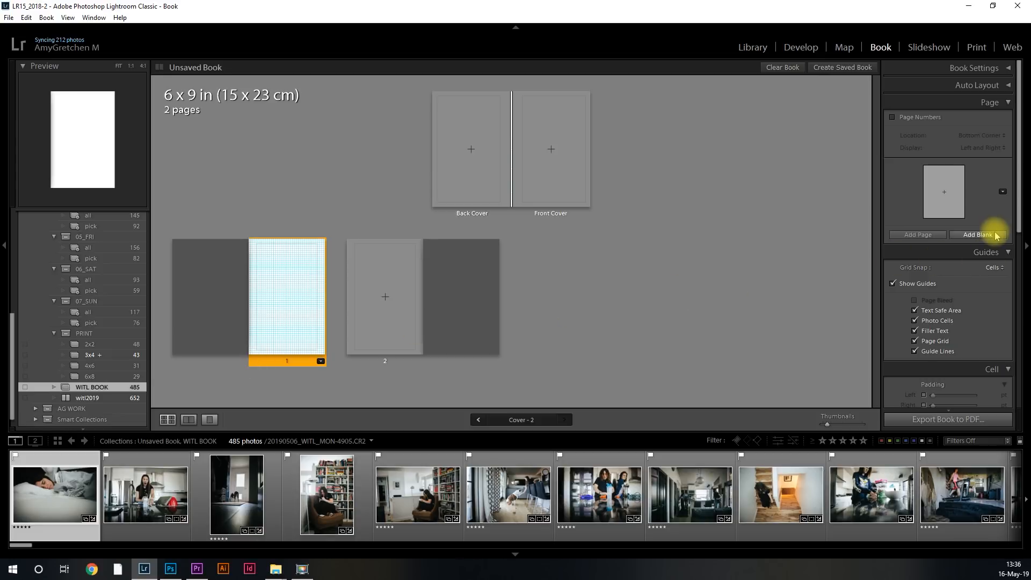
left_click(978, 235)
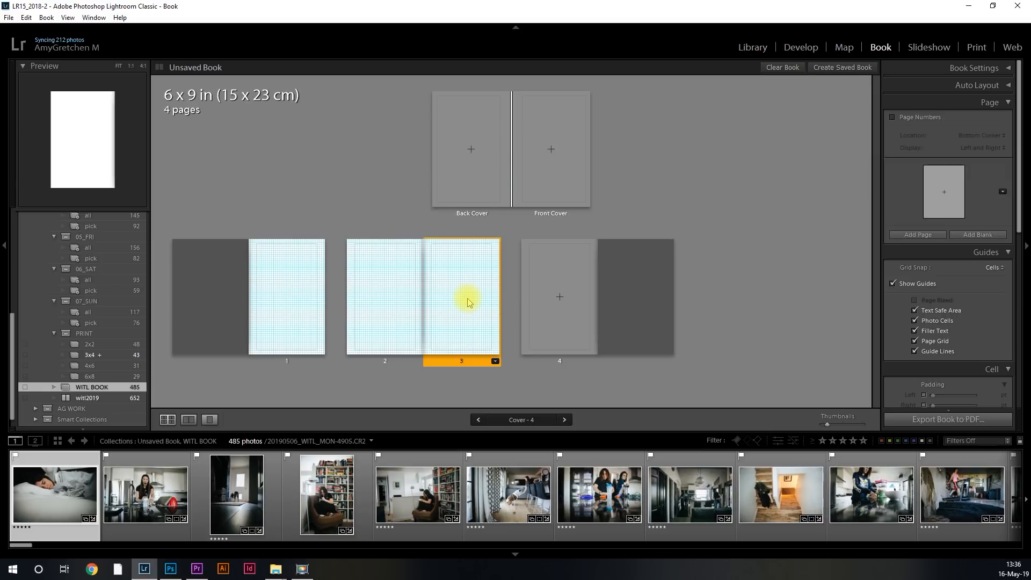
Change blank page 3 to a 1 Photo layout with a portrait cell centred inside white margins.
left_click(495, 362)
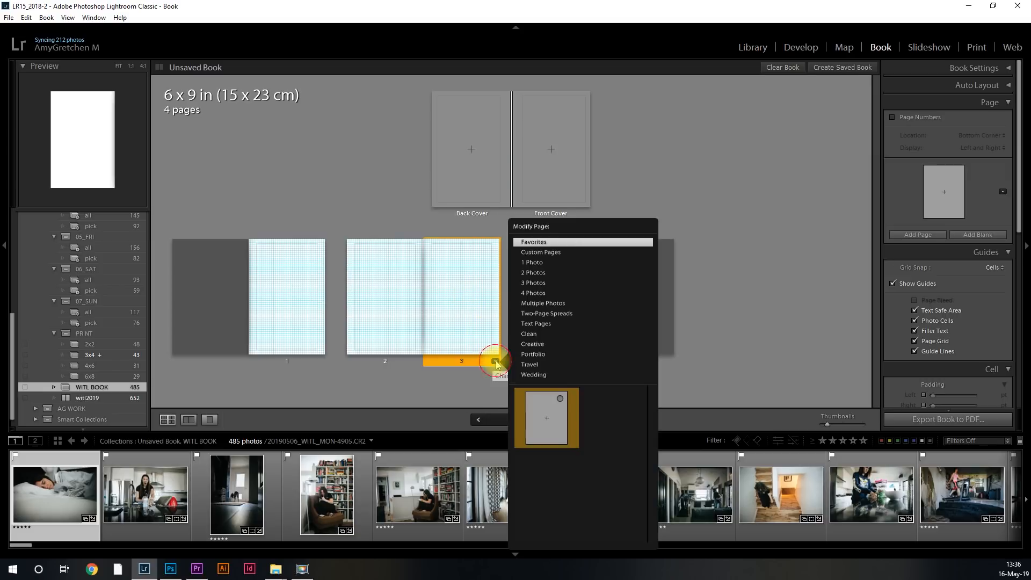
left_click(534, 263)
scroll(587, 408, "down", 2)
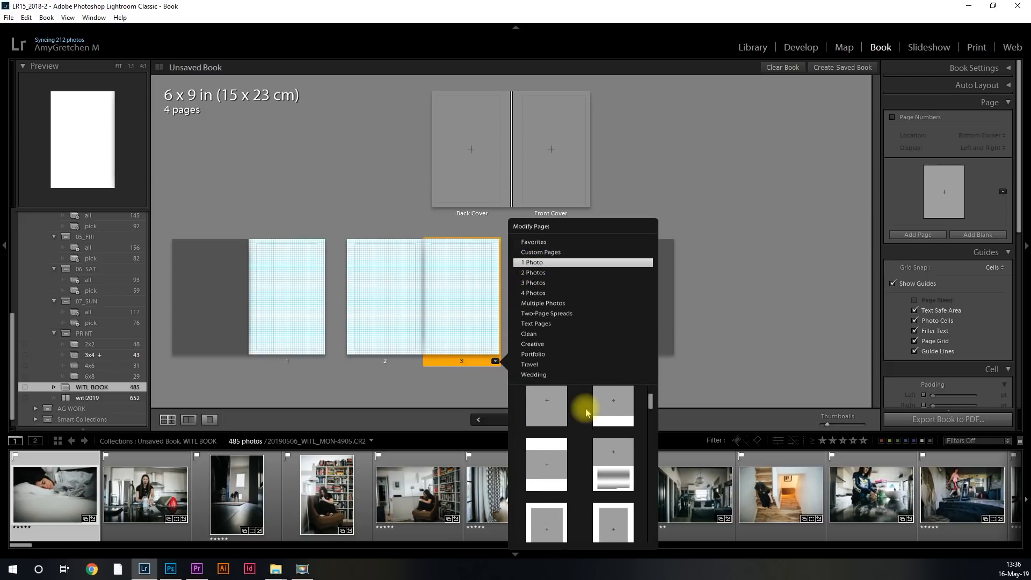
scroll(586, 414, "down", 4)
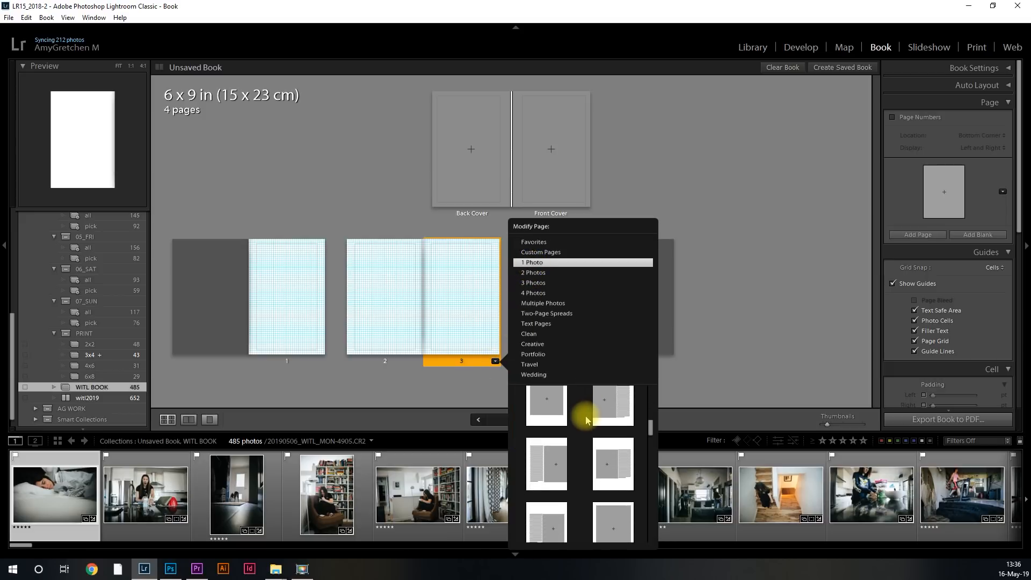
scroll(585, 416, "down", 4)
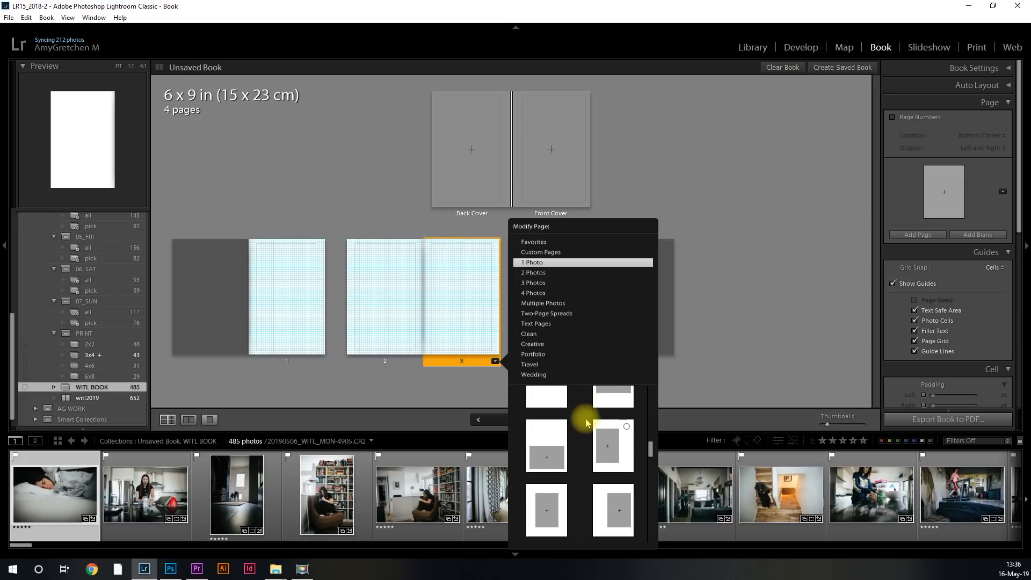
scroll(586, 417, "down", 3)
left_click(566, 445)
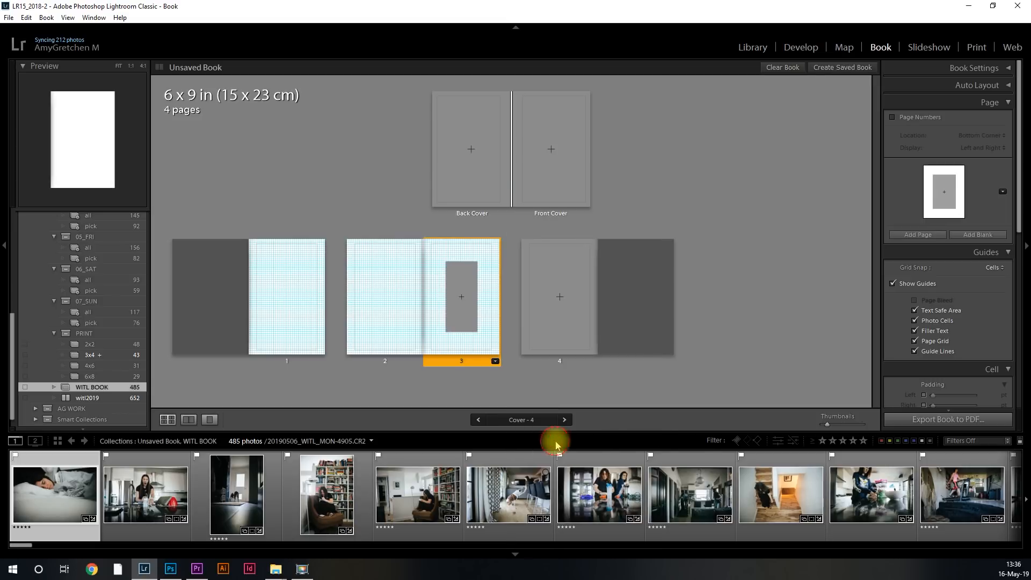
Widen the photo cell on page 3 on both sides, keeping its height.
left_click(461, 319)
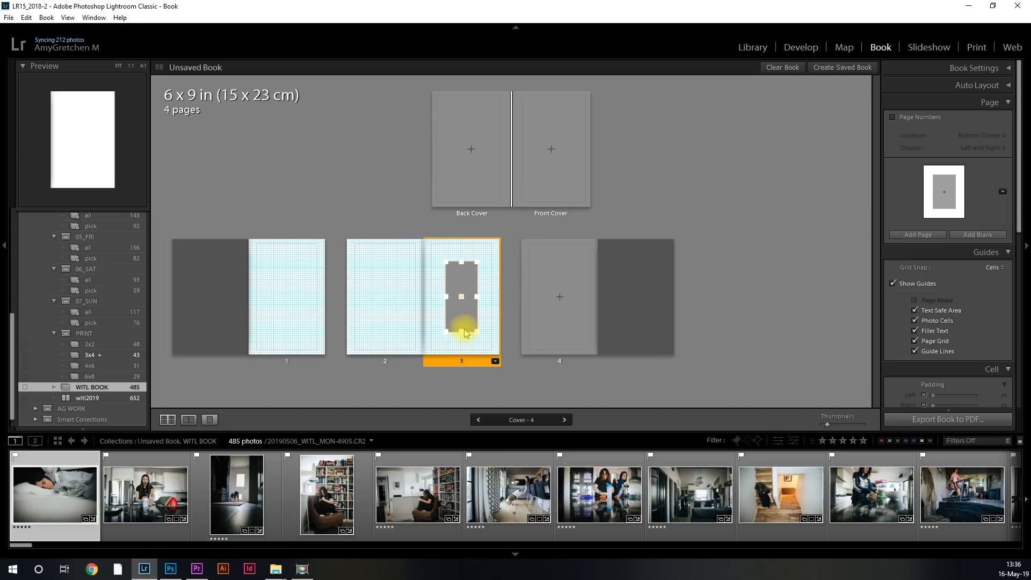
left_click_drag(446, 297, 485, 296)
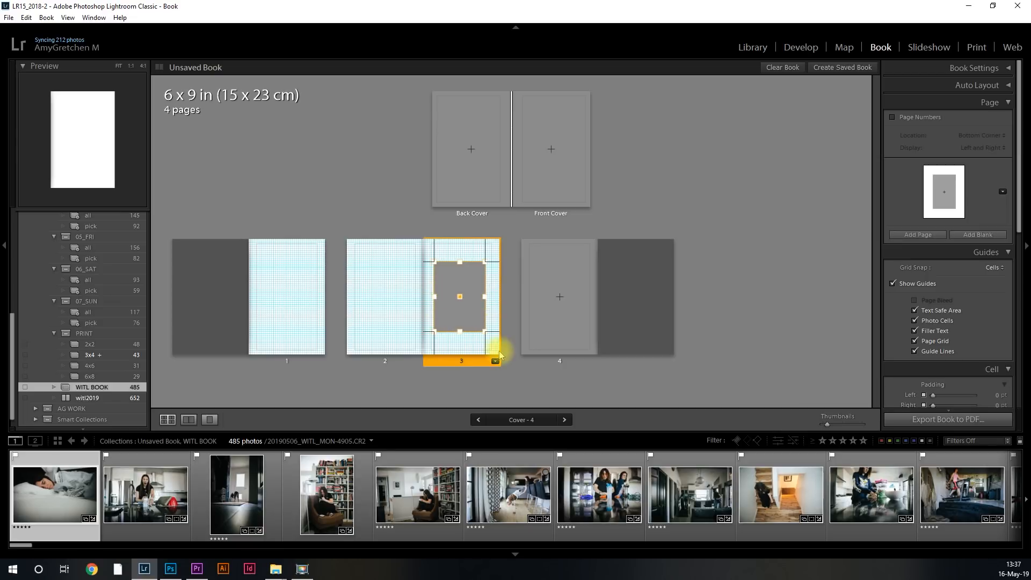
left_click(461, 345)
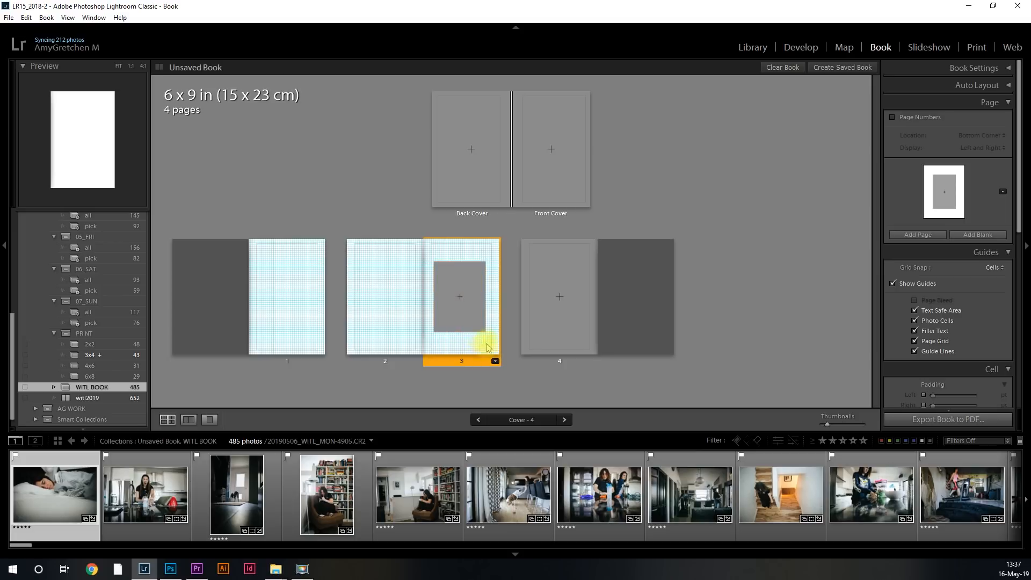
Add page 4 with the same bordered single-photo layout and widen its cell to resemble the one on page 3.
left_click(928, 234)
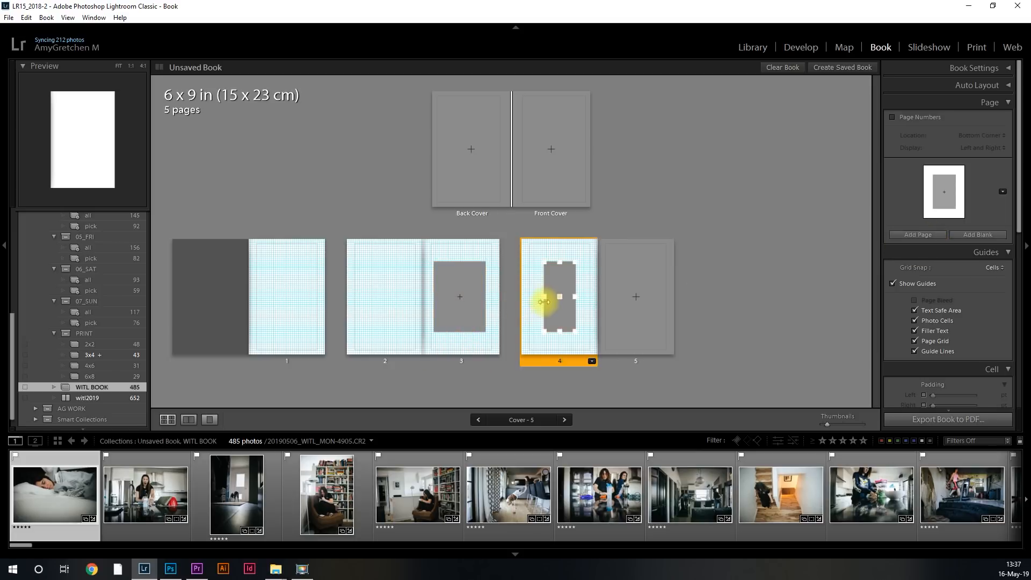
mouse_move(544, 301)
left_mouse_down()
mouse_move(535, 295)
mouse_move(584, 297)
mouse_move(537, 296)
left_mouse_up()
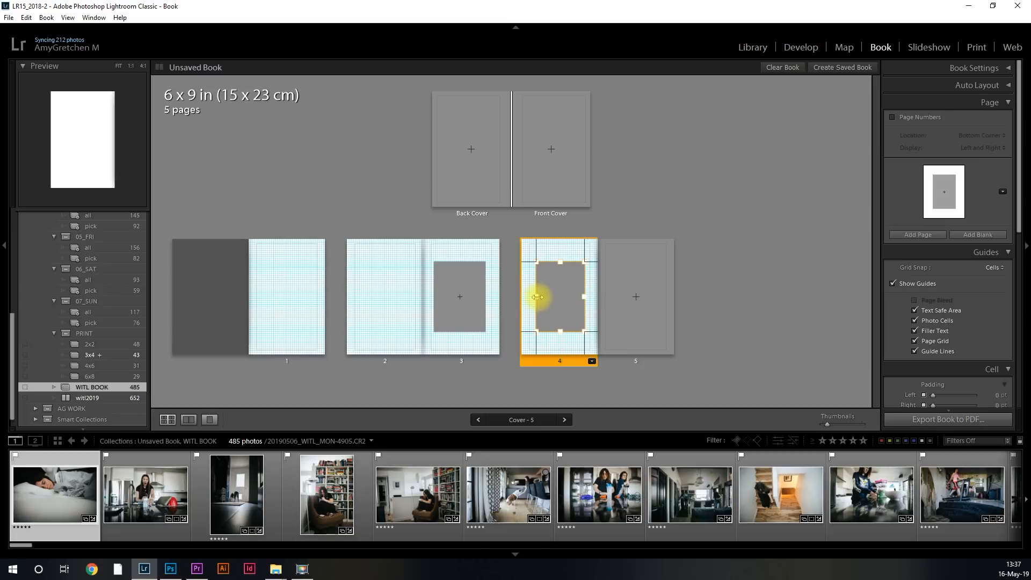
left_click(460, 295)
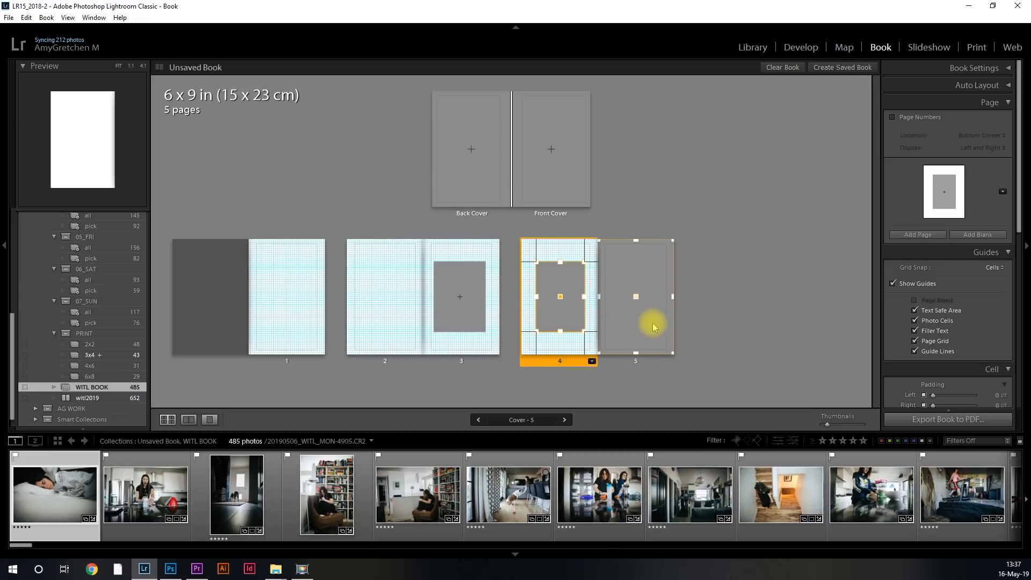
Add a full-page photo page 6 after page 5, followed by blank pages 7 and 8.
left_click(665, 343)
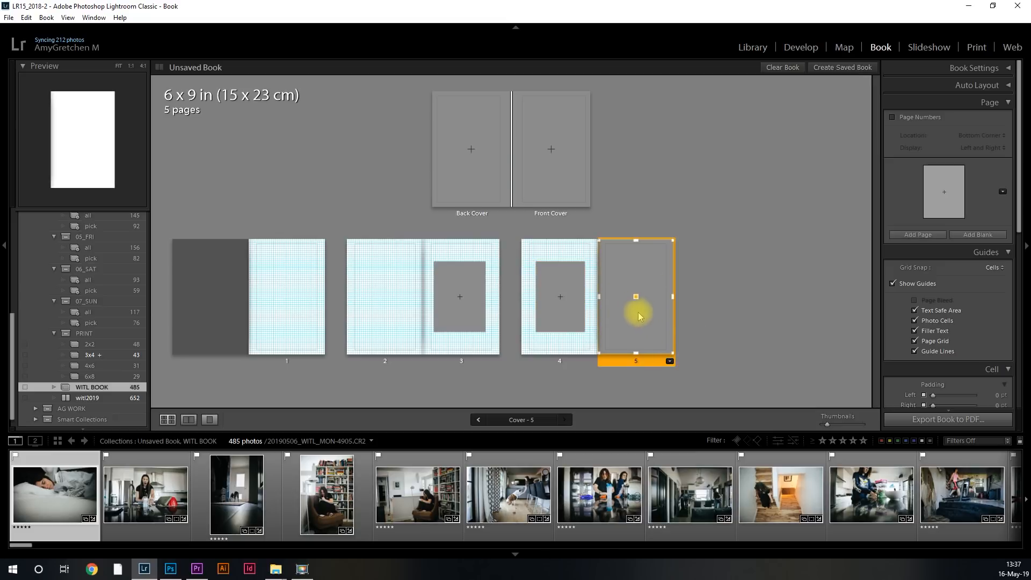
left_click(918, 235)
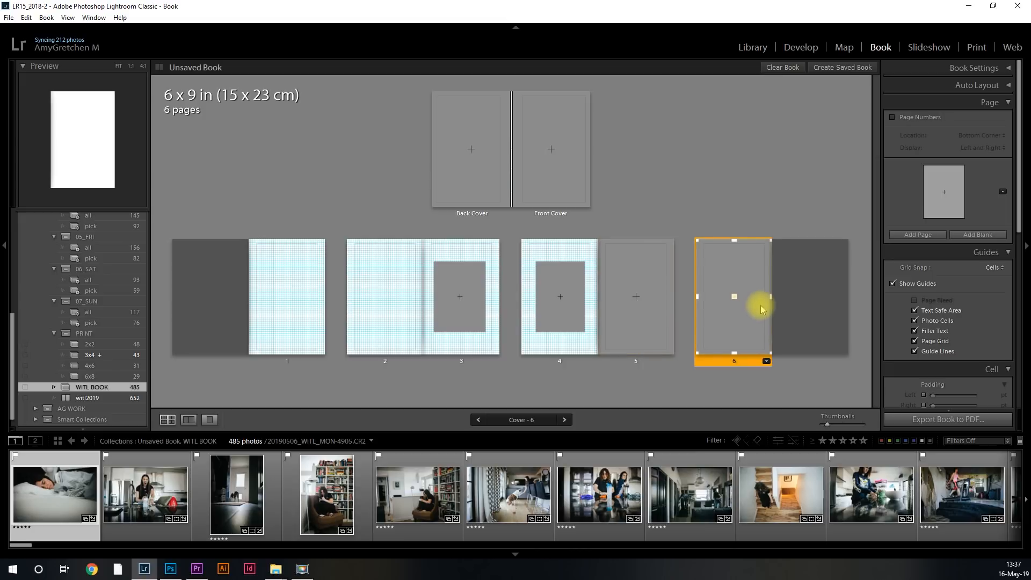
left_click(968, 237)
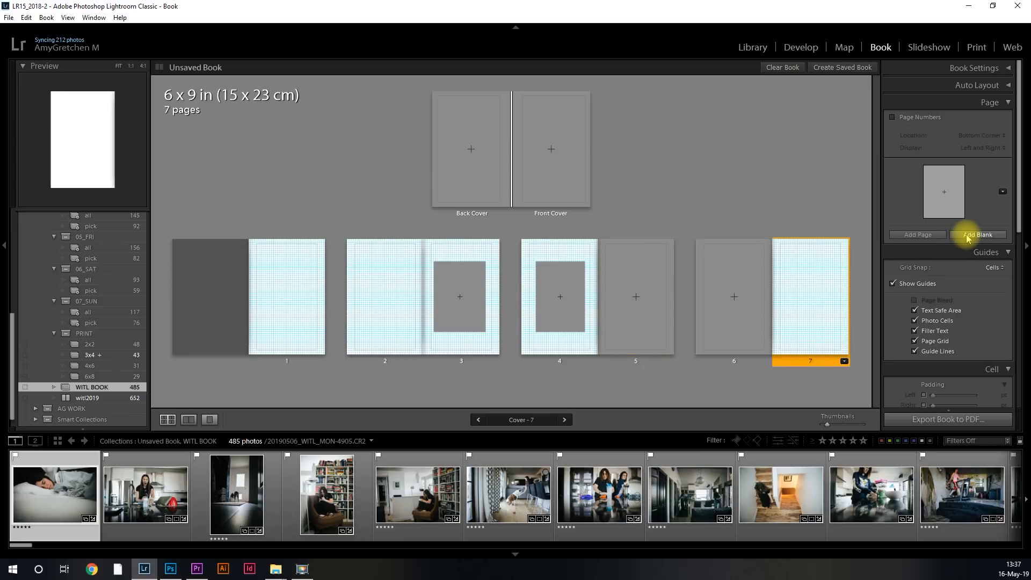
left_click(968, 236)
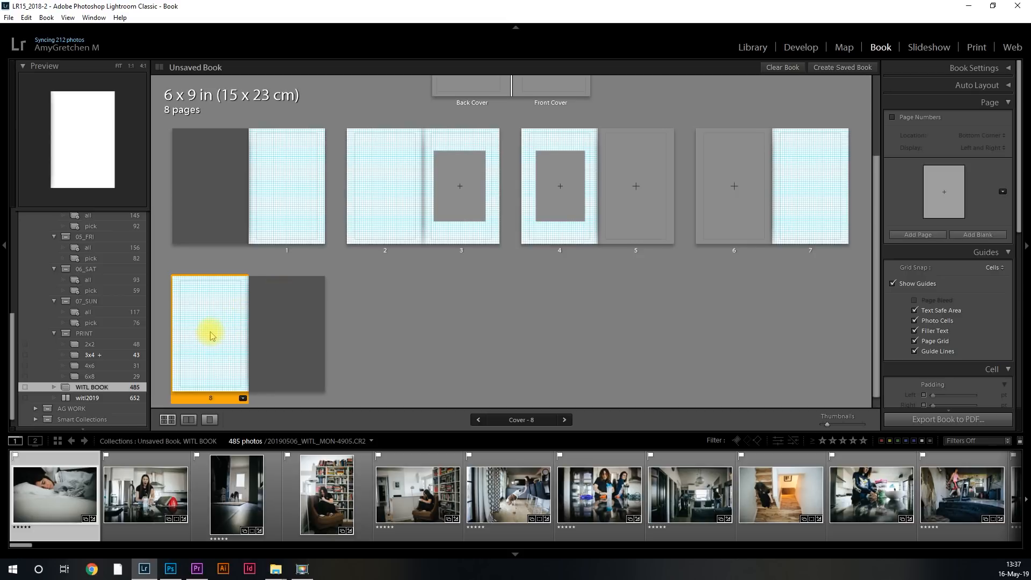
Add full-page photo pages 9 and 10 after blank page 8.
left_click(930, 236)
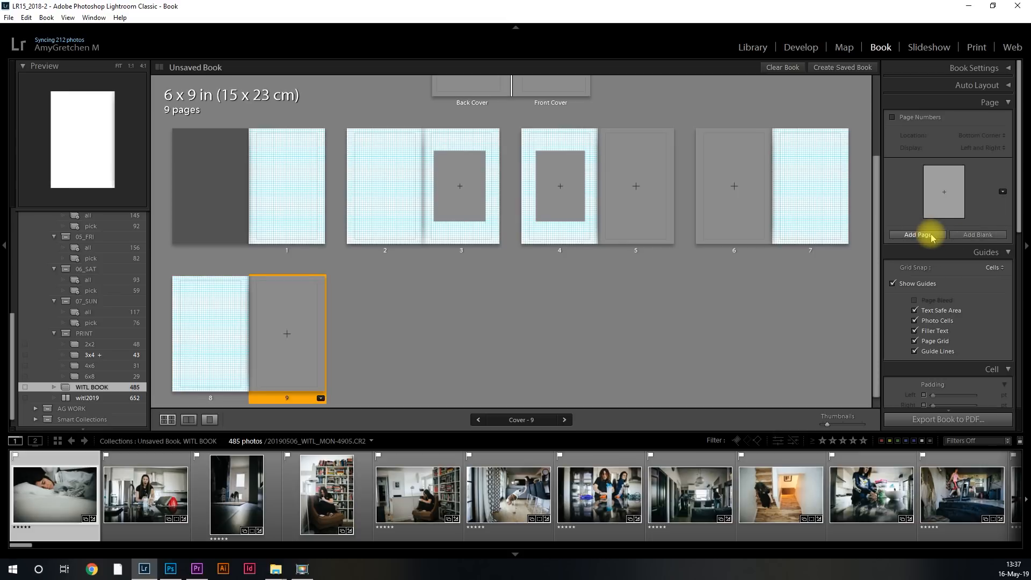
left_click(745, 186)
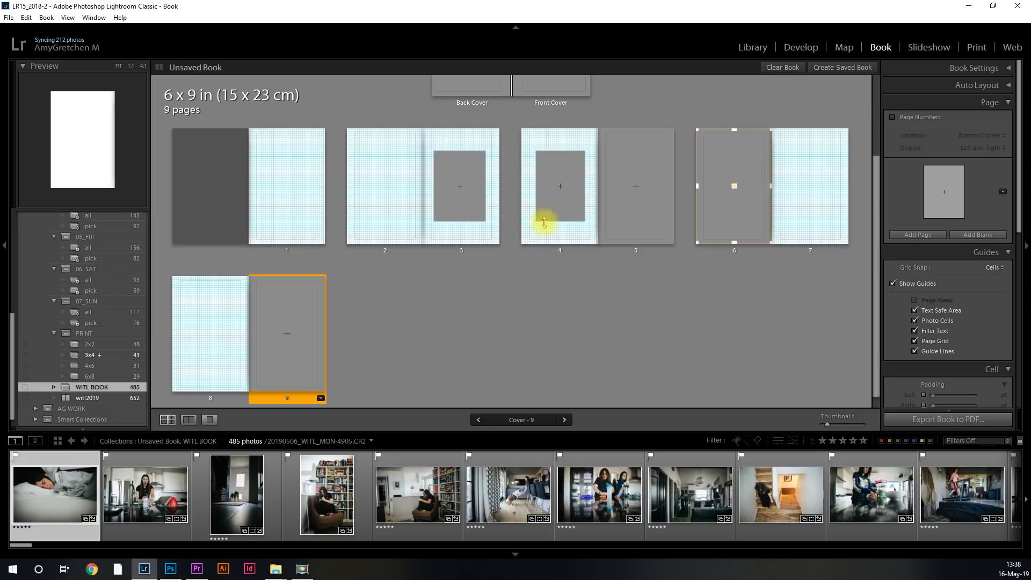
left_click(295, 344)
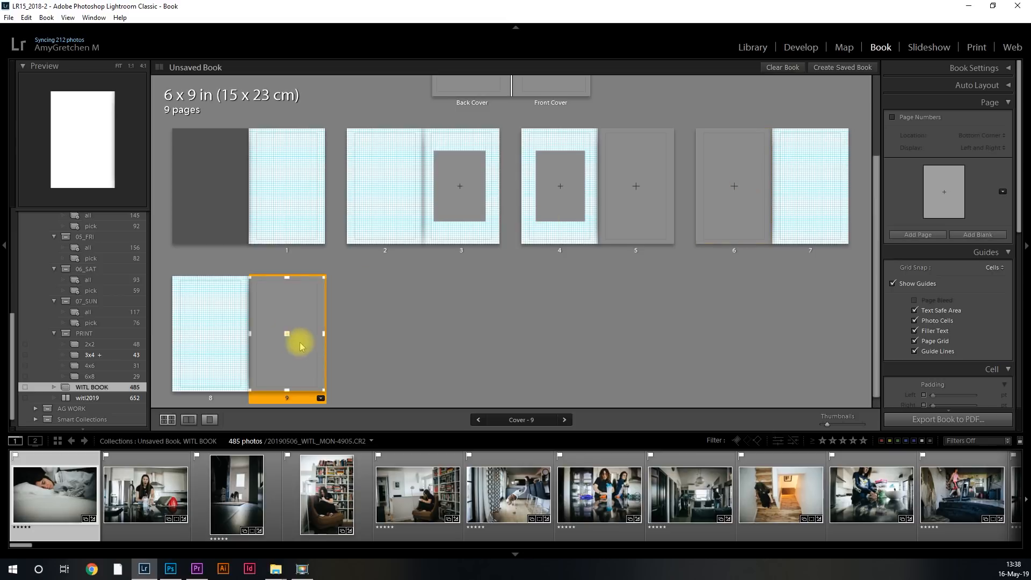
left_click(918, 234)
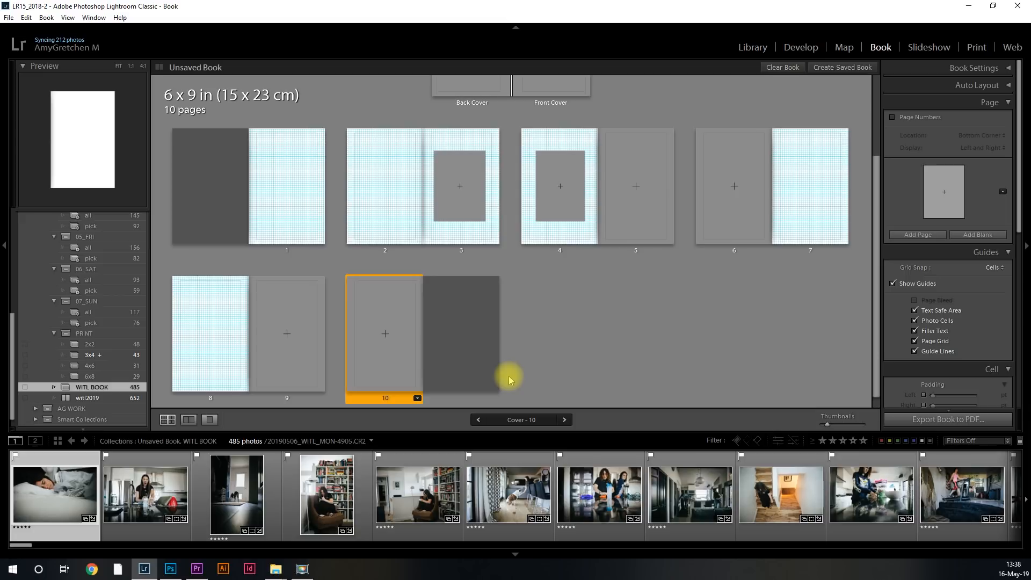
left_click(385, 329)
left_click(295, 338)
left_click(410, 337)
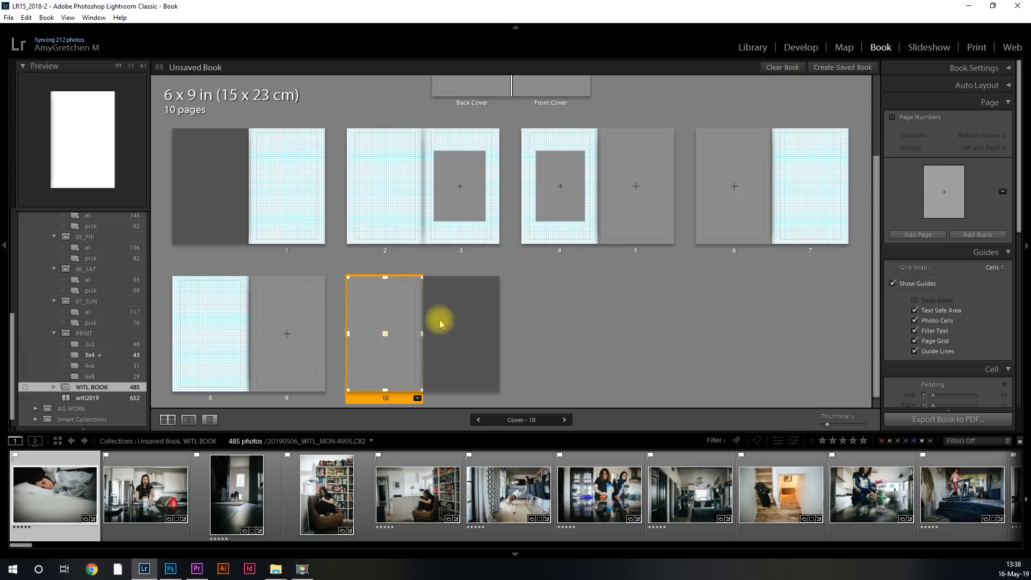
left_click(665, 307)
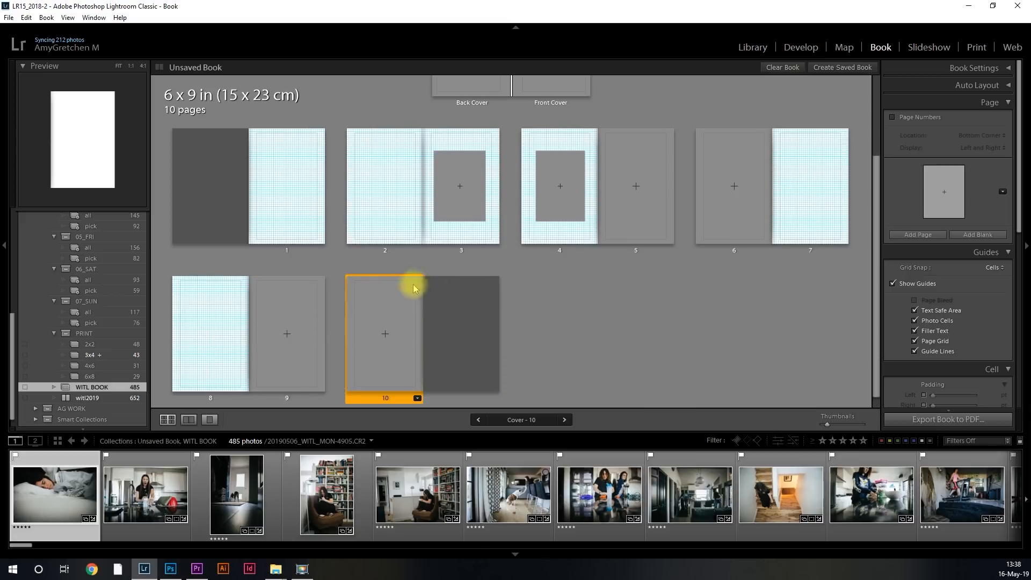
Look through the Cell, Text and Type settings and the Add Cell command for adding text to blank page 7.
left_click(805, 184)
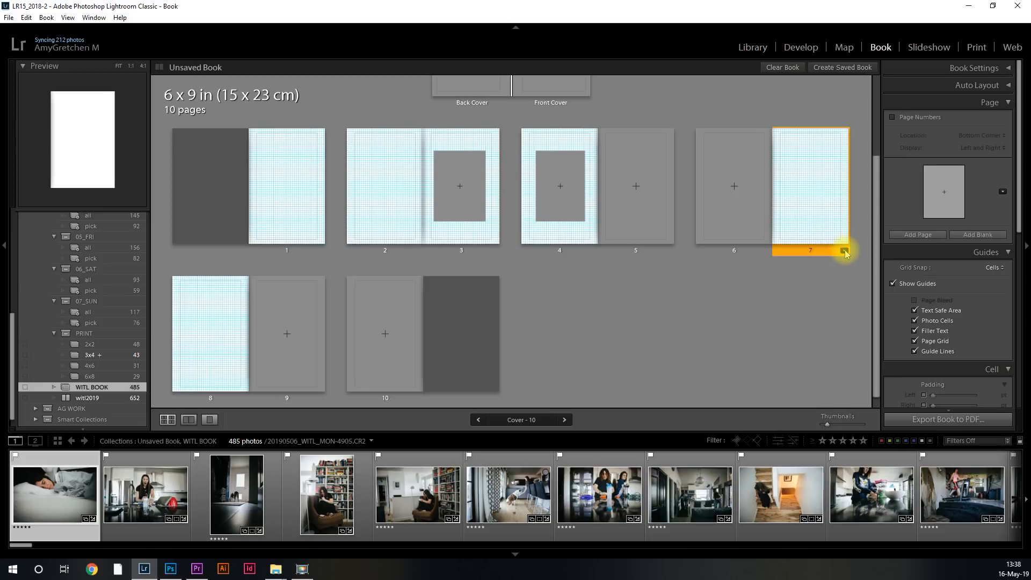
scroll(913, 269, "down", 4)
scroll(917, 276, "down", 2)
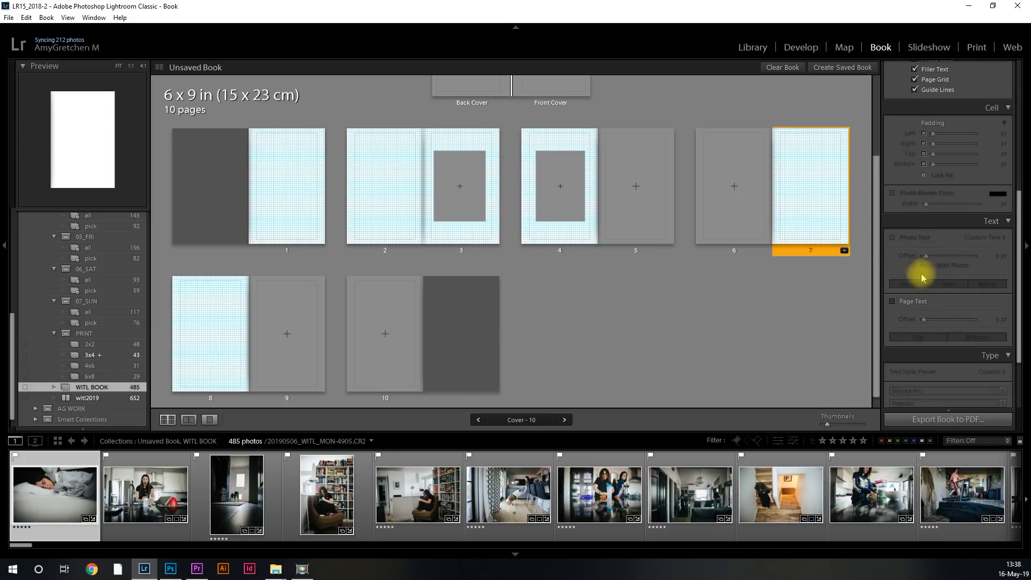
scroll(908, 247, "down", 2)
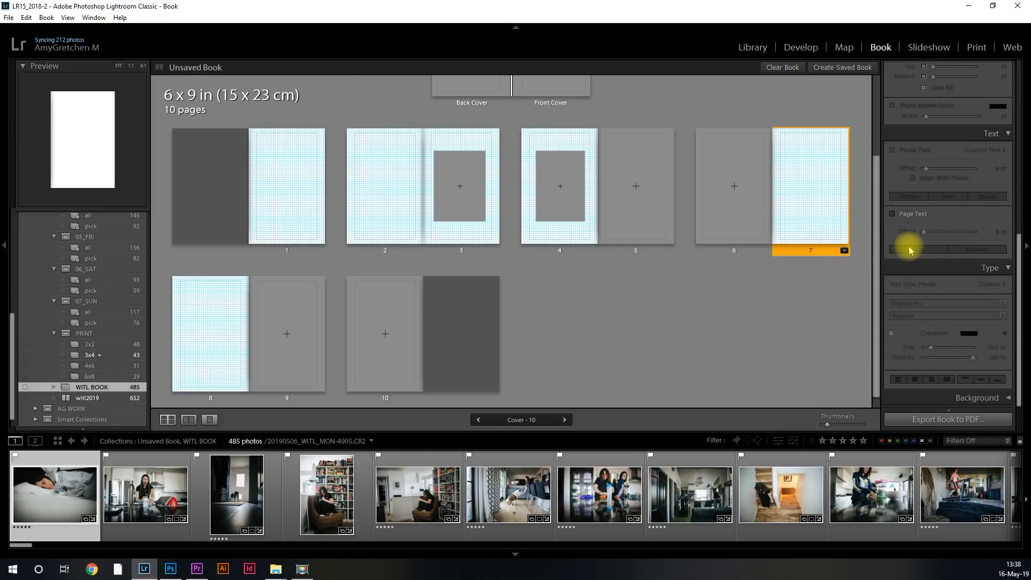
scroll(945, 272, "up", 2)
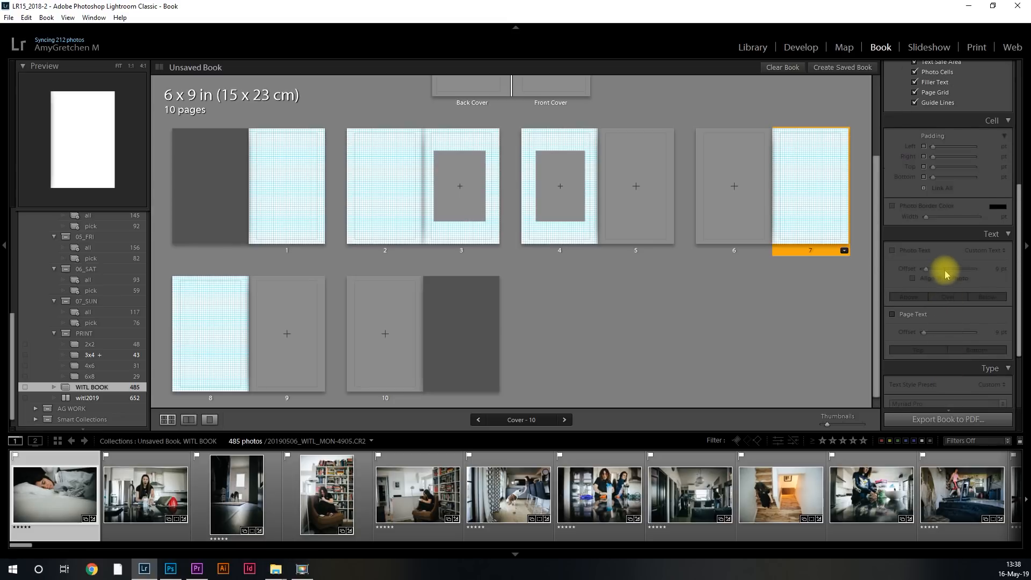
scroll(946, 274, "up", 1)
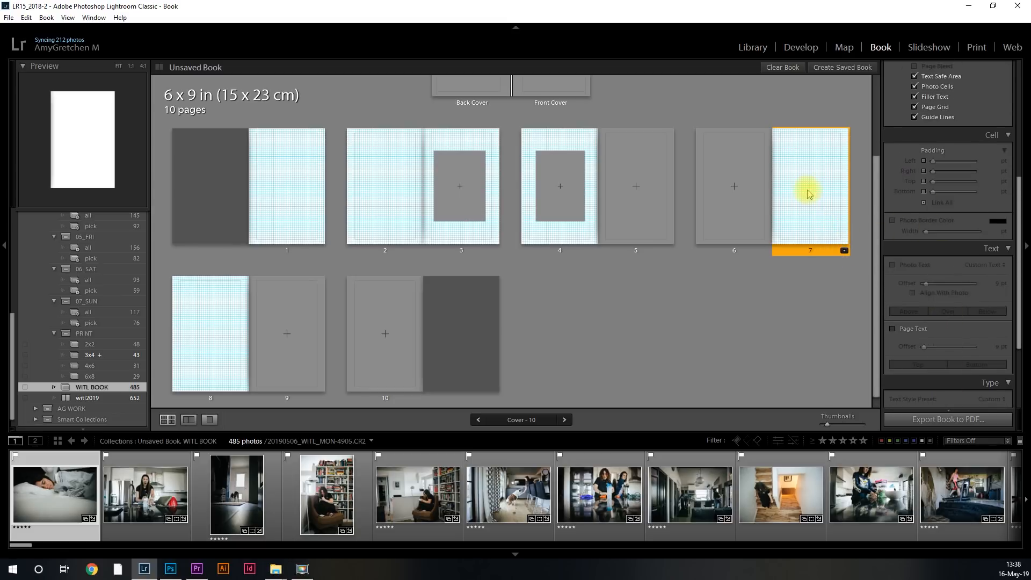
right_click(777, 161)
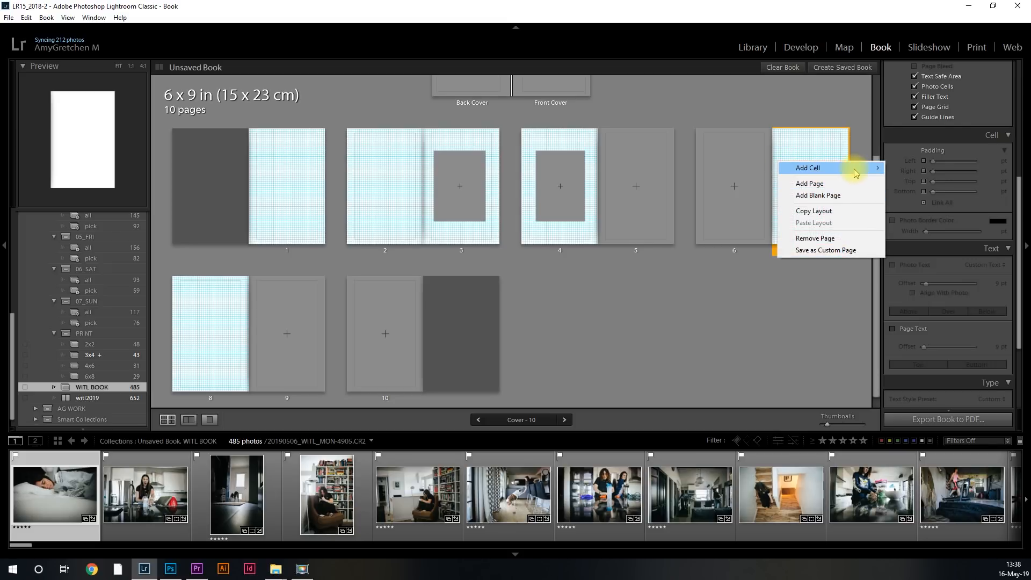
mouse_move(856, 172)
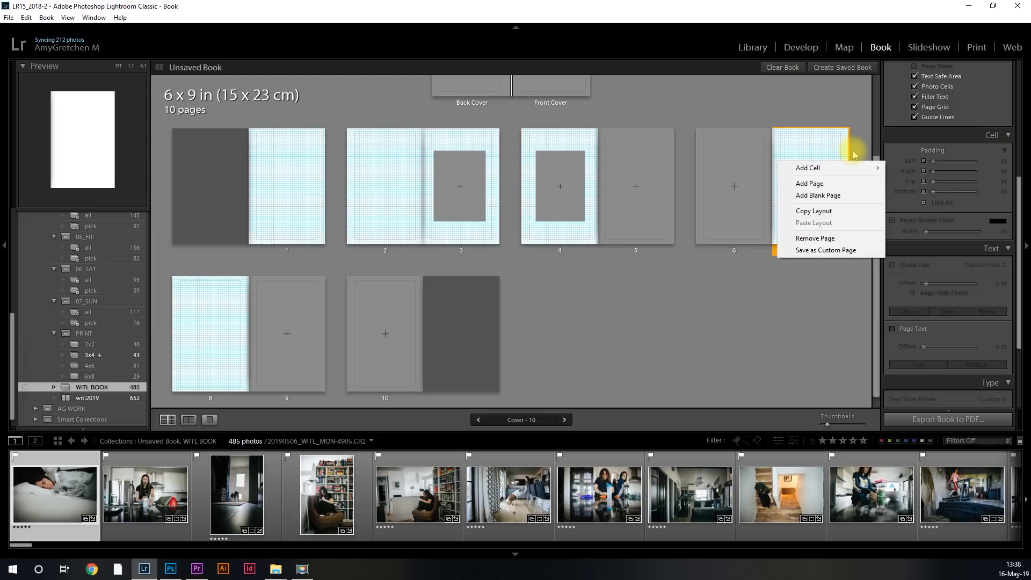
left_click(856, 281)
left_click(840, 223)
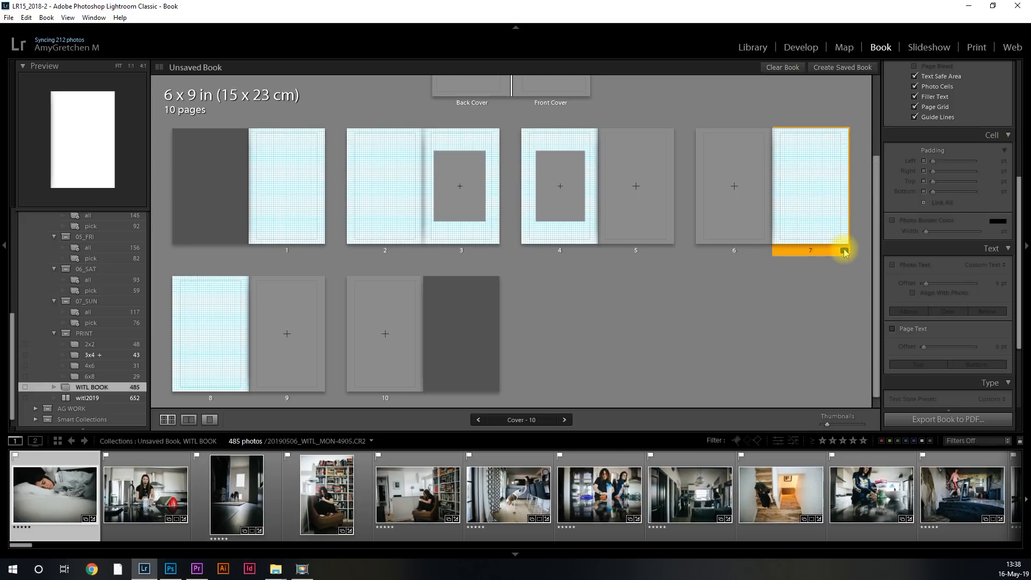
Change blank page 7 to the Text Pages layout with a single full-page text block.
left_click(844, 251)
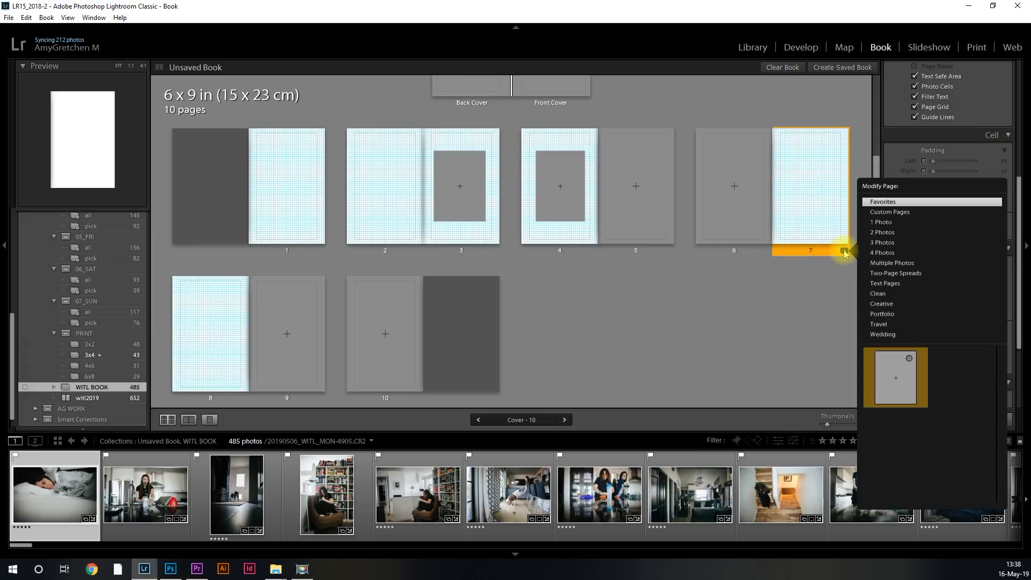
left_click(896, 284)
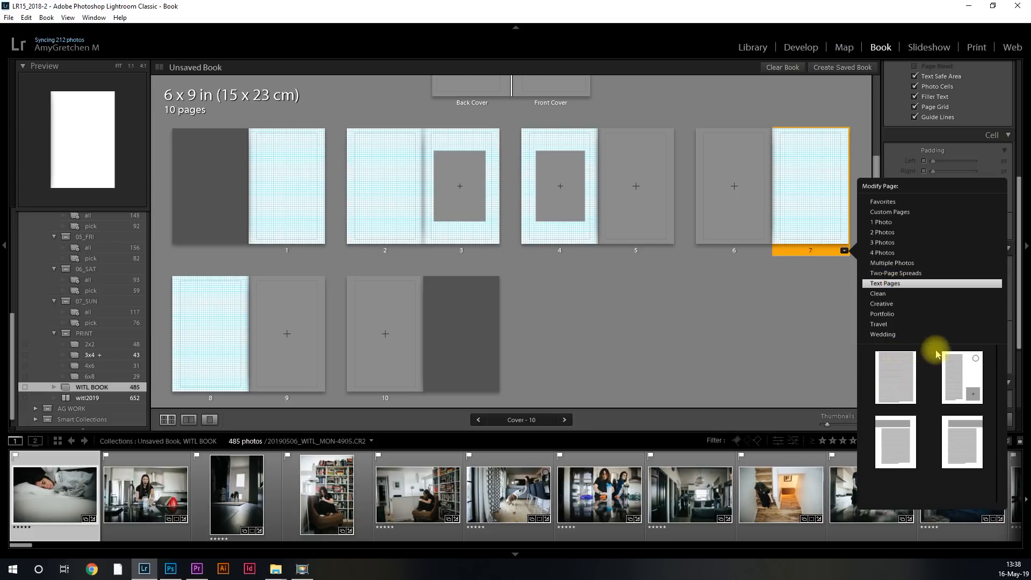
left_click(900, 380)
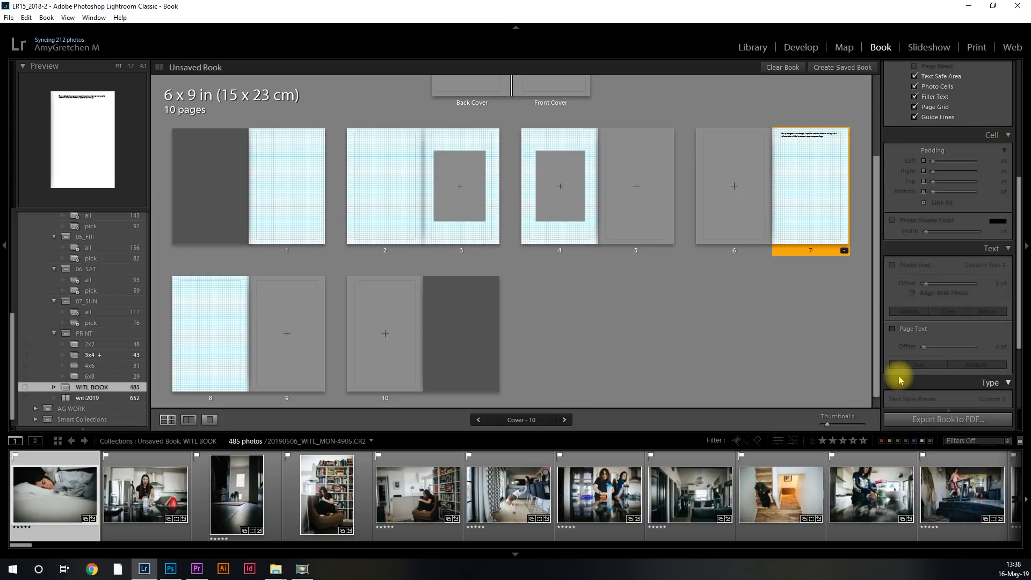
Open page 7 in single-page view, enter "monday" in its text cell and set the text size to 67.2 pt.
double_click(806, 250)
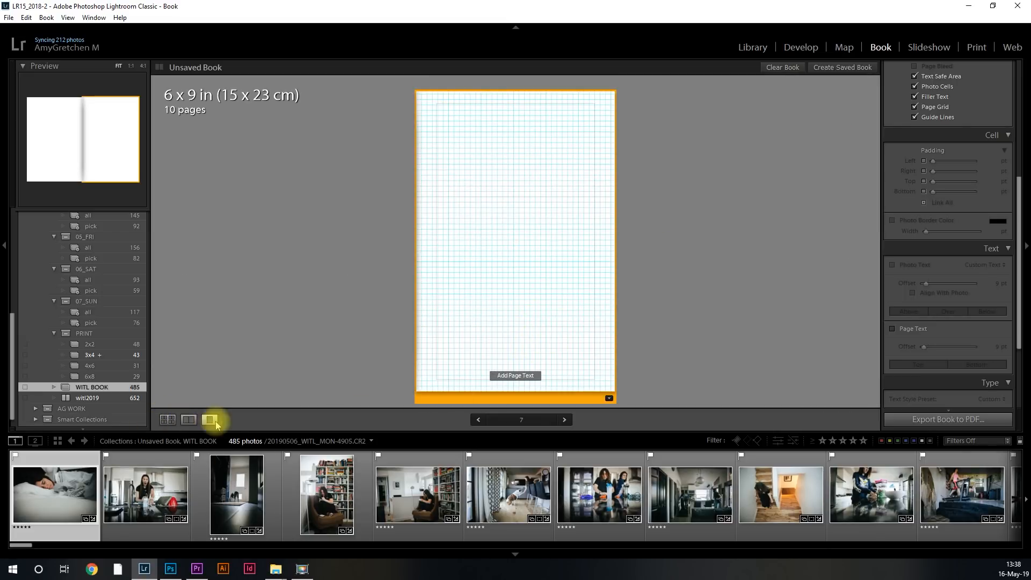
left_click(516, 241)
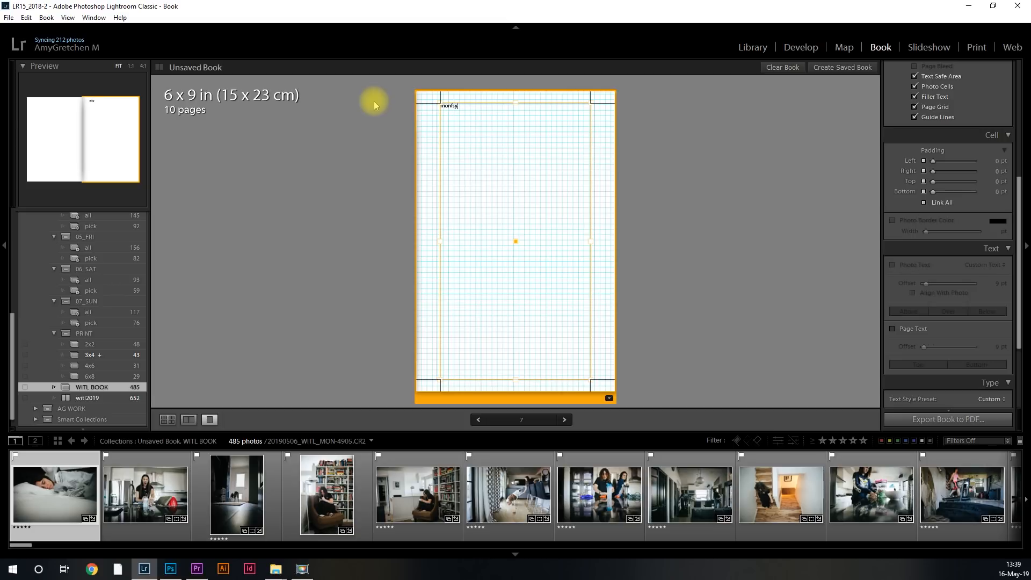
type("day")
left_click_drag(466, 106, 422, 102)
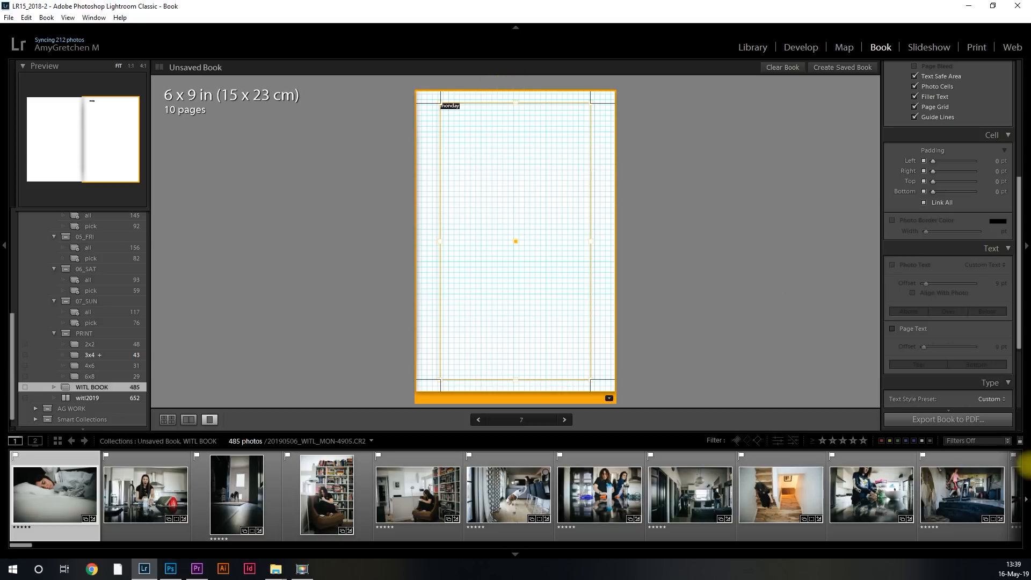
scroll(950, 364, "down", 5)
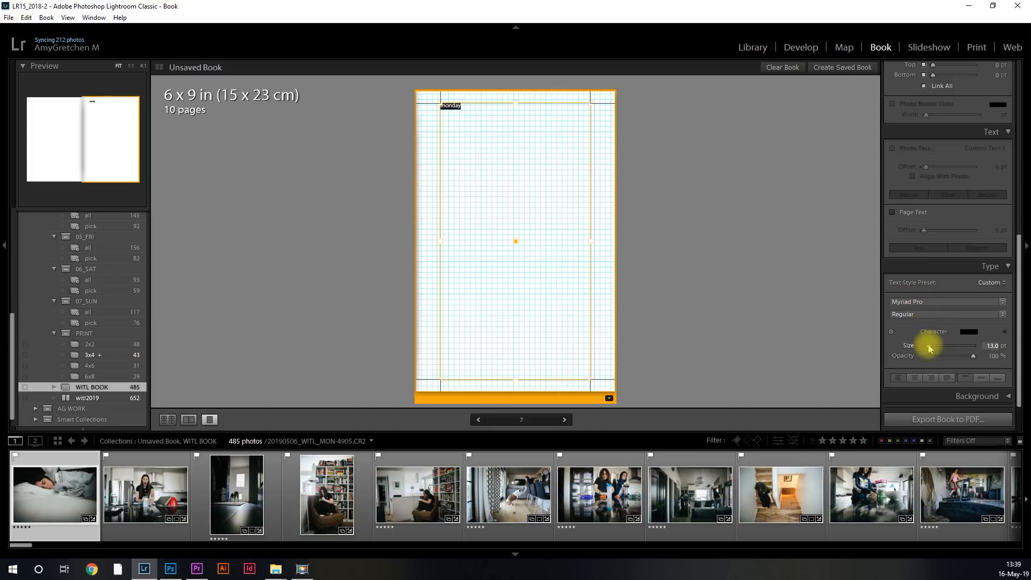
left_click_drag(930, 348, 951, 350)
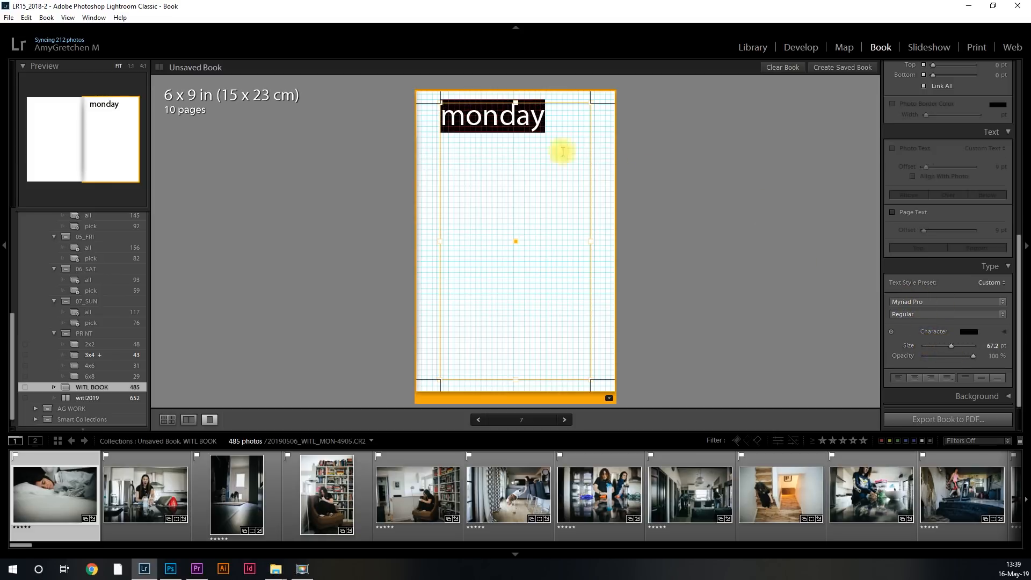
Lower the top edge of the "monday" text cell to just above the middle of page 7 and return to multi-page view.
left_click_drag(515, 102, 523, 218)
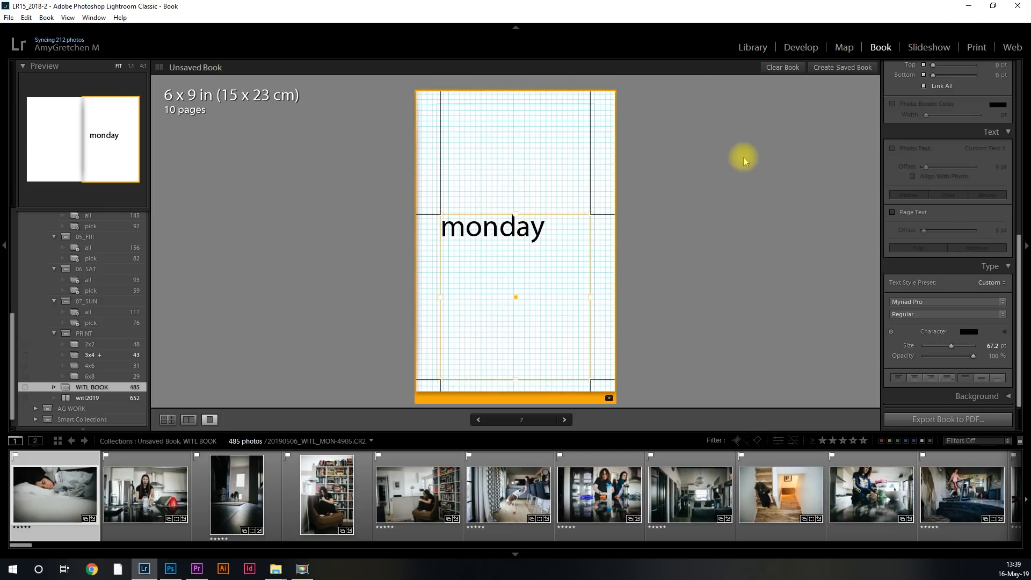
left_click(165, 422)
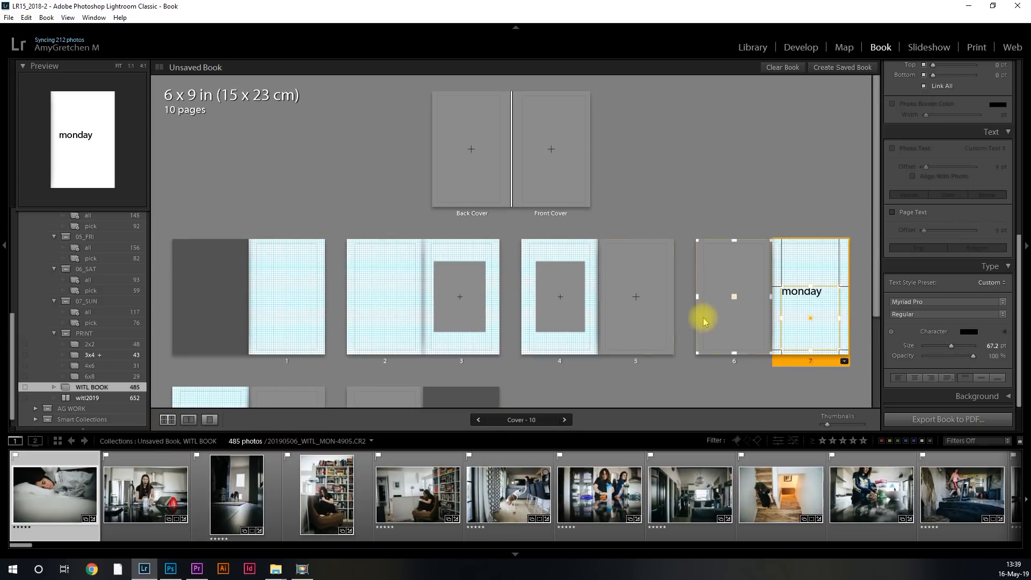
scroll(699, 317, "down", 2)
left_click(846, 258)
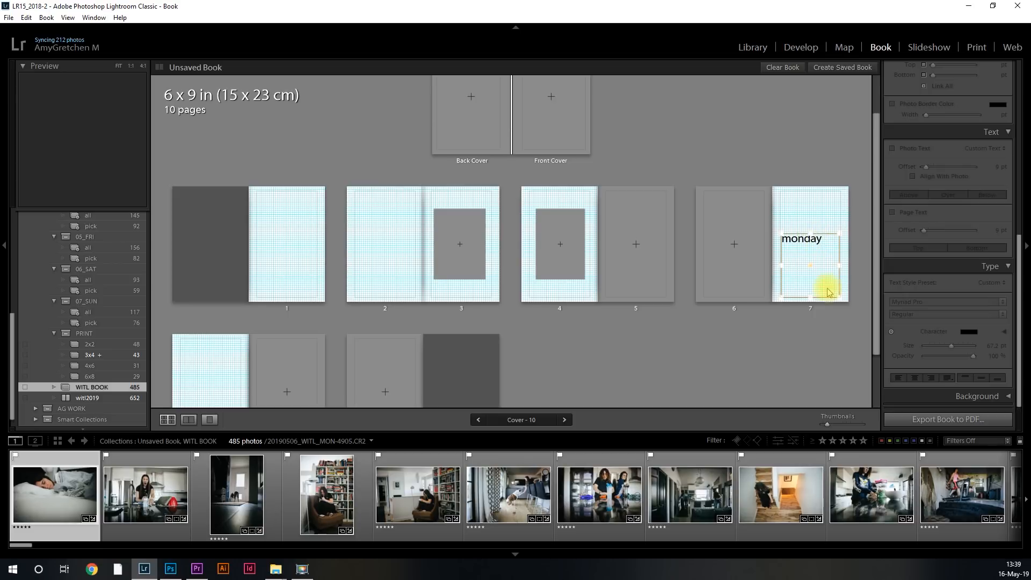
Add full-page photo pages 11 and 12 after page 10.
scroll(776, 333, "down", 1)
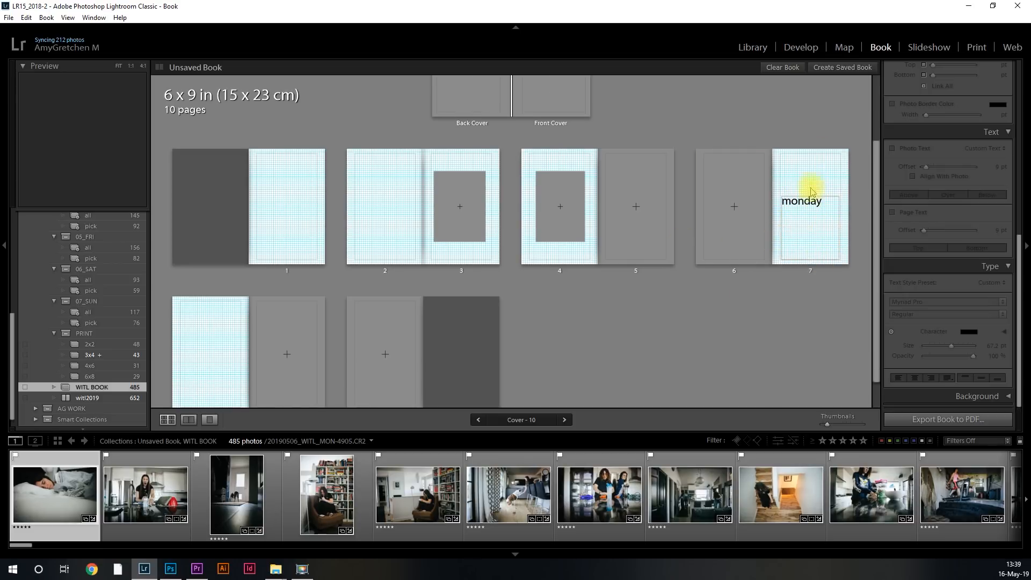
scroll(817, 294, "up", 1)
scroll(819, 295, "down", 1)
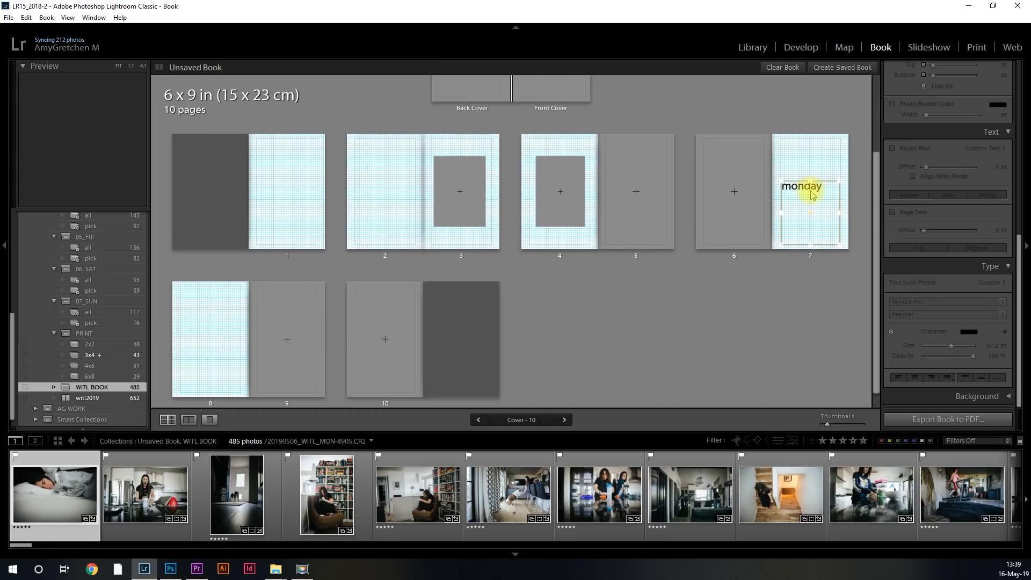
scroll(810, 199, "down", 1)
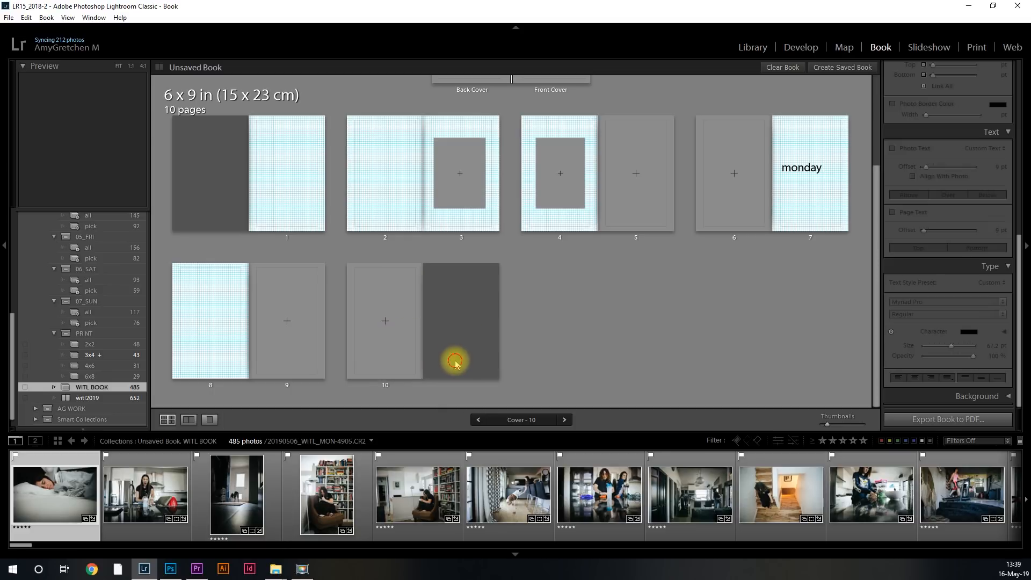
left_click(394, 365)
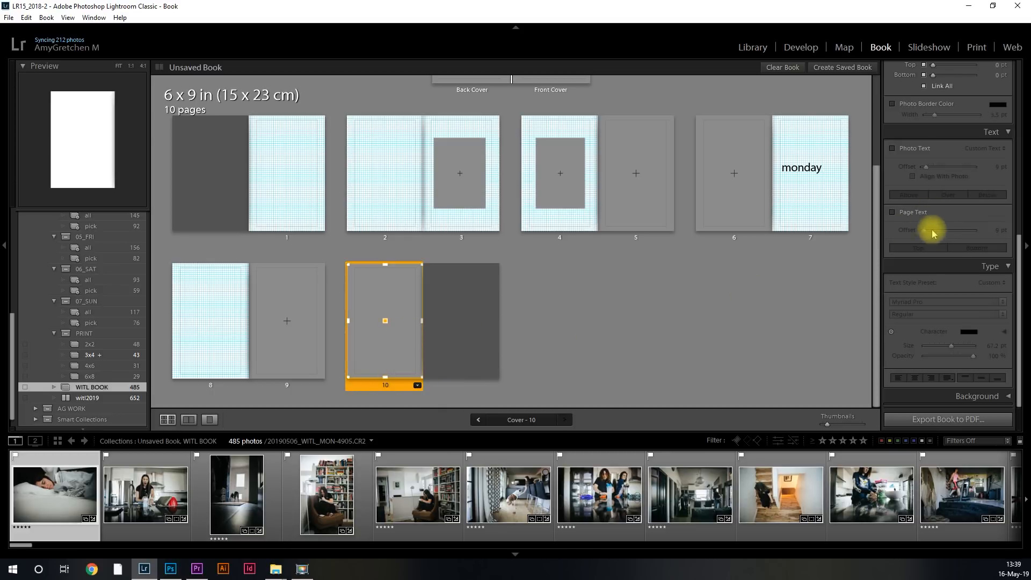
scroll(949, 198, "up", 5)
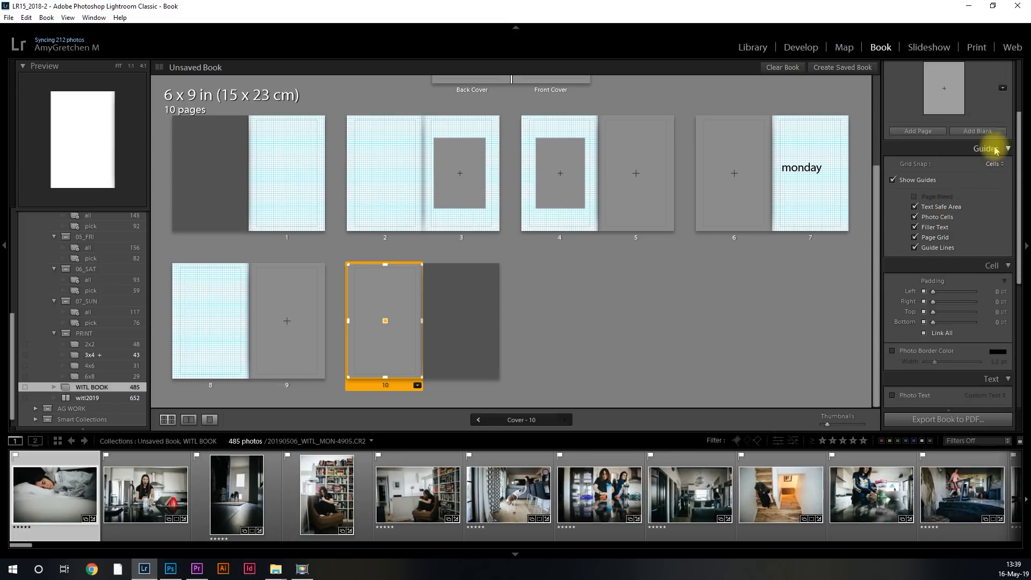
scroll(969, 287, "down", 3)
scroll(969, 289, "up", 3)
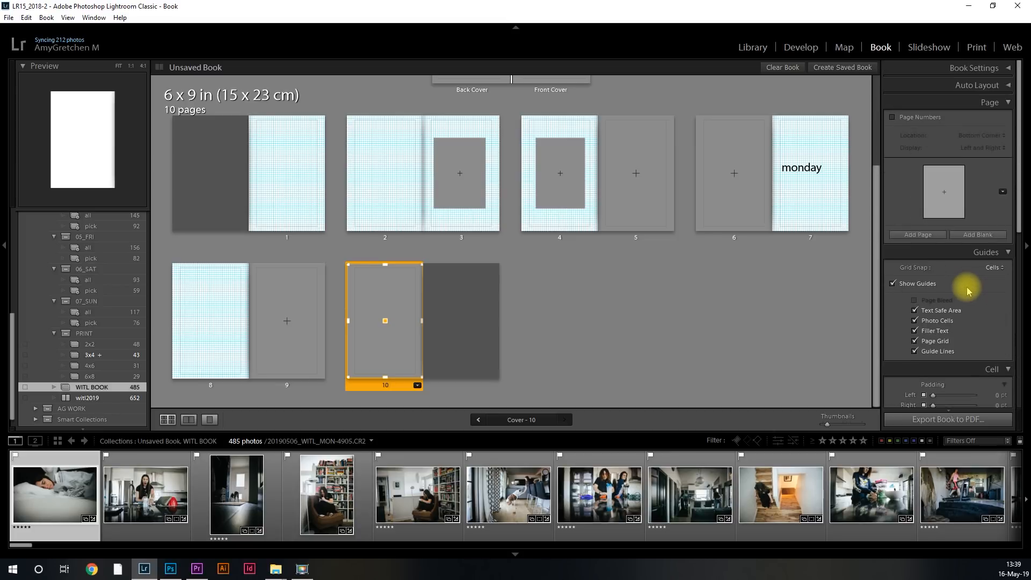
left_click(918, 235)
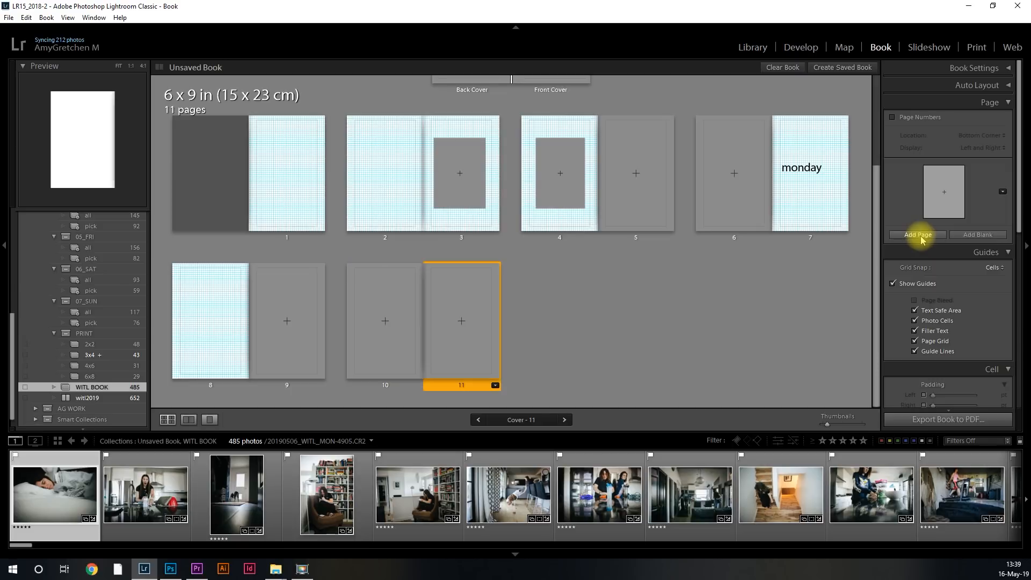
left_click(919, 236)
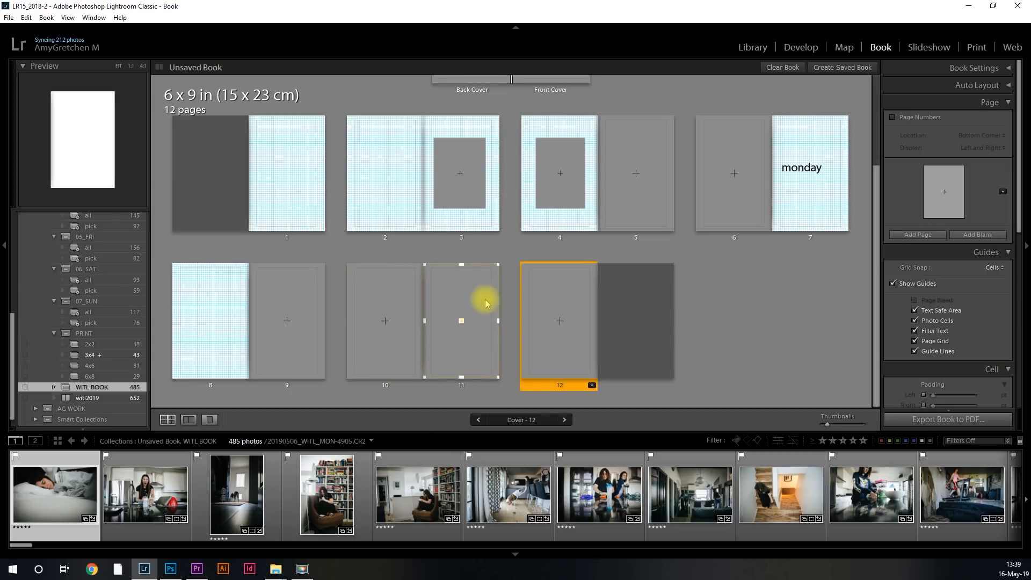
Remove the photo cell from page 12 to leave the page blank.
left_click(579, 363)
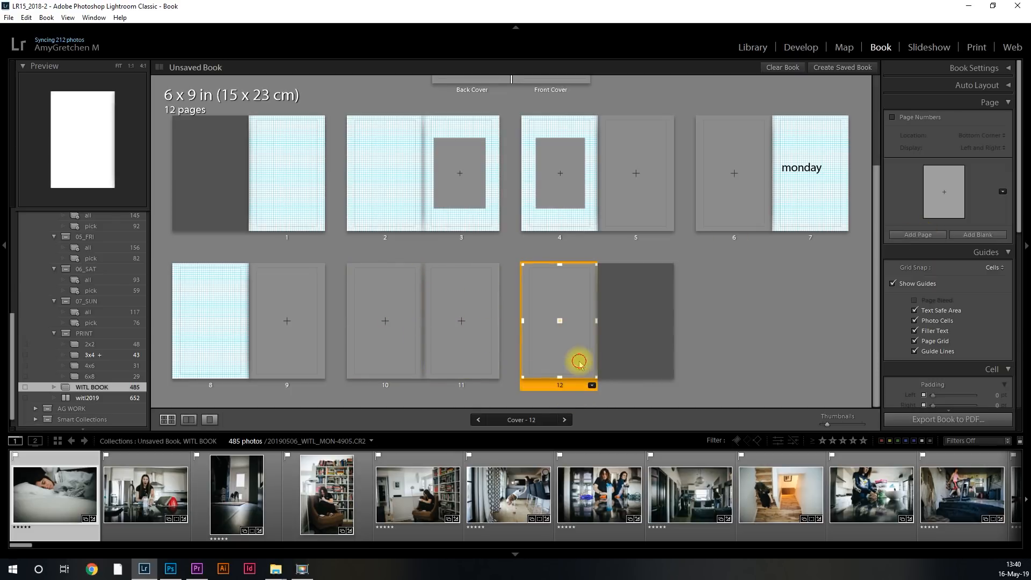
key("Delete")
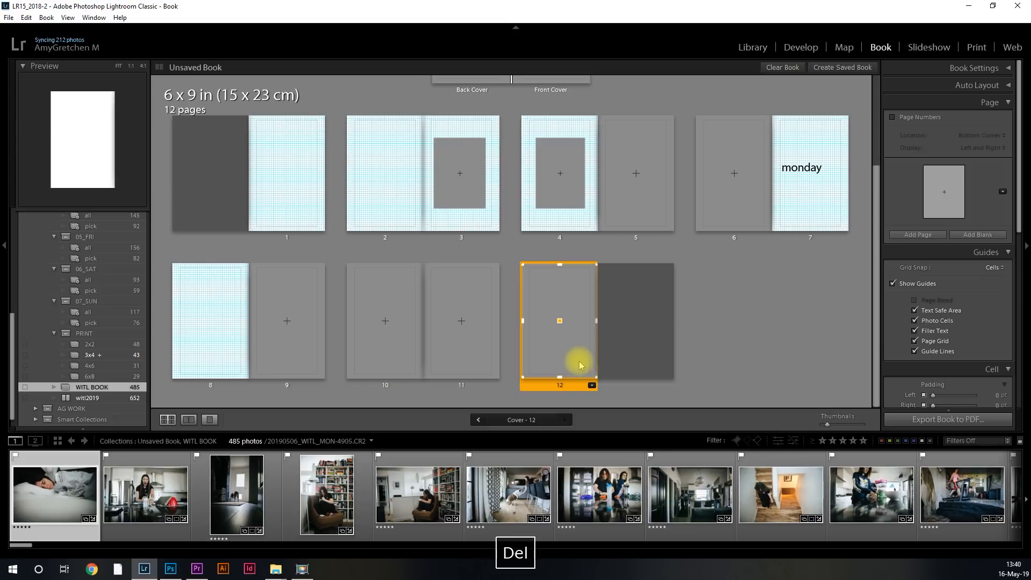
right_click(580, 365)
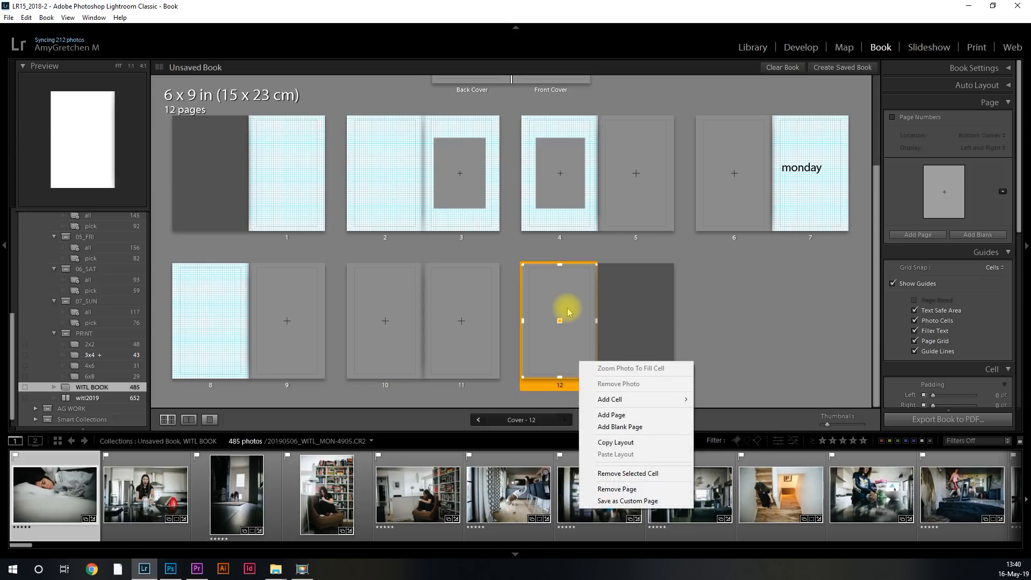
left_click(629, 473)
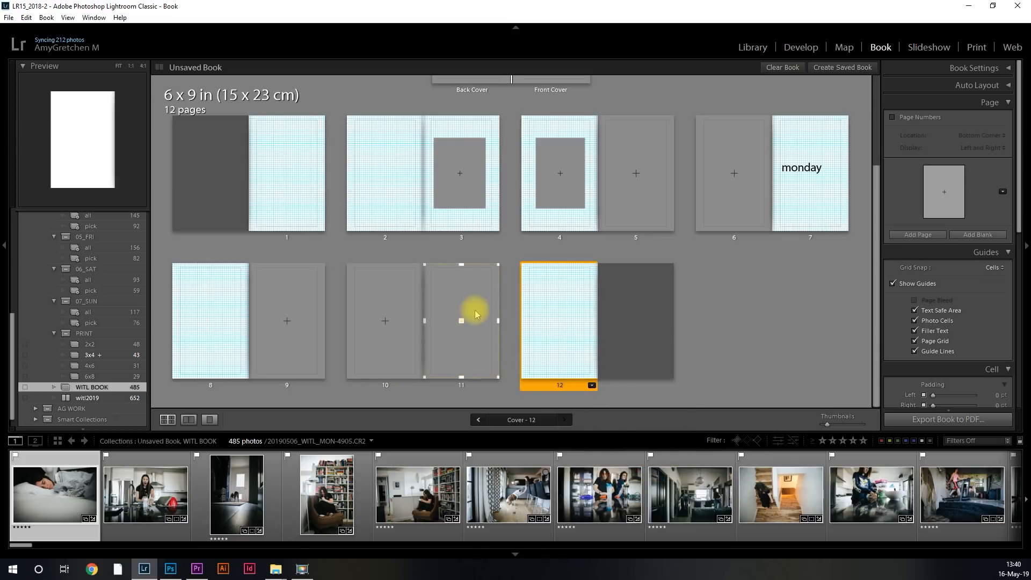
Change page 11 to the Text Pages layout with a wide photo cell above a text block, both reaching toward the left.
left_click(474, 354)
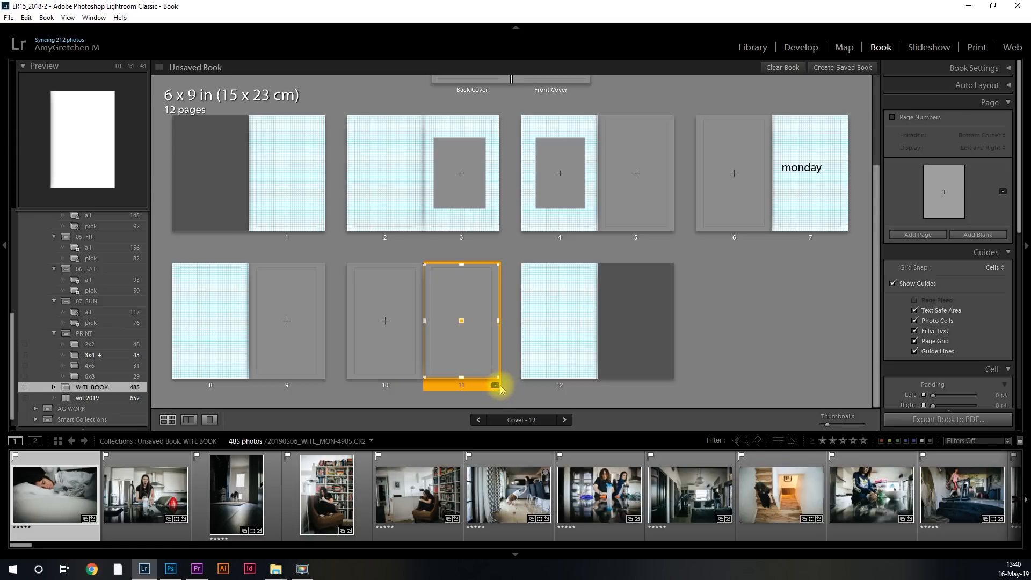
left_click(495, 385)
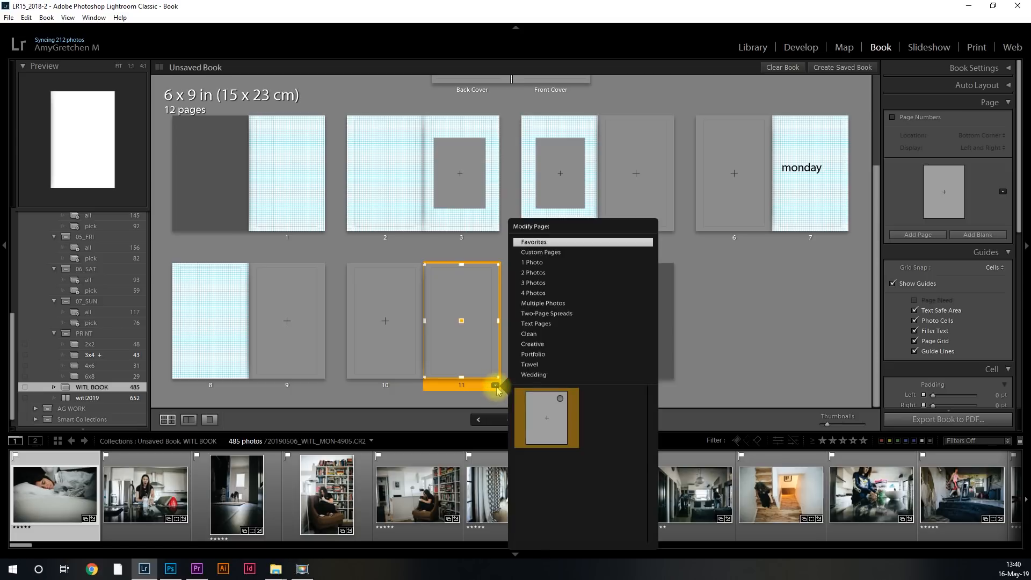
left_click(551, 324)
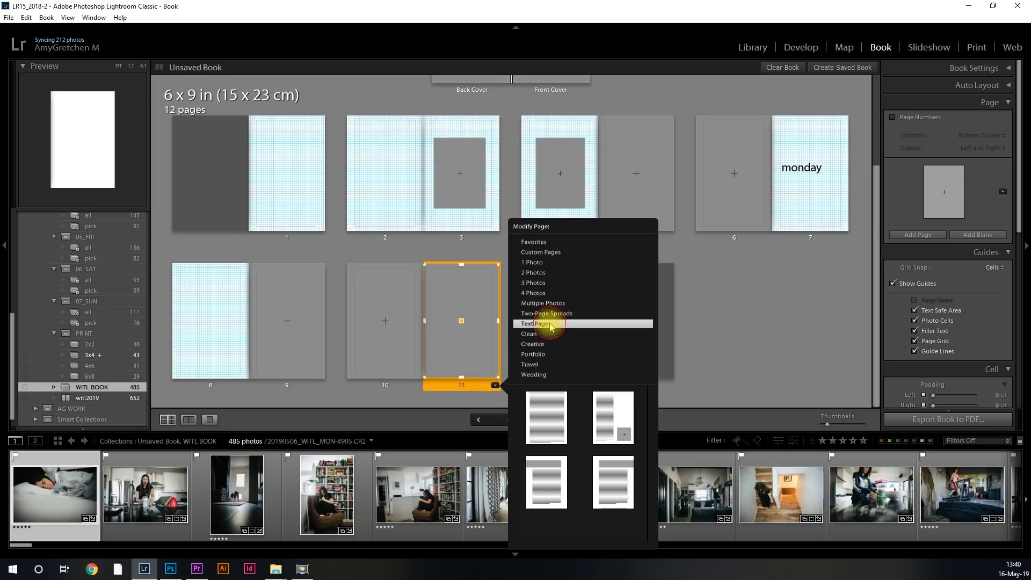
left_click(547, 494)
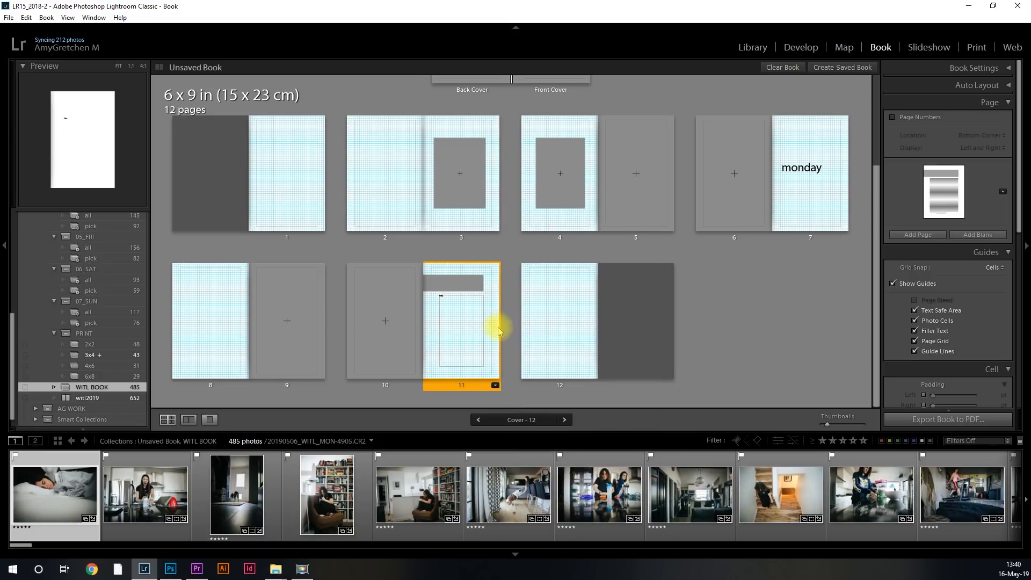
Add a page after page 11 with the same photo-and-text layout.
left_click(552, 359)
left_click(490, 383)
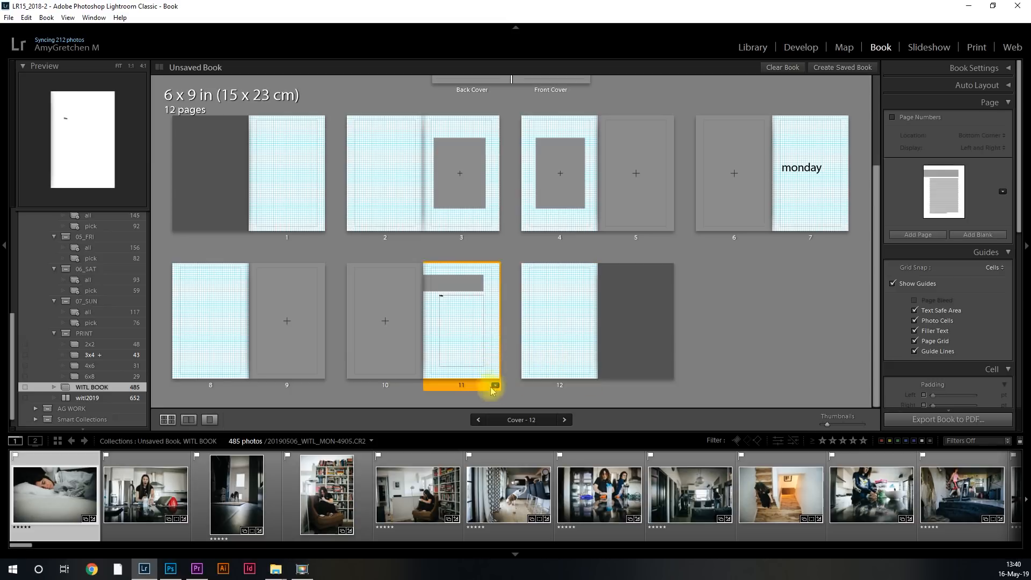
left_click(923, 234)
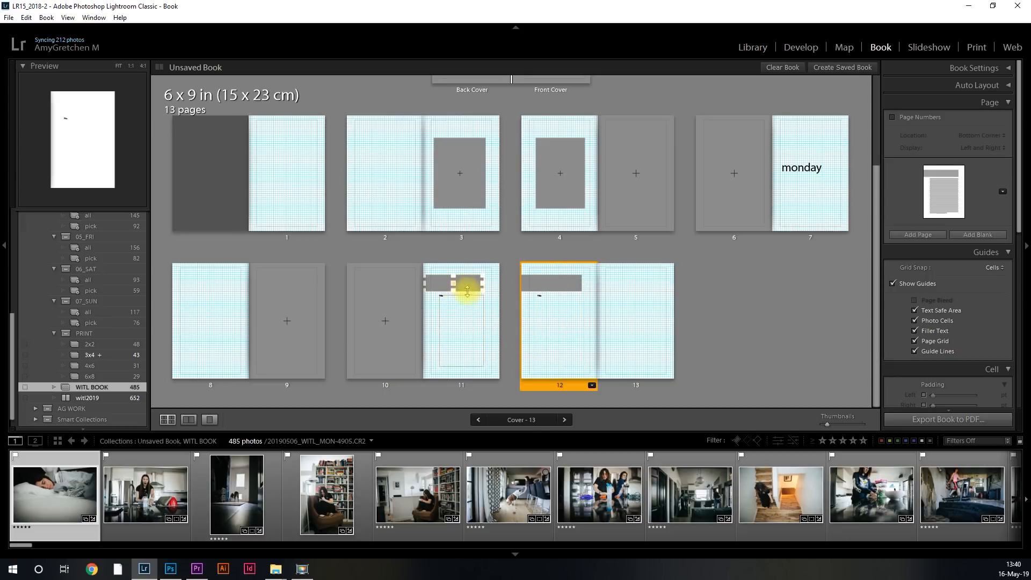
Change blank page 13 to the 4 Photos layout whose four equal cells fill the whole page.
left_click(648, 320)
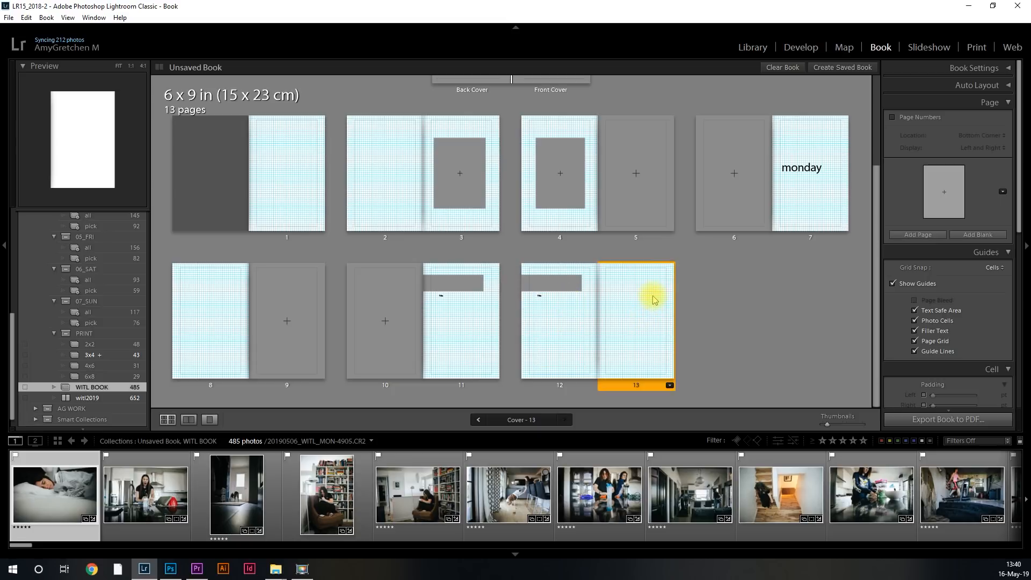
left_click(671, 386)
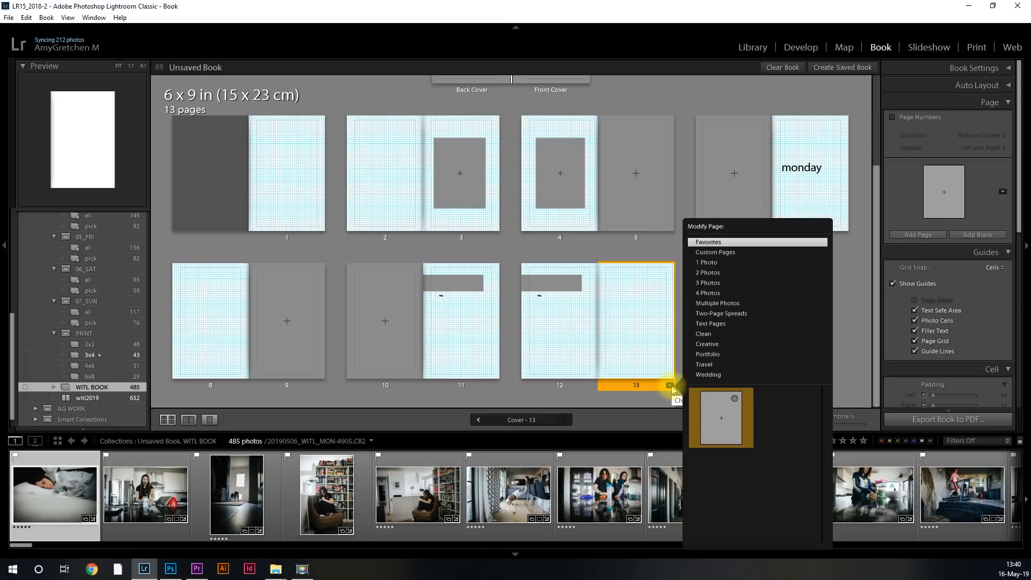
left_click(709, 293)
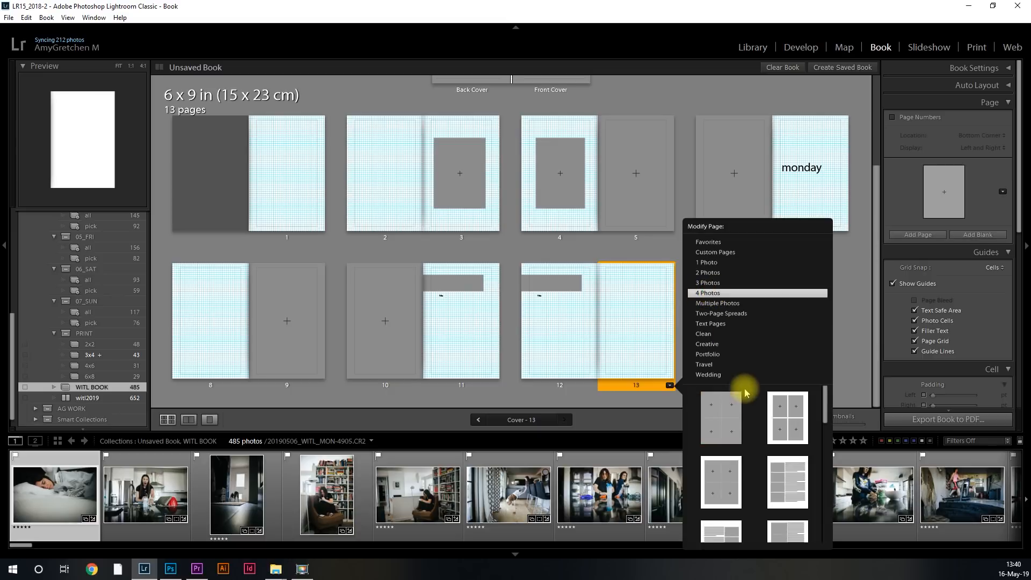
left_click(731, 412)
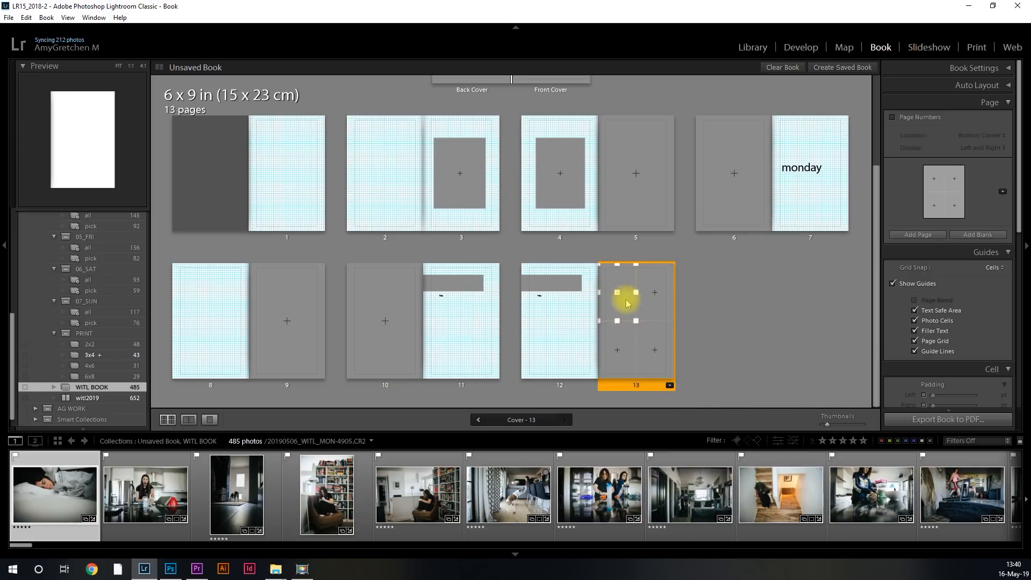
Add pages 14 and 15 with the same full-page four-photo layout as page 13.
left_click(930, 238)
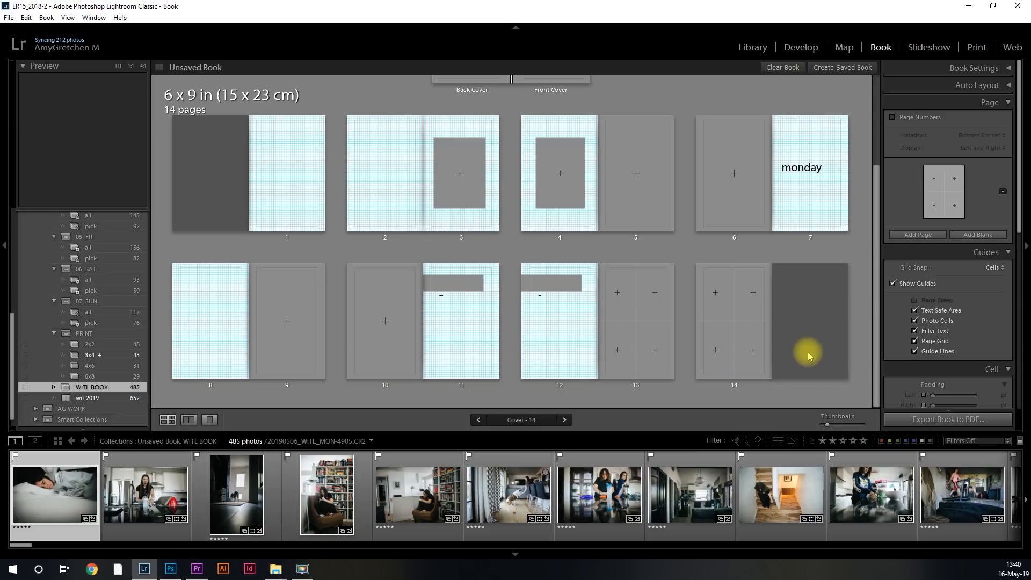
left_click(754, 355)
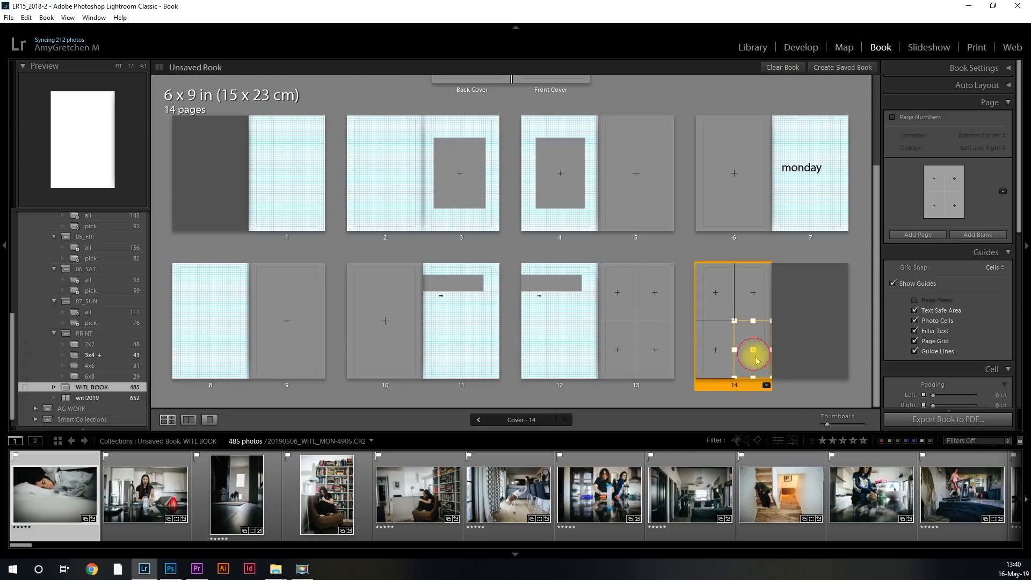
left_click(937, 235)
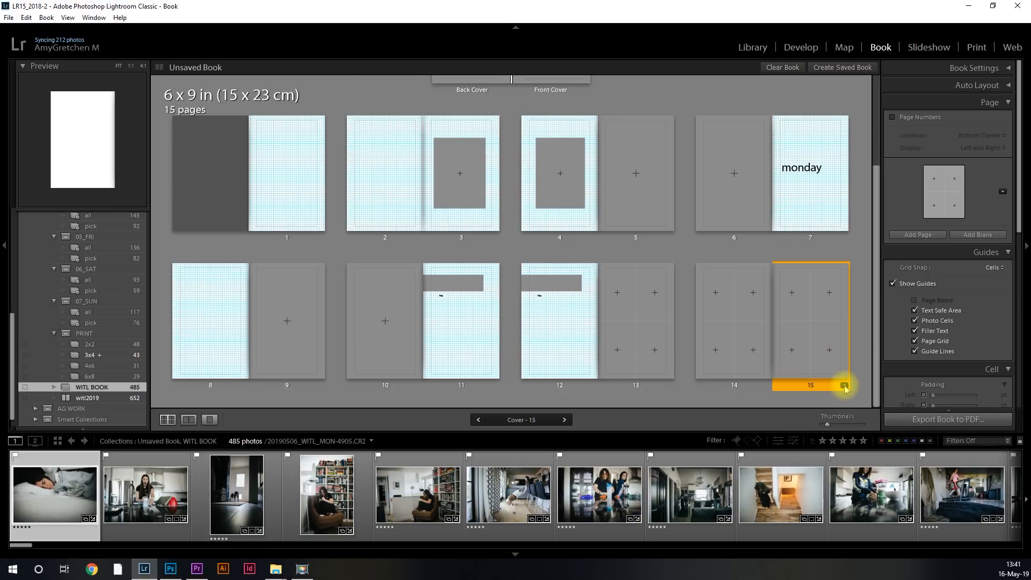
Change page 15 to the Multiple Photos layout with a 4 x 4 grid of square cells and white margins.
left_click(844, 386)
left_click(900, 304)
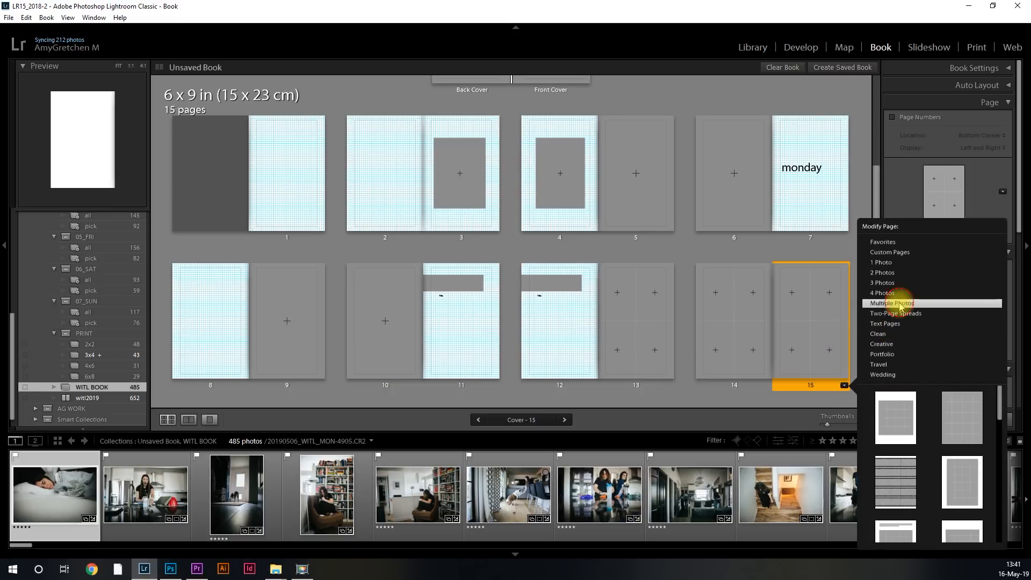
scroll(902, 409, "down", 1)
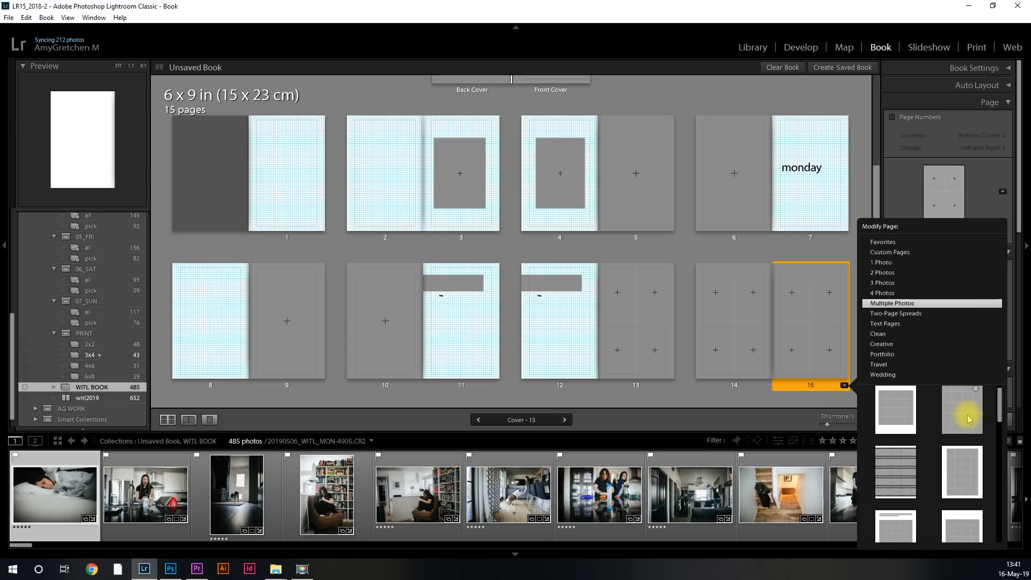
left_click(896, 411)
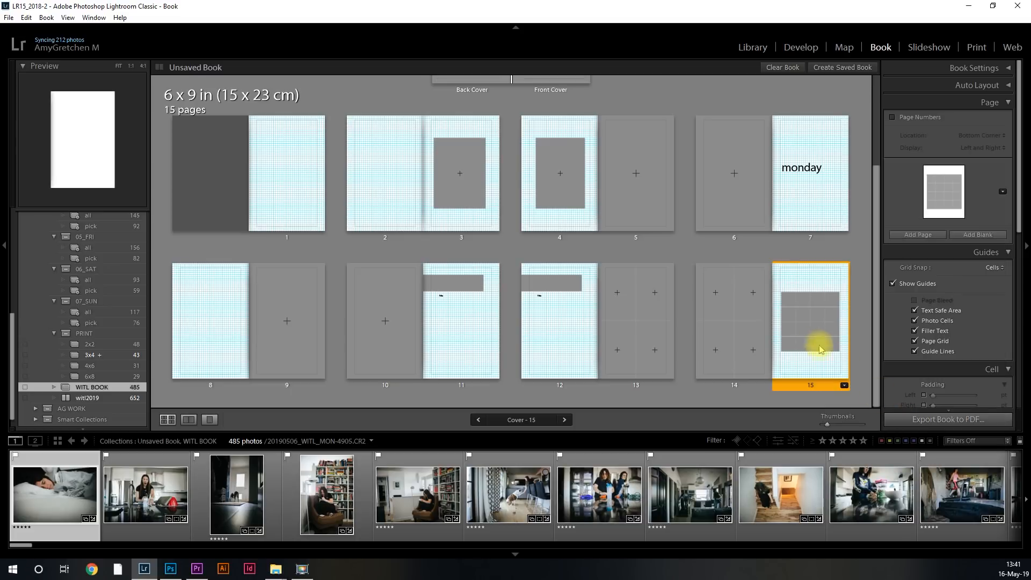
Open page 15 in single-page view and remove all eight photo cells in the grid's two right-hand columns.
double_click(816, 388)
left_click(454, 182)
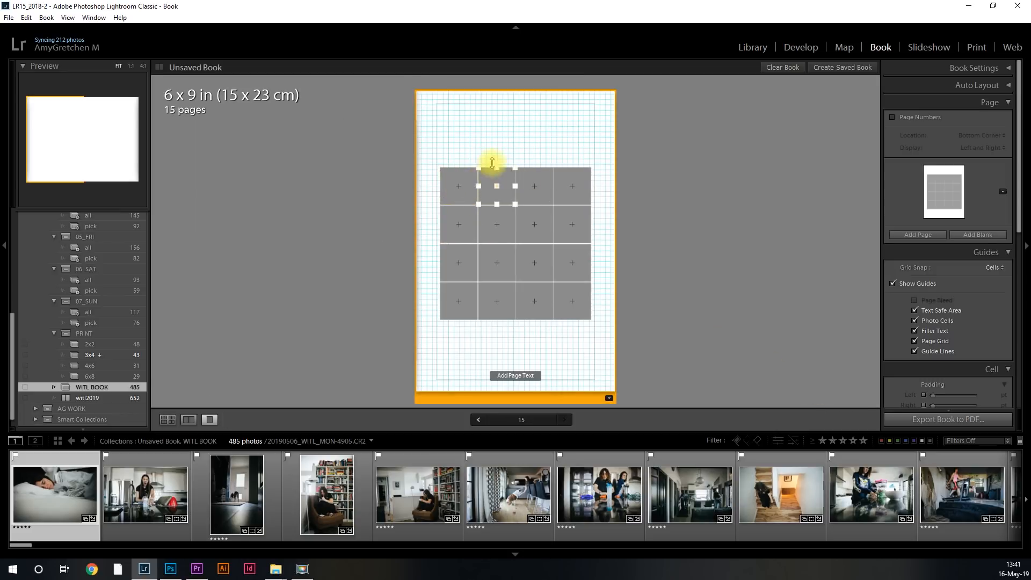
left_click(537, 183)
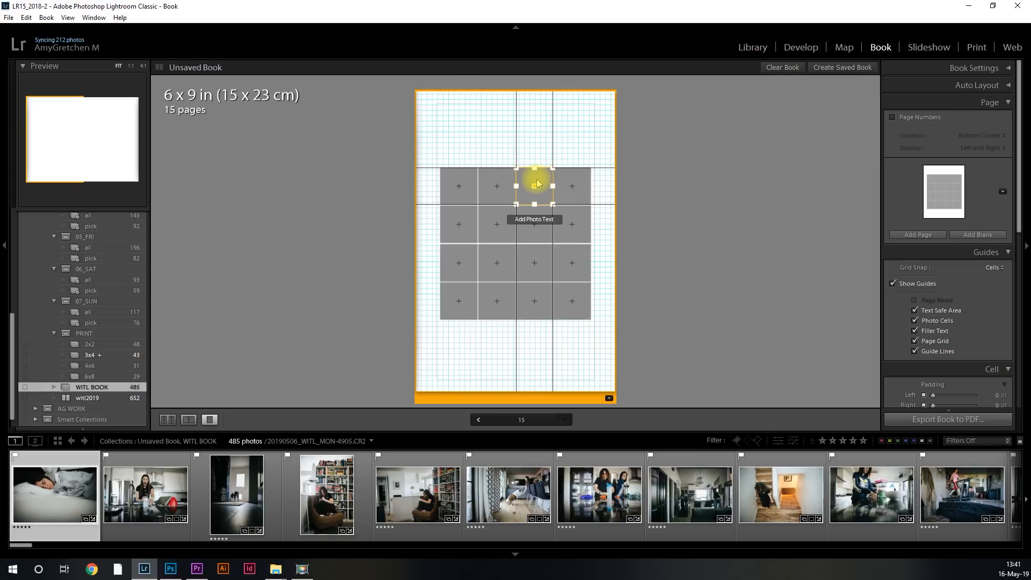
left_click(570, 185, "ctrl")
left_click(571, 226, "ctrl")
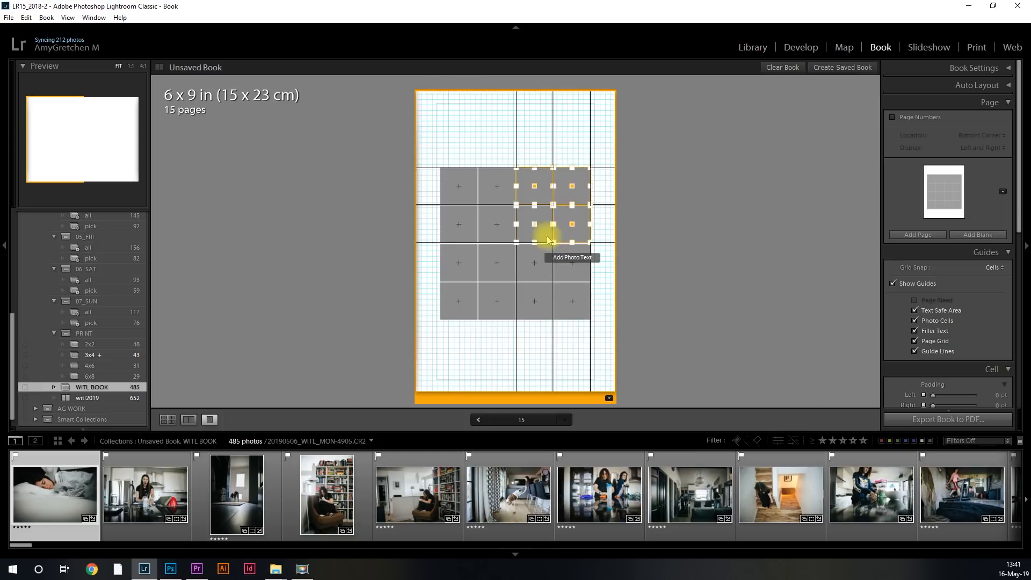
left_click(535, 263, "ctrl")
left_click(571, 263, "ctrl")
left_click(534, 224, "ctrl")
left_click(536, 293, "ctrl")
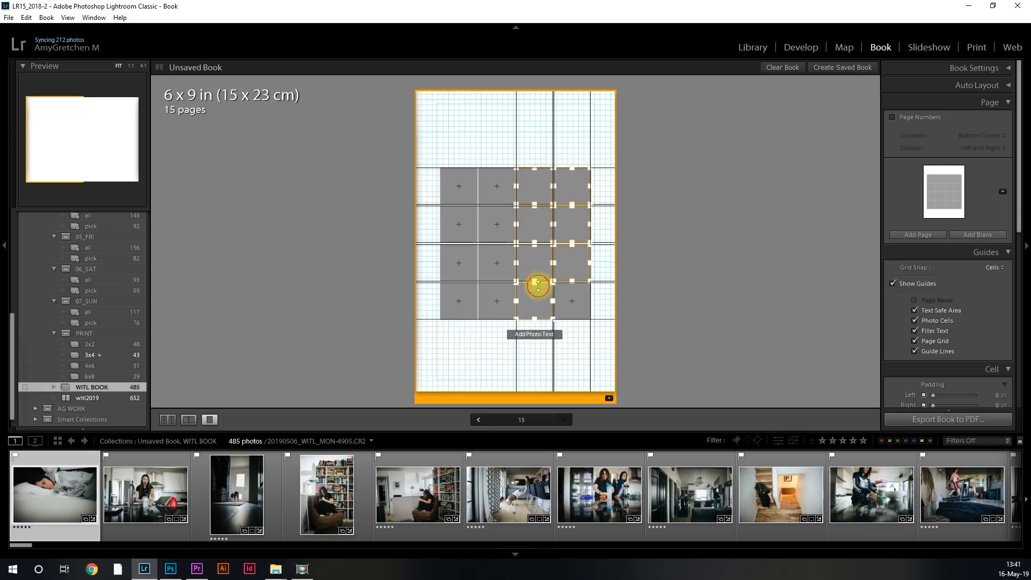
left_click(572, 295, "ctrl")
right_click(573, 296)
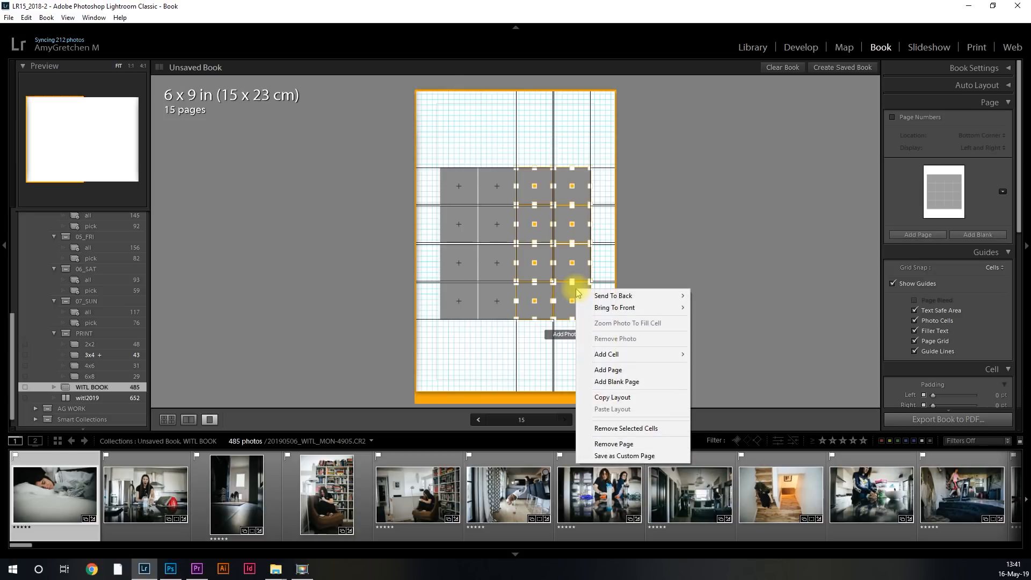
left_click(612, 427)
Enlarge the first photo cell on page 15 to the page's top-left corner and widen it to about a third of the page.
left_click(502, 186)
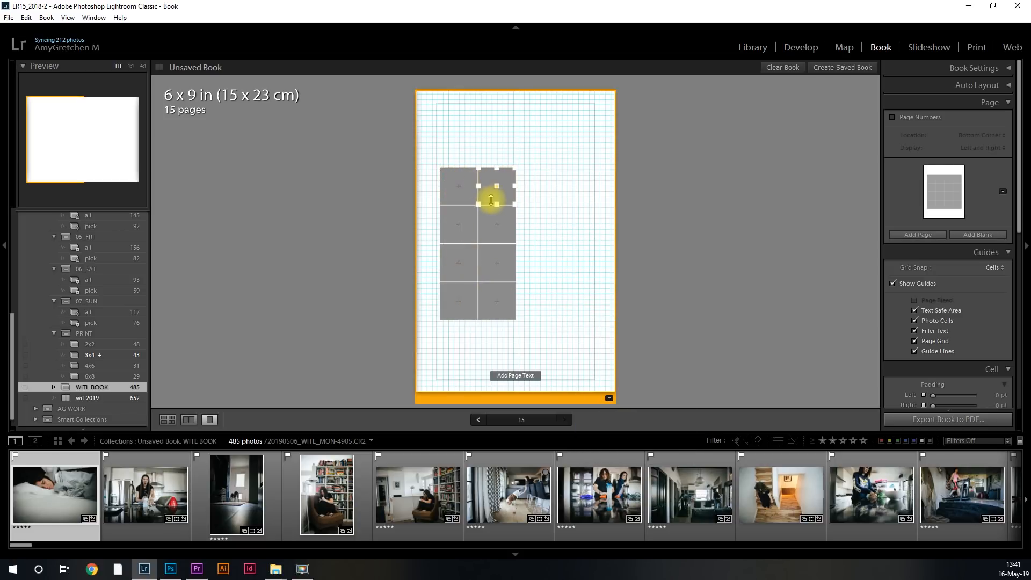
left_click(460, 192)
left_click(475, 170)
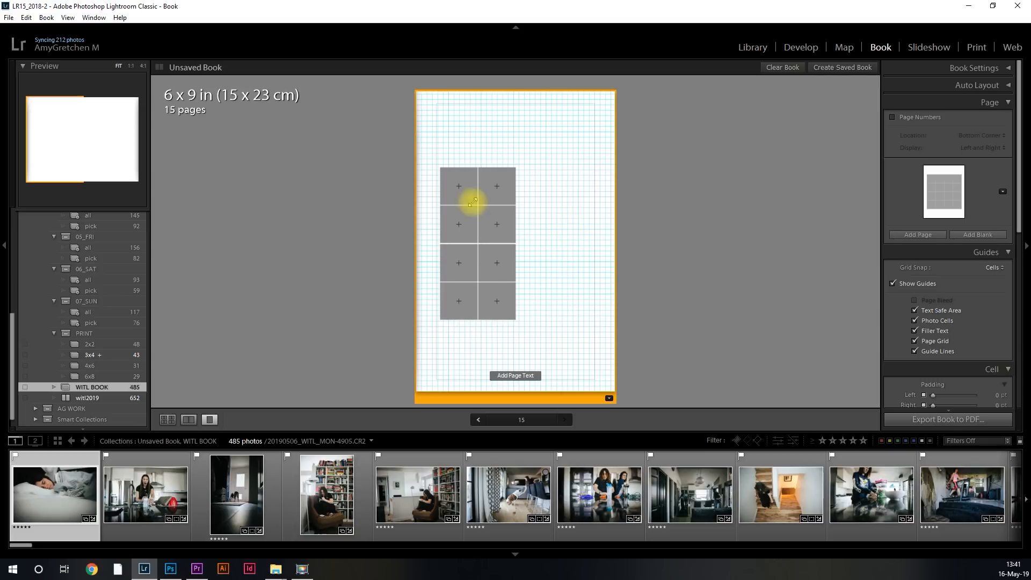
left_click(450, 173)
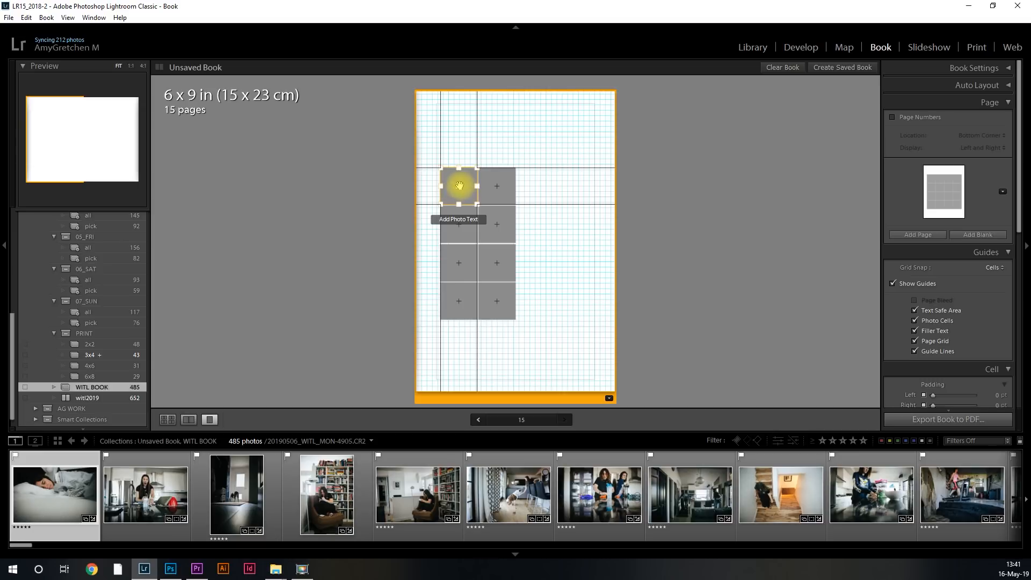
left_click_drag(459, 186, 482, 159)
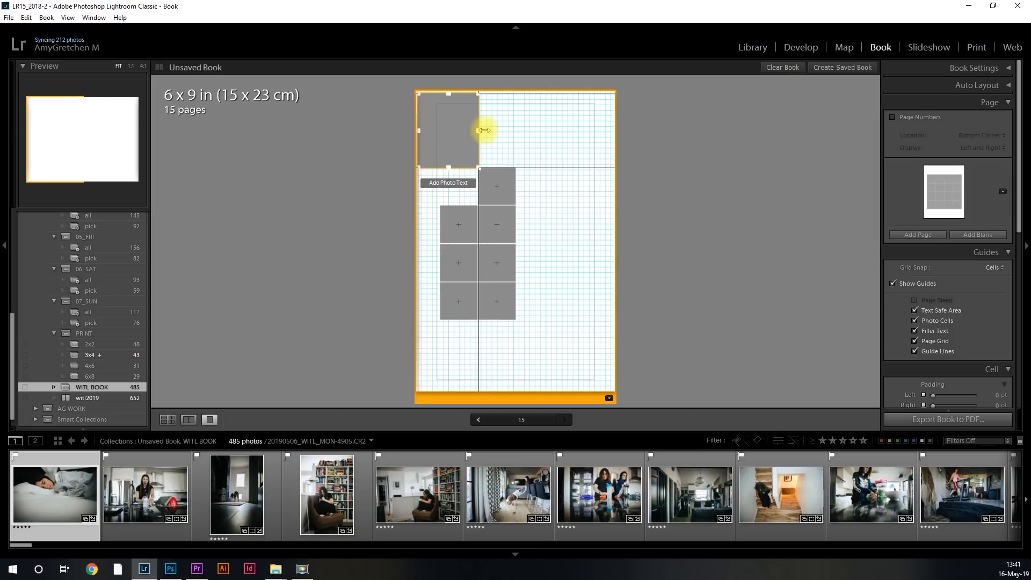
mouse_move(486, 130)
left_mouse_down()
mouse_move(499, 128)
mouse_move(487, 130)
left_mouse_up()
Enlarge the other seven cells to form two full-height columns of four photos, leaving a blank strip along the page's right side.
left_click(494, 187)
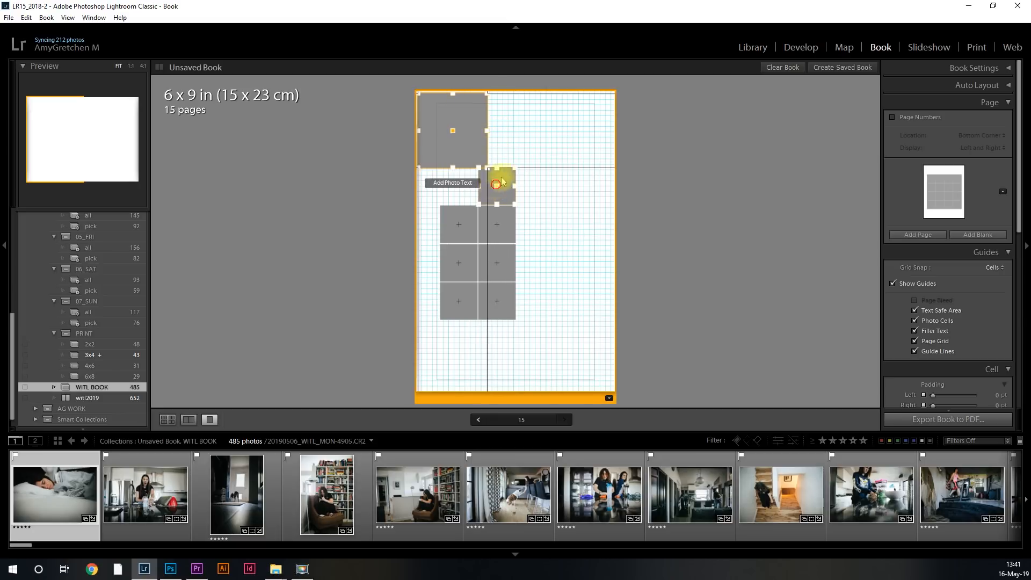
left_click_drag(497, 192, 563, 170)
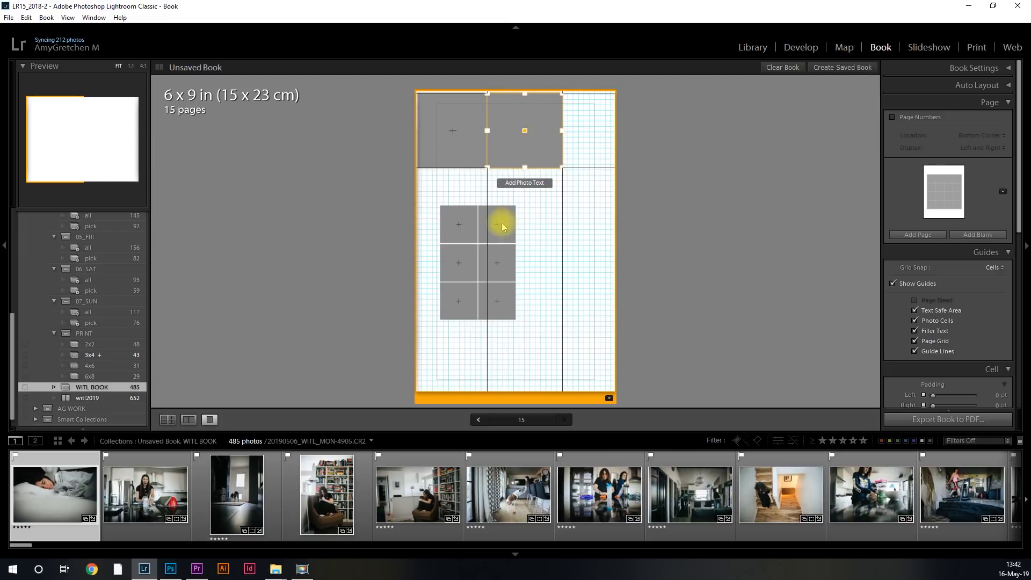
left_click_drag(458, 222, 559, 245)
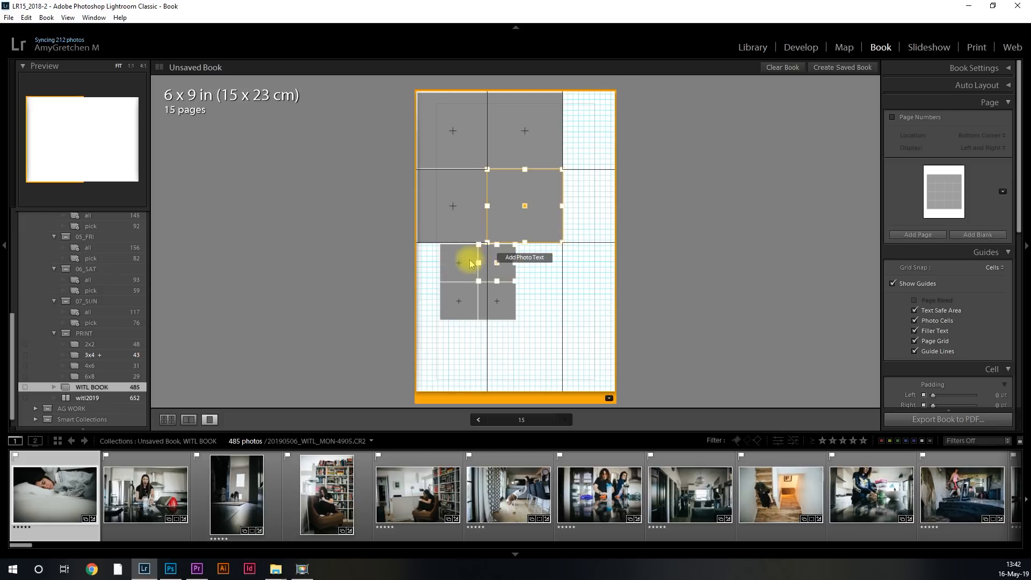
left_click_drag(456, 262, 481, 403)
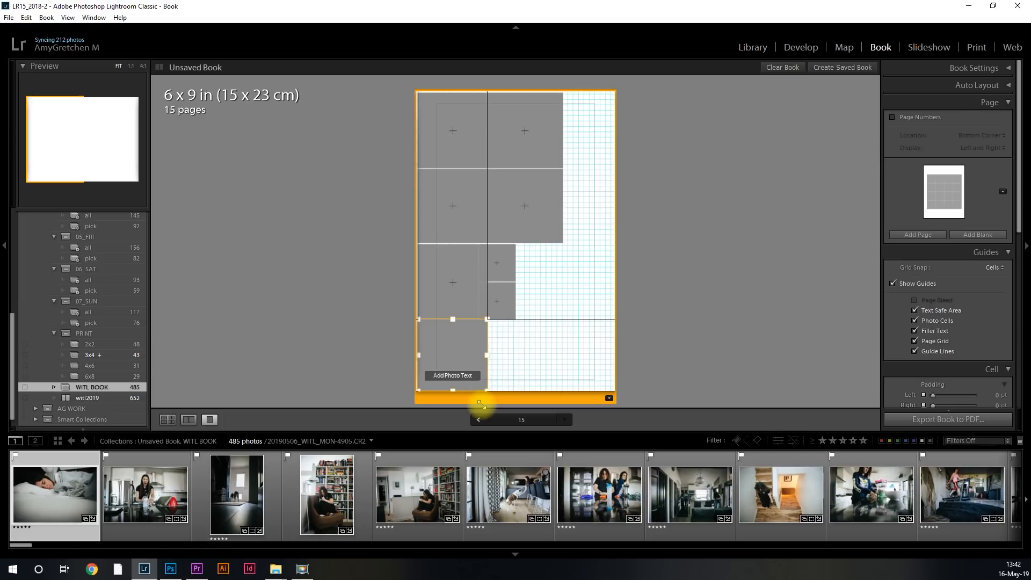
left_click_drag(492, 261, 491, 386)
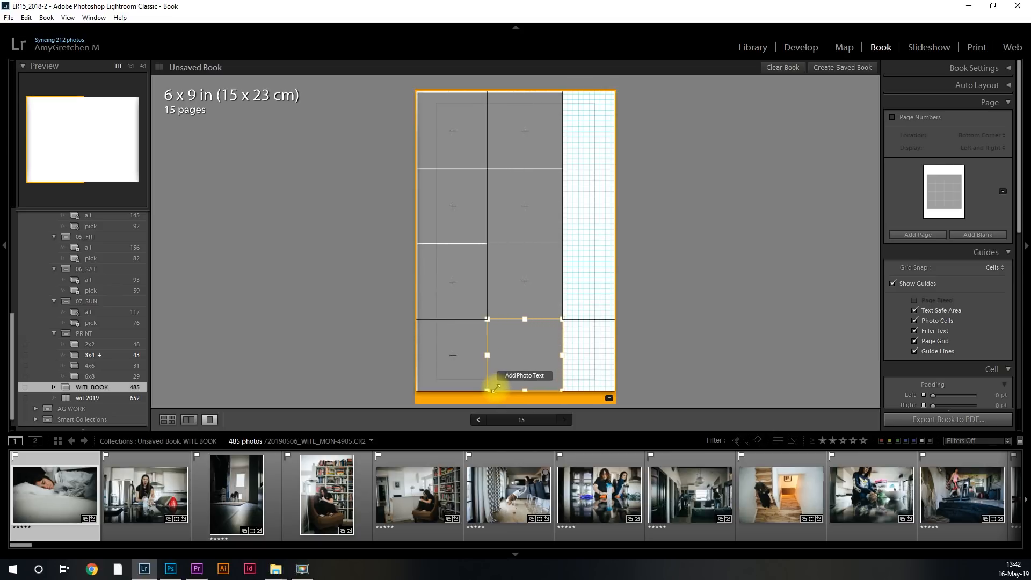
Save the eight-cell layout of page 15 as a custom page.
left_click(481, 281)
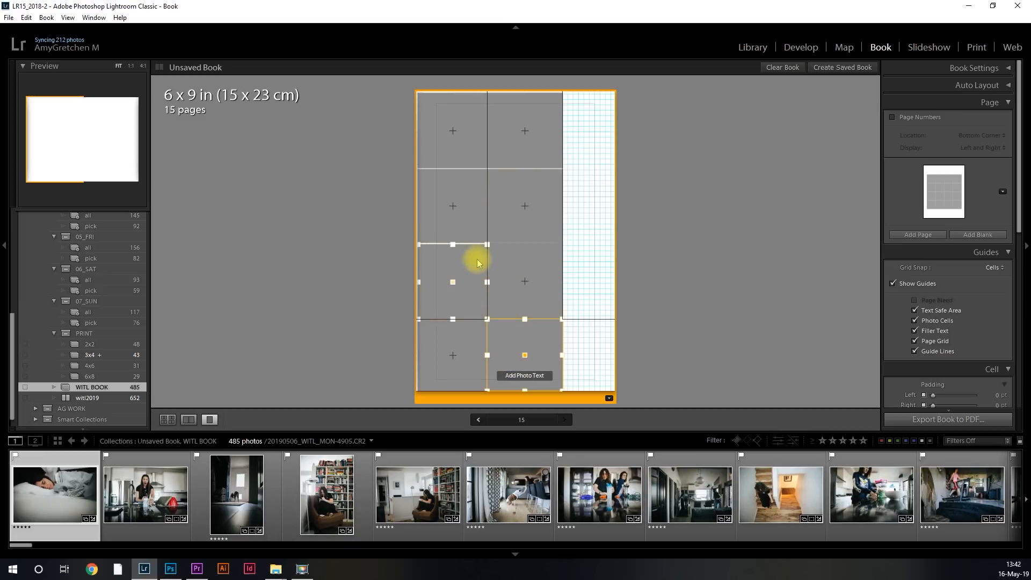
left_click(491, 211)
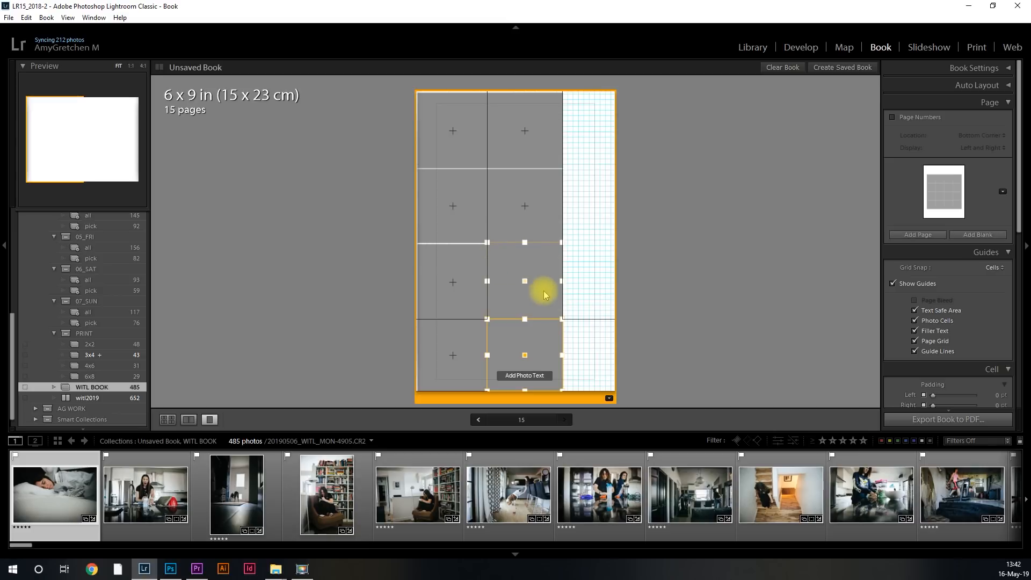
right_click(574, 294)
left_click(604, 278)
right_click(596, 278)
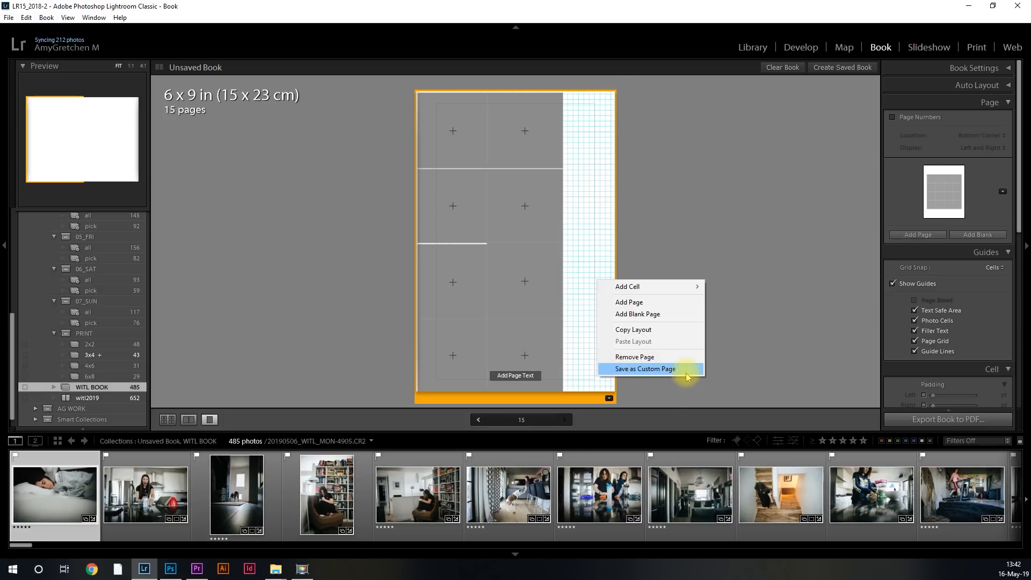
left_click(666, 381)
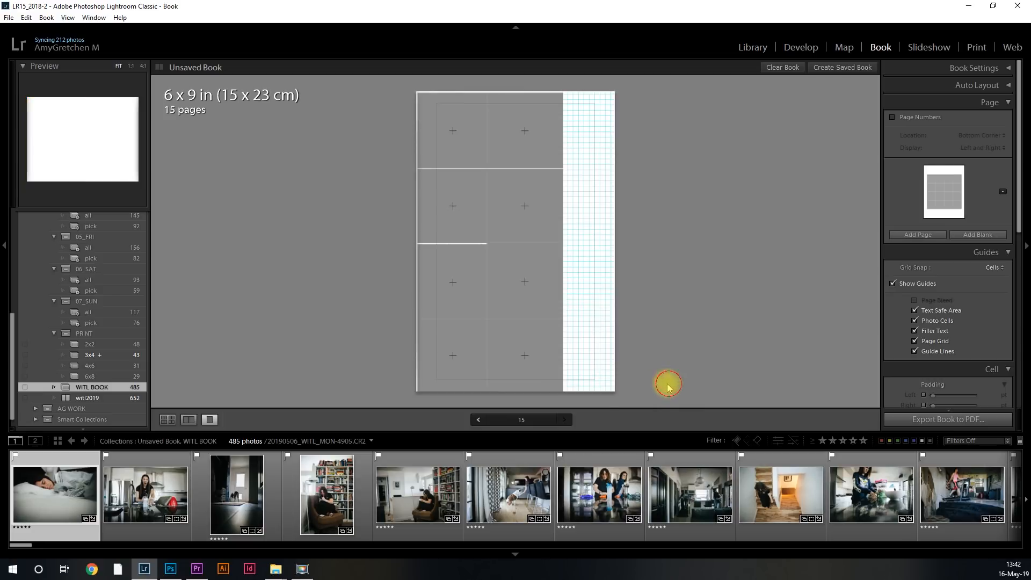
Review the saved layouts under Custom Pages for page 15 and return to multi-page view.
left_click(609, 398)
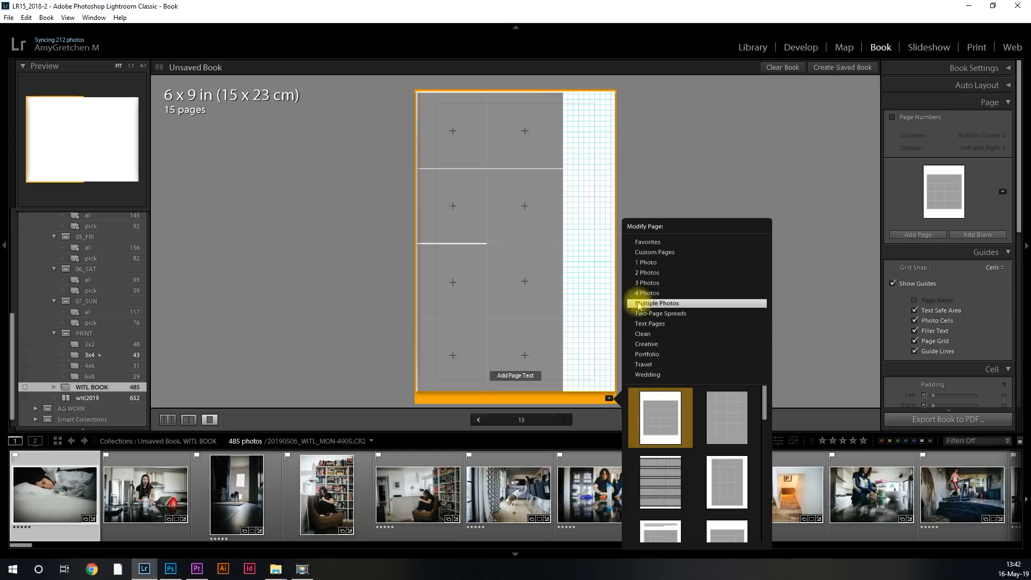
left_click(651, 251)
scroll(668, 419, "down", 5)
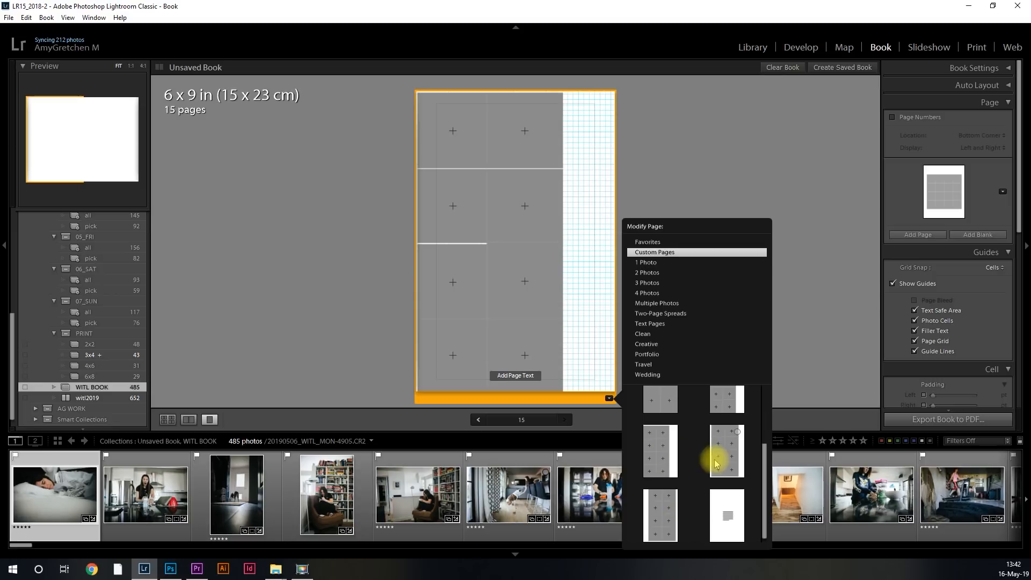
scroll(715, 459, "up", 4)
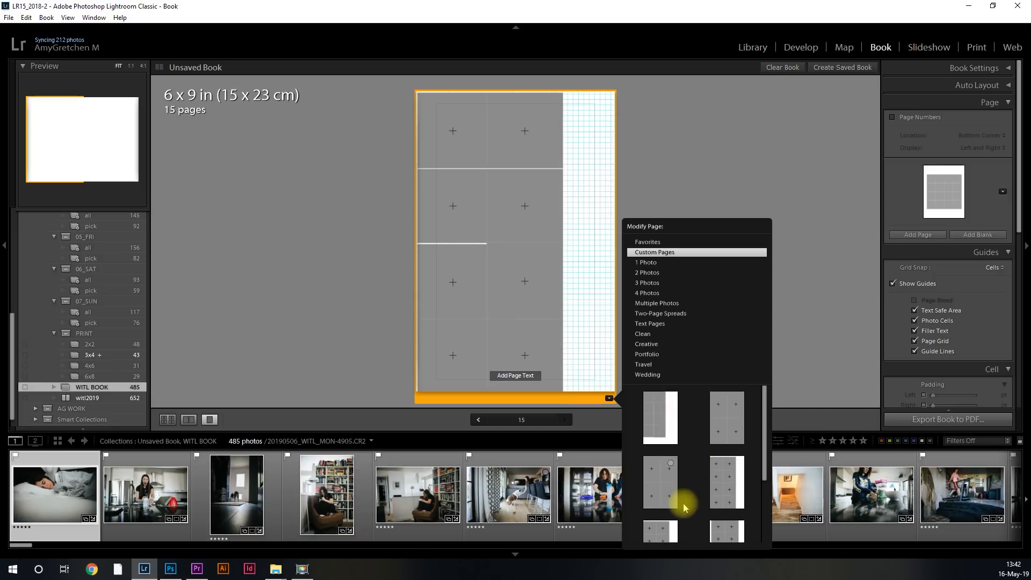
scroll(684, 502, "down", 4)
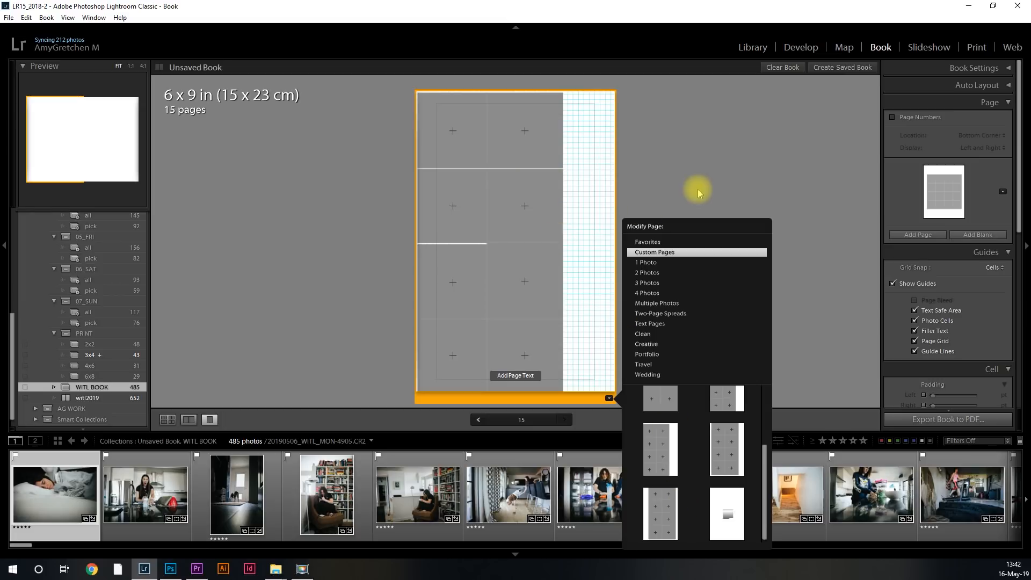
left_click(167, 421)
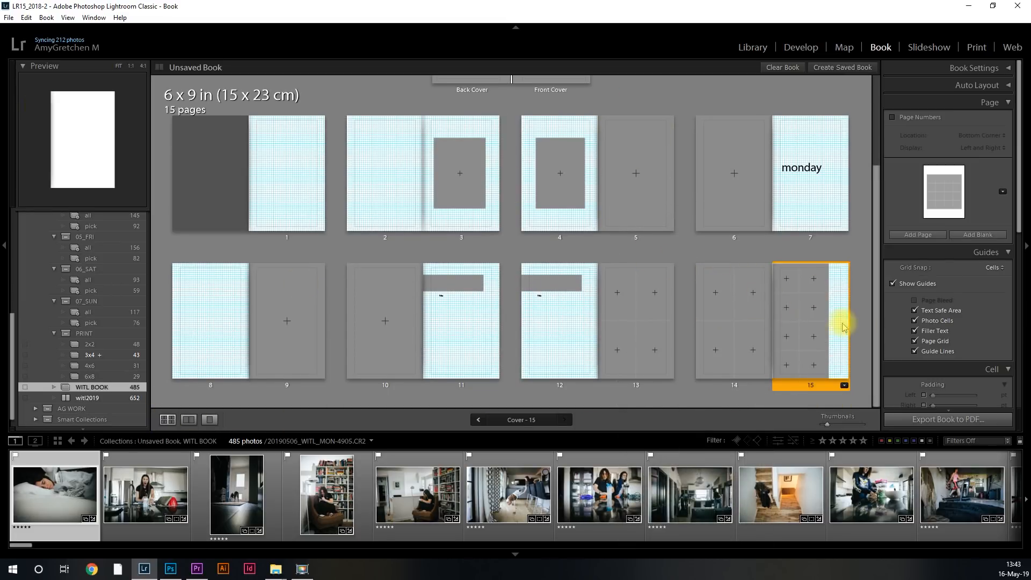
Add page 16 and apply the custom eight-photo layout that leaves blank space along the page's right side and bottom.
left_click(923, 237)
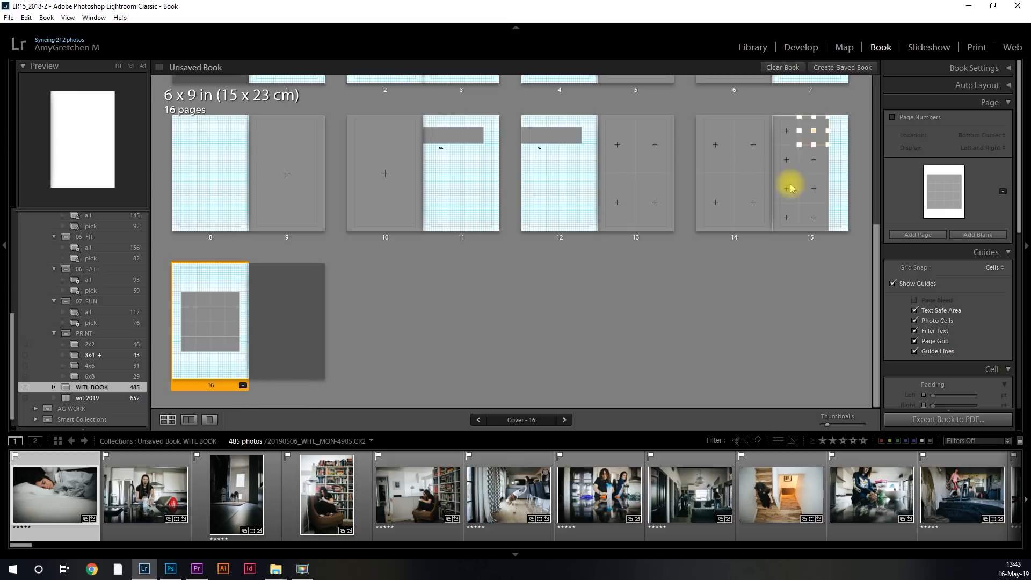
left_click(243, 385)
left_click(307, 252)
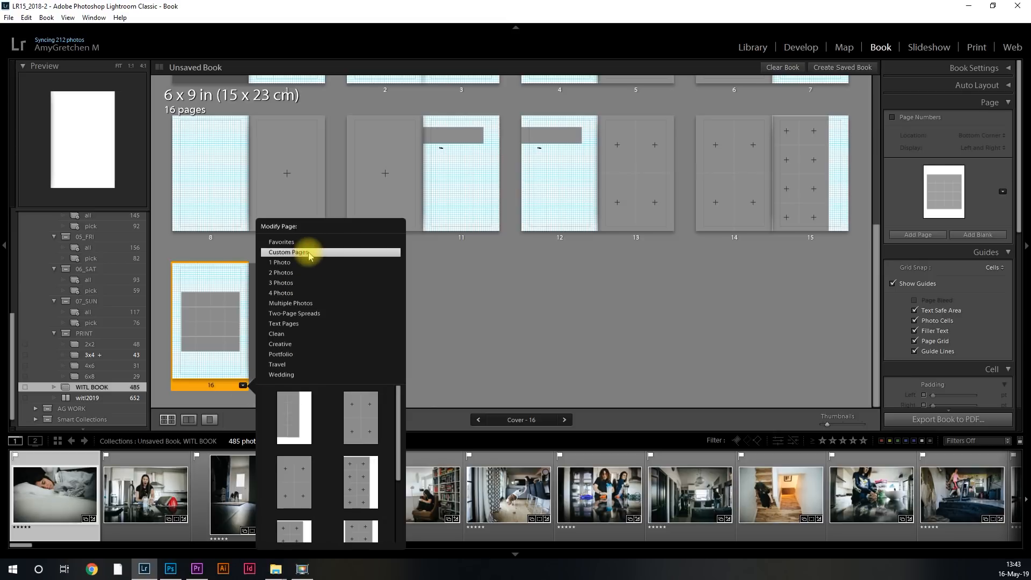
scroll(330, 450, "down", 5)
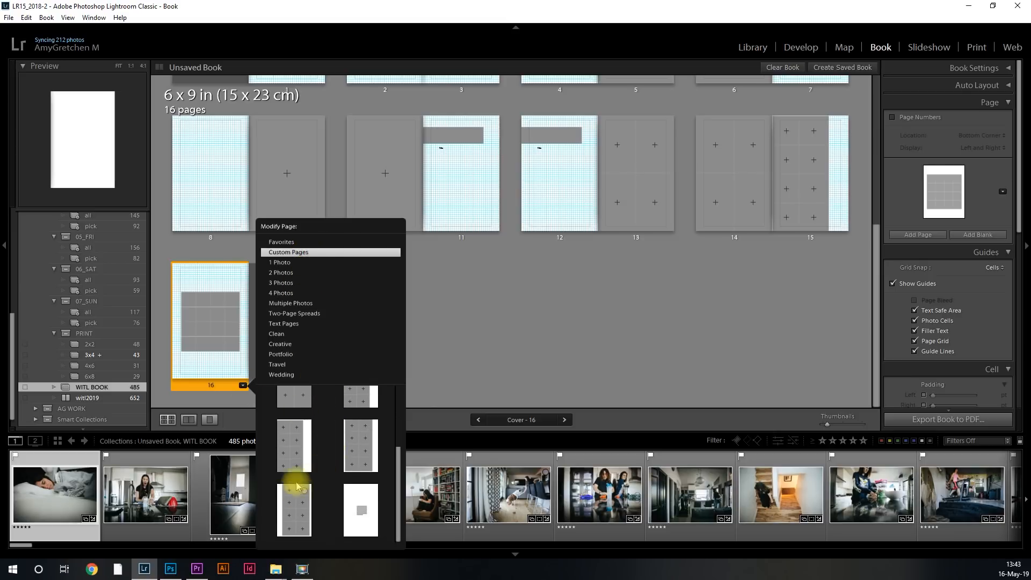
scroll(297, 431, "up", 5)
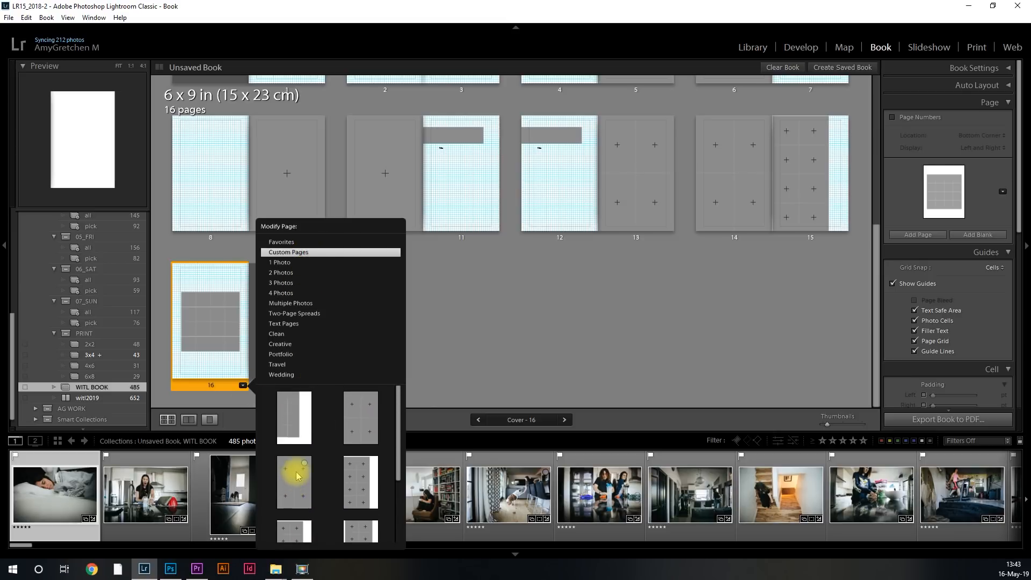
left_click(294, 434)
left_click(224, 332)
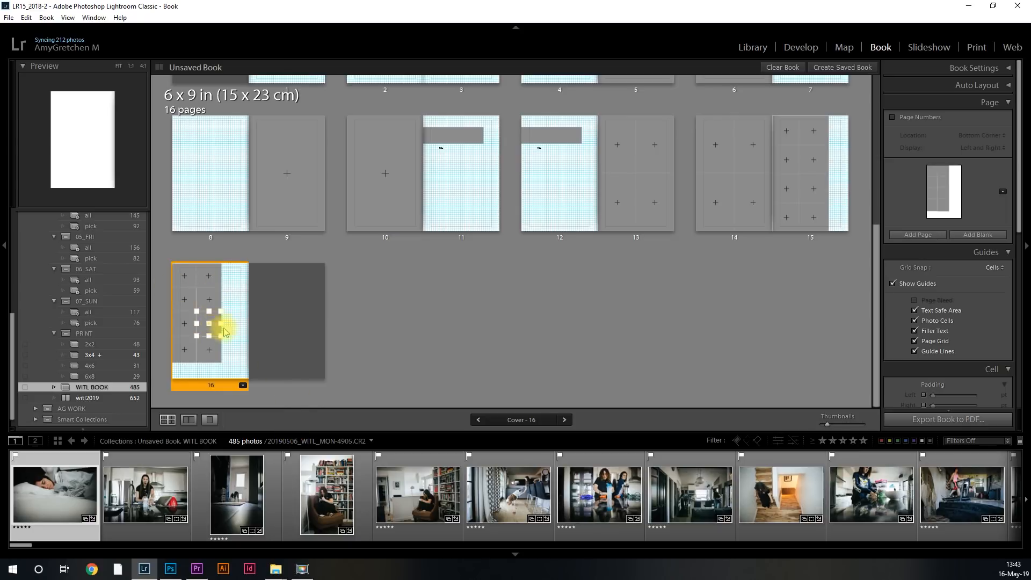
Change page 16 to the custom eight-photo layout with the wider blank strip on its left side, and add two more pages with that layout.
left_click(242, 385)
scroll(325, 410, "down", 3)
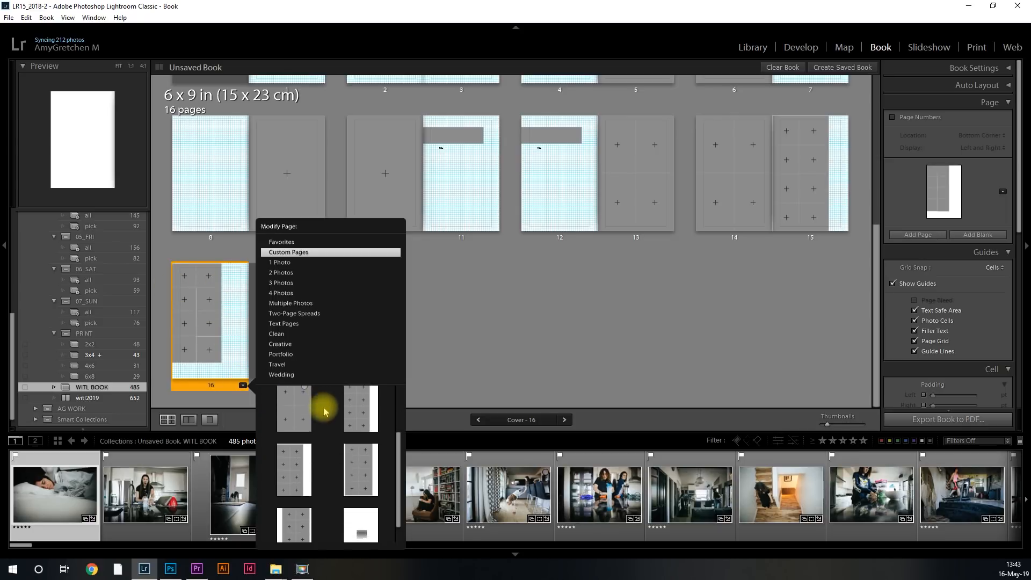
left_click(295, 491)
left_click(205, 314)
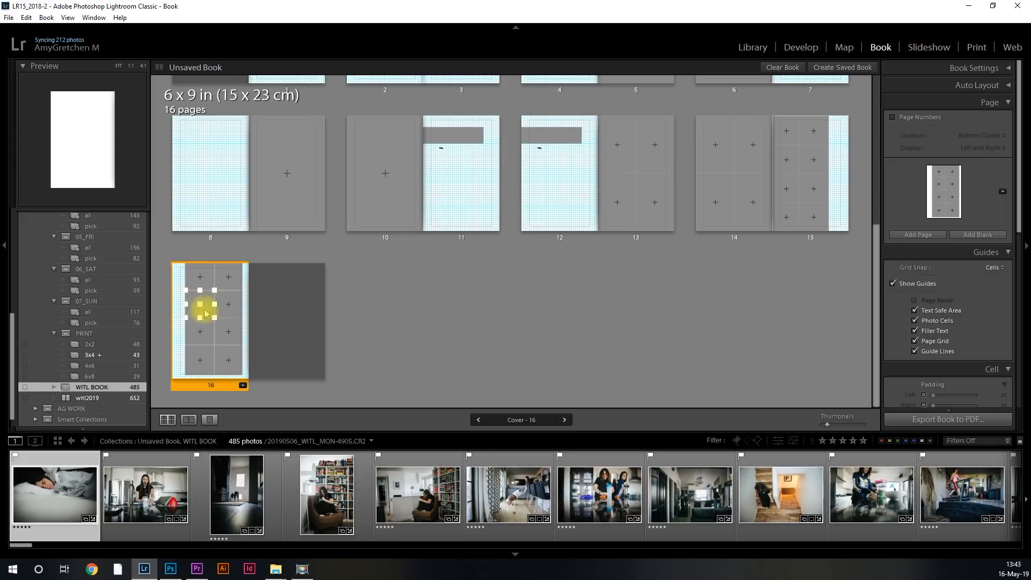
left_click(259, 307)
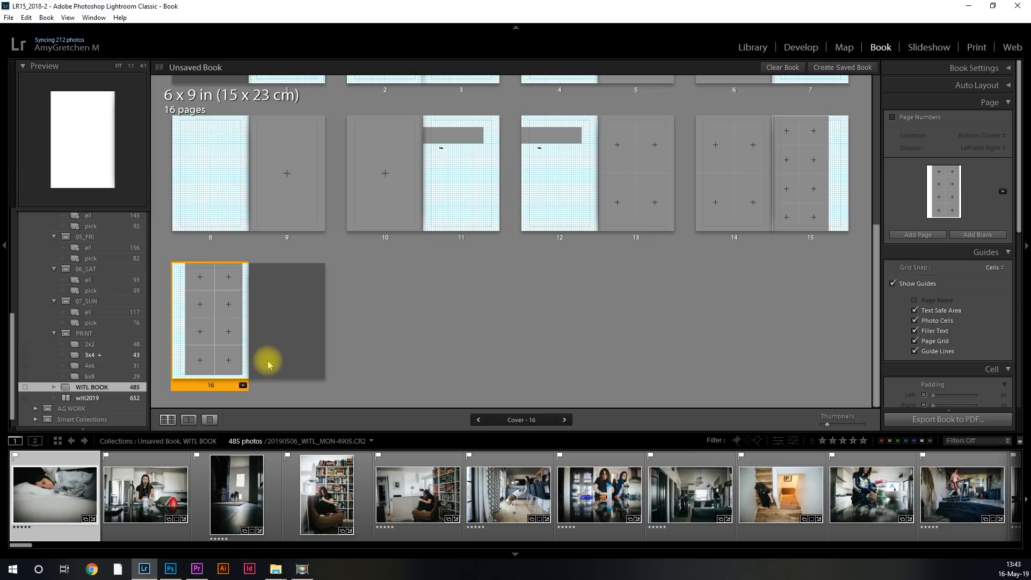
left_click(919, 235)
left_click(918, 235)
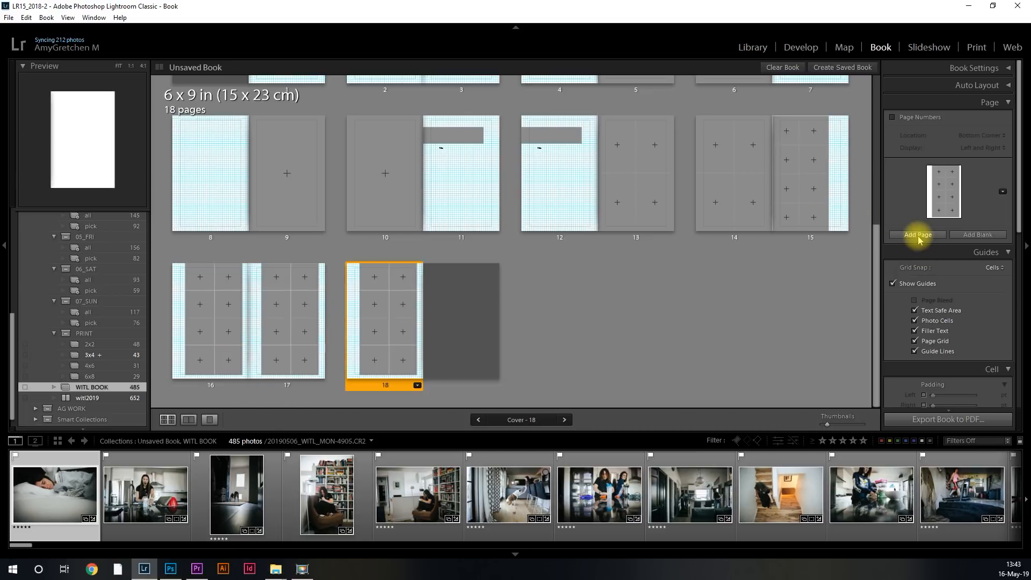
Change page 17 to the 1 Photo layout with a centred landscape cell and white margins all around.
left_click(282, 365)
left_click(321, 385)
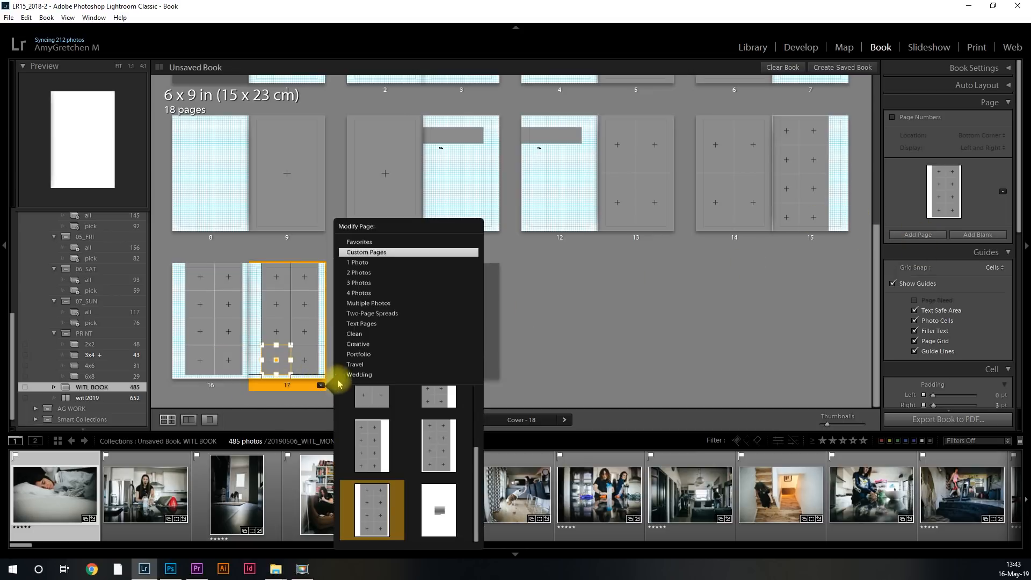
left_click(391, 263)
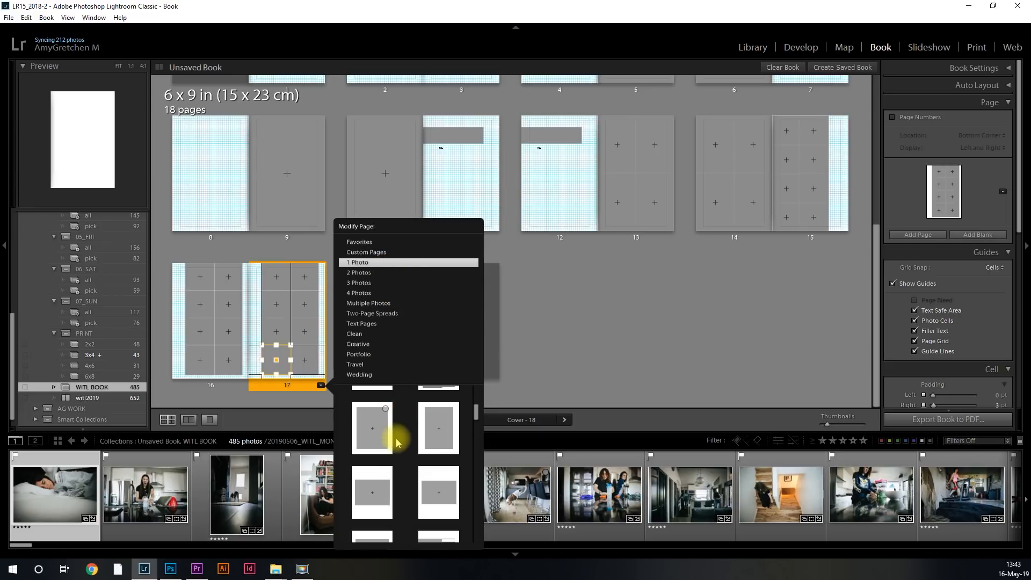
scroll(393, 448, "down", 1)
left_click(389, 453)
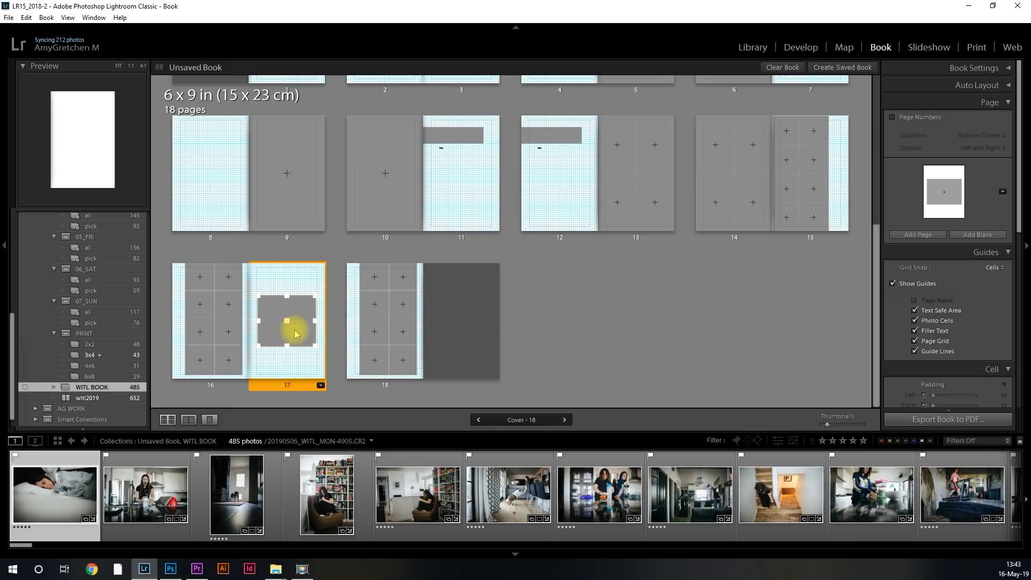
Apply the same centred landscape 1 Photo layout to page 18.
left_click(405, 362)
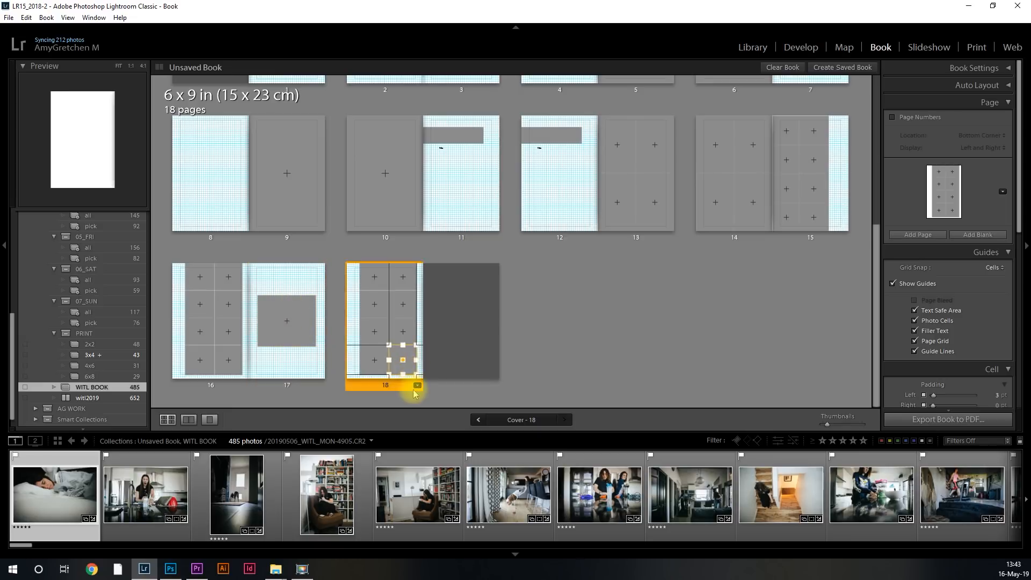
left_click(417, 385)
left_click(464, 265)
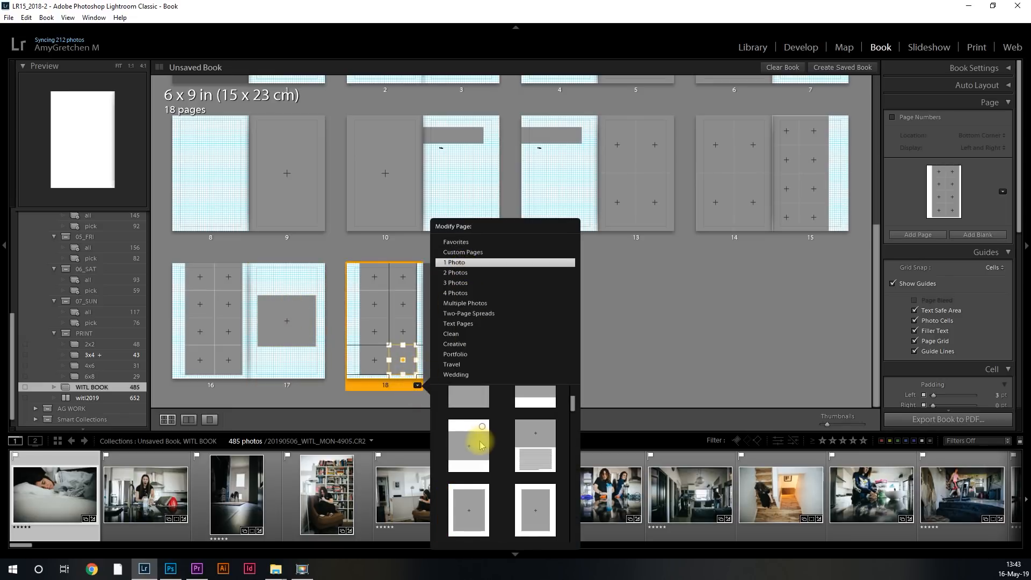
scroll(472, 473, "down", 3)
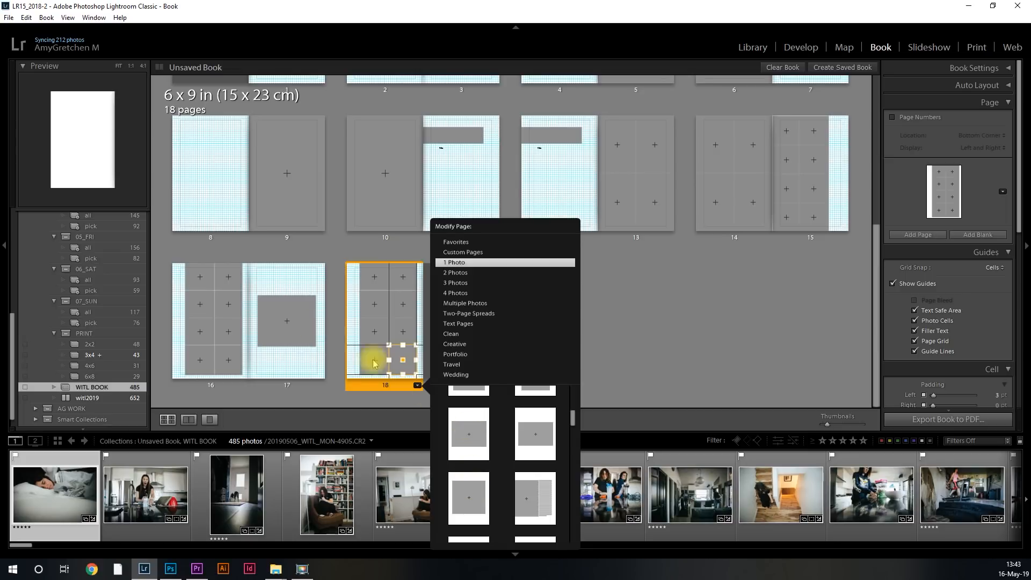
left_click(452, 433)
left_click(442, 345)
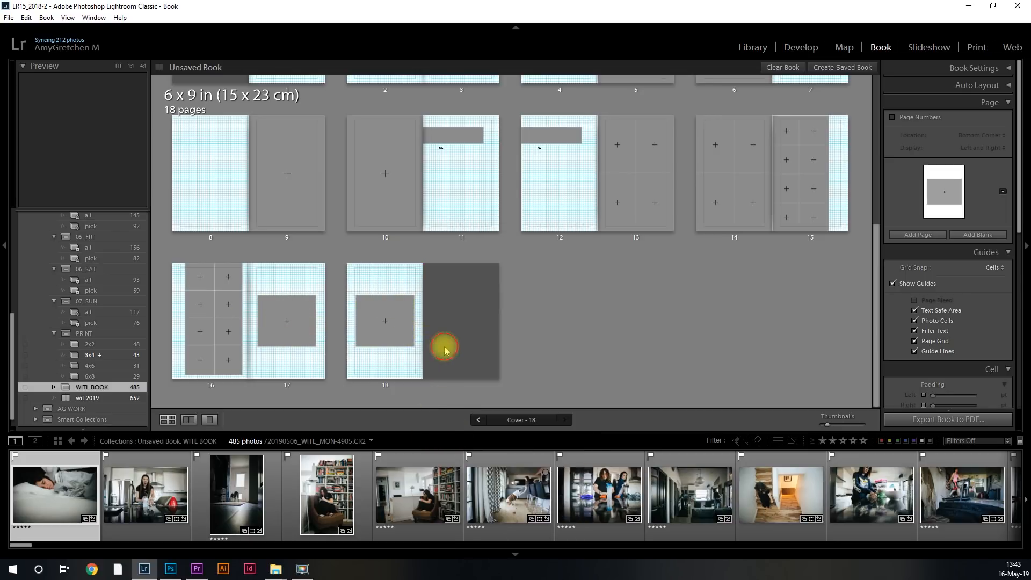
Add two pages after page 18 and change page 19 to the full-bleed 1 Photo layout.
left_click(934, 236)
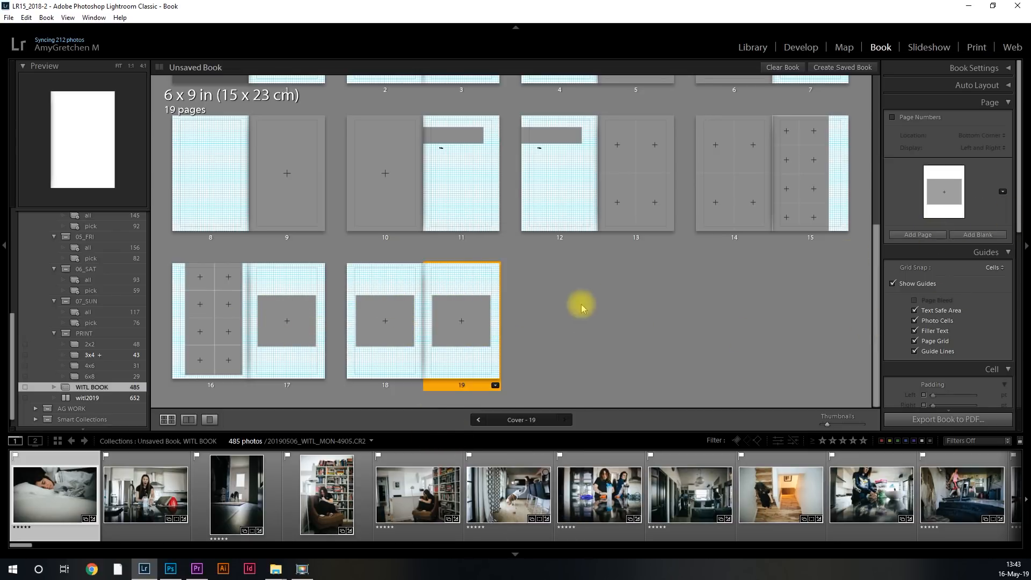
left_click(924, 234)
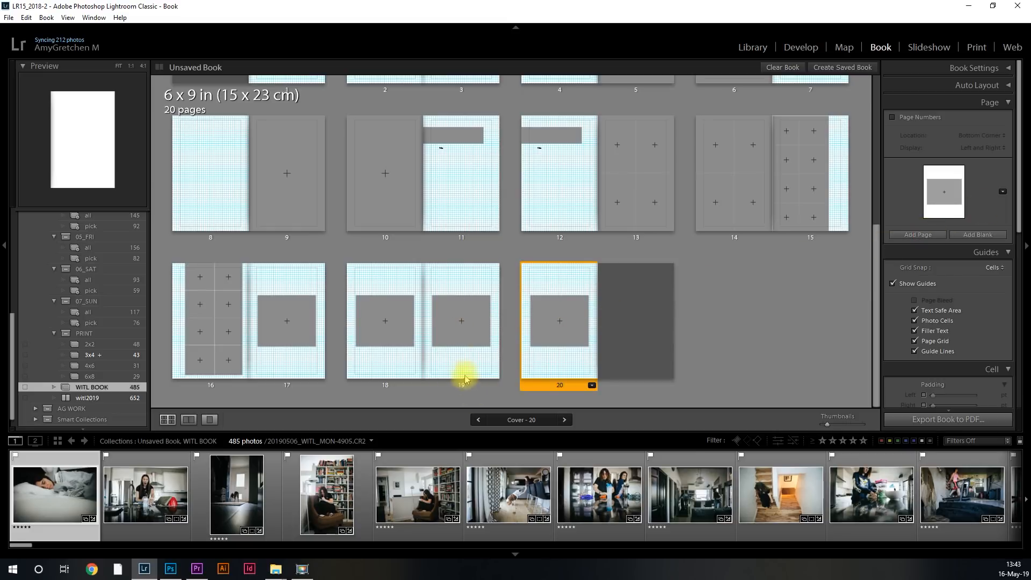
left_click(492, 382)
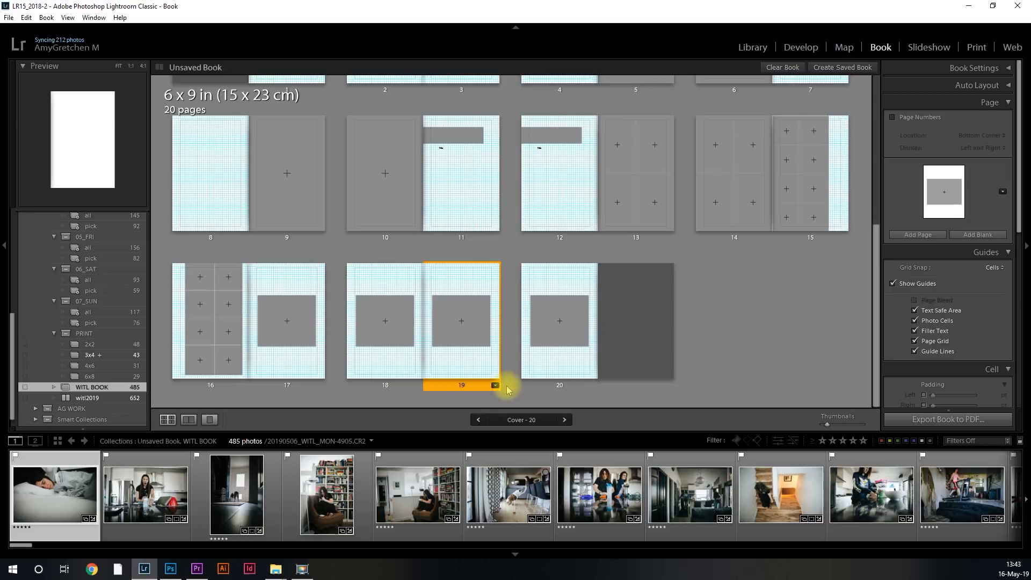
left_click(495, 385)
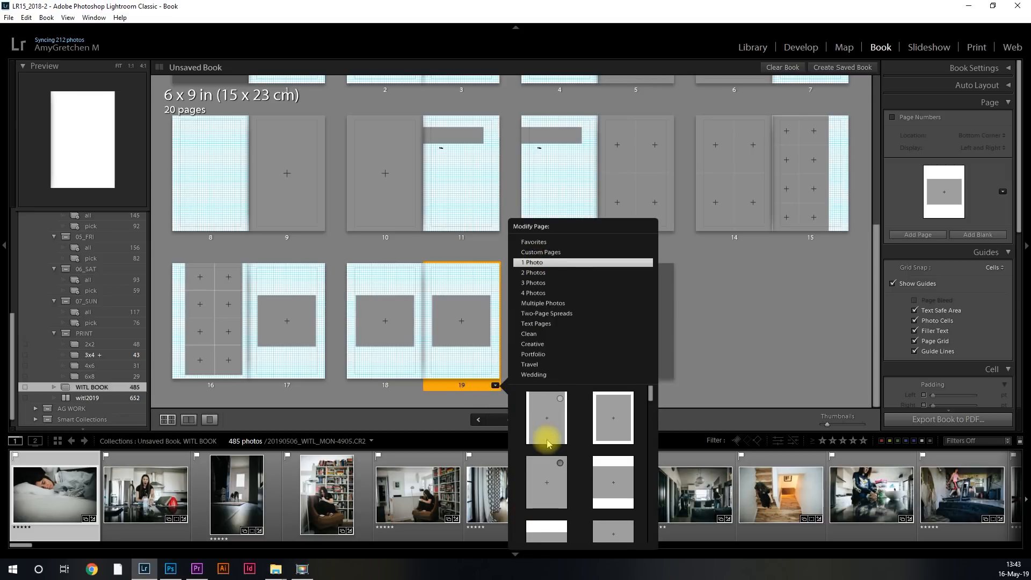
left_click(547, 457)
Try the 1 Photo layout with white side margins on page 20.
left_click(576, 333)
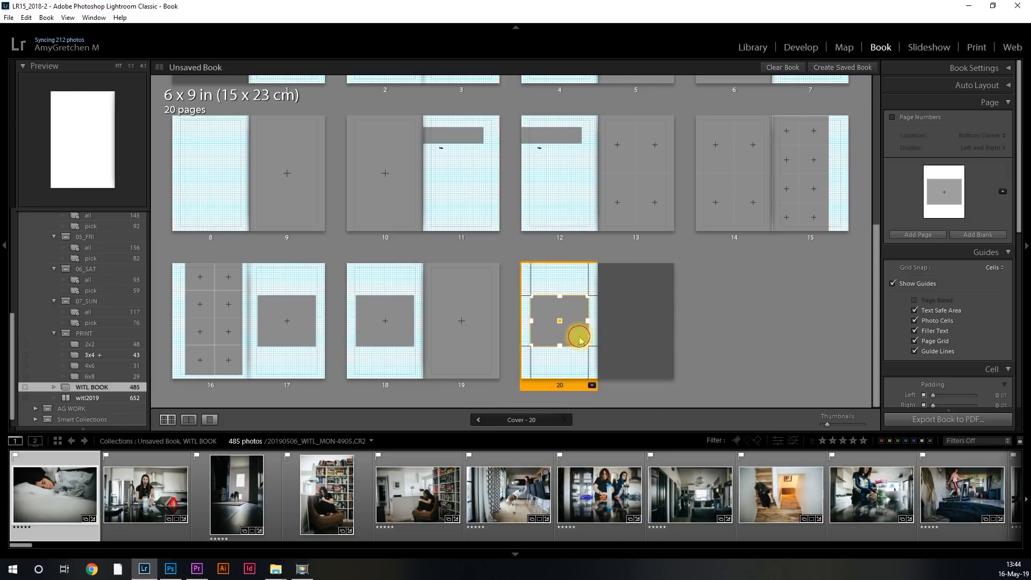
left_click(592, 385)
scroll(632, 466, "up", 2)
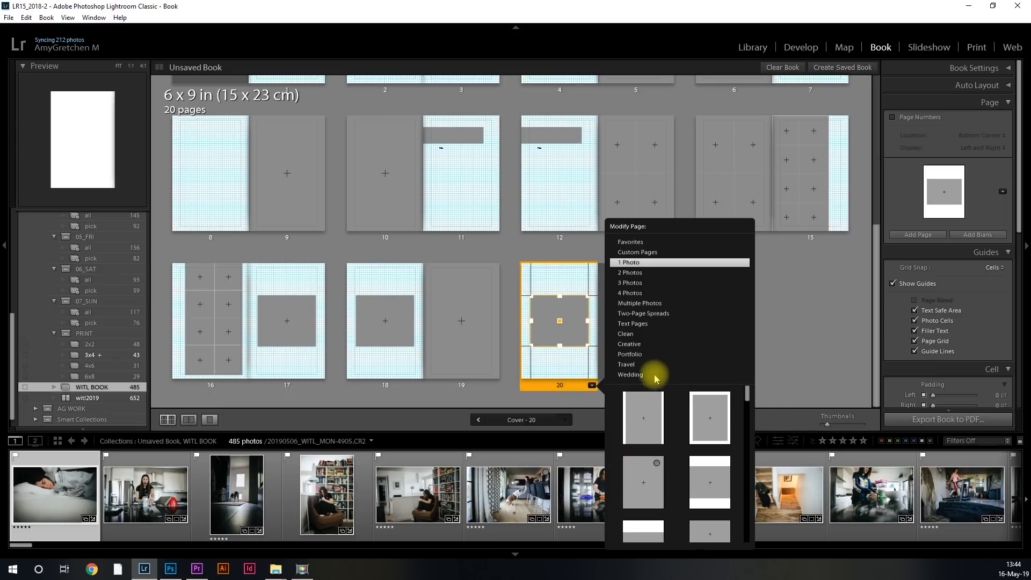
left_click(652, 419)
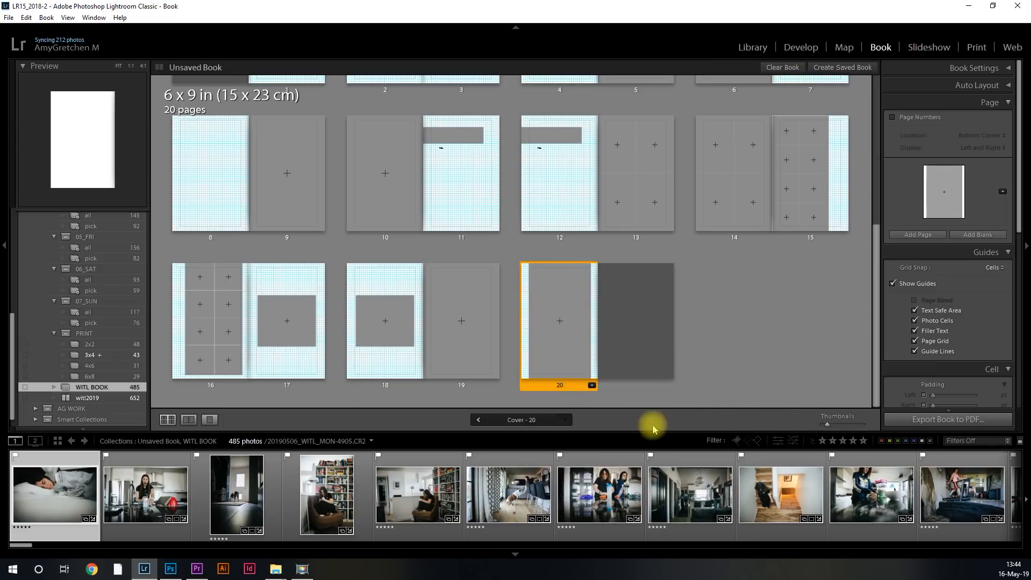
left_click(592, 385)
left_click(638, 409)
scroll(581, 347, "up", 2)
scroll(582, 346, "down", 2)
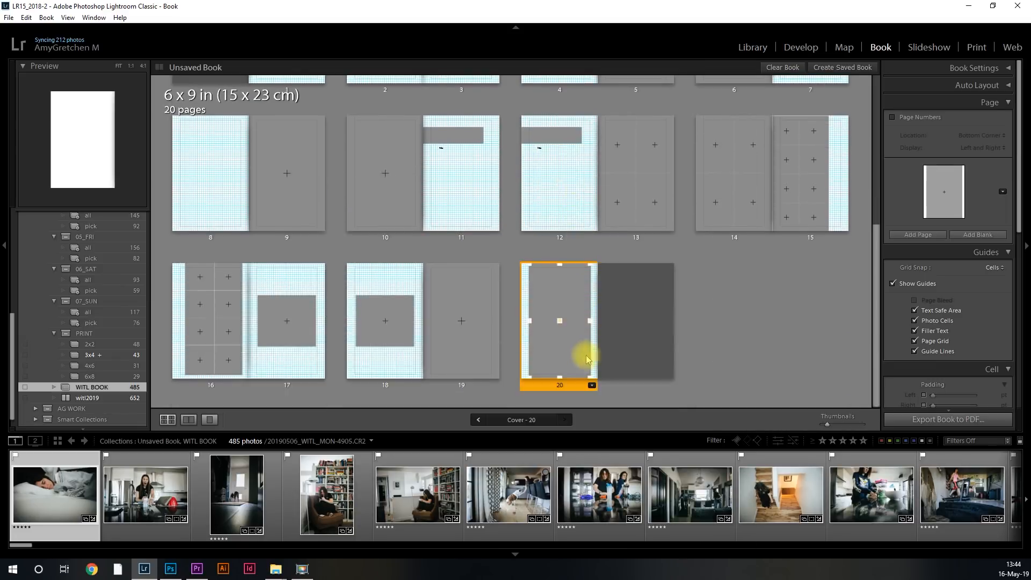
Change page 20 to the full-bleed 1 Photo layout.
left_click(592, 385)
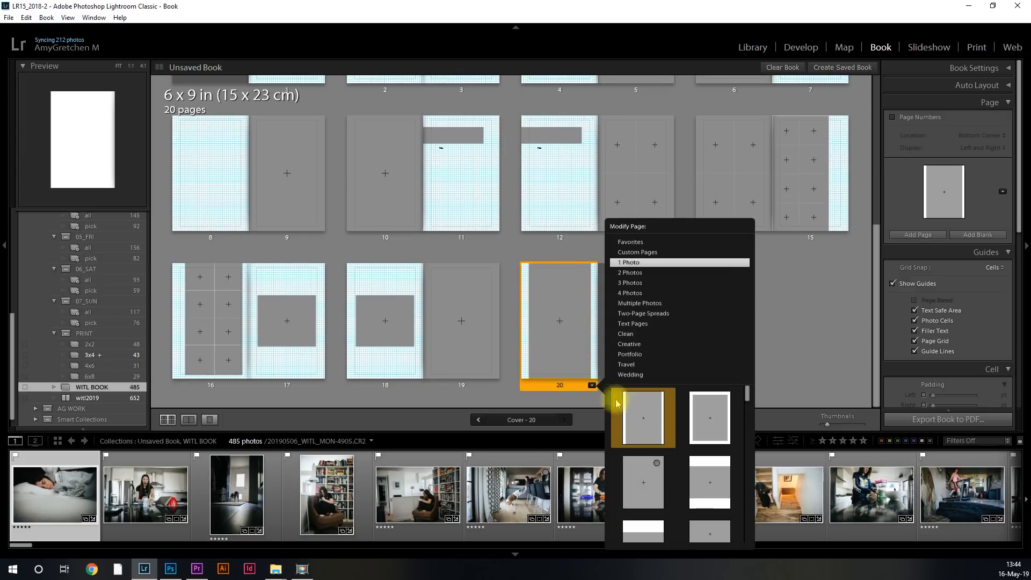
left_click(634, 442)
left_click(701, 298)
Select pages 7 through 20 together, starting at the monday title page, and copy their layout.
scroll(660, 317, "up", 3)
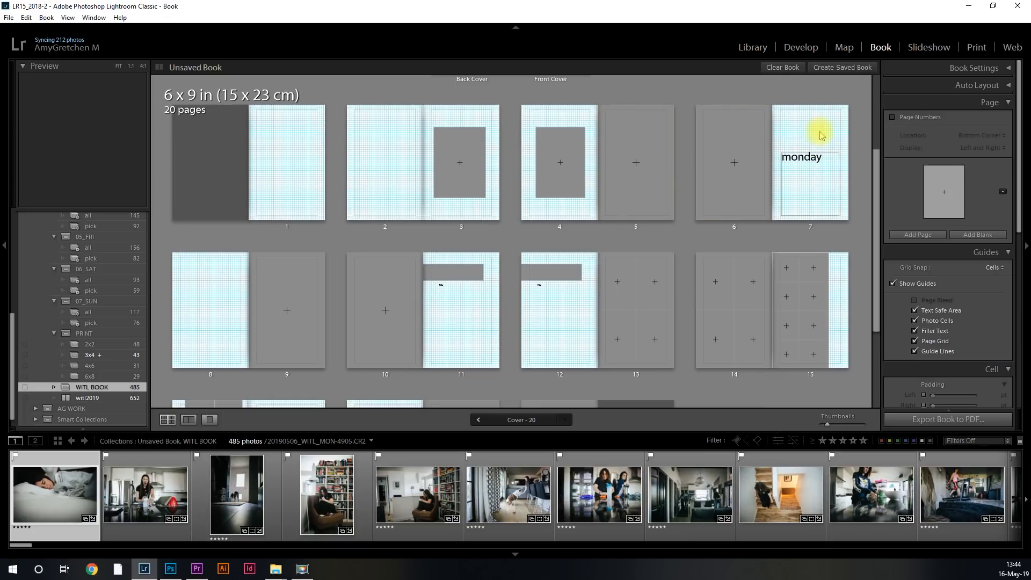
left_click(820, 135)
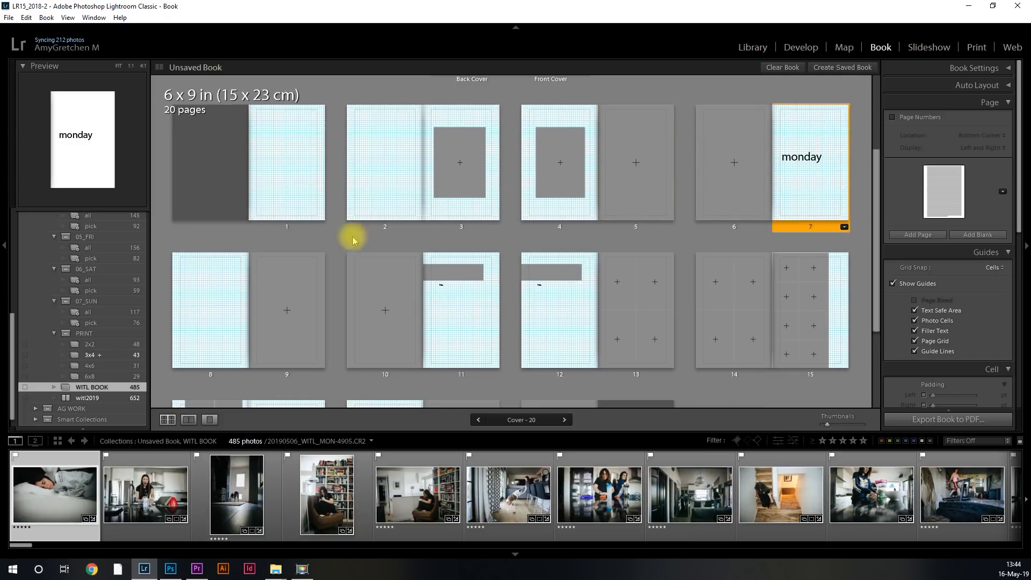
left_click(385, 293)
left_click(307, 286, "shift")
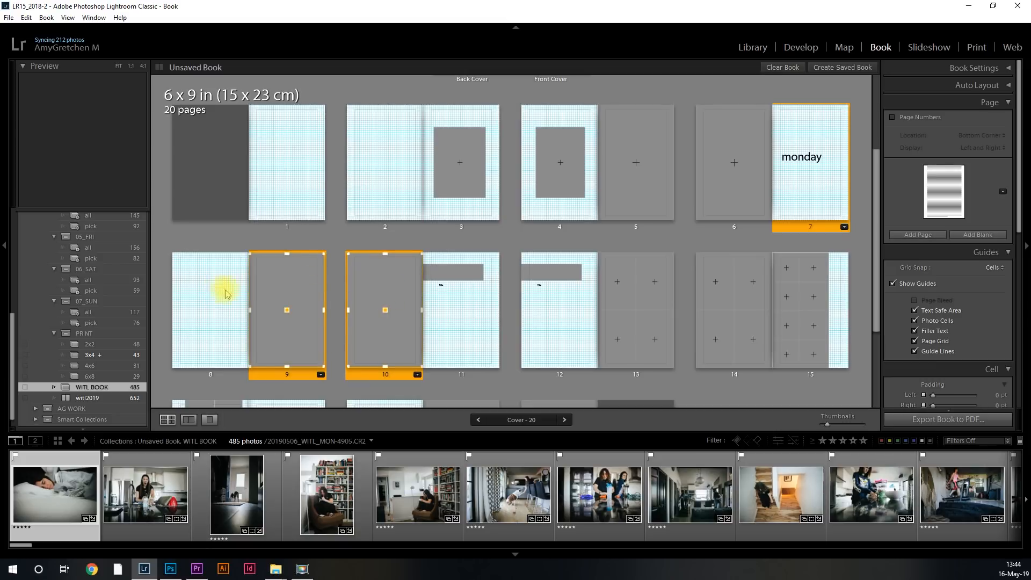
left_click(234, 289, "shift")
left_click(452, 304, "shift")
left_click(559, 290, "shift")
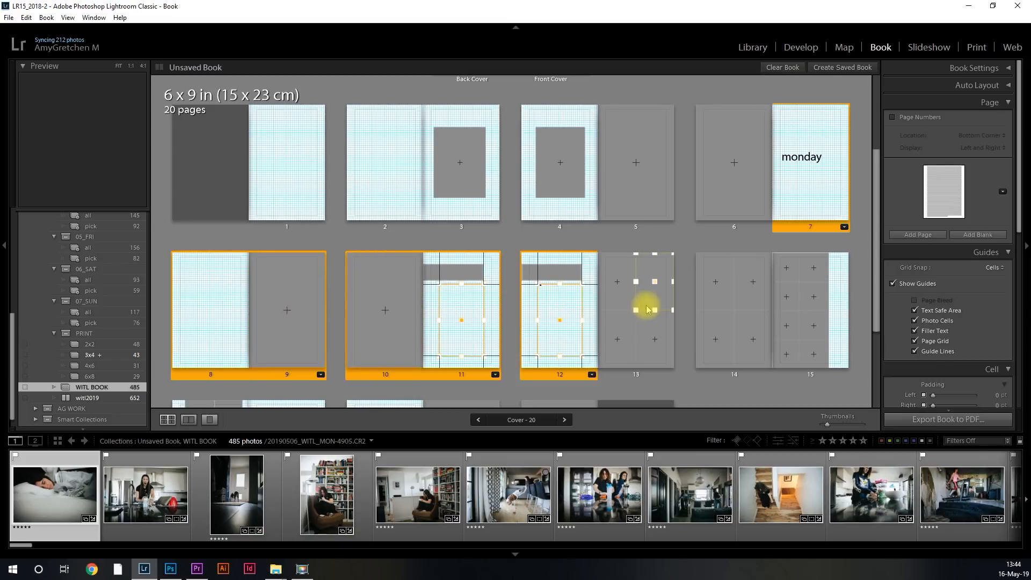
left_click(646, 305, "shift")
left_click(725, 312, "shift")
left_click(807, 301, "shift")
scroll(727, 313, "down", 3)
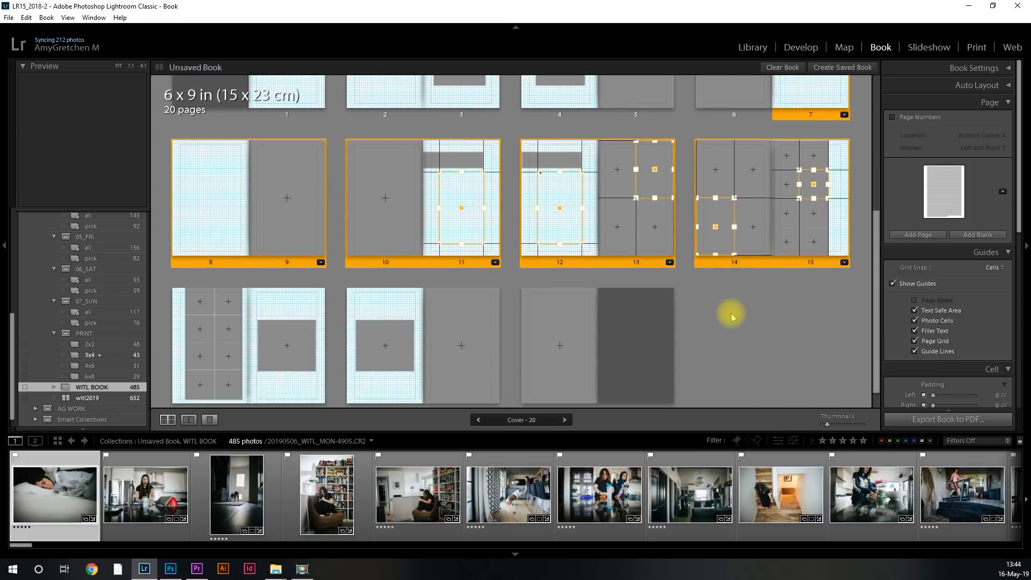
left_click(561, 314, "shift")
left_click(368, 305, "shift")
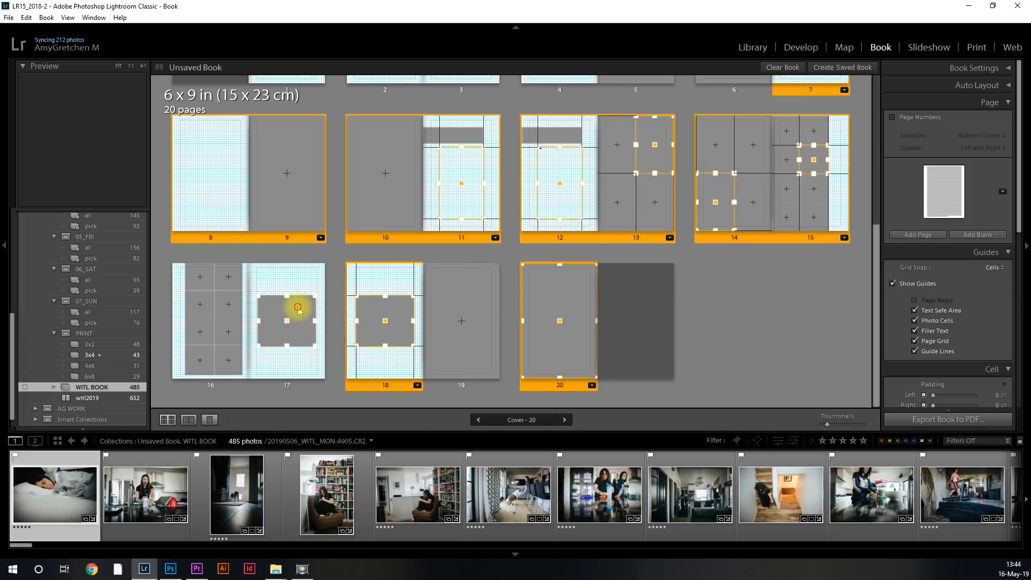
left_click(299, 306, "shift")
left_click(214, 303, "shift")
left_click(445, 301, "shift")
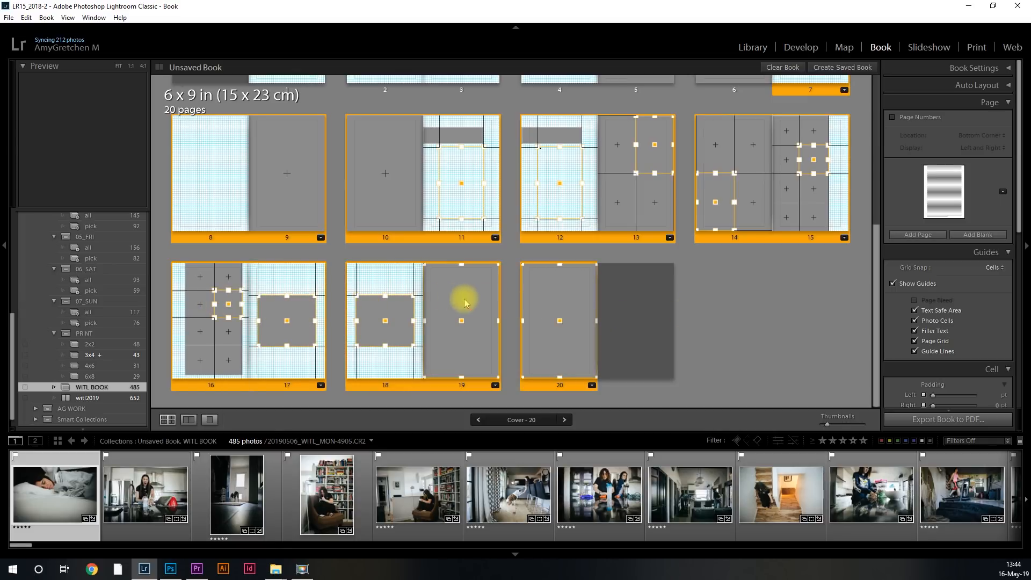
scroll(591, 321, "up", 3)
scroll(583, 325, "down", 3)
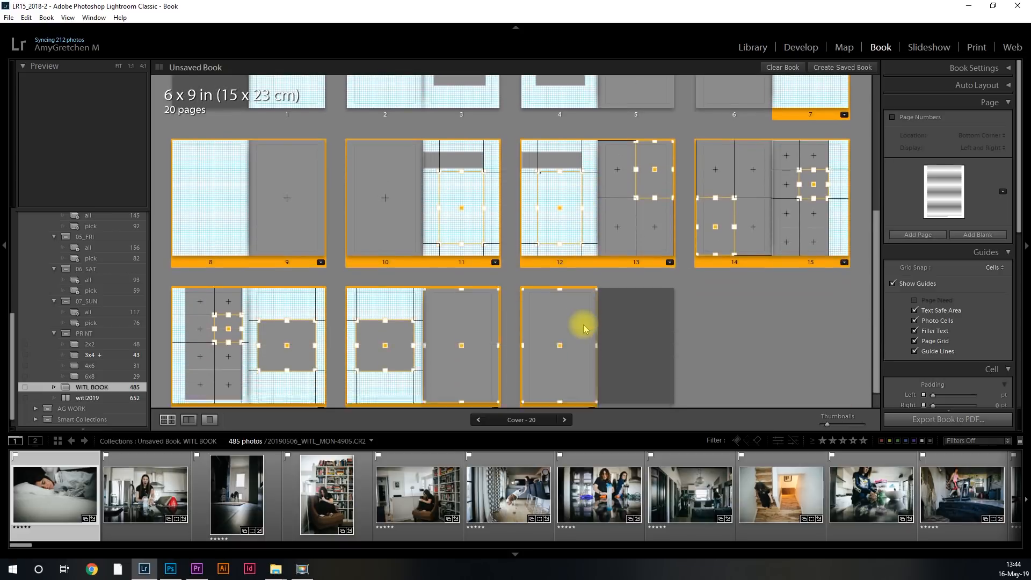
right_click(477, 296)
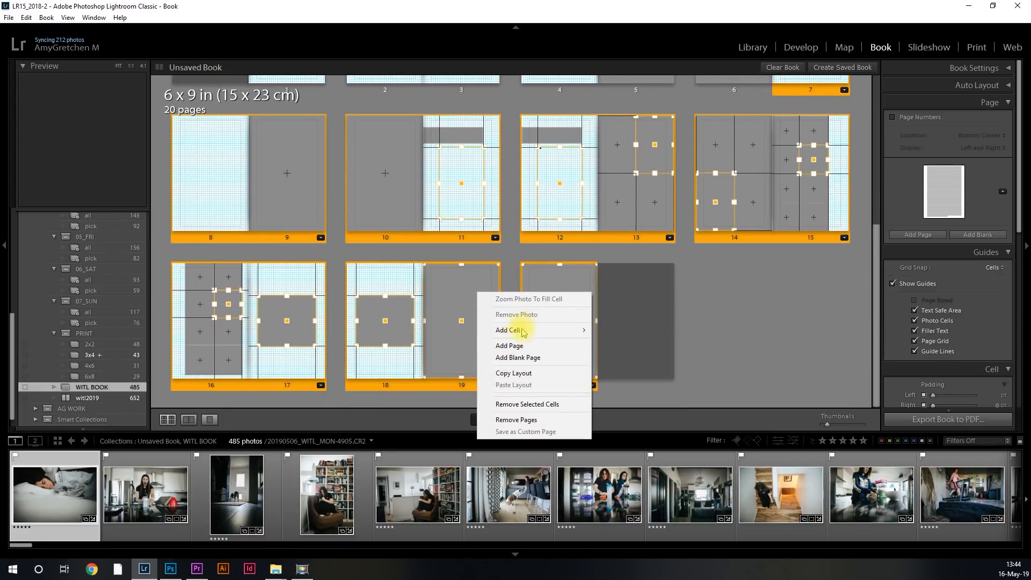
left_click(529, 373)
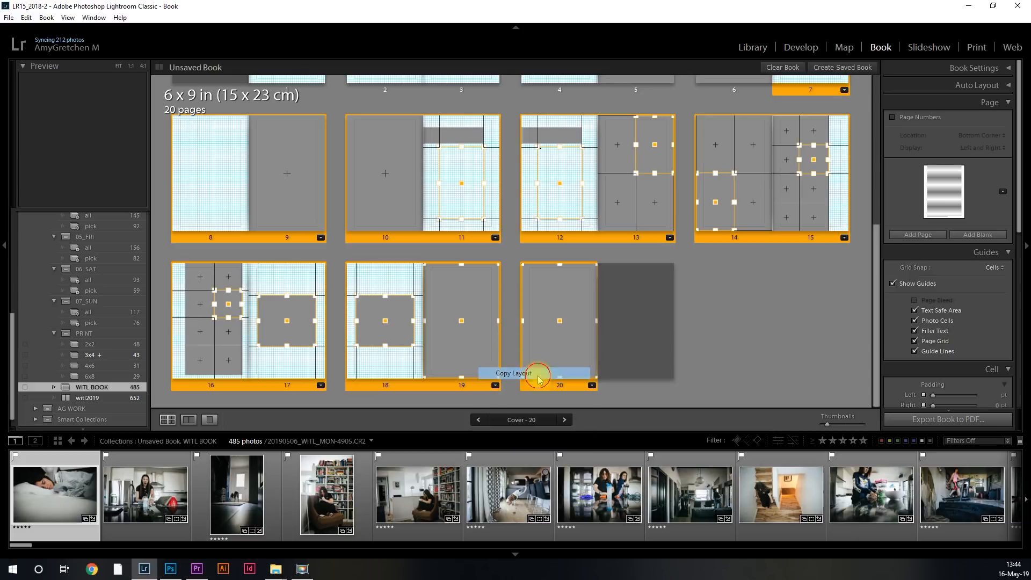
left_click(653, 314)
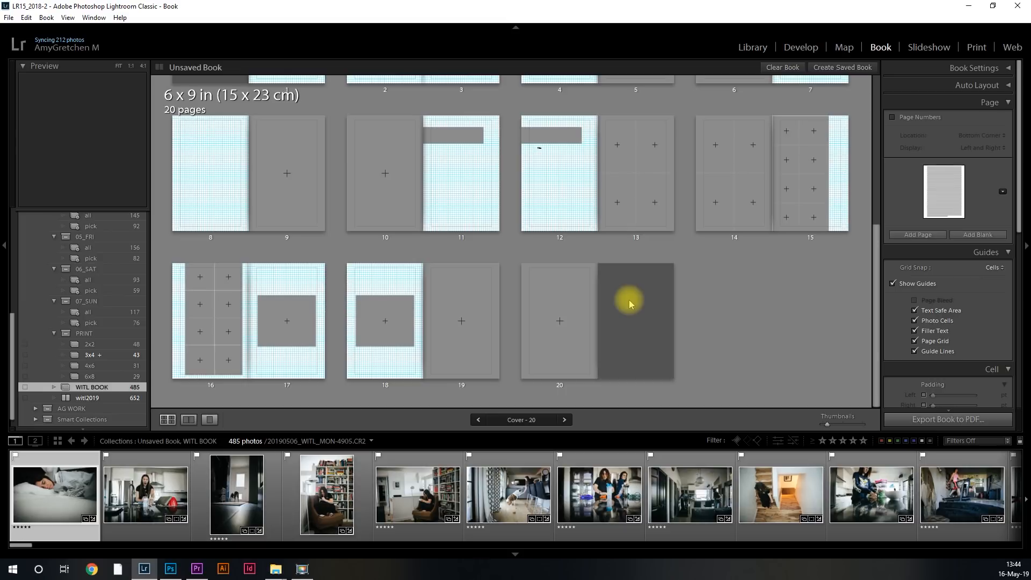
Add blank pages after page 20 and remove the surplus page 22.
left_click(999, 236)
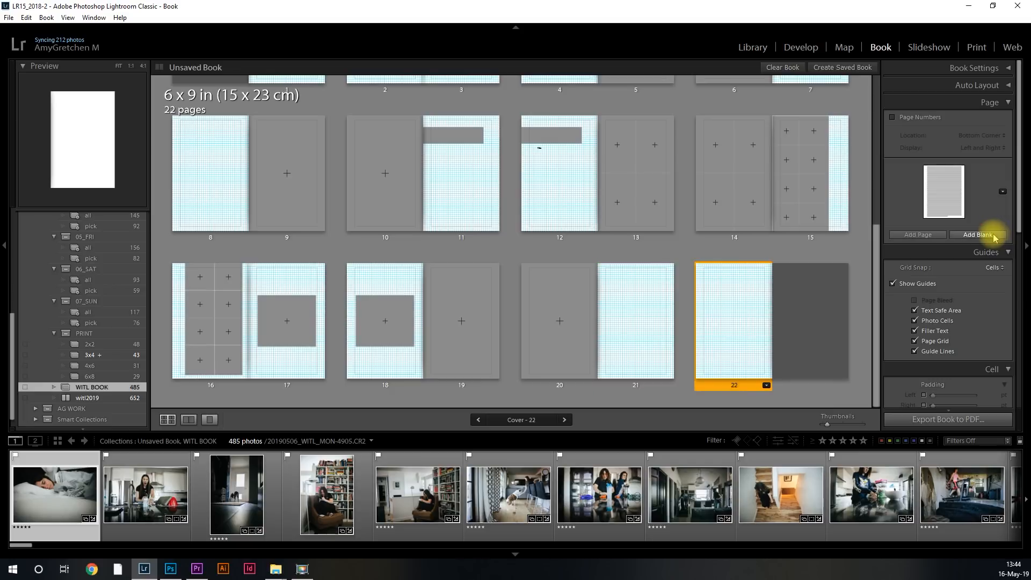
right_click(751, 375)
left_click(789, 452)
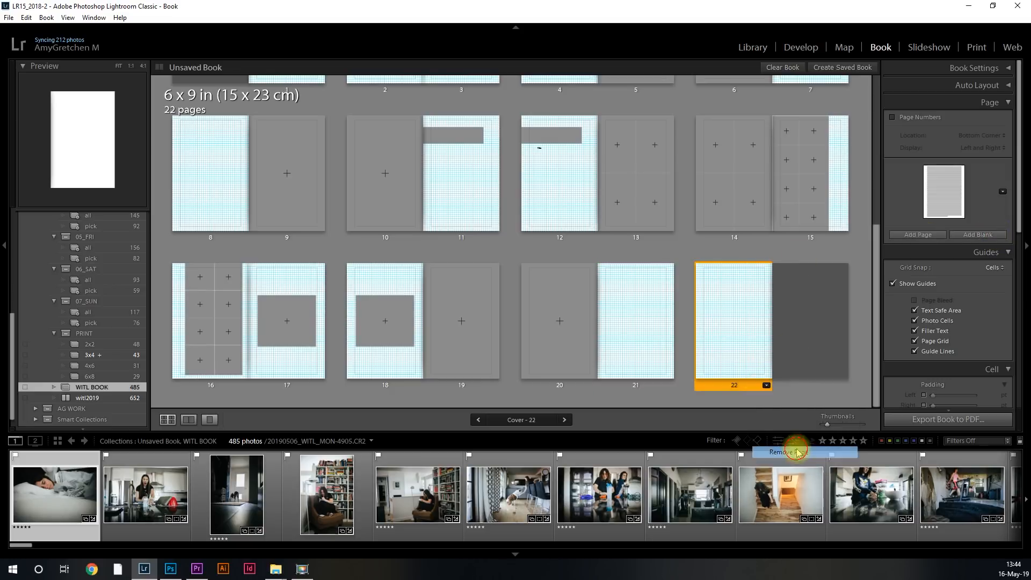
Paste the copied layout of the monday section onto blank page 21.
left_click(656, 278)
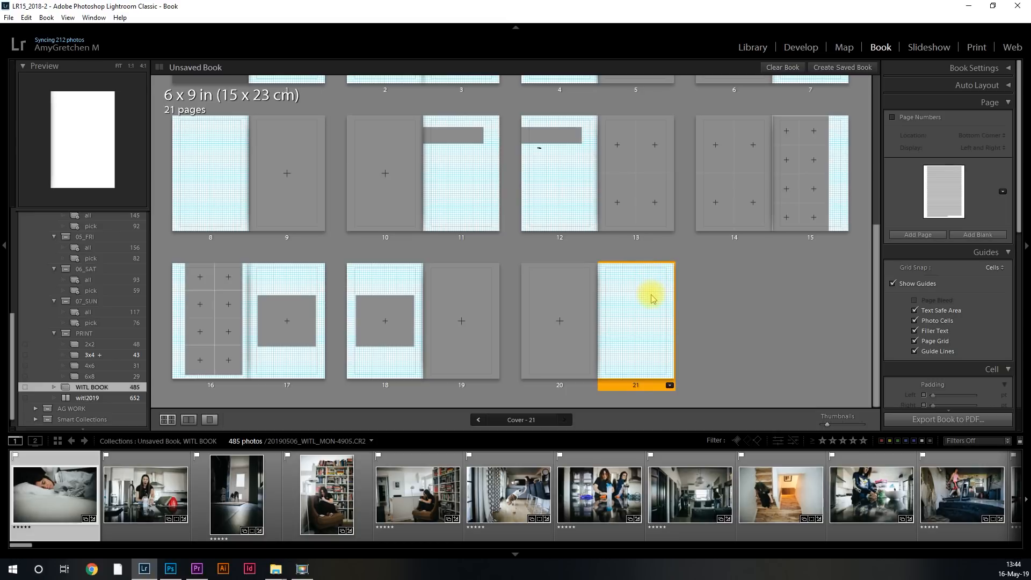
right_click(648, 323)
left_click(687, 382)
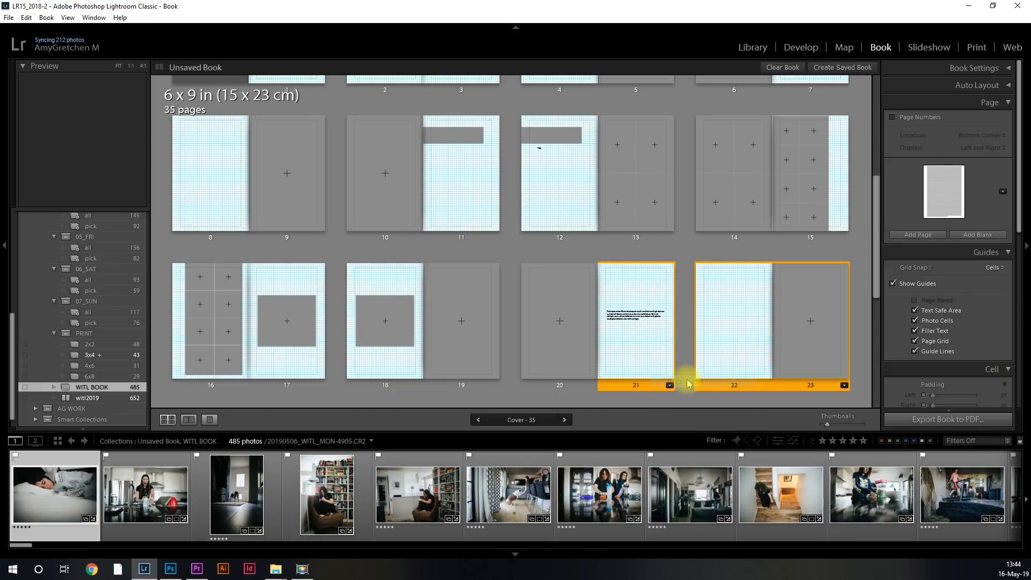
scroll(648, 316, "down", 4)
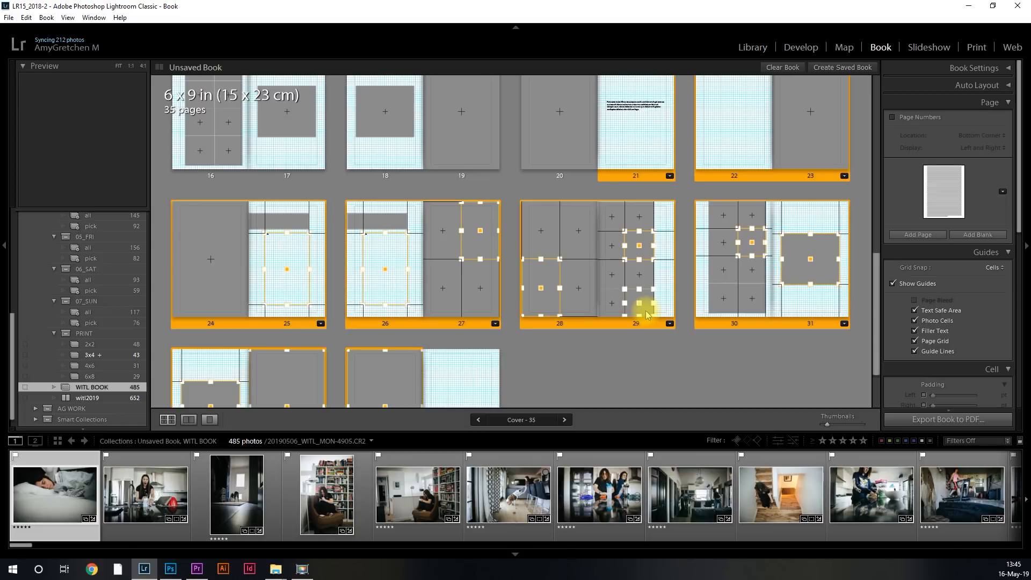
Replace the placeholder text on page 21 with TUESDAY and open that page in single-page view.
scroll(647, 315, "up", 3)
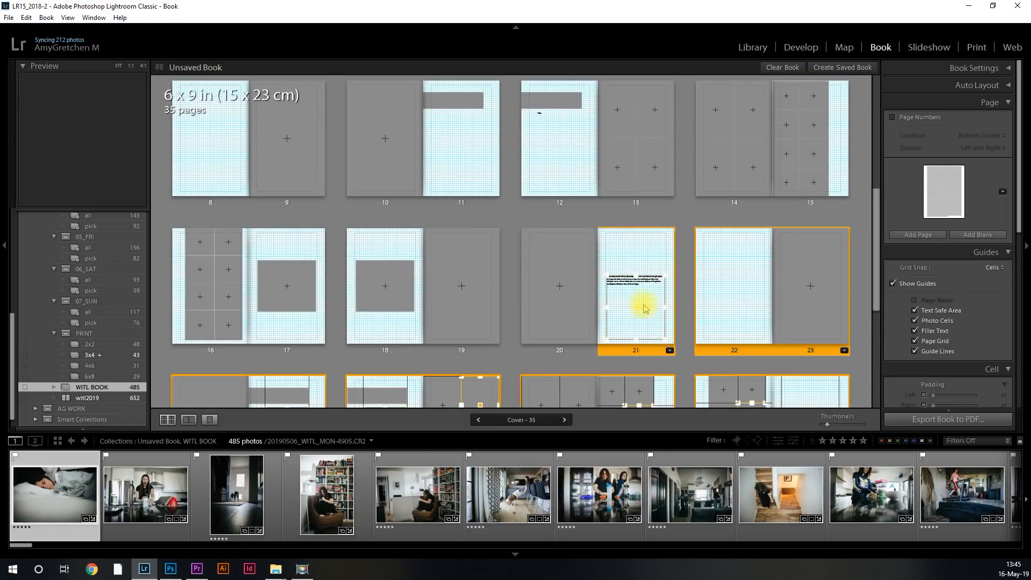
left_click(644, 286)
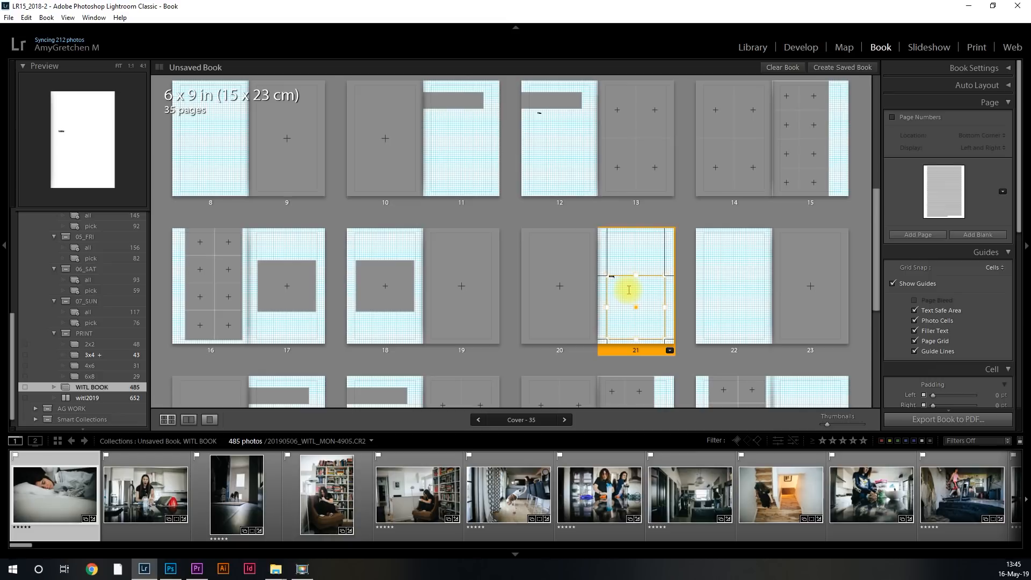
double_click(642, 344)
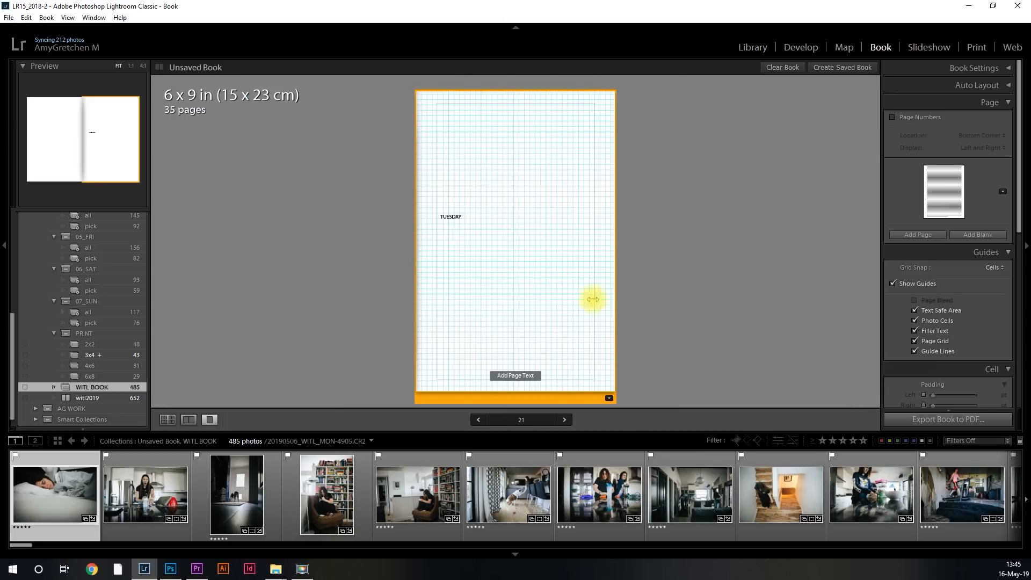
Enlarge the TUESDAY title text on page 21 to 68.4 pt.
scroll(962, 279, "down", 6)
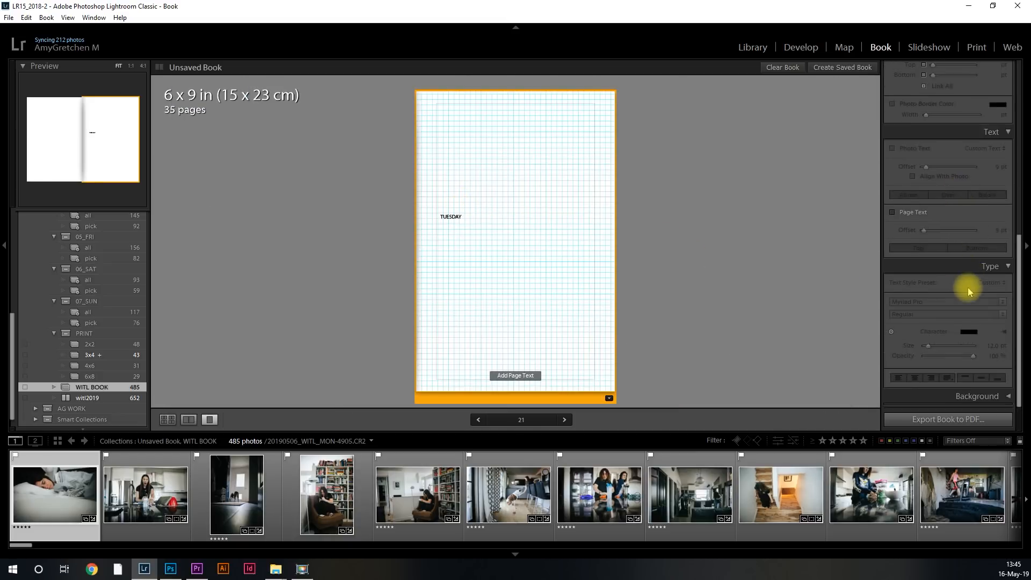
left_click(587, 223)
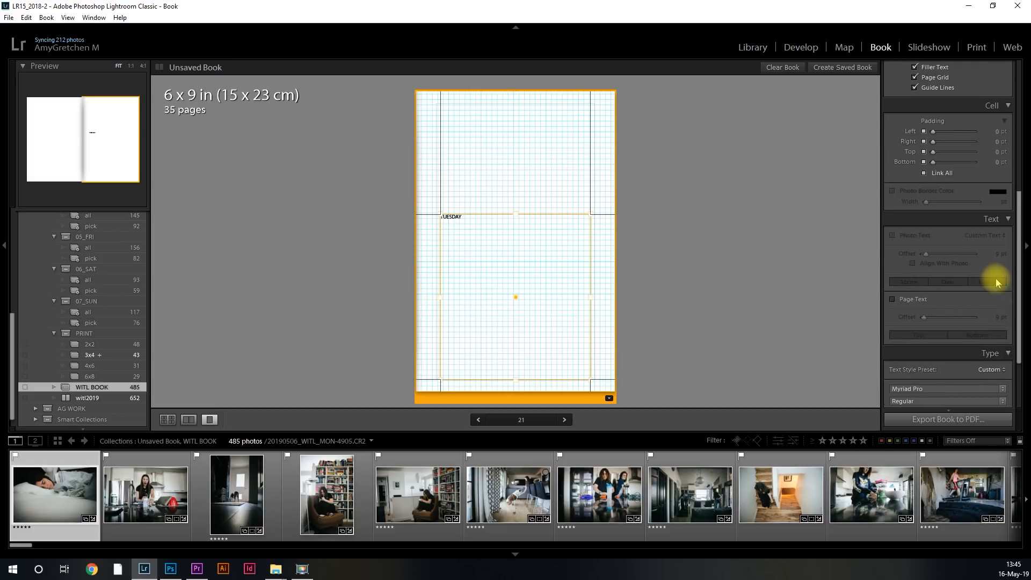
scroll(994, 281, "down", 2)
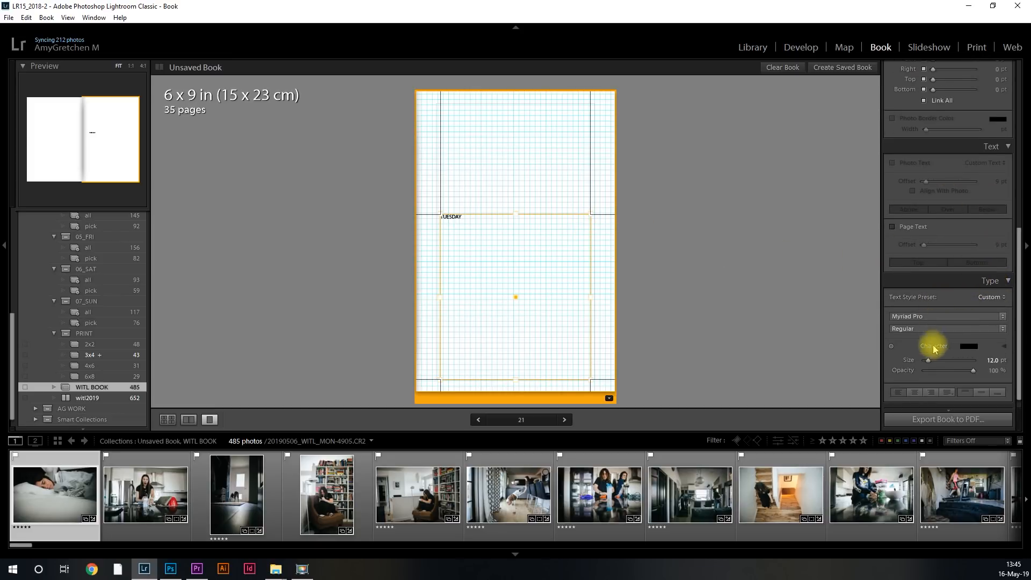
left_click_drag(927, 360, 951, 363)
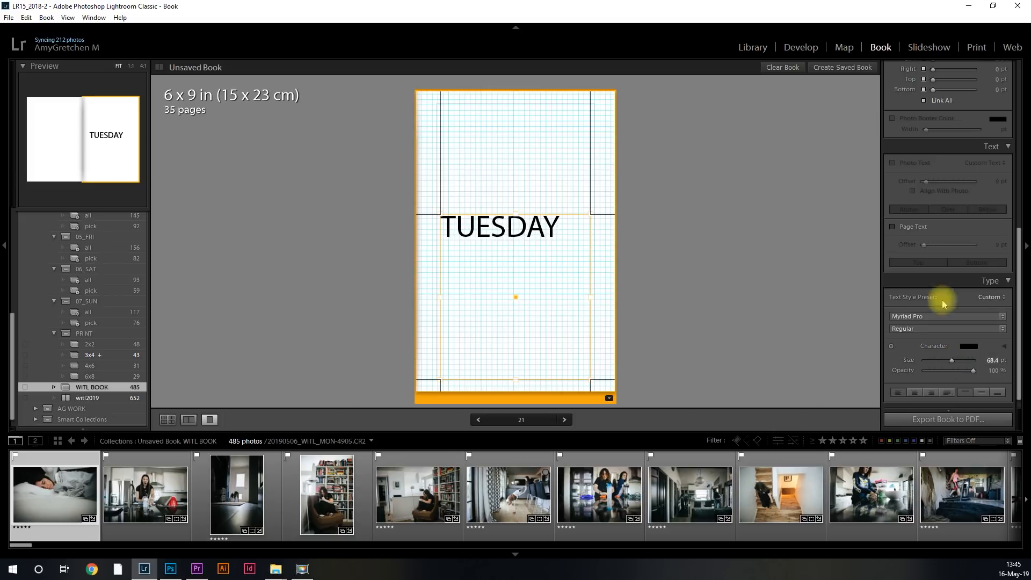
Paste the copied monday section layout onto blank page 35 in multi-page view and title that page WED at 86.5 pt.
left_click(169, 419)
scroll(722, 366, "down", 2)
scroll(722, 363, "up", 2)
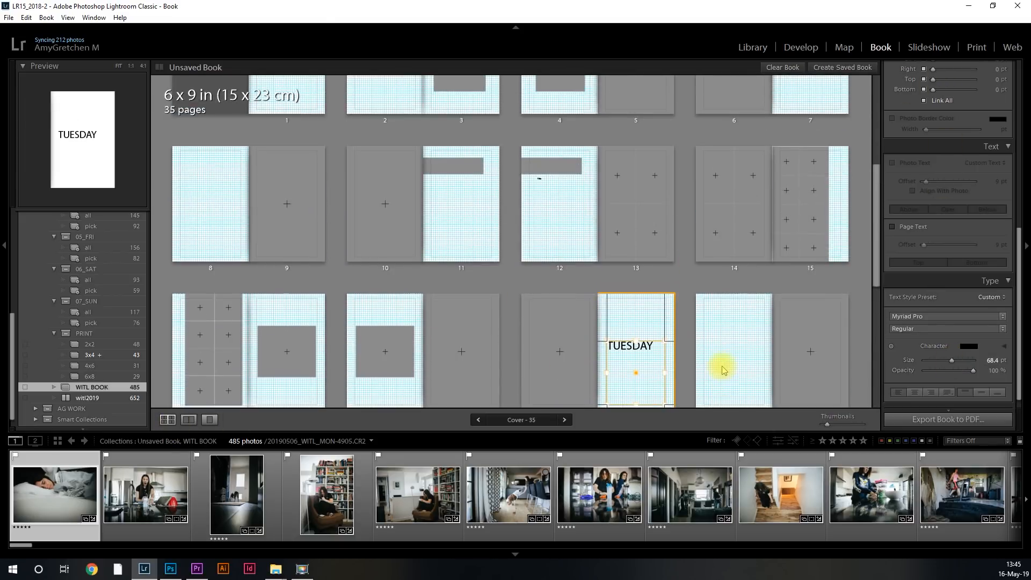
scroll(721, 362, "down", 3)
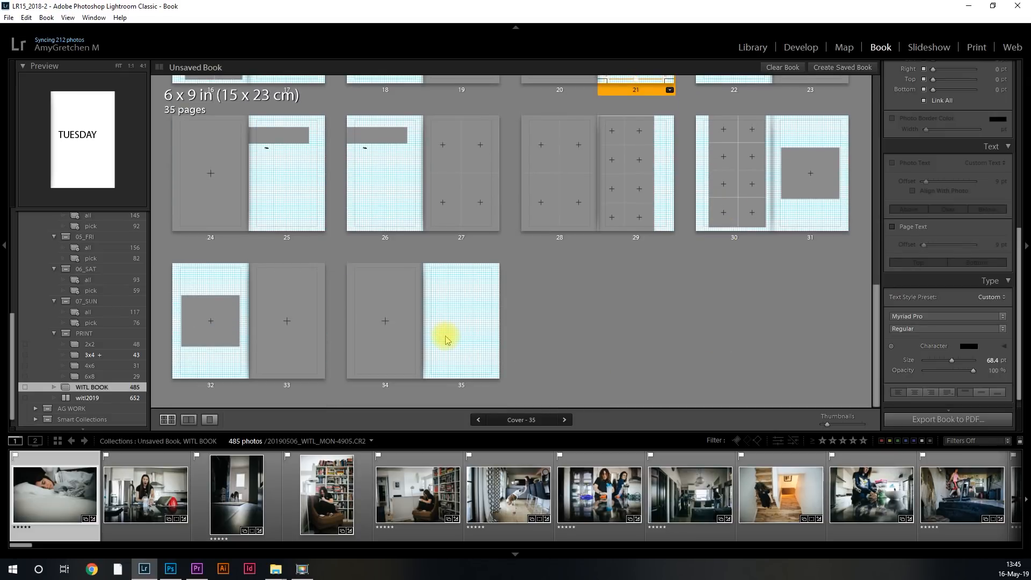
left_click(446, 340)
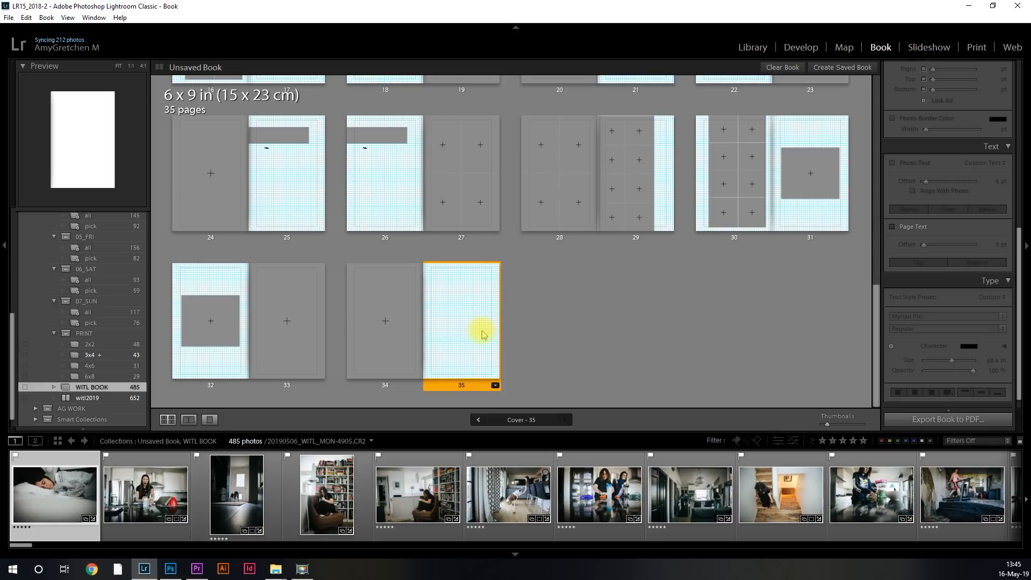
key("ctrl+v")
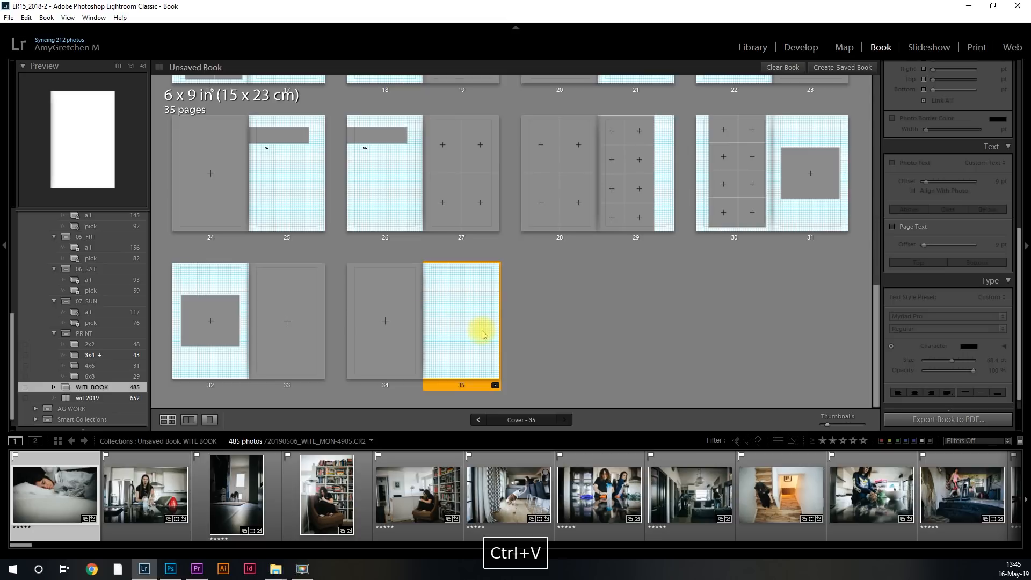
right_click(482, 335)
left_click(526, 391)
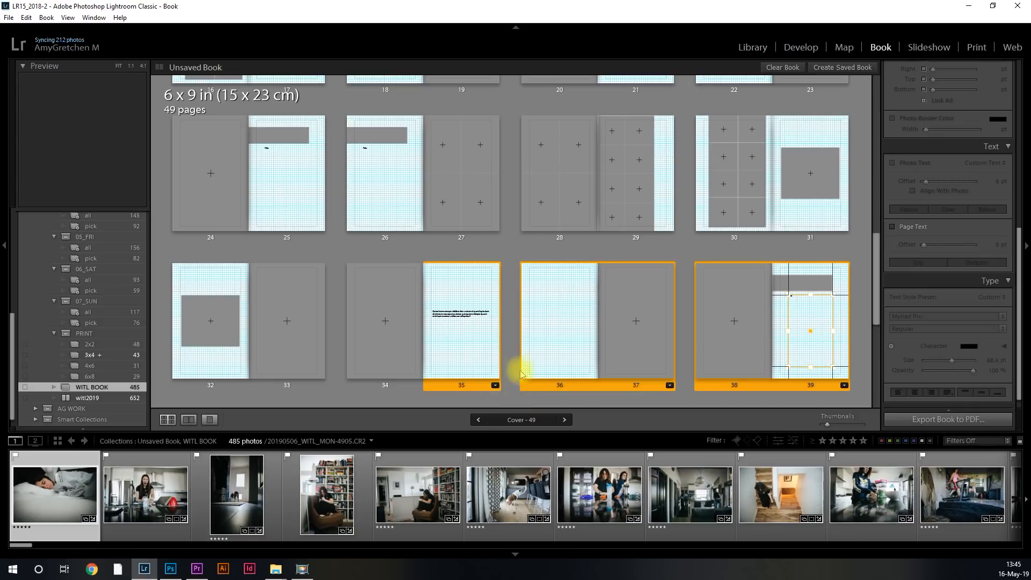
left_click(473, 318)
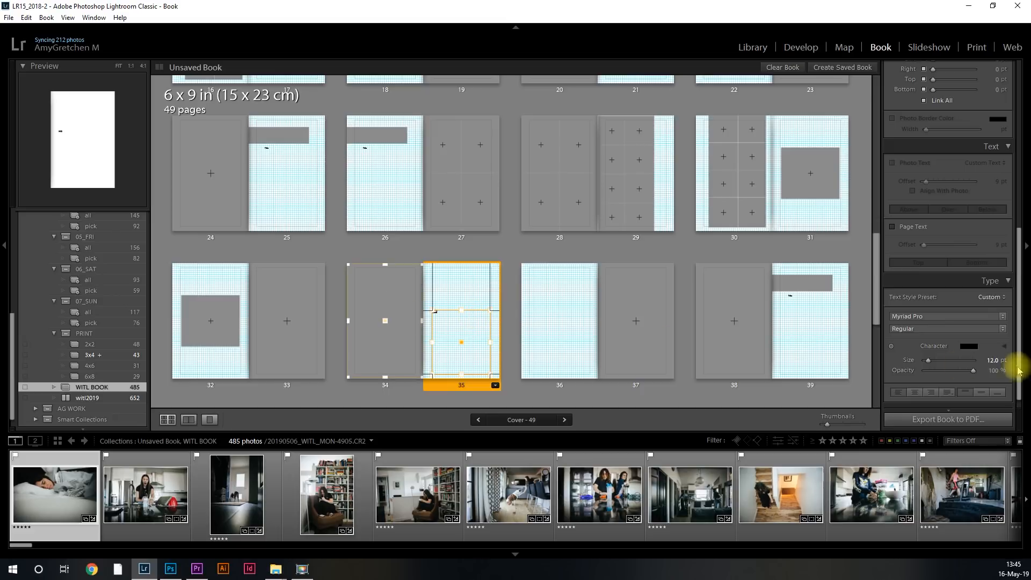
left_click_drag(928, 360, 961, 360)
Paste the copied section layout onto blank page 49 and replace its placeholder text with thu at 104.5 pt.
scroll(697, 357, "down", 3)
scroll(696, 357, "down", 5)
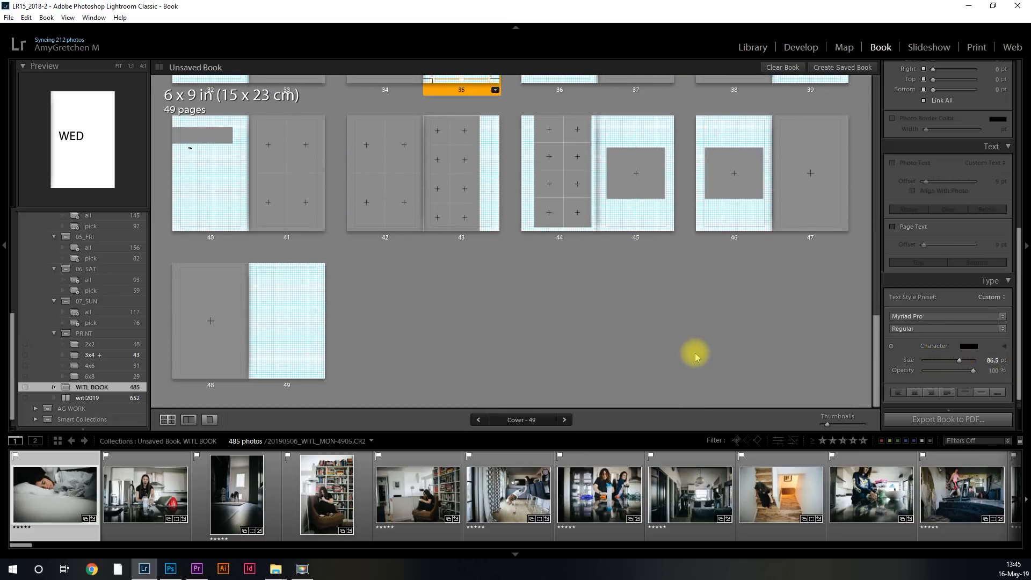
left_click(317, 330)
right_click(317, 331)
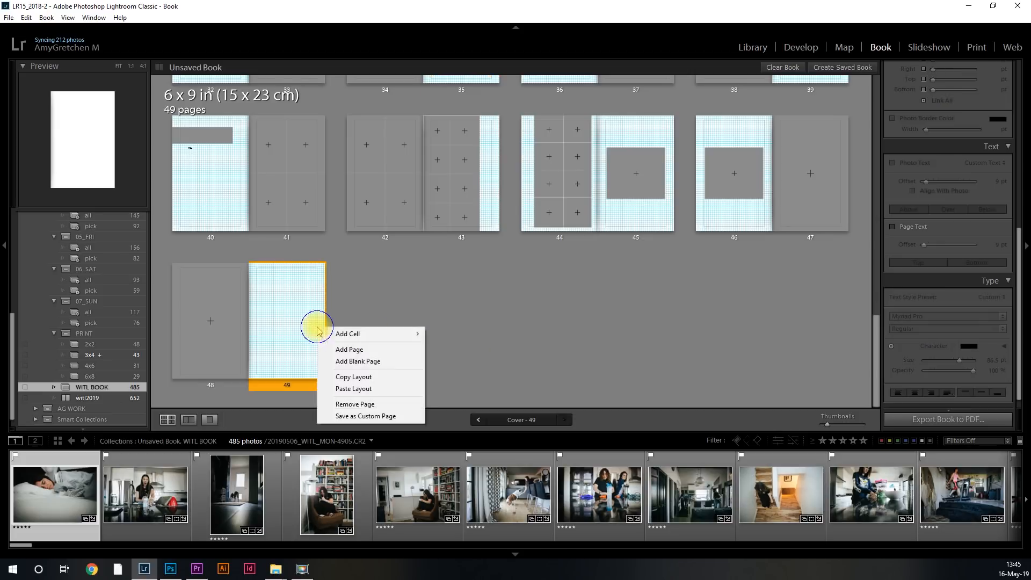
left_click(346, 386)
left_click(293, 316)
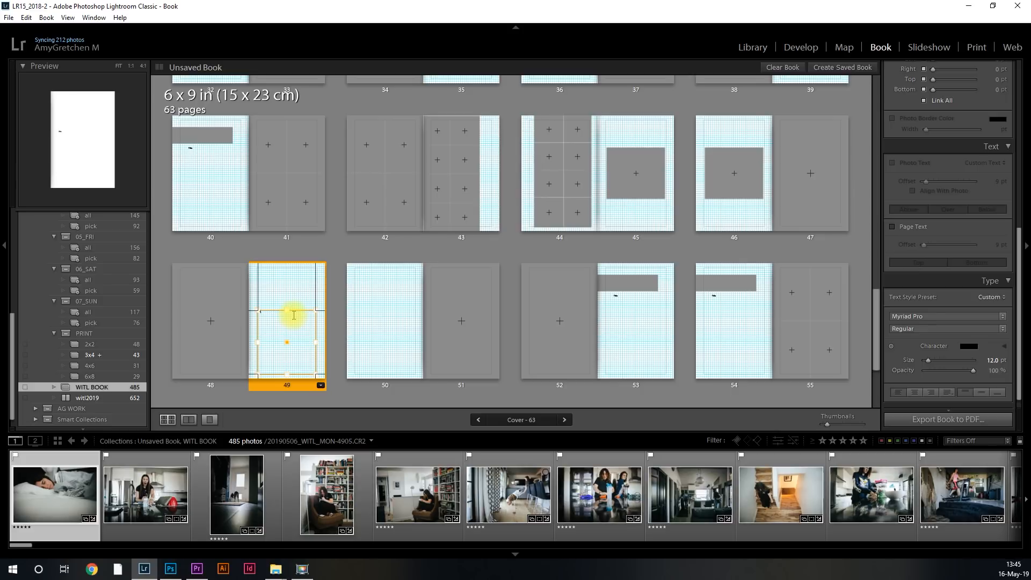
left_click_drag(928, 360, 954, 361)
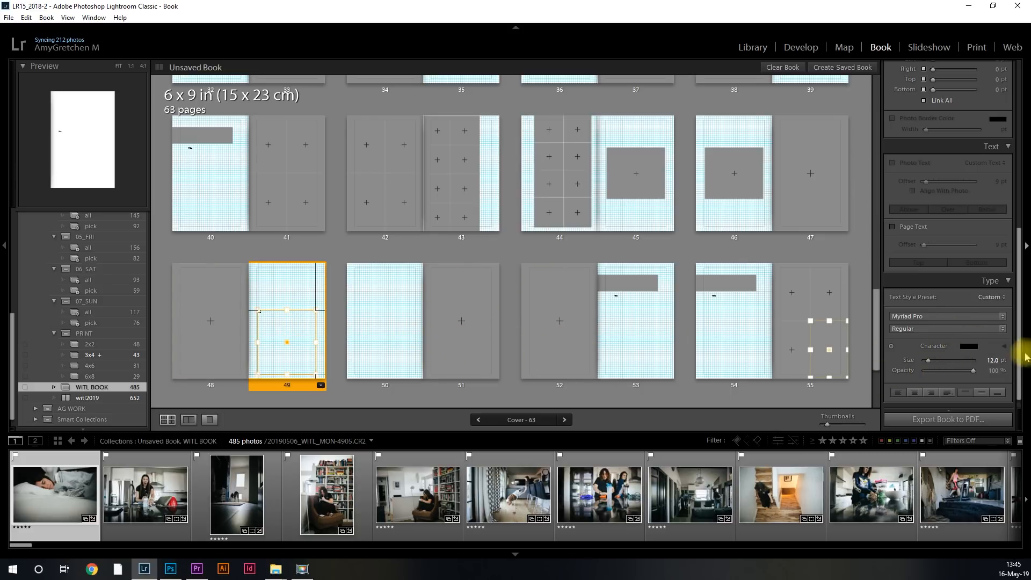
left_click(950, 360)
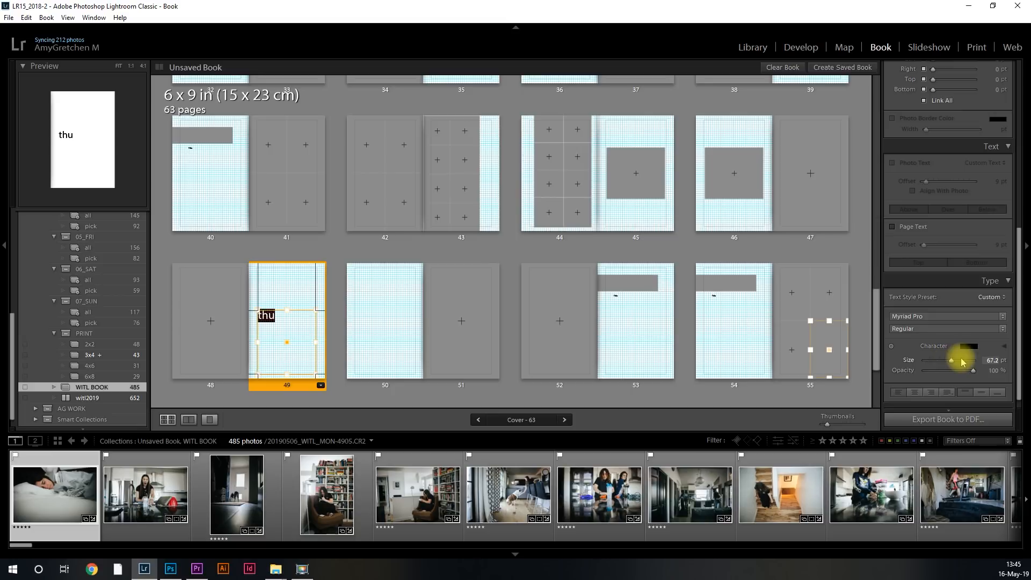
Review the duplicated day sections of the book and browse the filmstrip from Monday's photos to Wednesday's and back to the first photo.
scroll(605, 280, "up", 5)
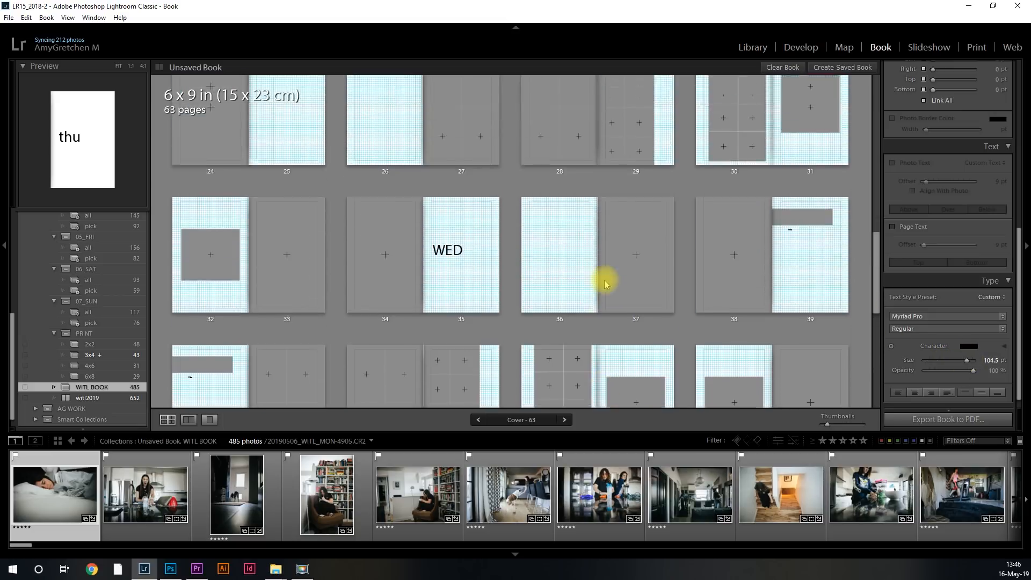
scroll(609, 295, "down", 3)
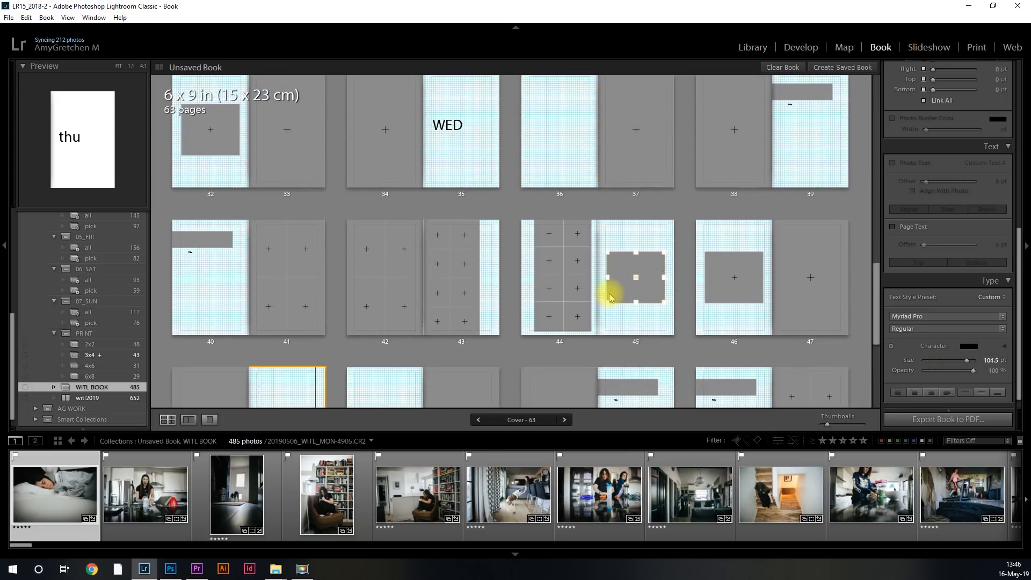
scroll(613, 302, "up", 5)
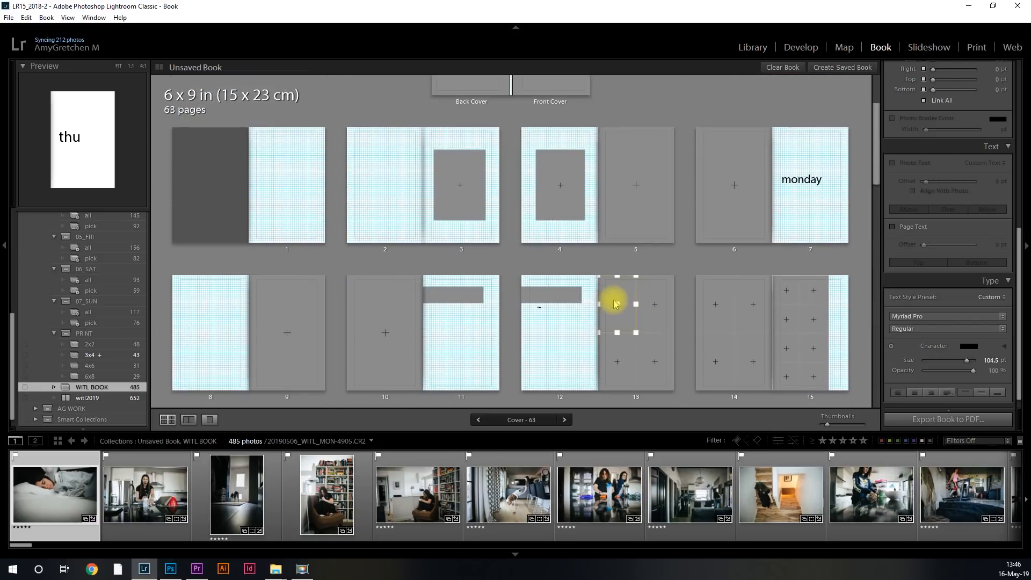
scroll(614, 299, "down", 1)
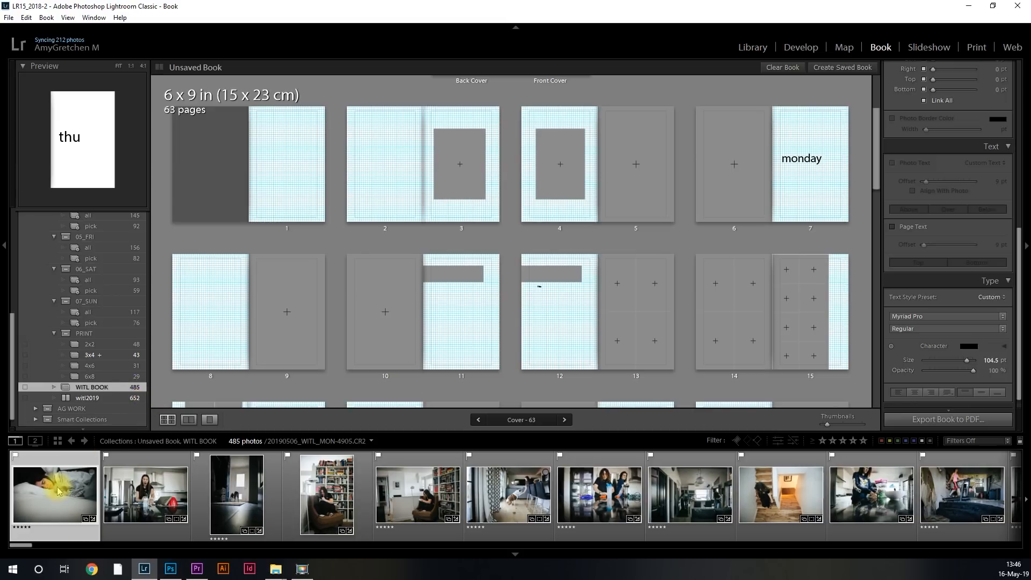
scroll(58, 490, "down", 5)
scroll(58, 491, "down", 8)
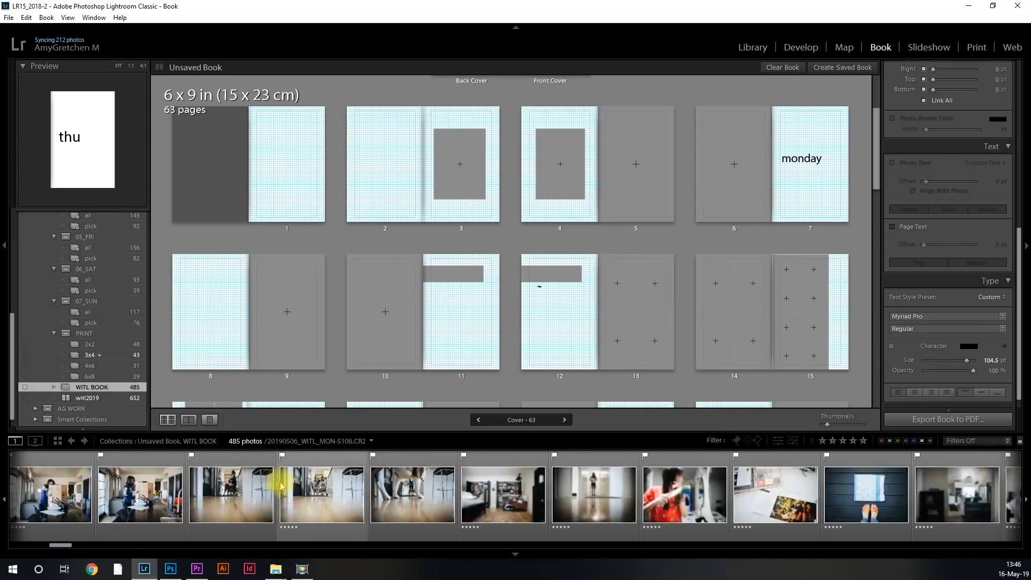
scroll(461, 507, "down", 2)
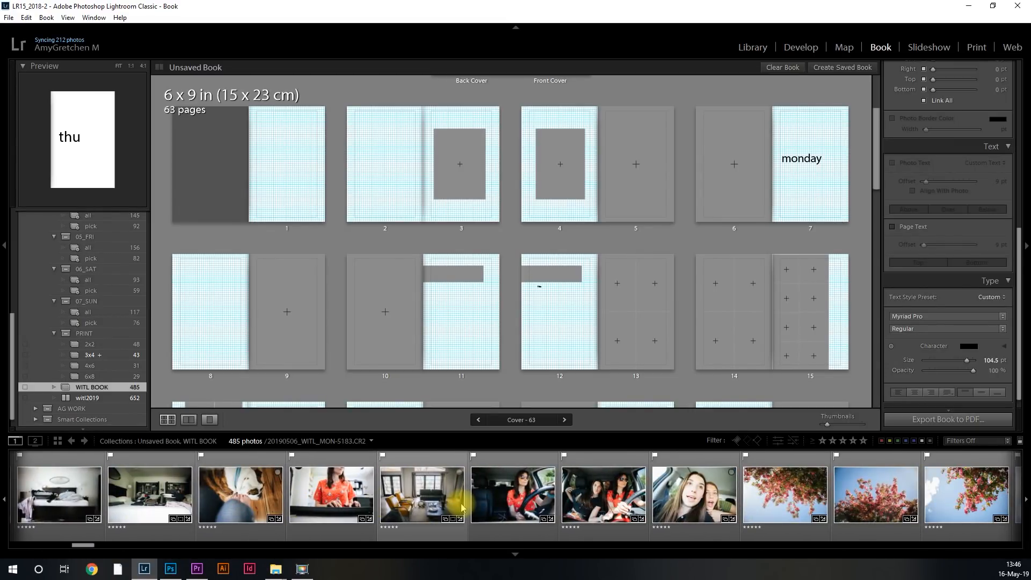
scroll(486, 502, "down", 8)
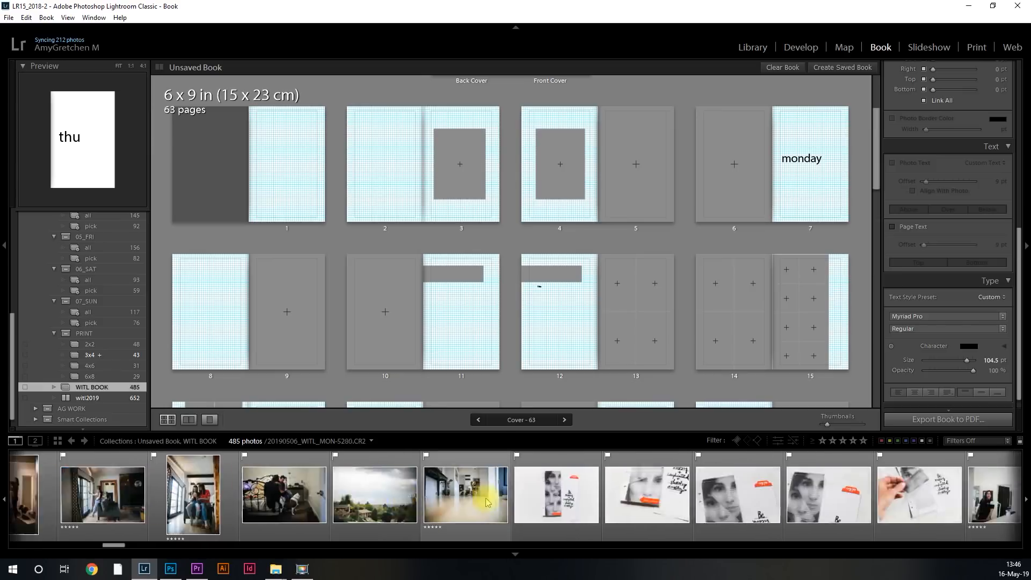
scroll(486, 502, "down", 6)
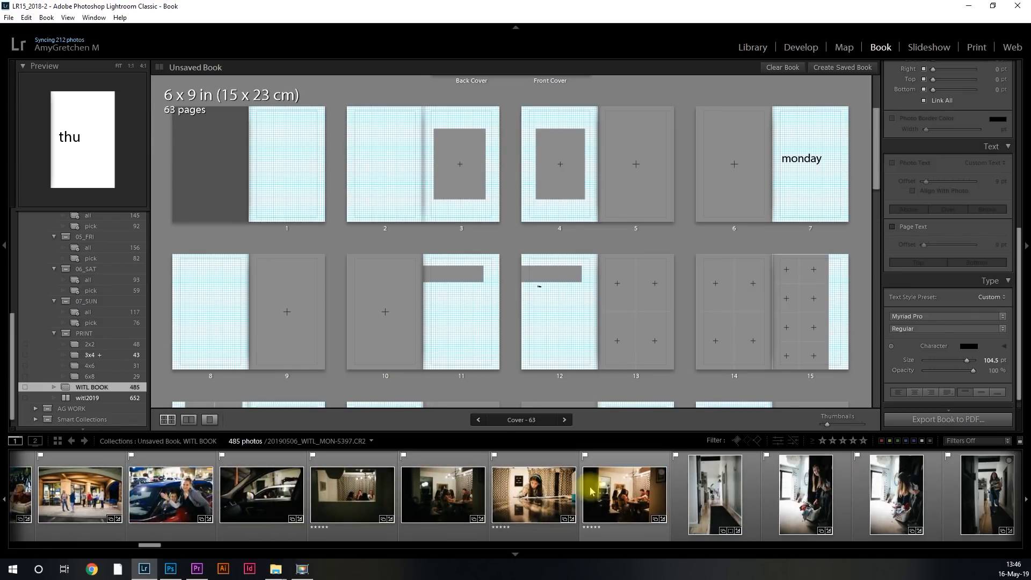
scroll(609, 494, "down", 3)
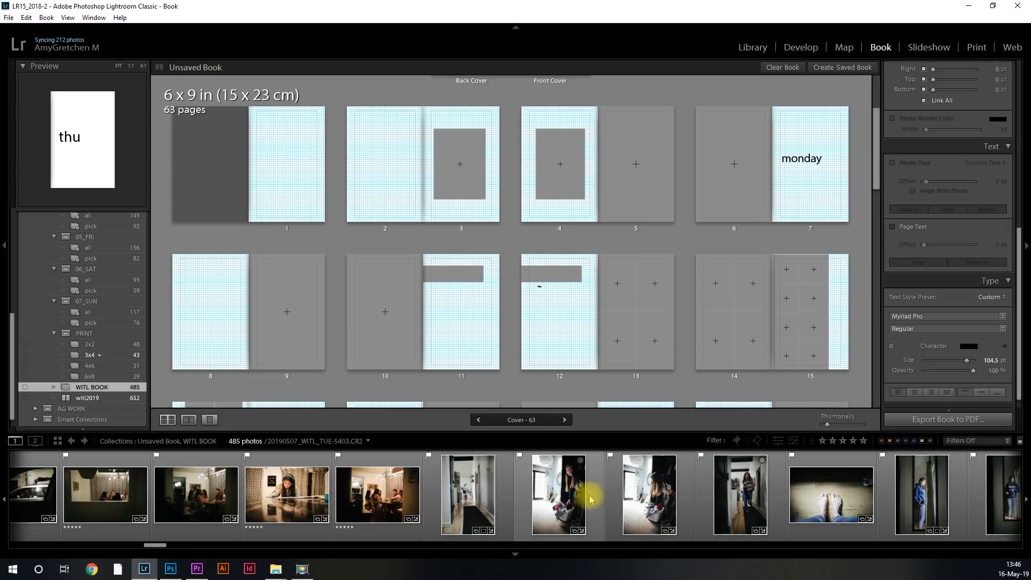
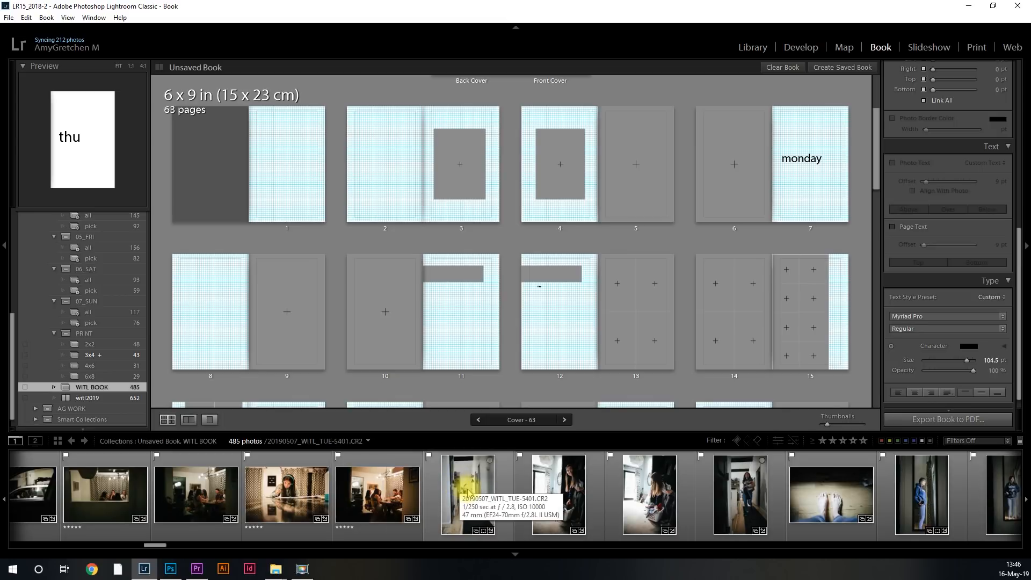
scroll(469, 493, "down", 20)
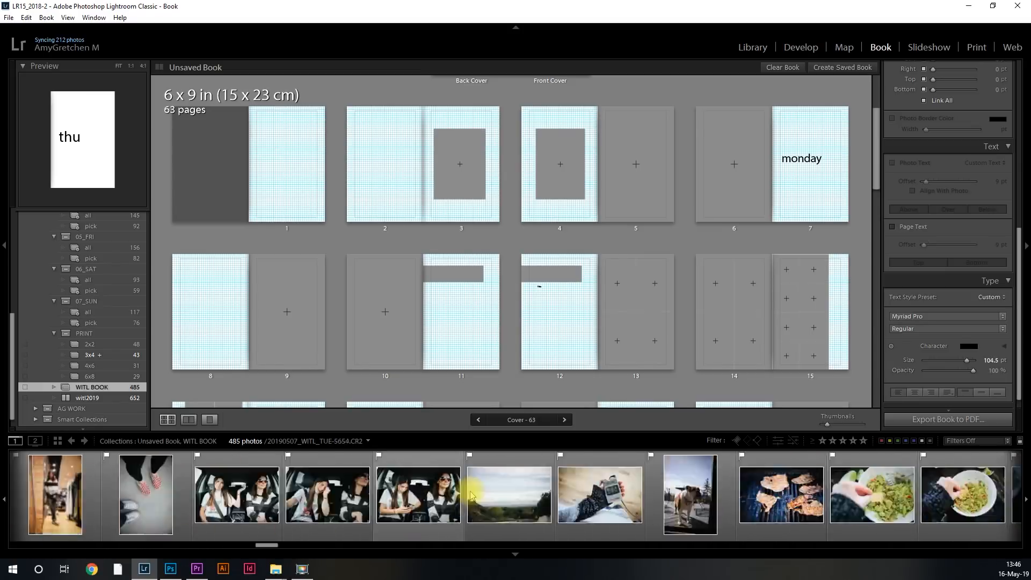
scroll(470, 494, "down", 20)
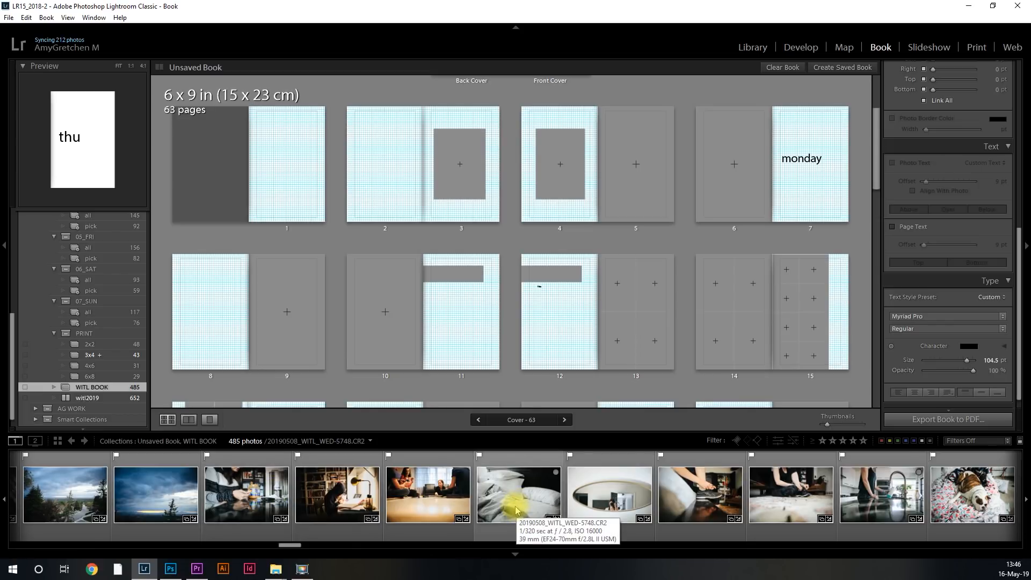
scroll(515, 510, "up", 15)
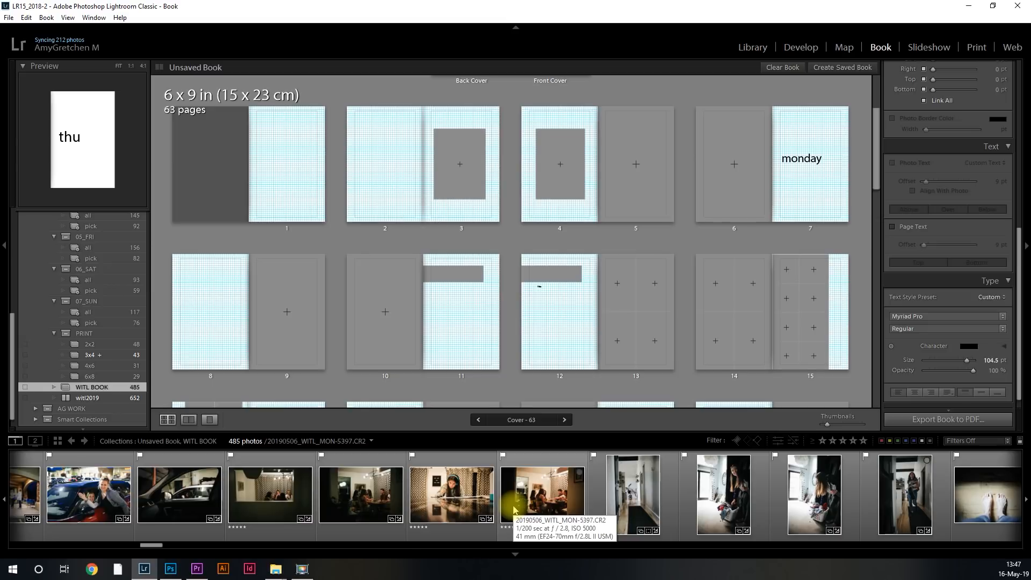
scroll(514, 509, "up", 10)
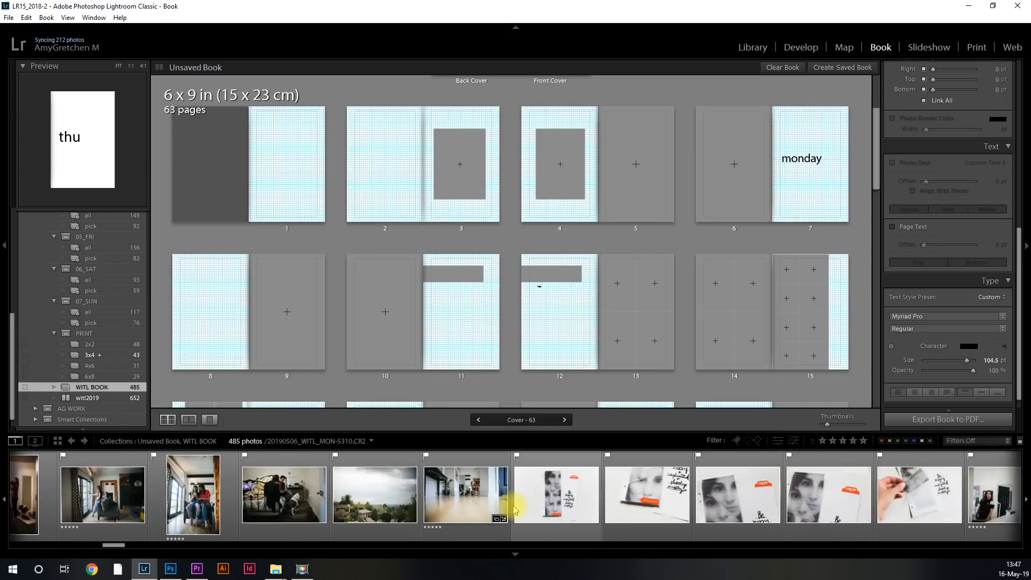
scroll(514, 509, "up", 1)
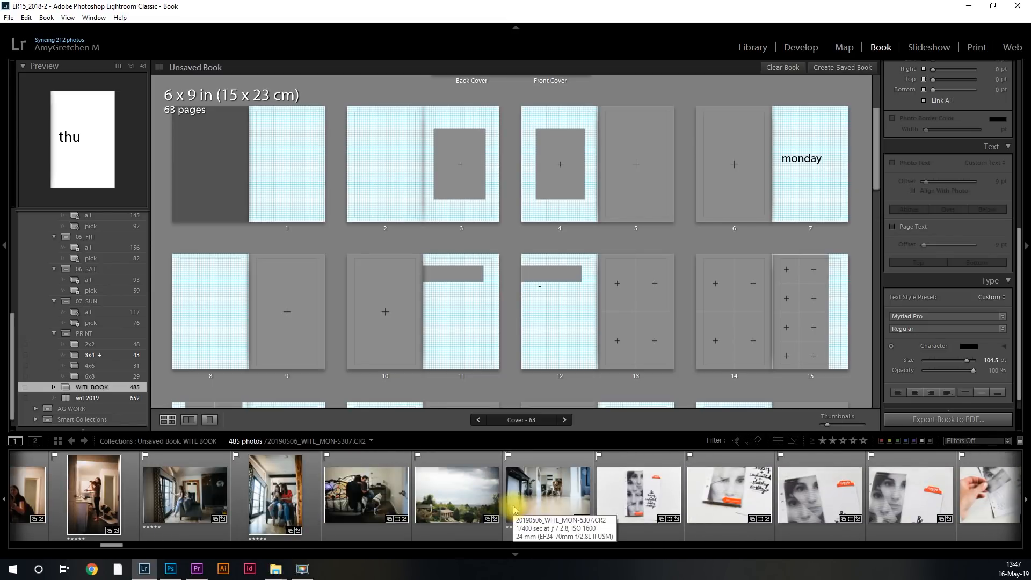
scroll(514, 510, "up", 20)
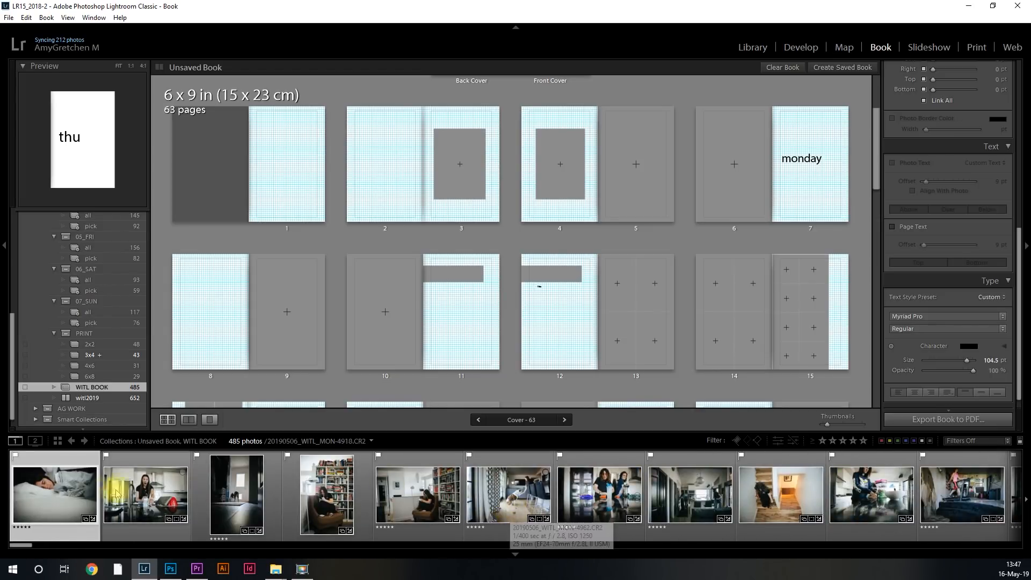
scroll(107, 493, "down", 7)
scroll(107, 493, "up", 7)
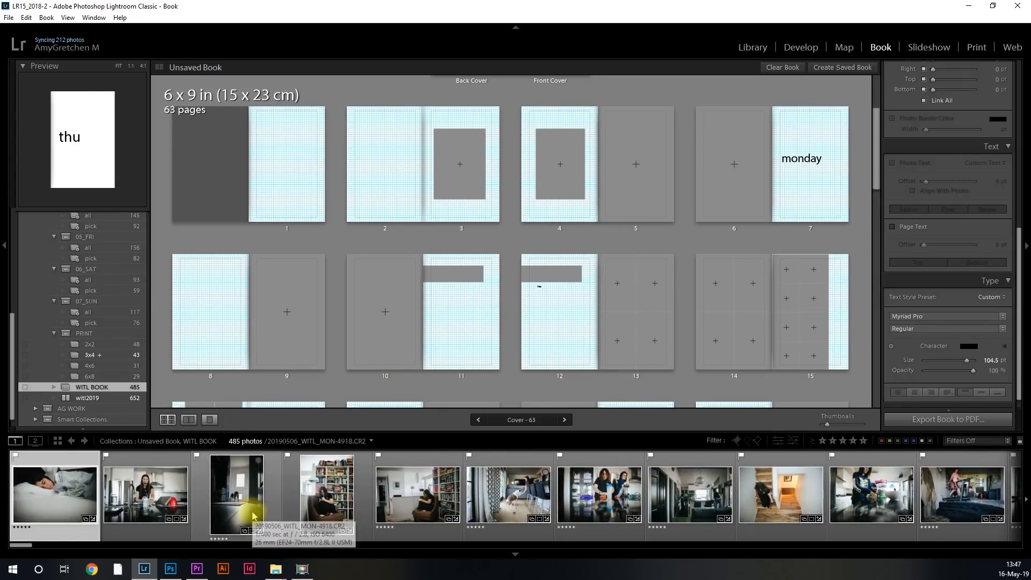
Place the first filmstrip photo, the woman asleep in bed, in the full-page photo cell on page 9.
left_click(73, 497)
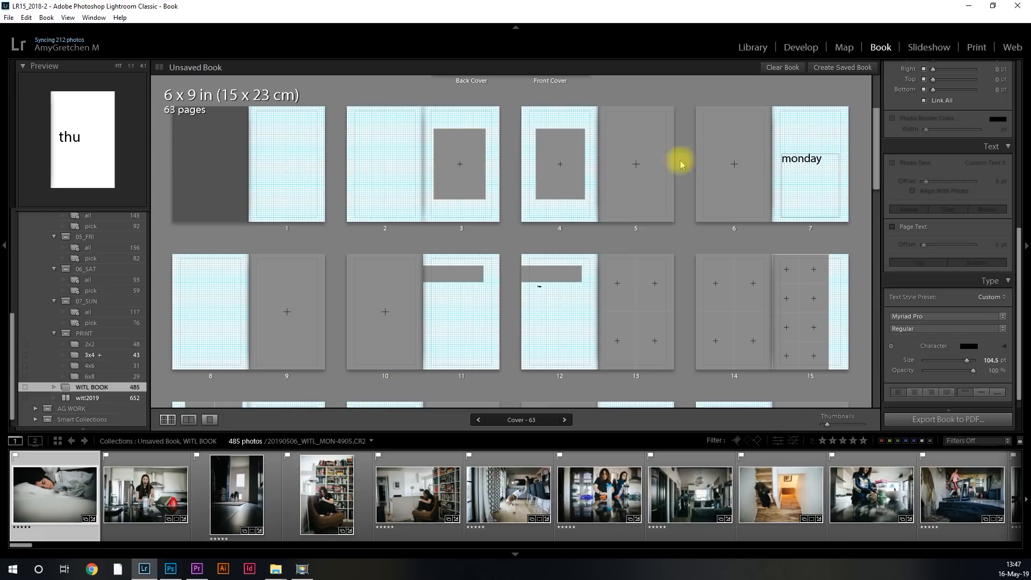
scroll(647, 180, "up", 3)
scroll(618, 194, "down", 3)
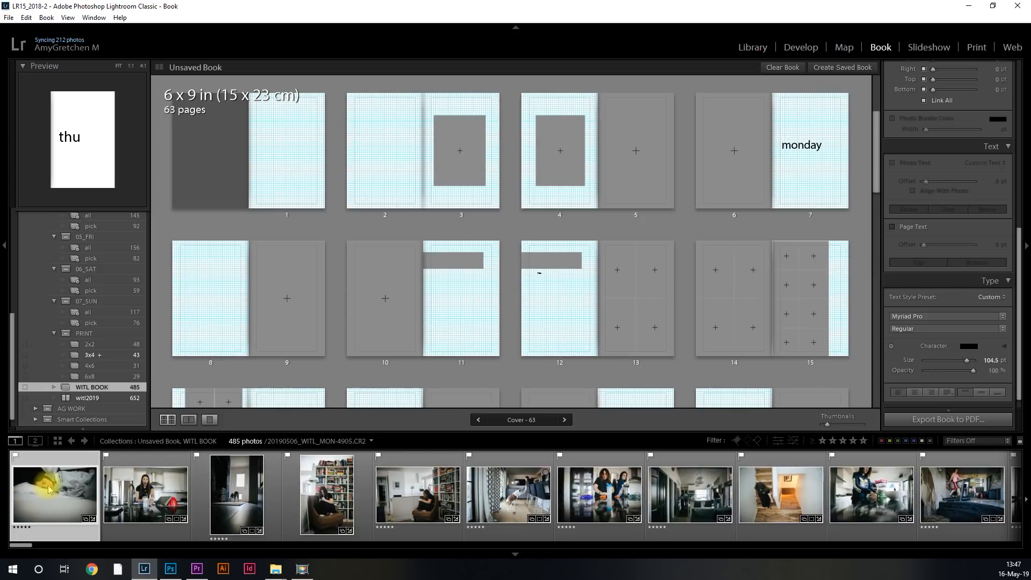
left_click_drag(48, 501, 268, 312)
left_click(309, 319)
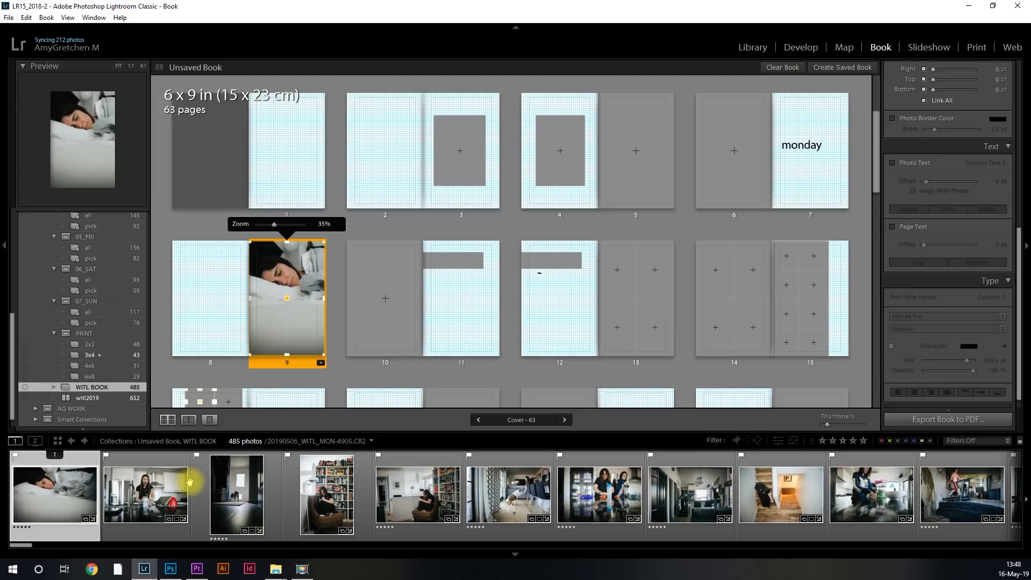
Place the treadmill photo from the filmstrip in the upper-left cell of the four-photo grid on page 13.
scroll(197, 493, "down", 5)
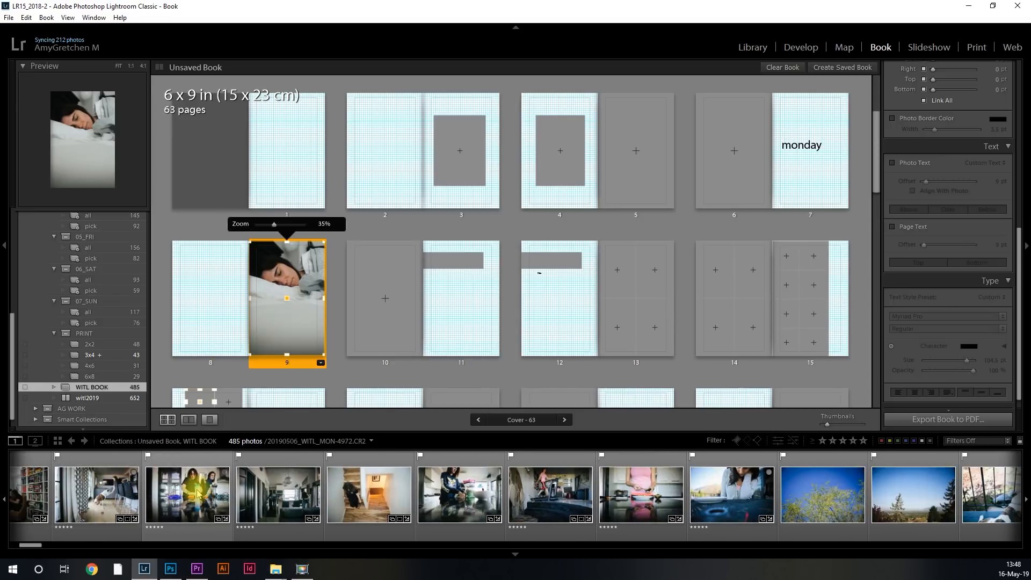
scroll(197, 492, "down", 2)
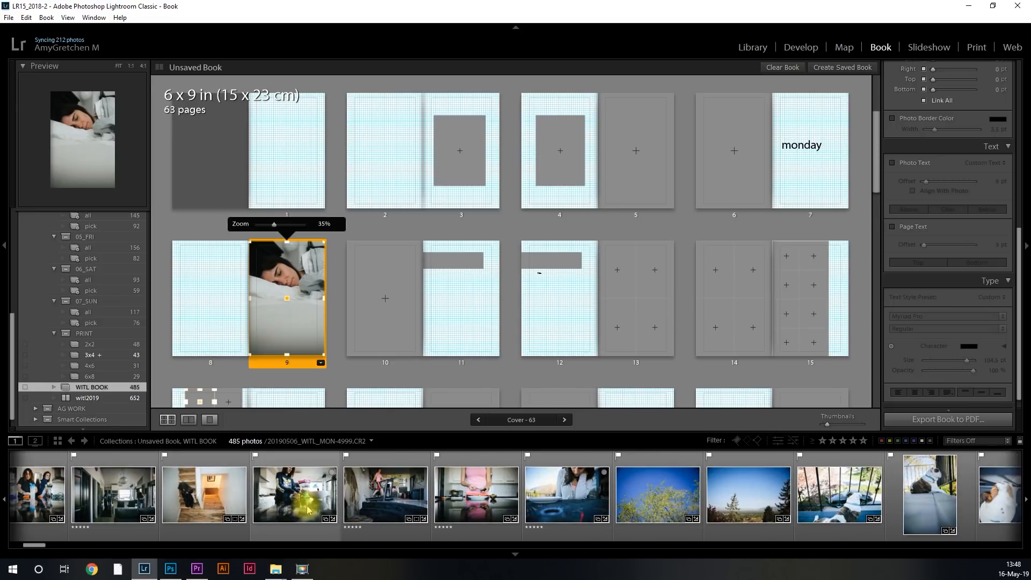
scroll(279, 503, "down", 1)
left_click_drag(300, 502, 615, 290)
Place photo 20190506_WITL_MON-4962 in the second-row right cell of the eight-photo grid on page 15.
scroll(440, 468, "up", 3)
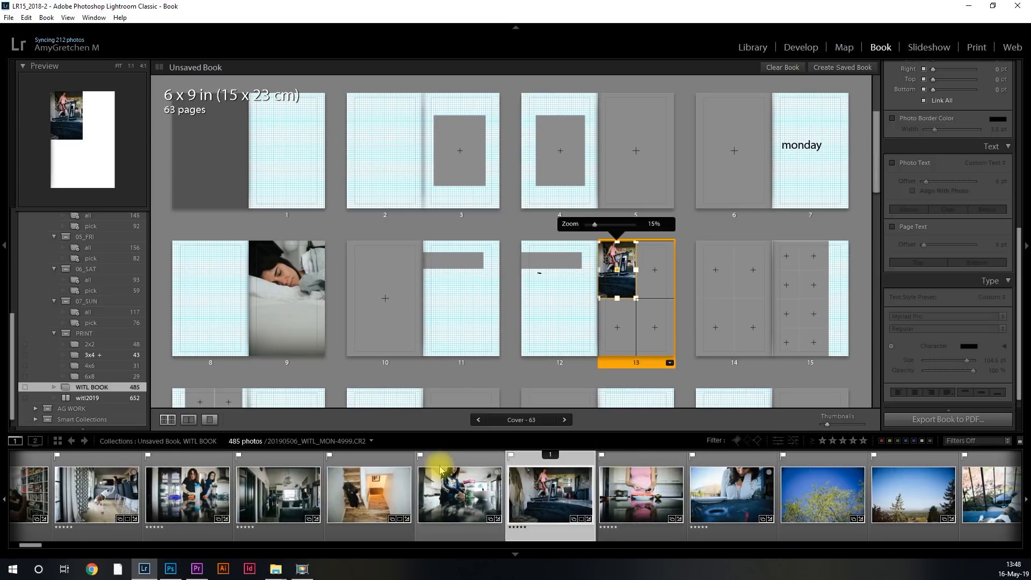
scroll(438, 473, "up", 1)
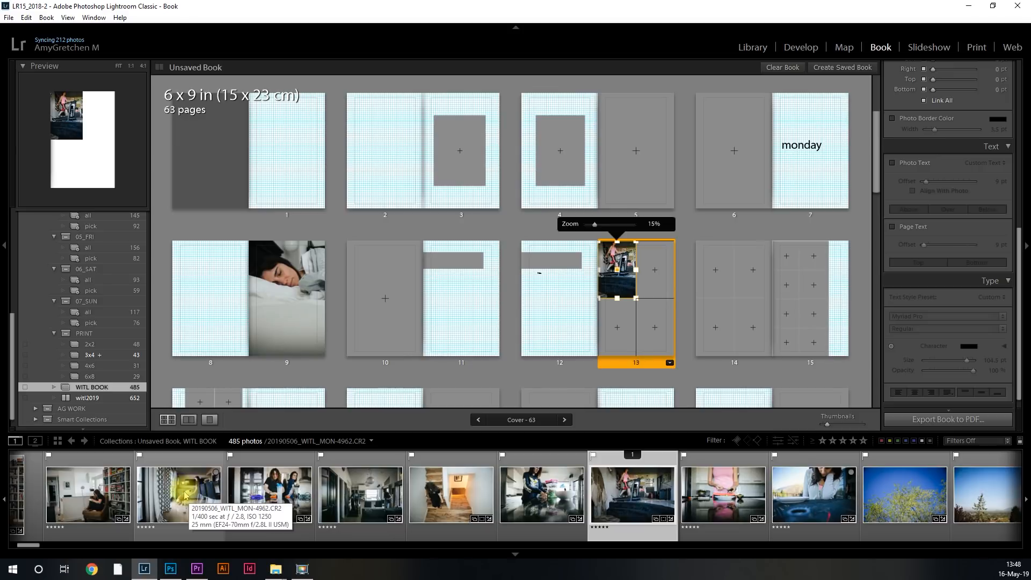
left_click_drag(191, 498, 814, 280)
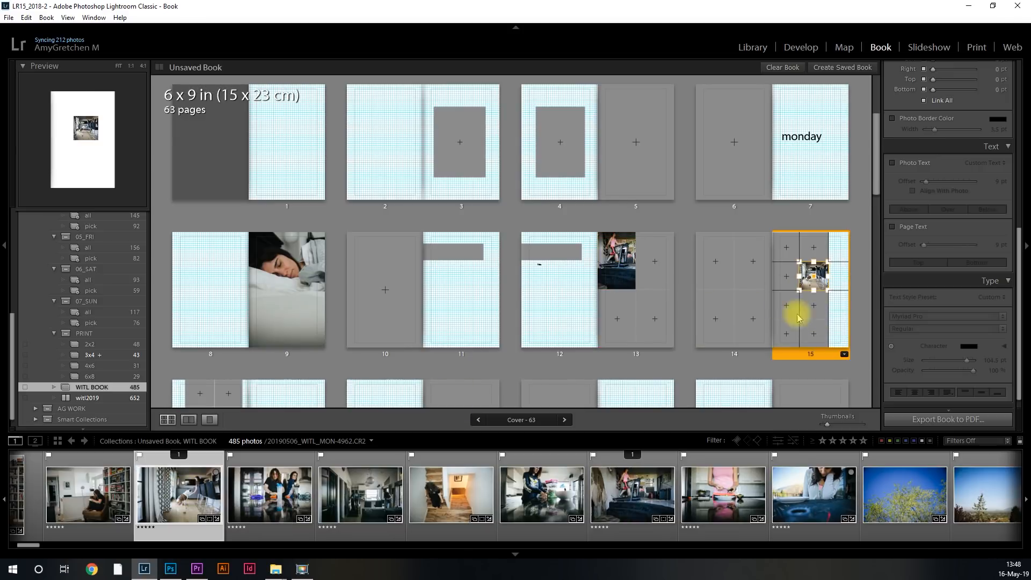
Browse more of Monday's photos and review the page layouts from page 8 into the Tuesday section.
scroll(376, 516, "down", 8)
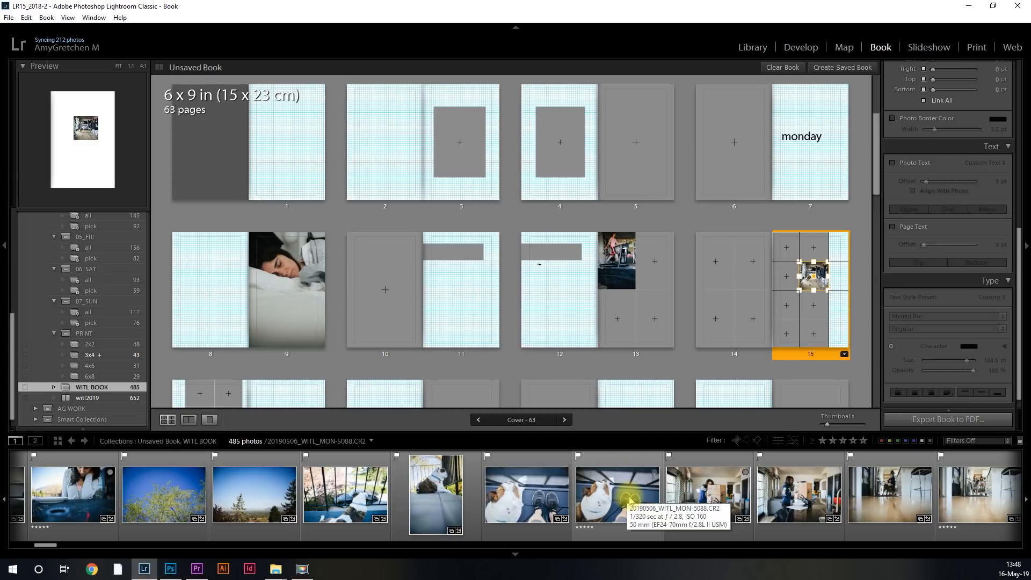
scroll(622, 498, "down", 4)
scroll(606, 497, "up", 4)
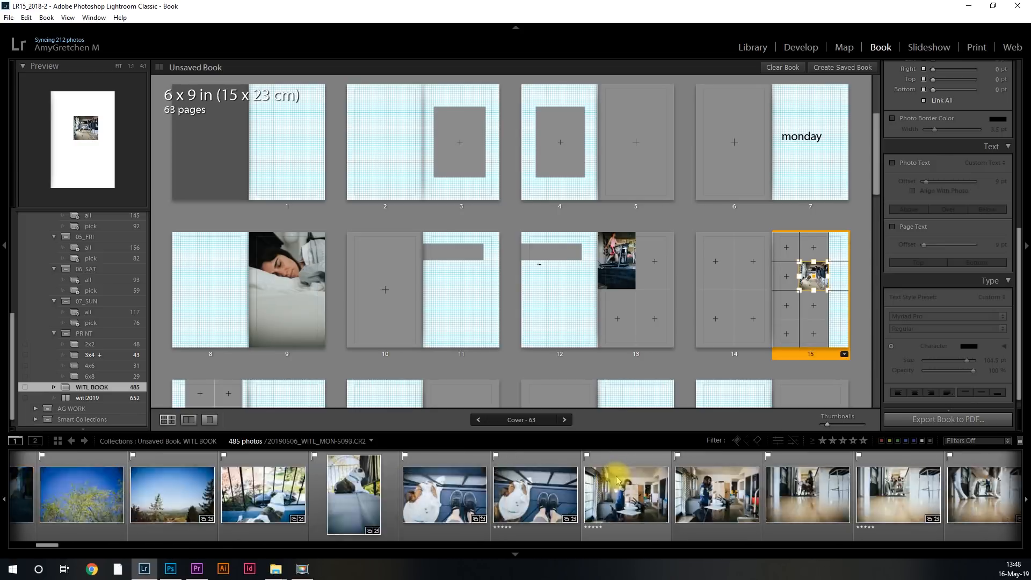
scroll(410, 370, "down", 2)
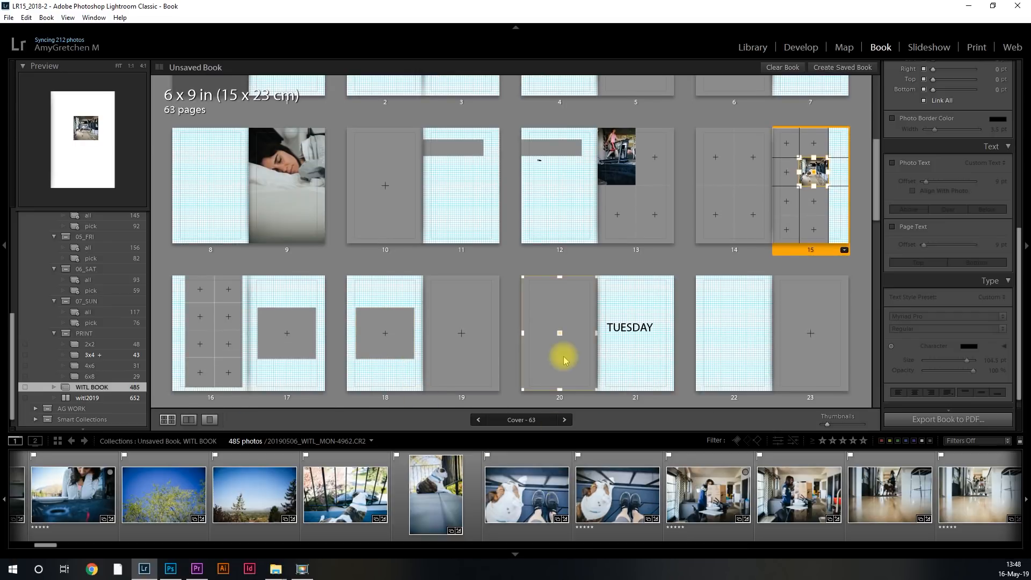
scroll(563, 360, "up", 2)
scroll(563, 360, "down", 3)
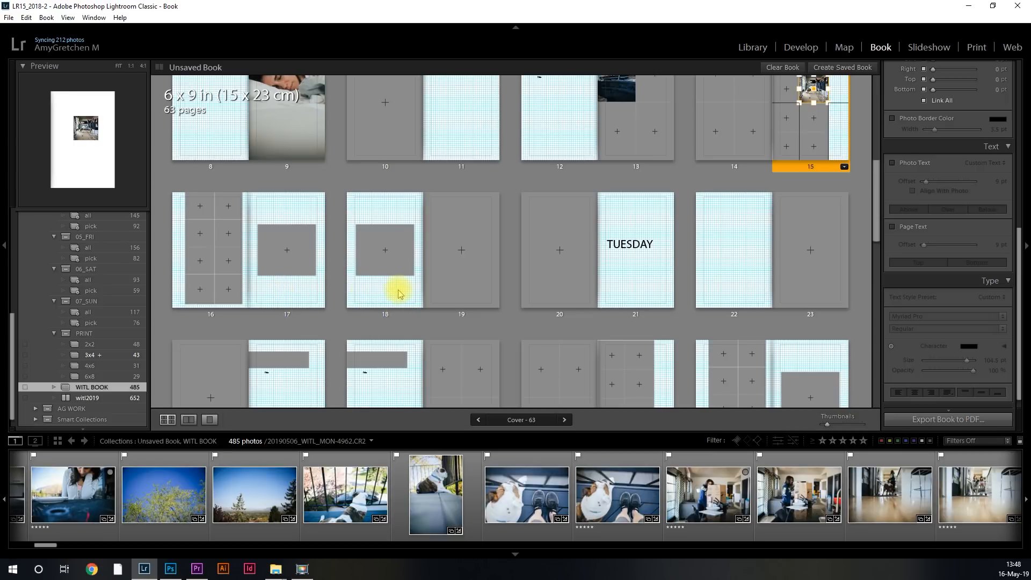
scroll(528, 319, "down", 5)
scroll(529, 321, "up", 4)
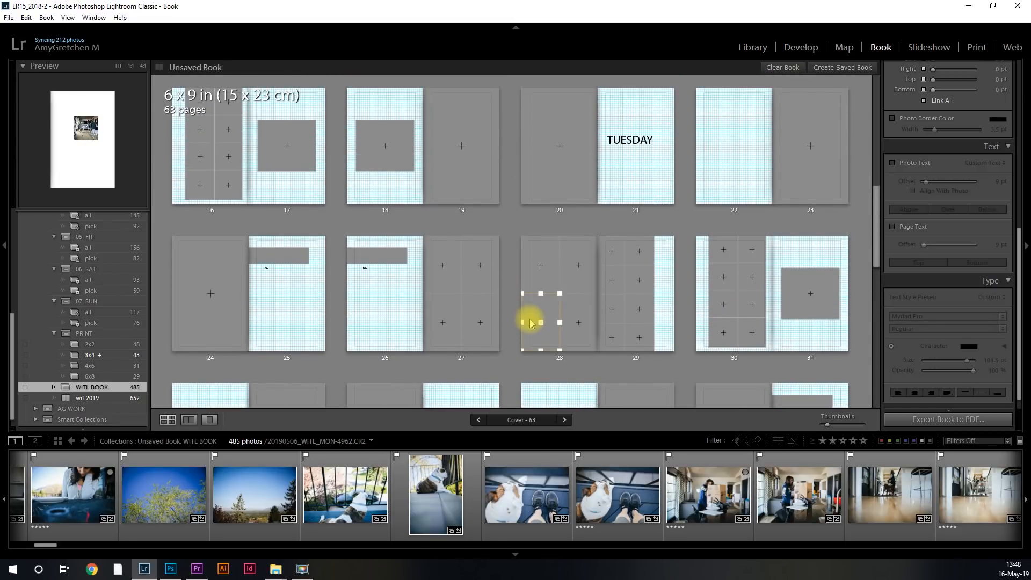
Add two pages after page 18, both using the 2 Photos layout with two stacked full-width cells.
left_click(383, 202)
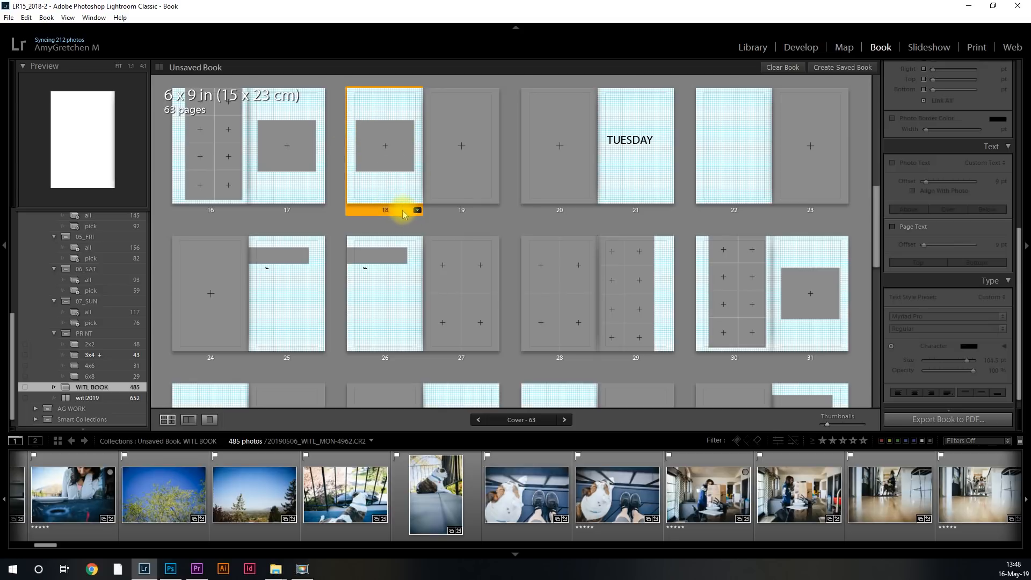
scroll(924, 215, "up", 5)
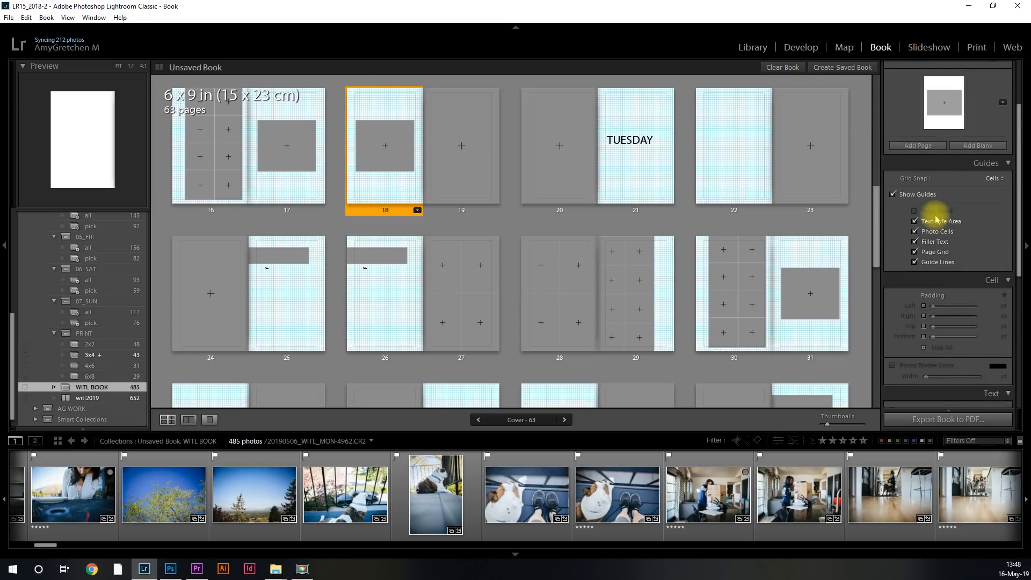
left_click(979, 146)
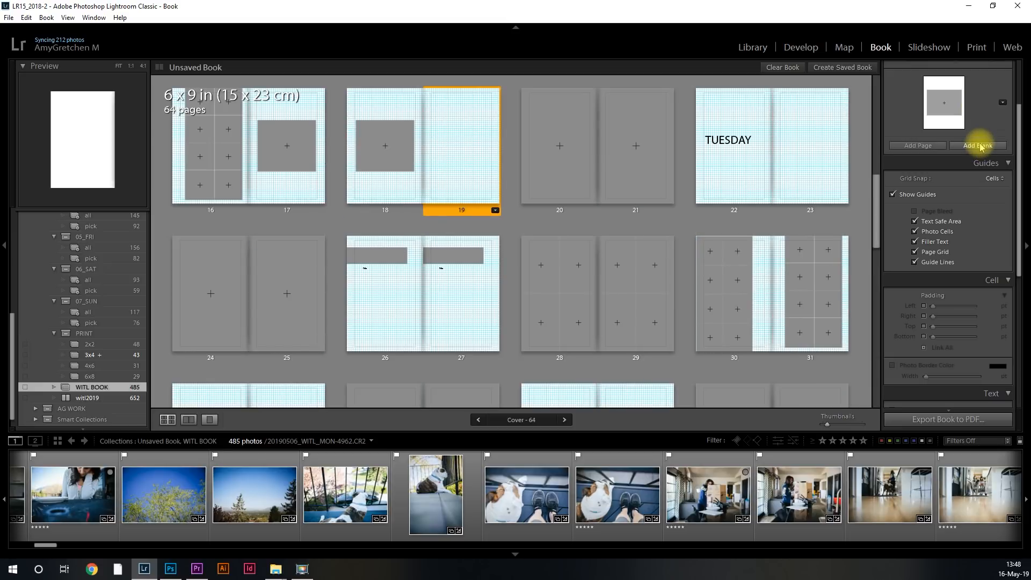
left_click(495, 211)
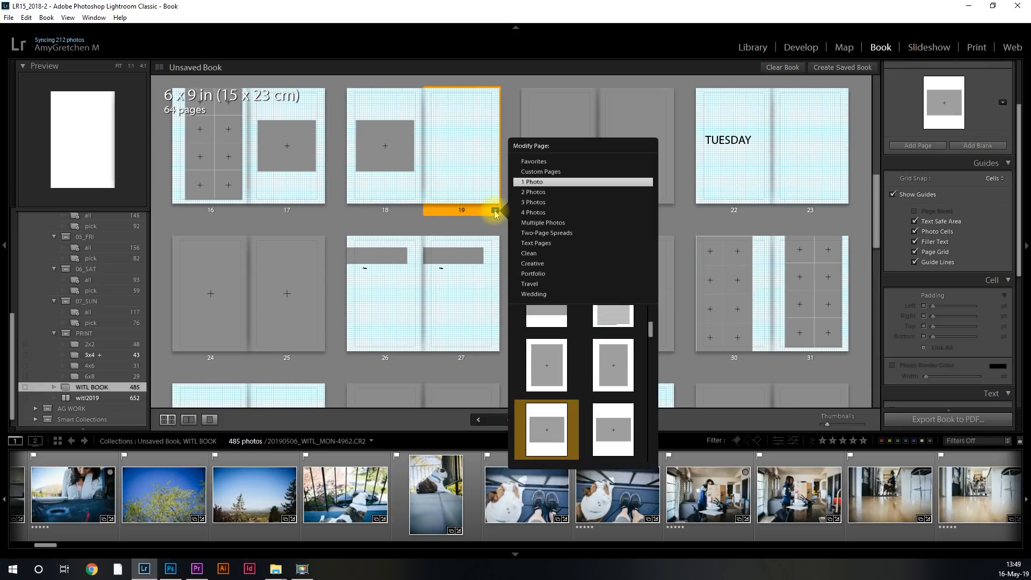
left_click(537, 192)
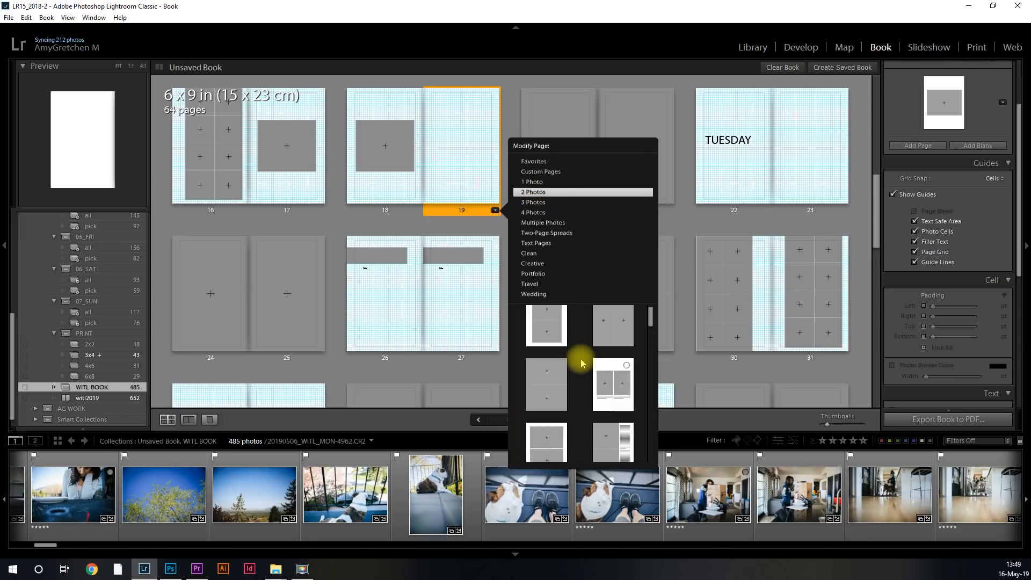
left_click(551, 386)
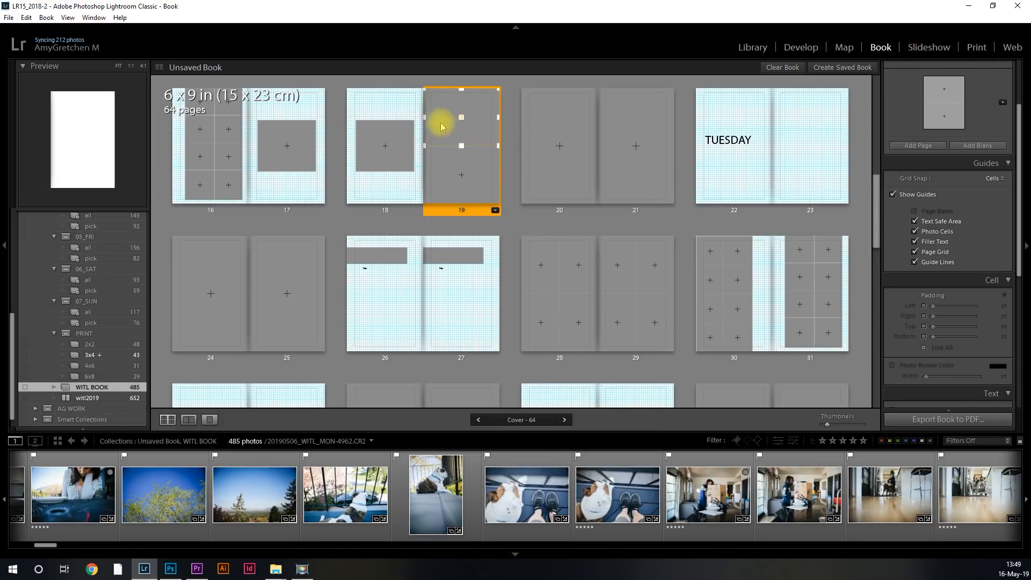
left_click(931, 148)
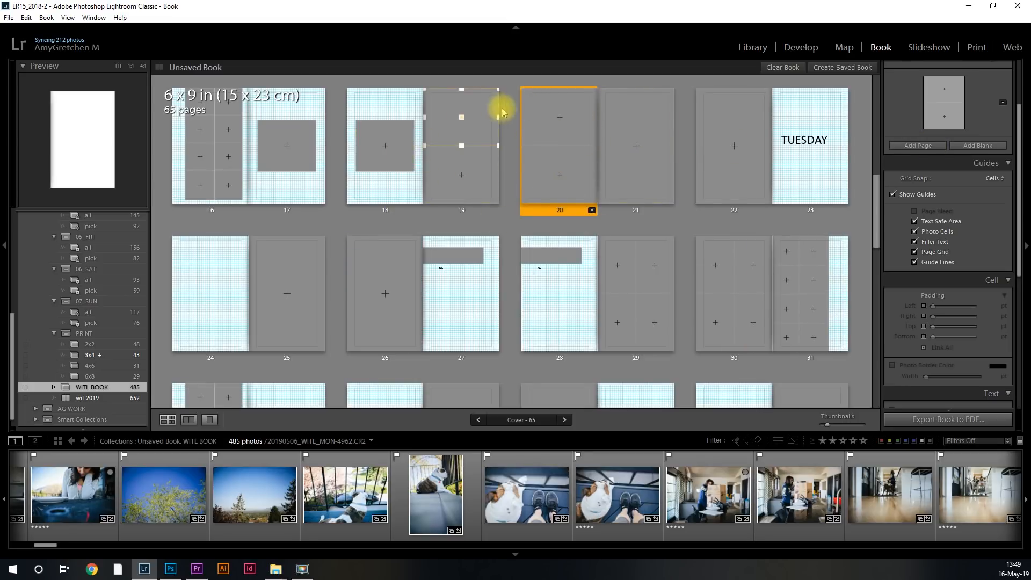
Try the stacked two-photo page ahead of page 18, and move it back to page 19.
mouse_move(467, 203)
left_mouse_down()
mouse_move(267, 211)
mouse_move(482, 217)
left_mouse_up()
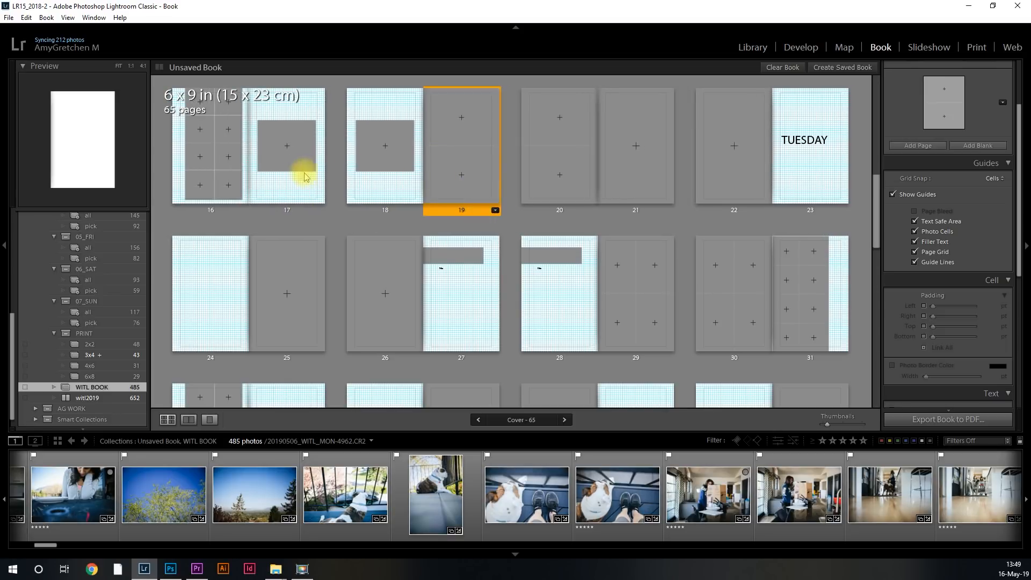
scroll(725, 244, "up", 4)
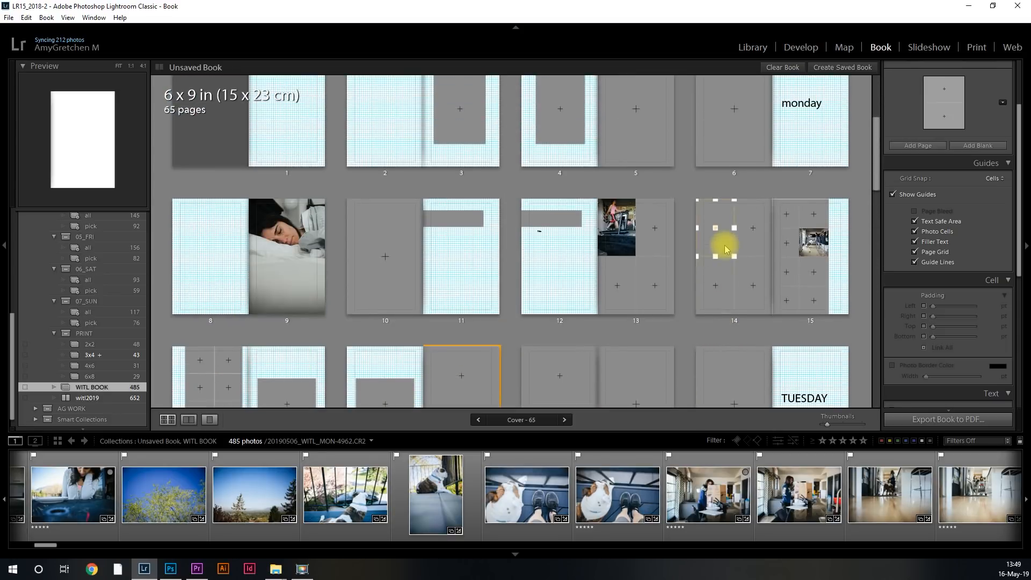
scroll(725, 245, "down", 2)
scroll(725, 246, "down", 2)
left_click_drag(461, 189, 374, 190)
scroll(463, 204, "up", 3)
scroll(389, 290, "down", 1)
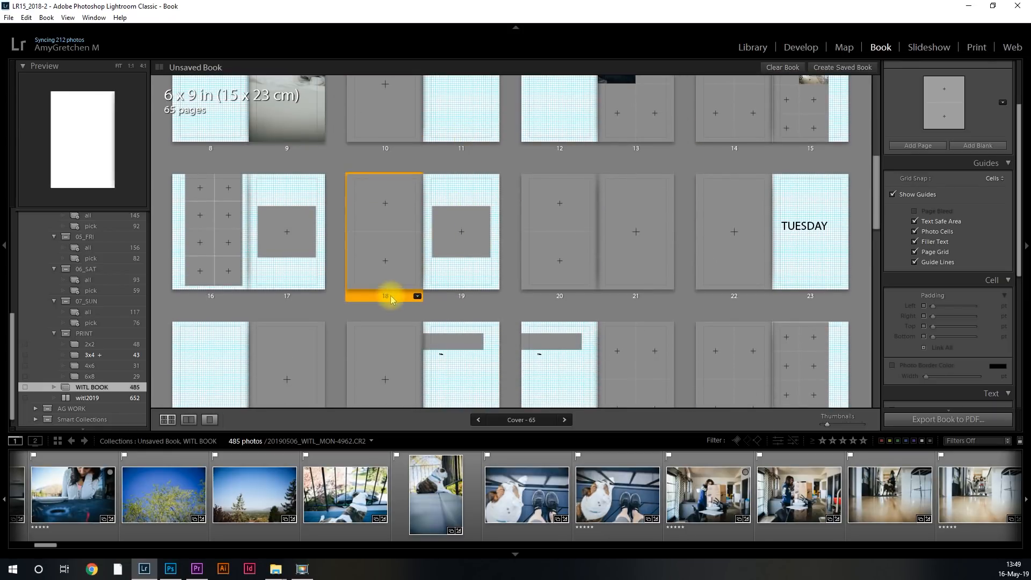
left_click_drag(391, 300, 490, 292)
Place the dog-and-sneakers photo MON-5088 in page 19's upper cell and the adjacent starred photo of the woman in page 13's lower-right cell.
scroll(603, 327, "down", 1)
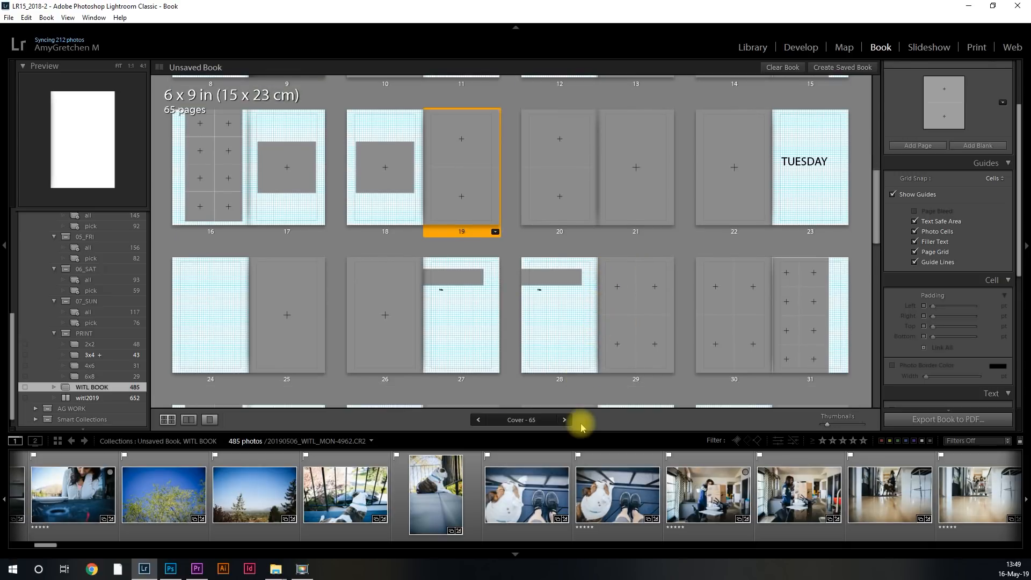
left_click_drag(617, 489, 432, 144)
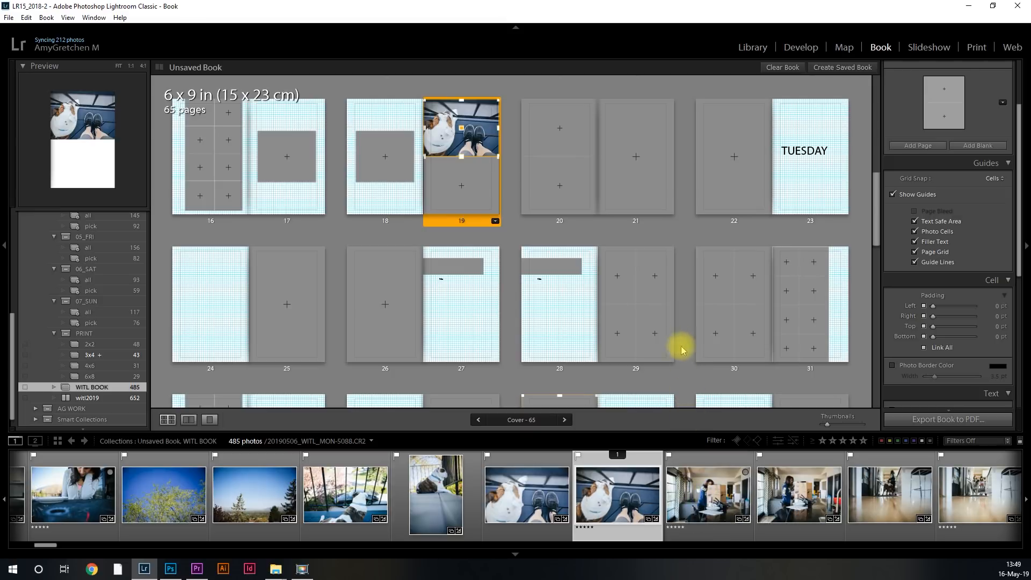
scroll(677, 339, "up", 2)
left_click_drag(709, 494, 655, 203)
Place the towel-and-feet photo MON-5154 in page 13's lower-left cell and the open-magazine photo MON-5152 in page 19's lower cell.
scroll(679, 473, "down", 8)
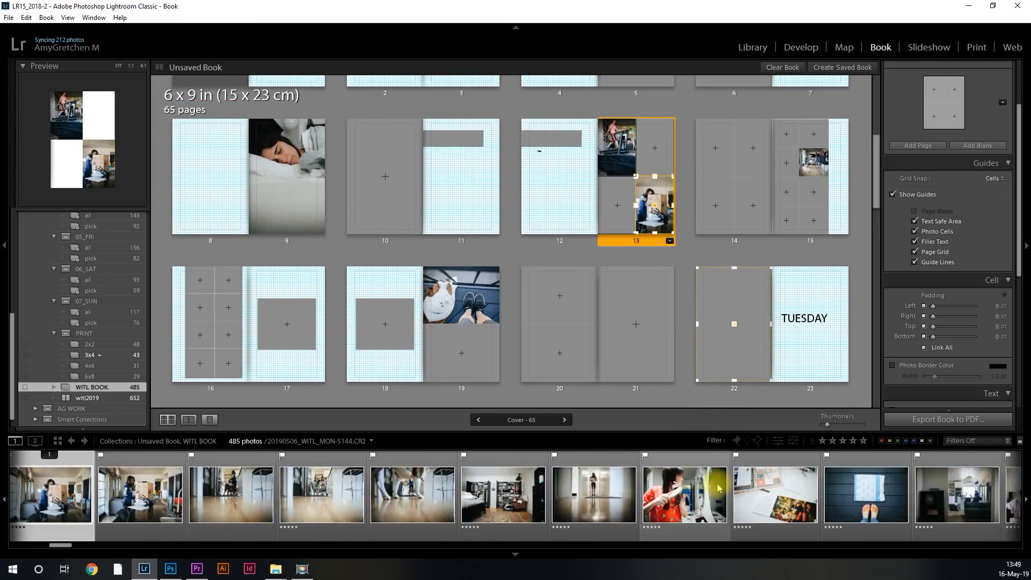
scroll(671, 473, "down", 3)
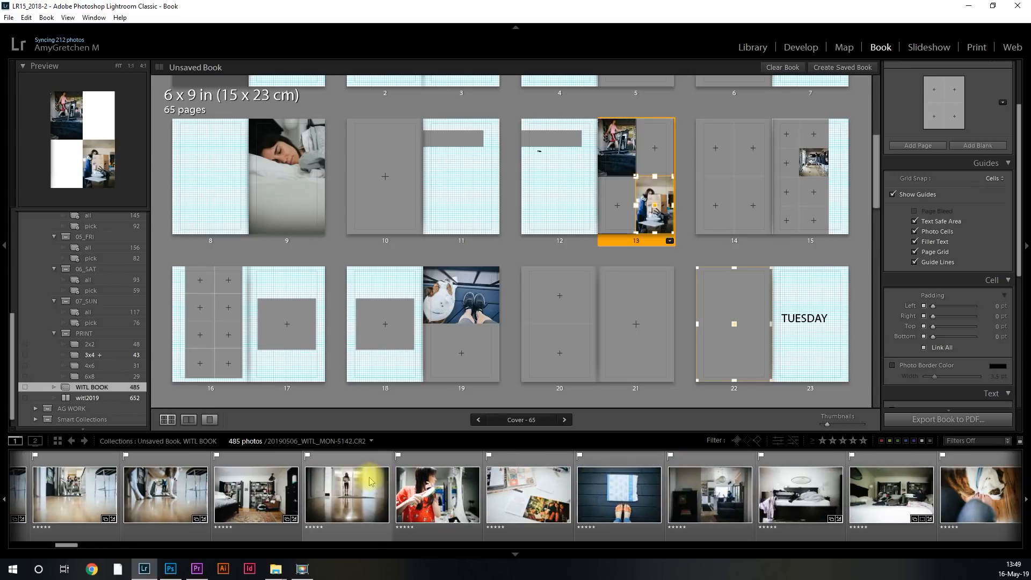
left_click_drag(593, 490, 624, 208)
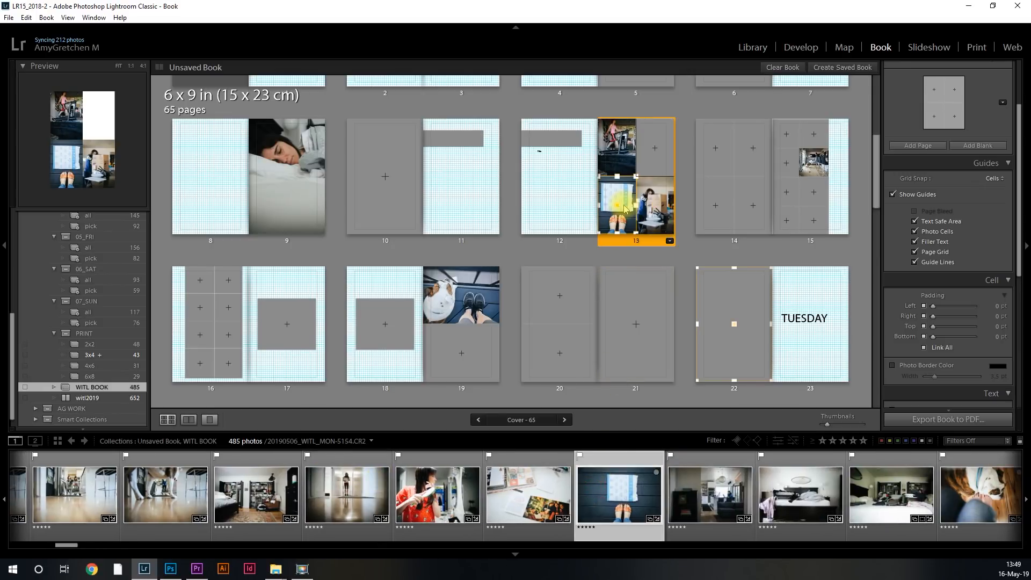
left_click(665, 145)
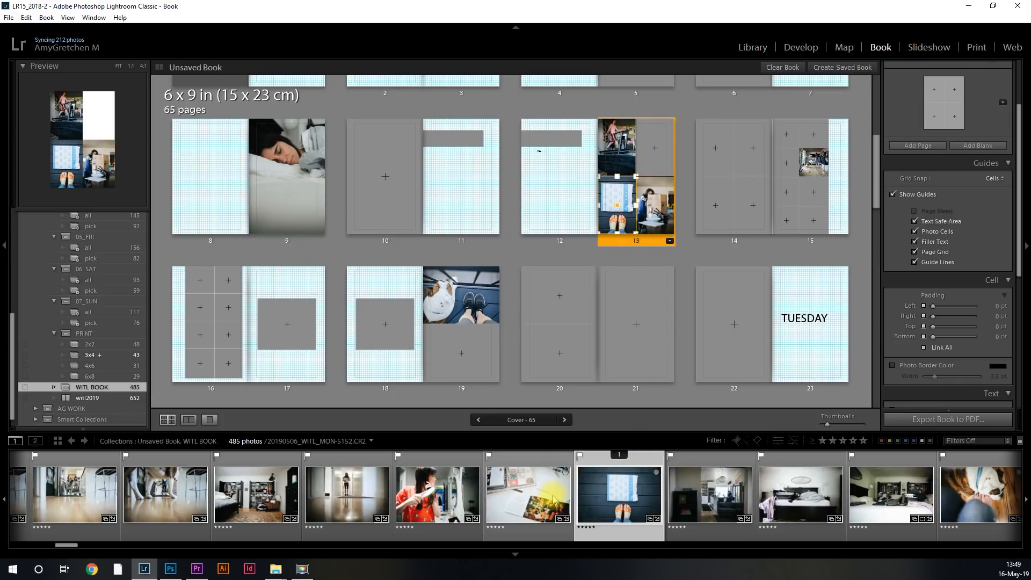
left_click_drag(553, 499, 460, 369)
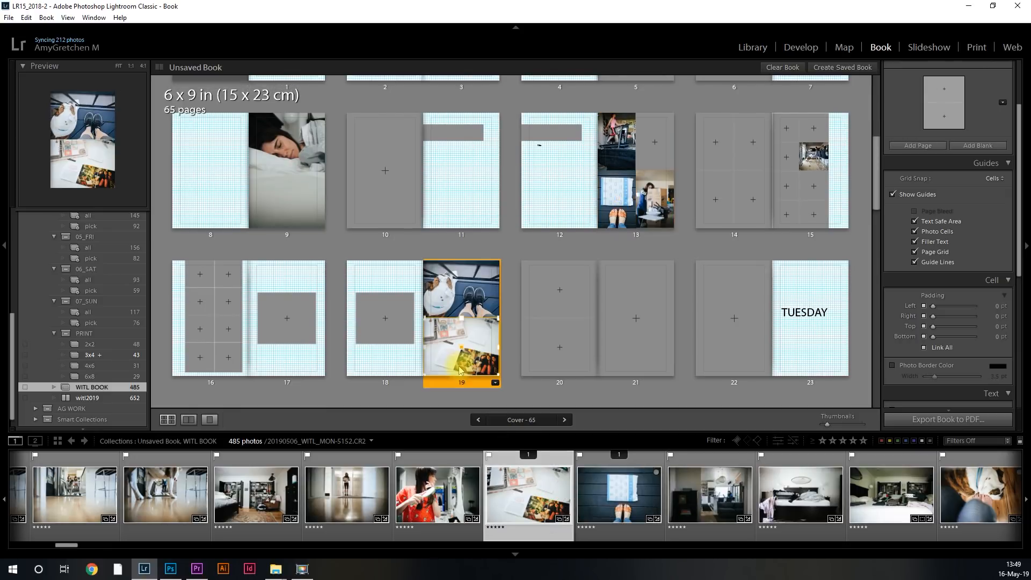
Place the room interior photo MON-5162 in the third-row left cell of the eight-photo grid on page 16.
scroll(649, 454, "down", 2)
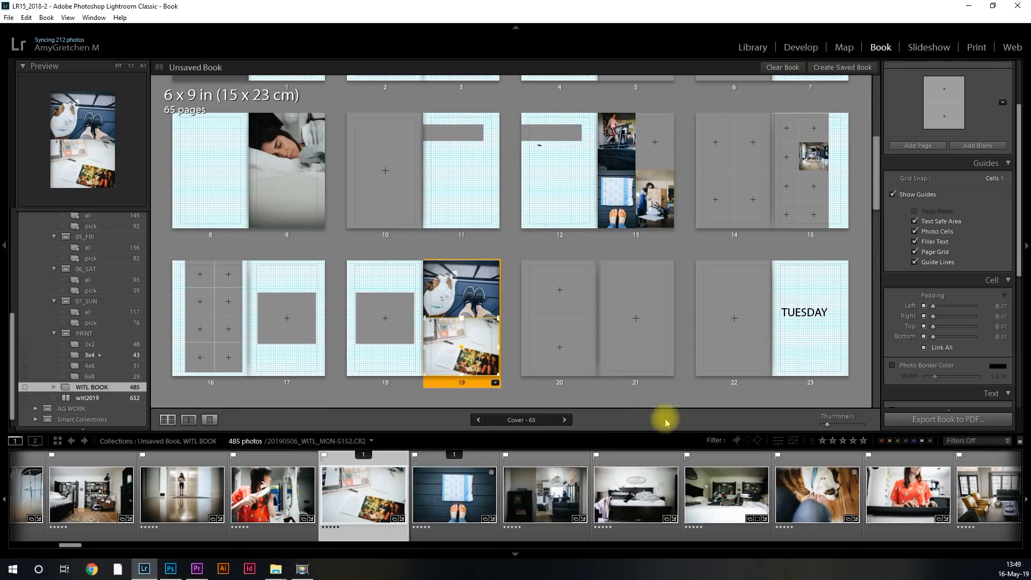
scroll(718, 491, "down", 1)
left_click_drag(719, 491, 200, 328)
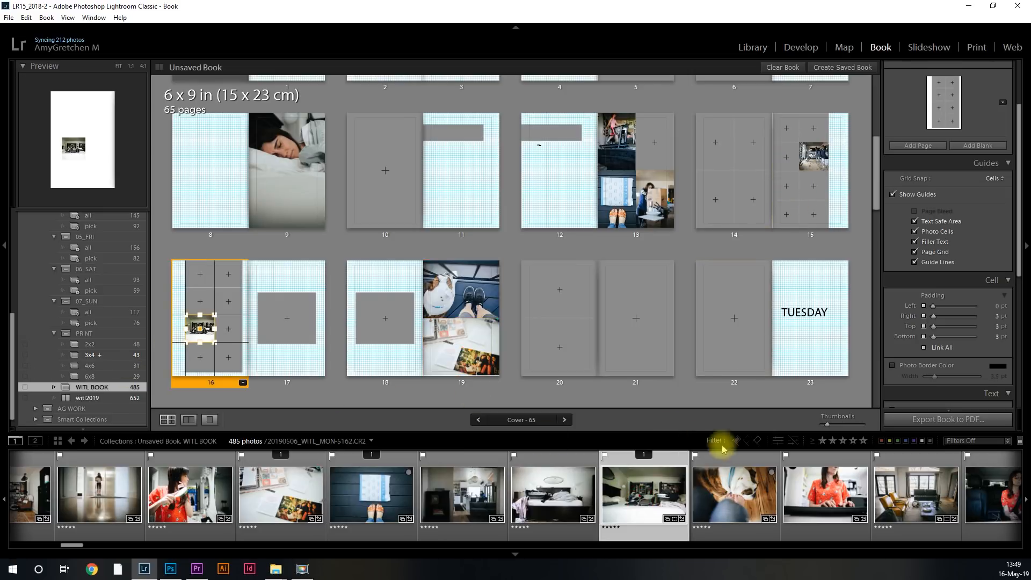
Place the close-up photo MON-5177 in page 14's lower-right cell and the red-top photo MON-5182 in page 16's second-row right cell.
left_click_drag(749, 492, 746, 215)
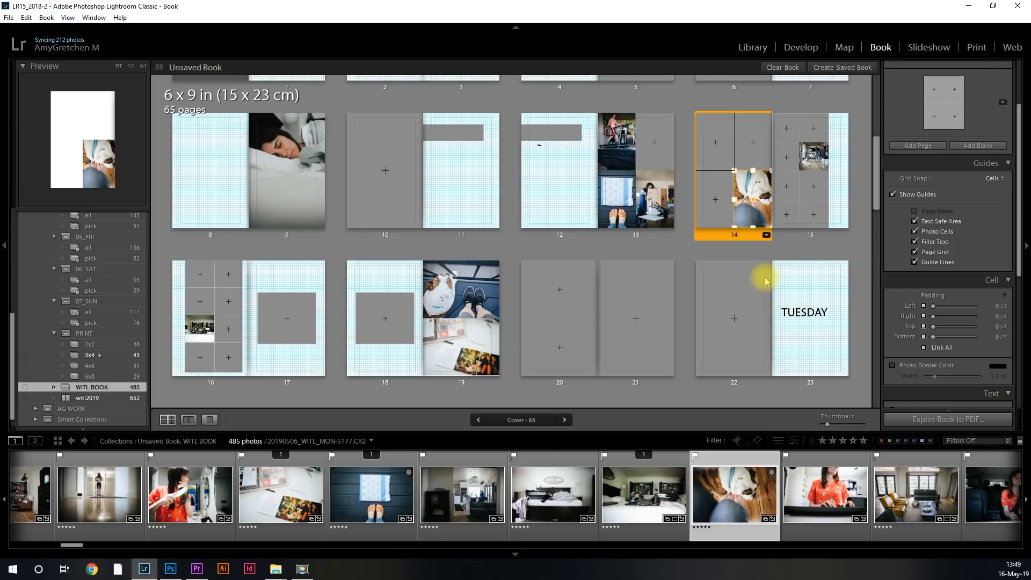
scroll(746, 494, "down", 8)
left_click_drag(337, 501, 235, 298)
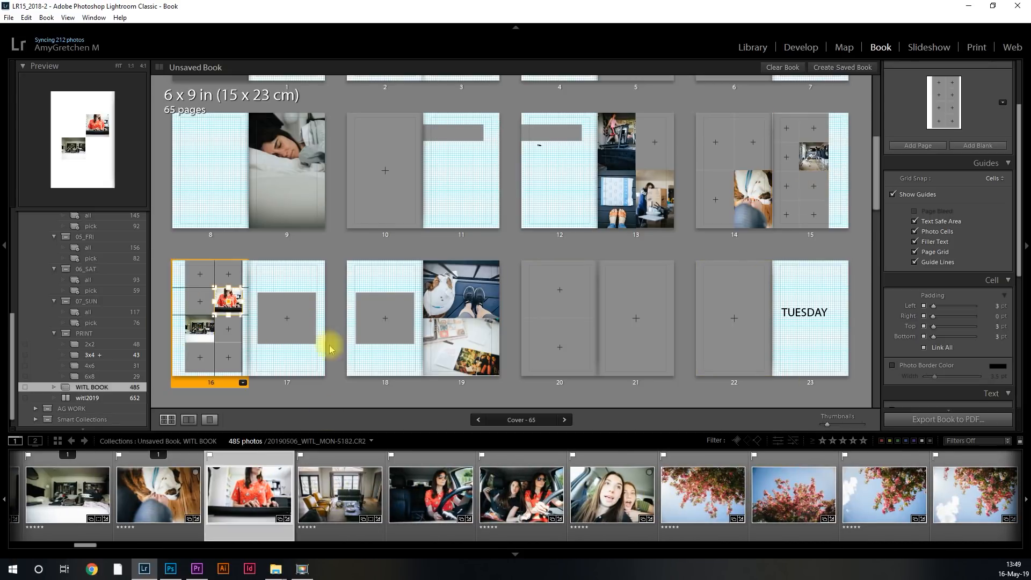
Fill page 21 with the pink blossom photo MON-5213, and replace it with the blossom photo MON-5223.
left_click(637, 546)
left_click_drag(553, 492, 553, 491)
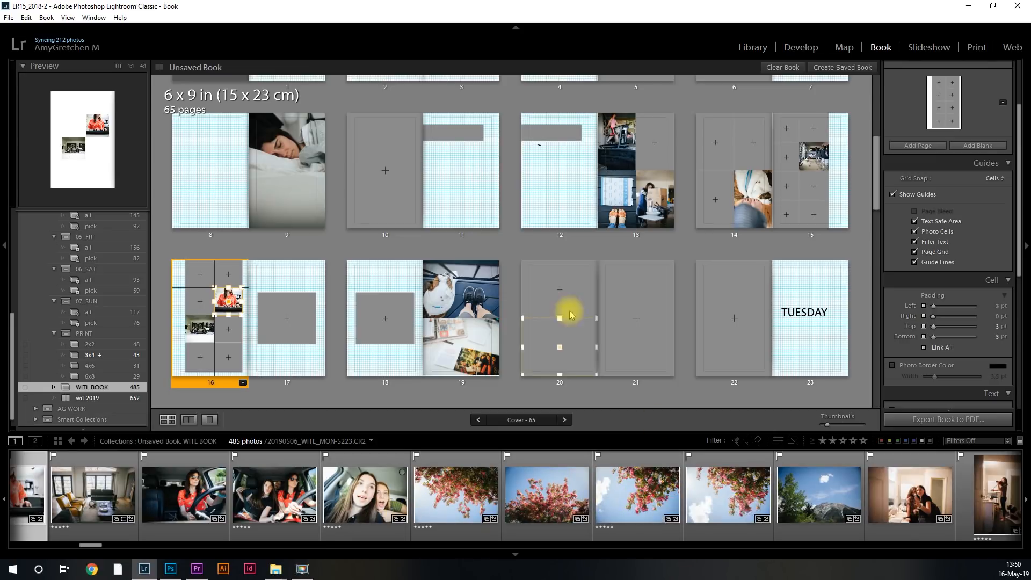
left_click_drag(449, 510, 643, 337)
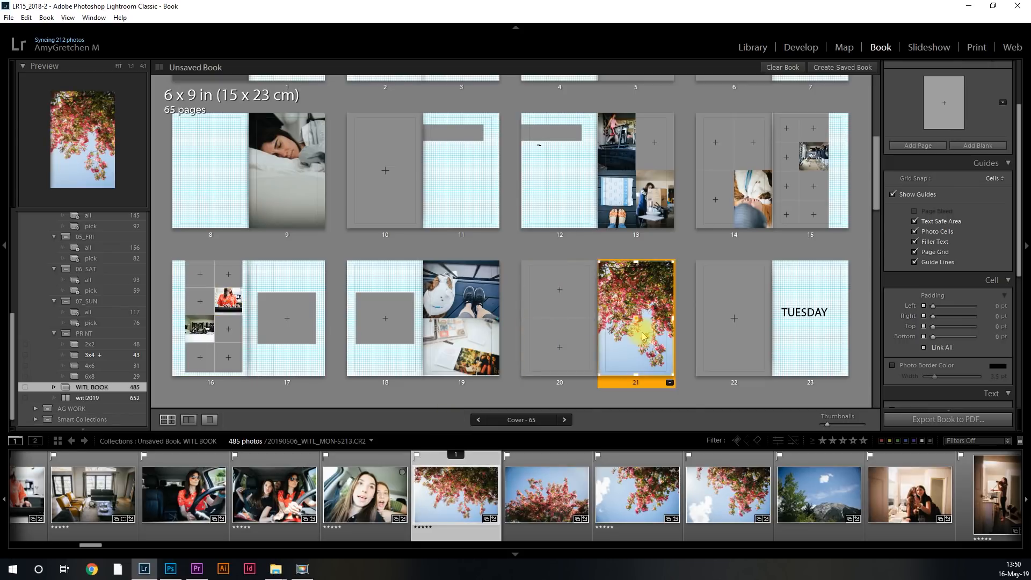
mouse_move(651, 298)
left_mouse_down()
mouse_move(675, 301)
mouse_move(666, 304)
left_mouse_up()
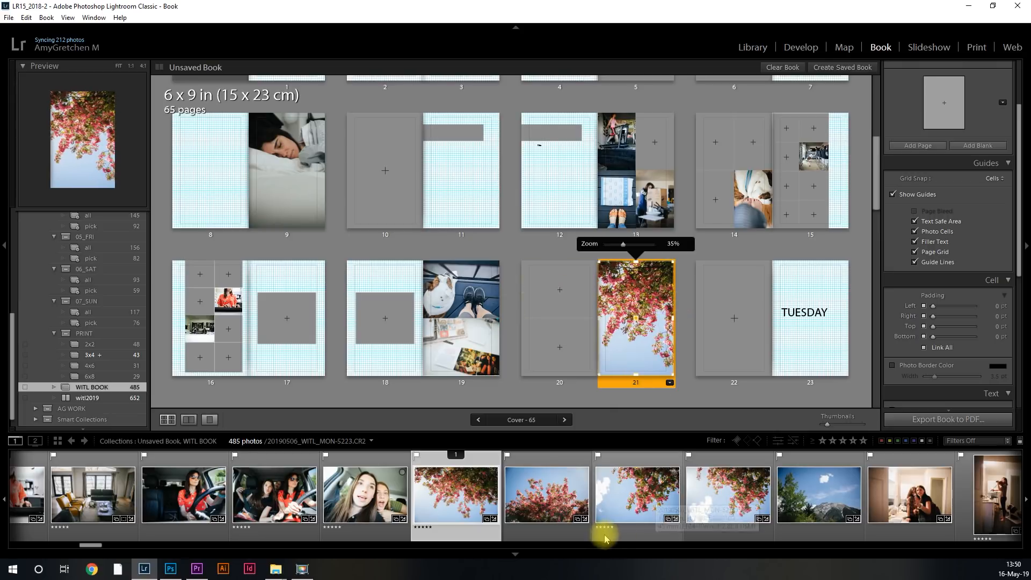
left_click_drag(645, 486, 653, 346)
left_click(653, 344)
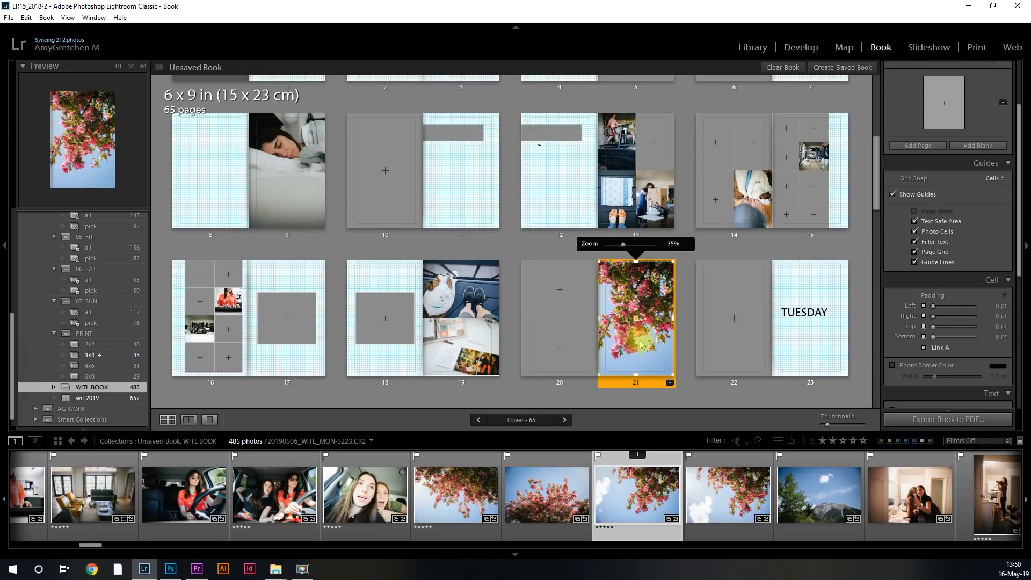
Reposition the blossom photo within page 21's cell, and place the photo of two women in a car, MON-5199, in page 20's upper cell.
left_click_drag(663, 355, 658, 344)
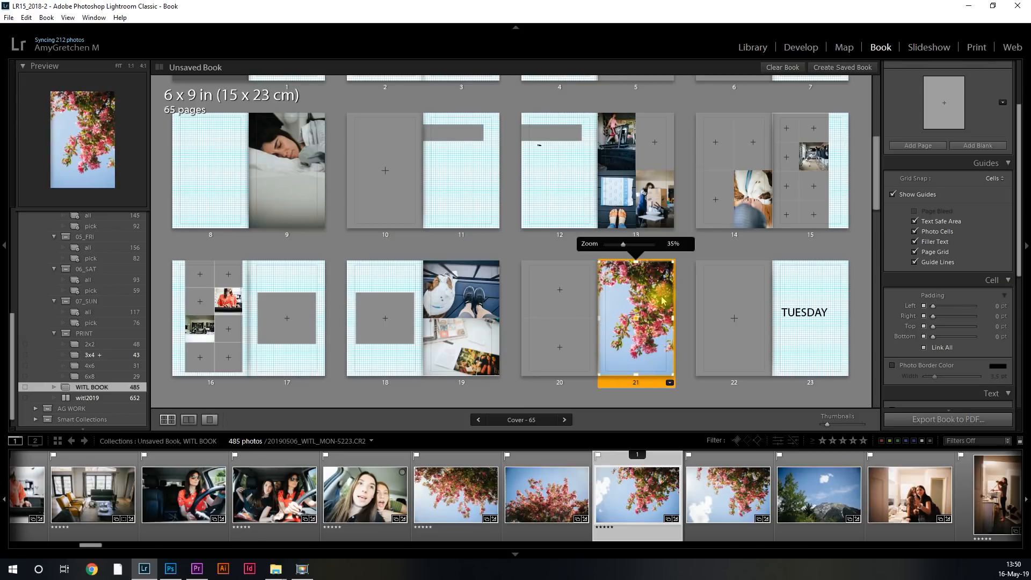
scroll(699, 494, "left", 3)
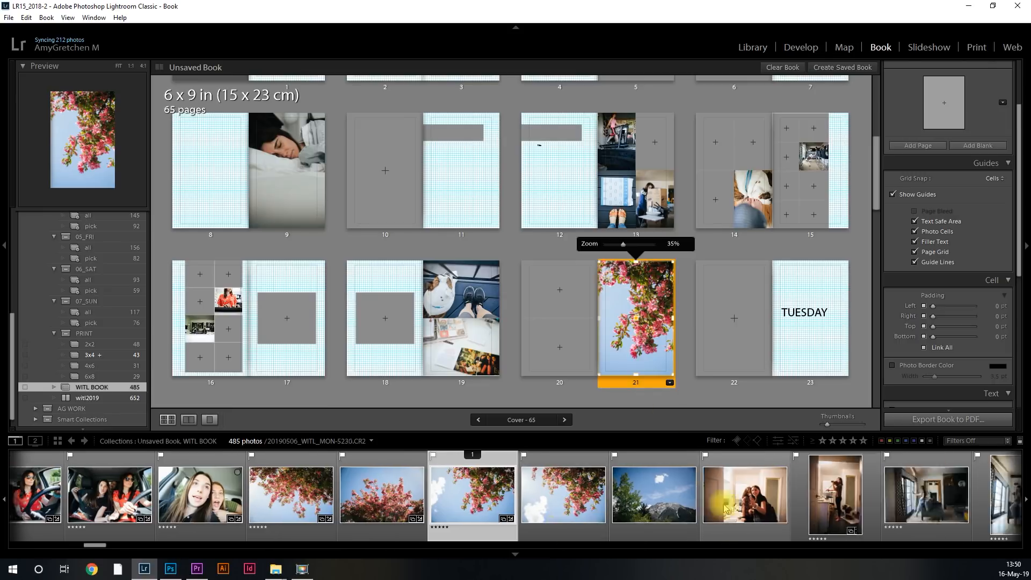
scroll(722, 514, "left", 2)
left_click_drag(605, 497, 561, 279)
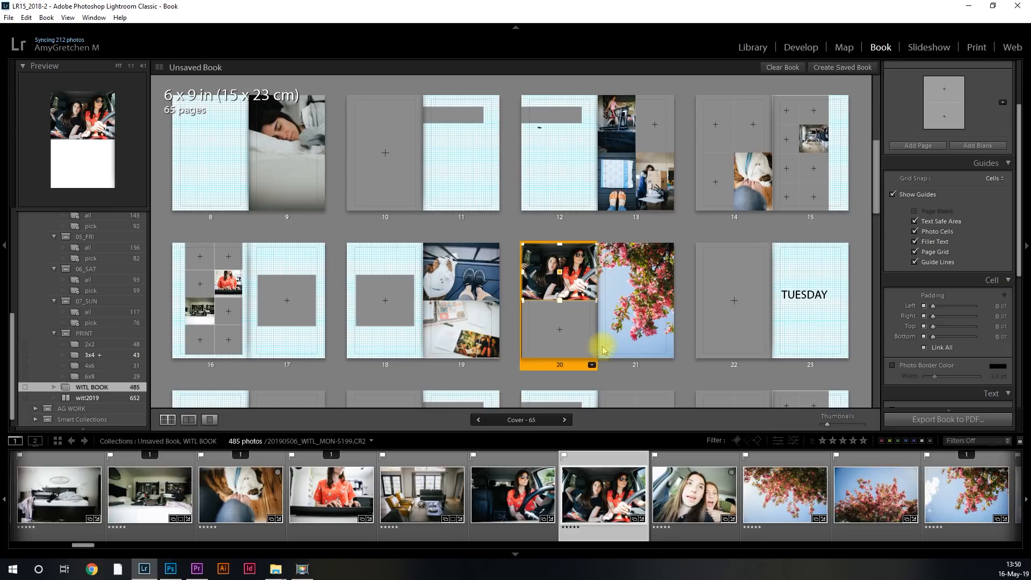
Place the selfie photo of two women in the car in page 14's lower-left cell.
scroll(693, 518, "right", 3)
scroll(695, 520, "left", 5)
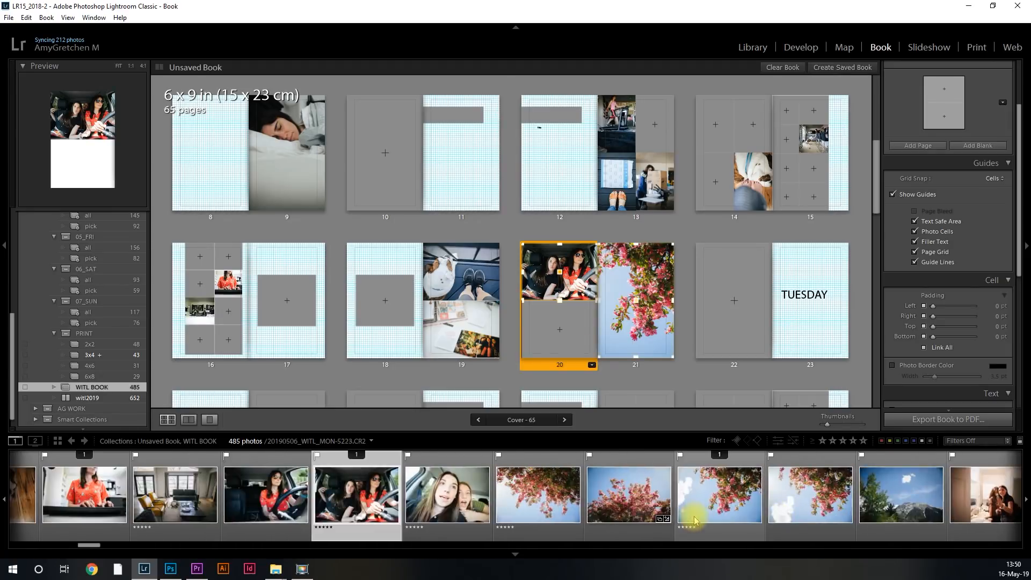
left_click_drag(531, 495, 722, 188)
Place the food plate photo MON-5347 in page 20's lower cell and the neighbouring room interior photo in page 16's bottom-right grid cell.
scroll(671, 508, "right", 4)
scroll(670, 507, "right", 6)
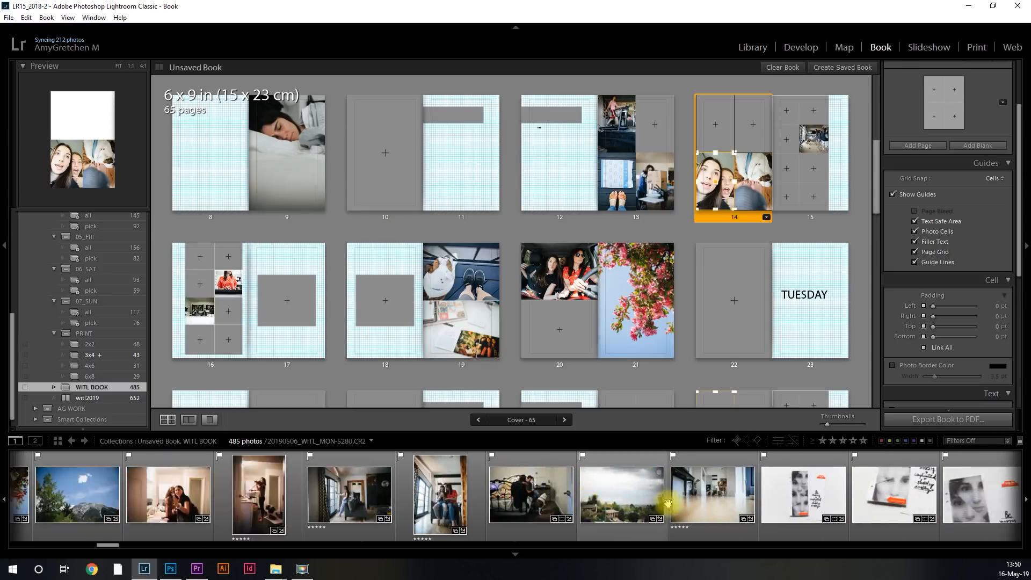
scroll(670, 507, "right", 5)
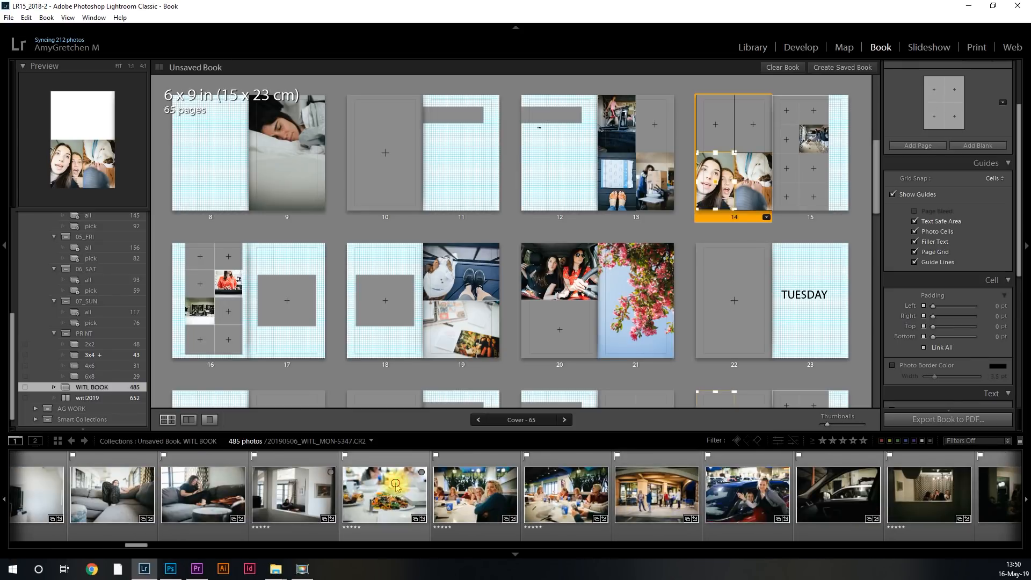
left_click_drag(384, 494, 574, 322)
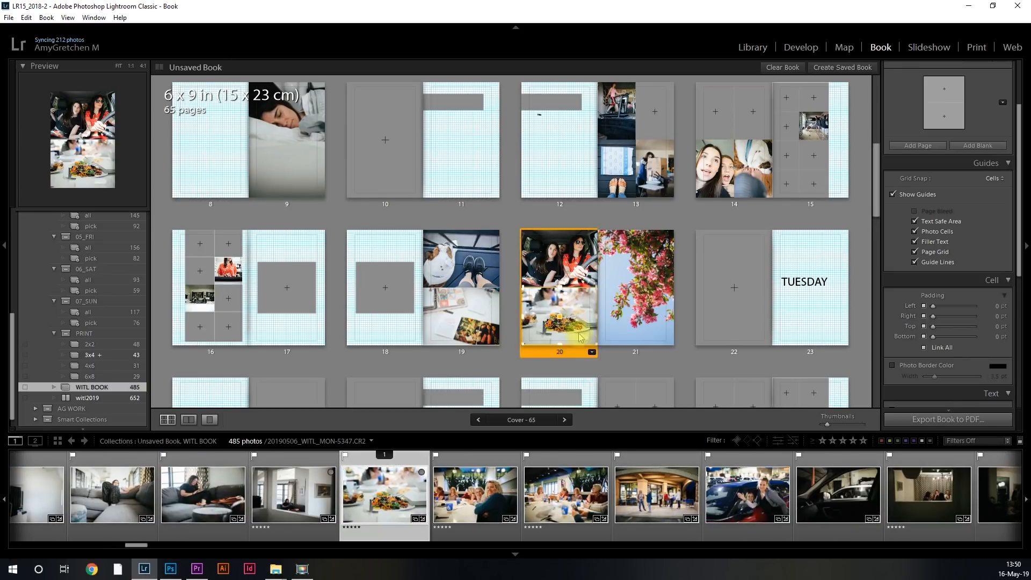
left_click_drag(298, 493, 229, 314)
Fill page 22, facing the TUESDAY title page, with the dark car window photo MON-5375.
scroll(489, 547, "right", 6)
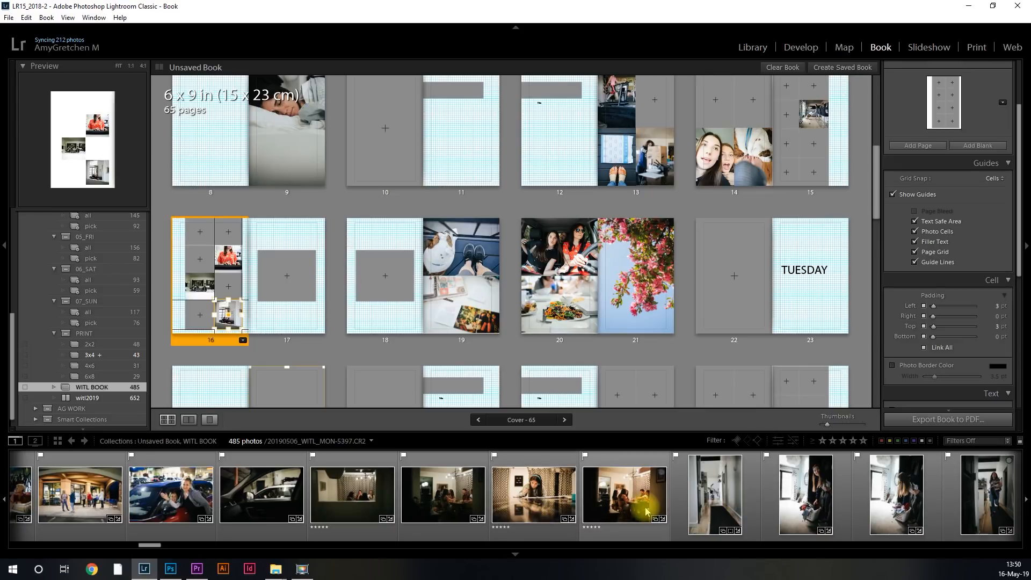
scroll(646, 511, "right", 4)
scroll(646, 510, "left", 4)
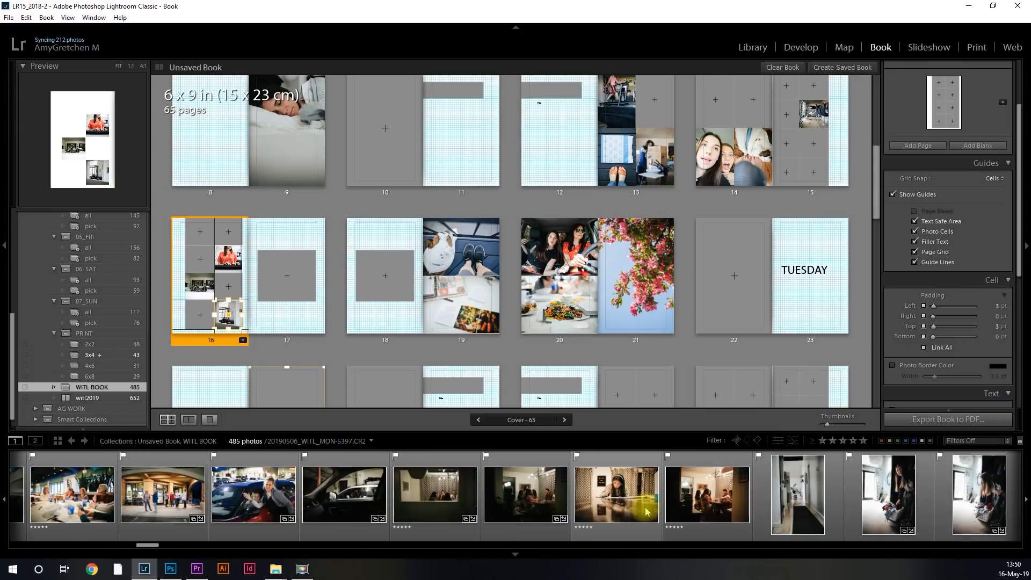
scroll(646, 511, "left", 1)
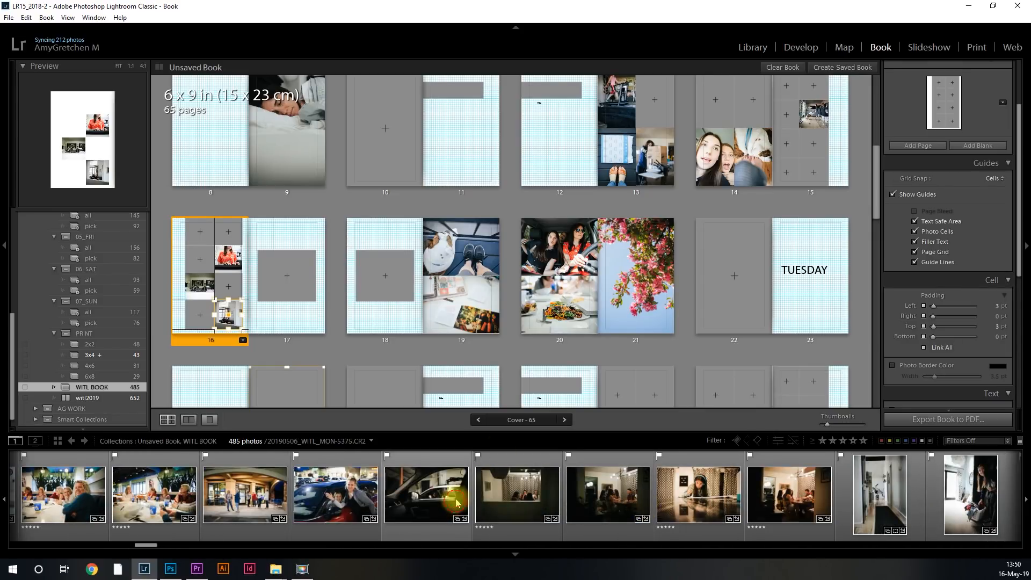
left_click_drag(453, 502, 745, 279)
left_click(736, 271)
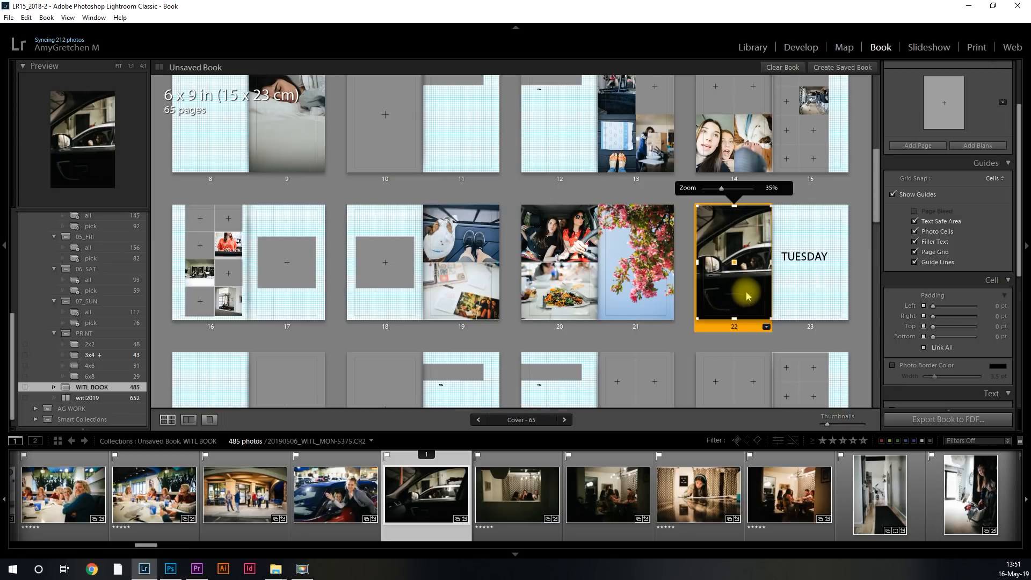
Fill the empty page 10 with the photo MON-5054 of a woman leaning on a dark blue surface.
scroll(727, 329, "up", 1)
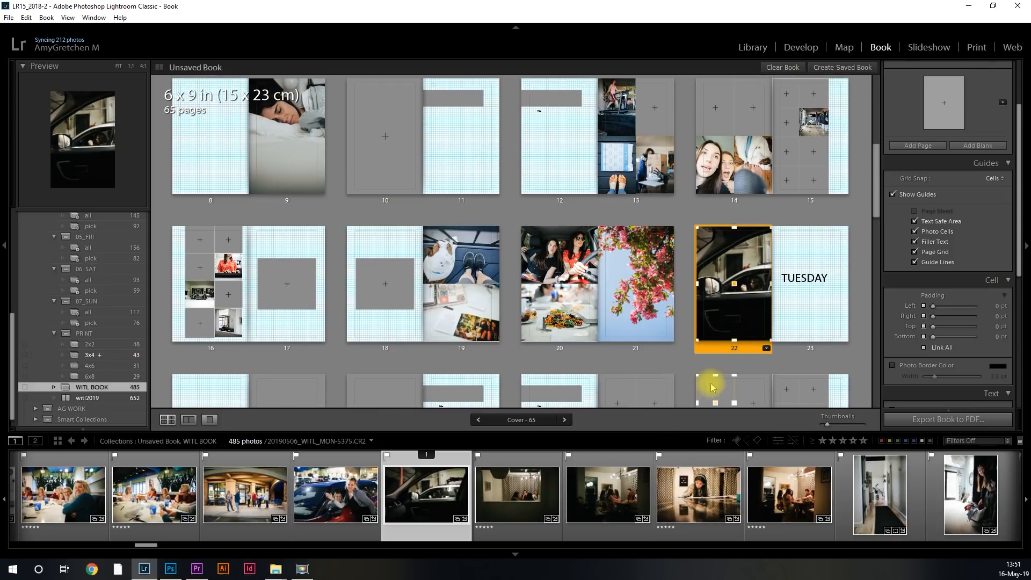
scroll(714, 382, "up", 1)
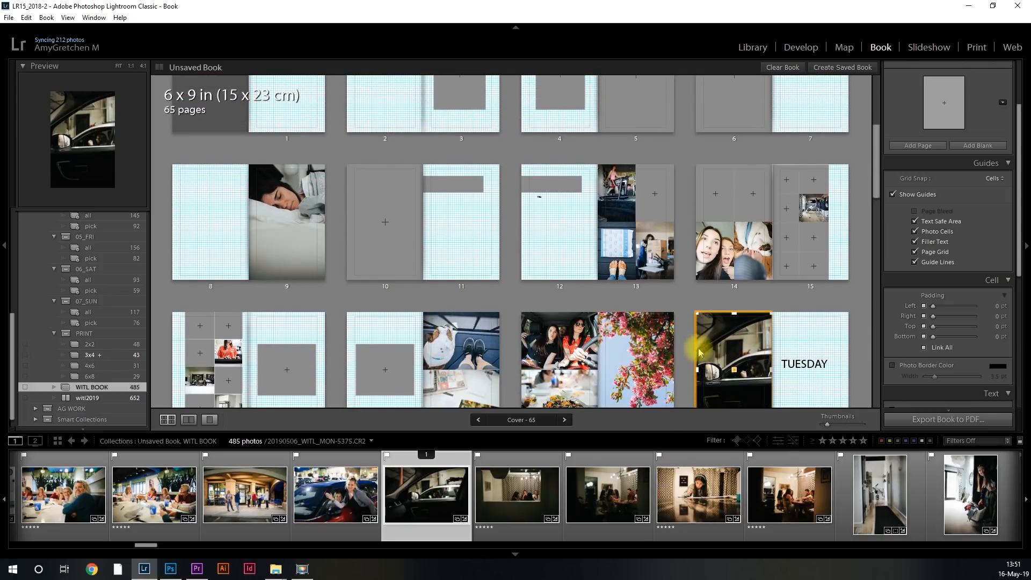
scroll(691, 348, "down", 1)
scroll(349, 497, "left", 4)
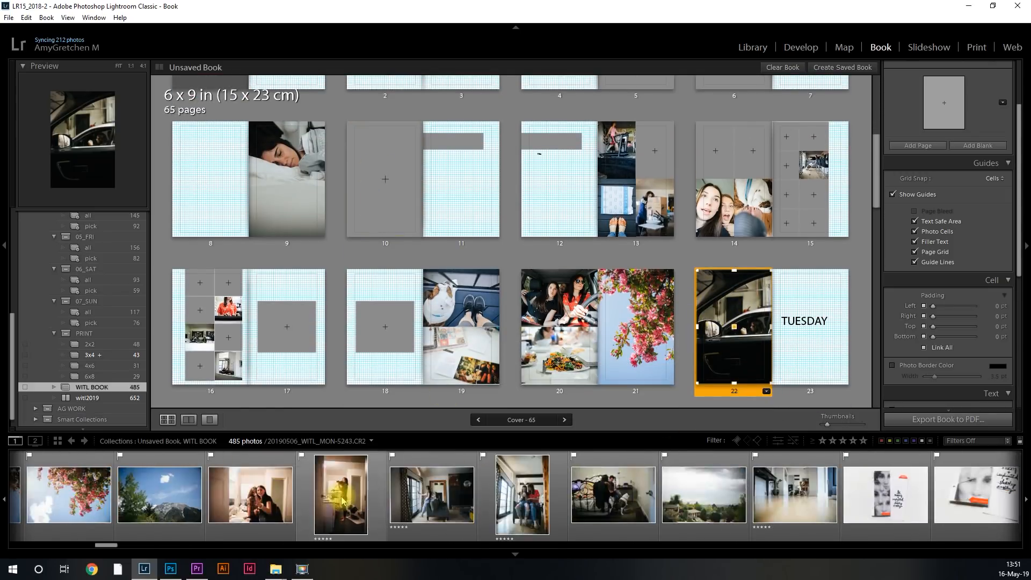
scroll(342, 501, "left", 8)
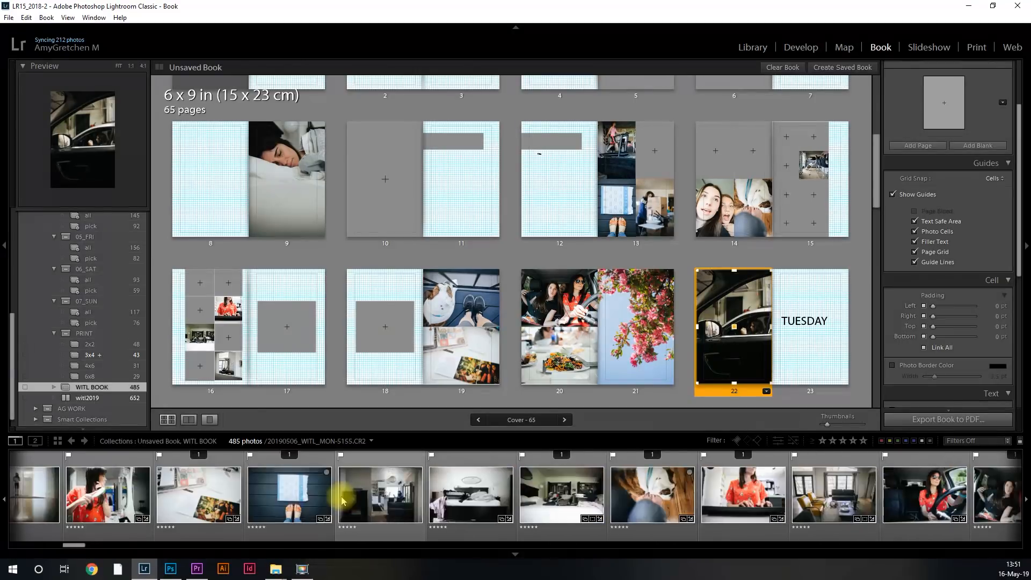
scroll(342, 501, "left", 8)
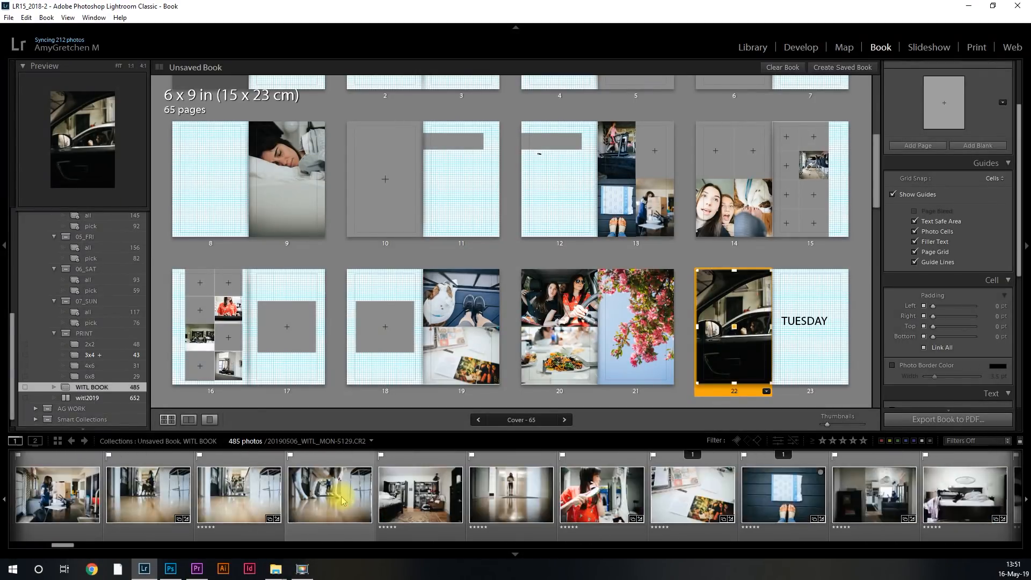
scroll(341, 501, "left", 6)
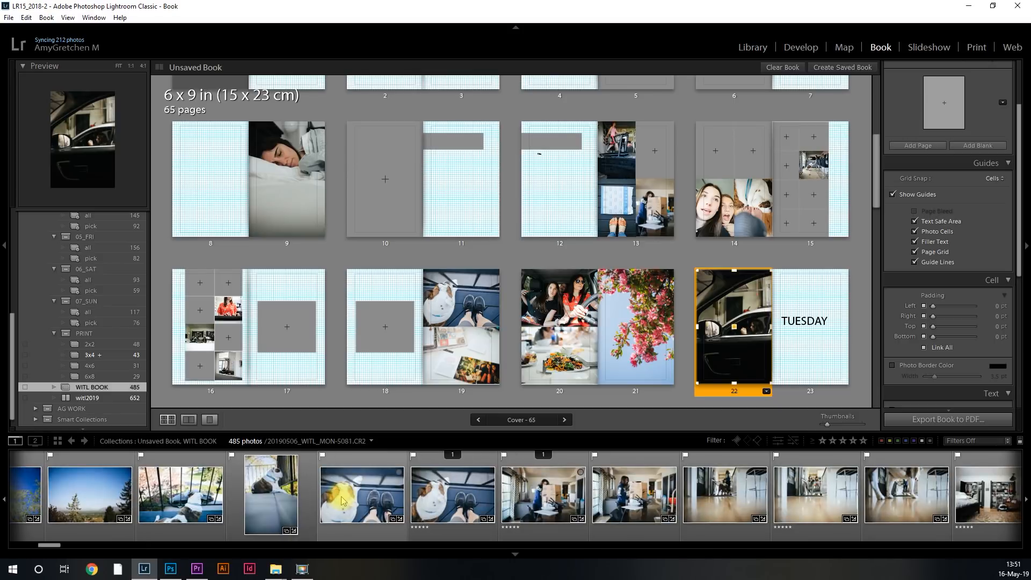
scroll(342, 500, "left", 3)
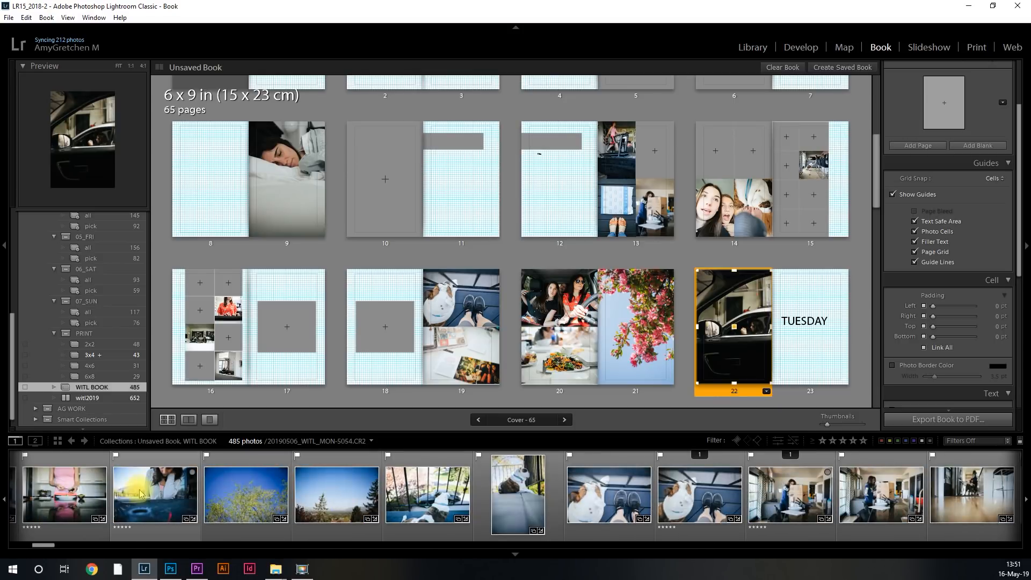
left_click_drag(153, 486, 376, 218)
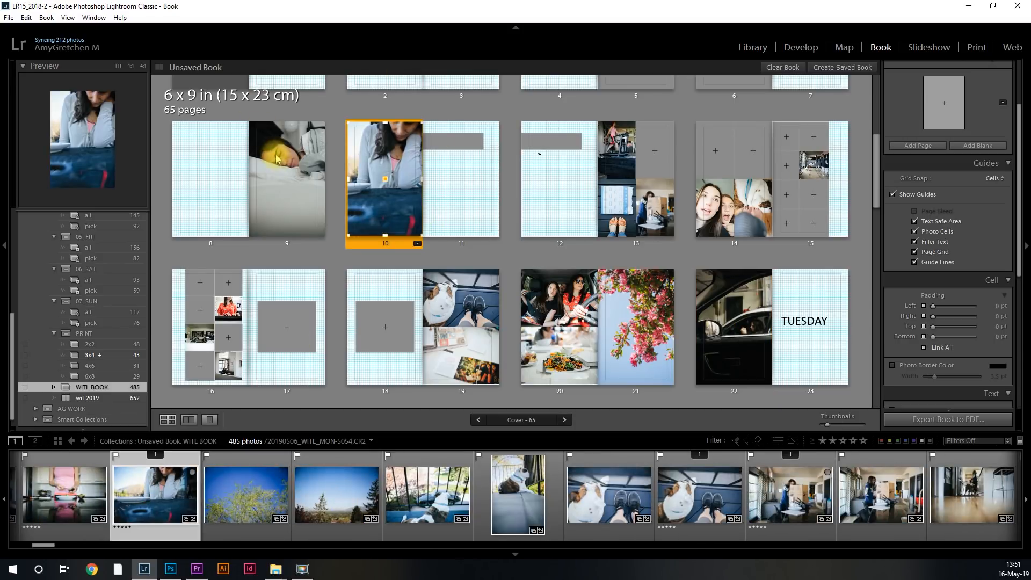
Swap page 10's photo with the dog photo MON-5177 from page 14's lower-right cell, and reposition the dog within page 10.
left_click(480, 315)
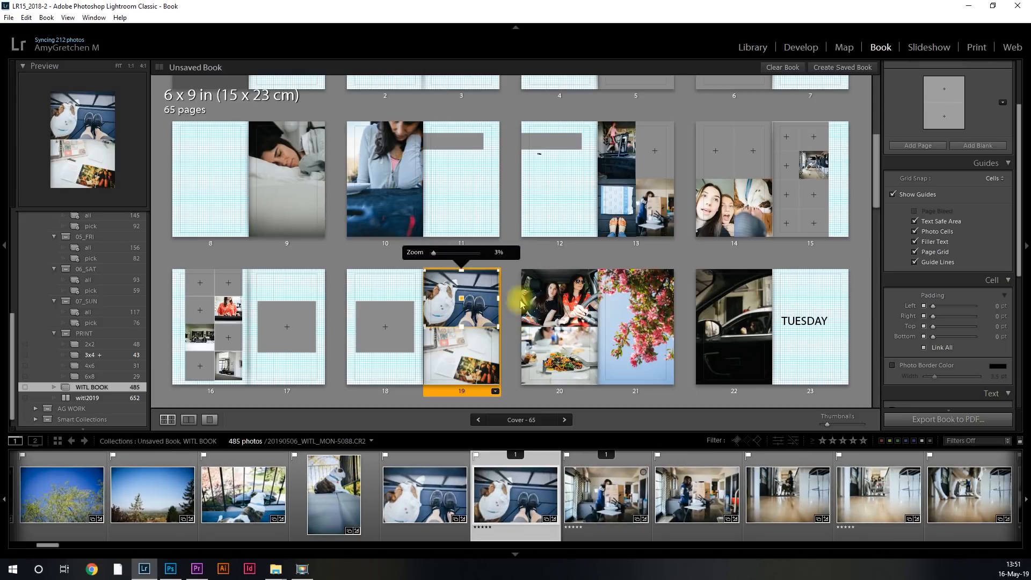
left_click(753, 205)
left_click(393, 178)
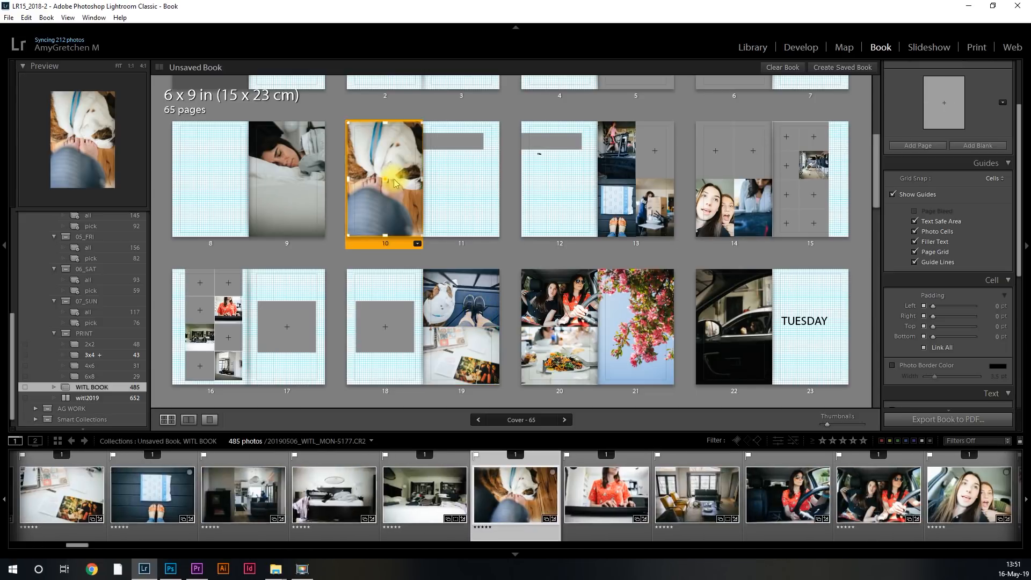
left_click(390, 182)
mouse_move(389, 182)
left_mouse_down()
mouse_move(374, 177)
mouse_move(404, 178)
left_mouse_up()
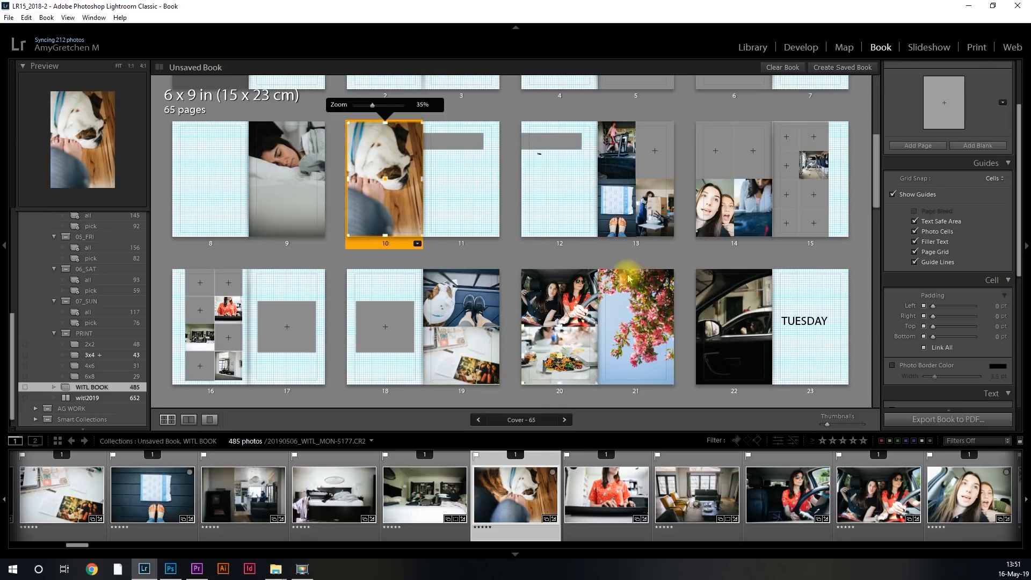
Try the dog-and-shoes photo MON-5088 from page 19 on page 10, and swap the two photos back.
left_click_drag(460, 298, 424, 209)
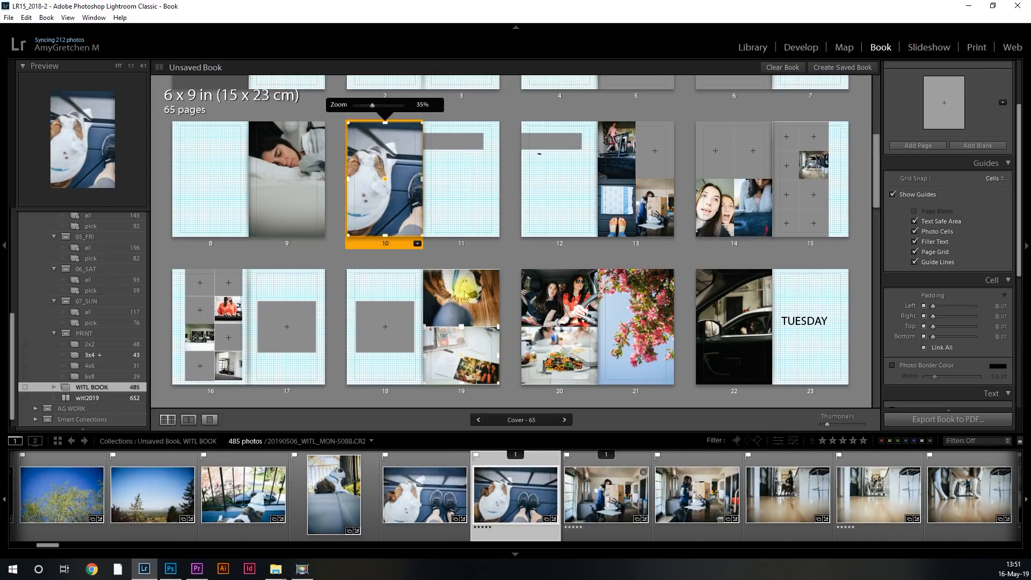
left_click_drag(460, 304, 385, 191)
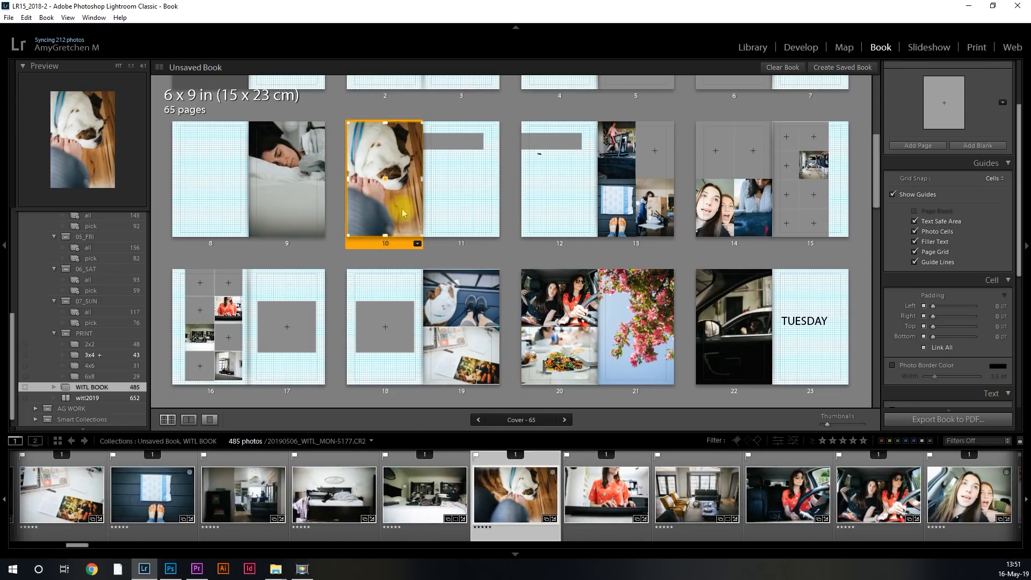
Remove the dog photo from page 10 and fill the page with the wooden-floor interior photo MON-5108.
right_click(403, 213)
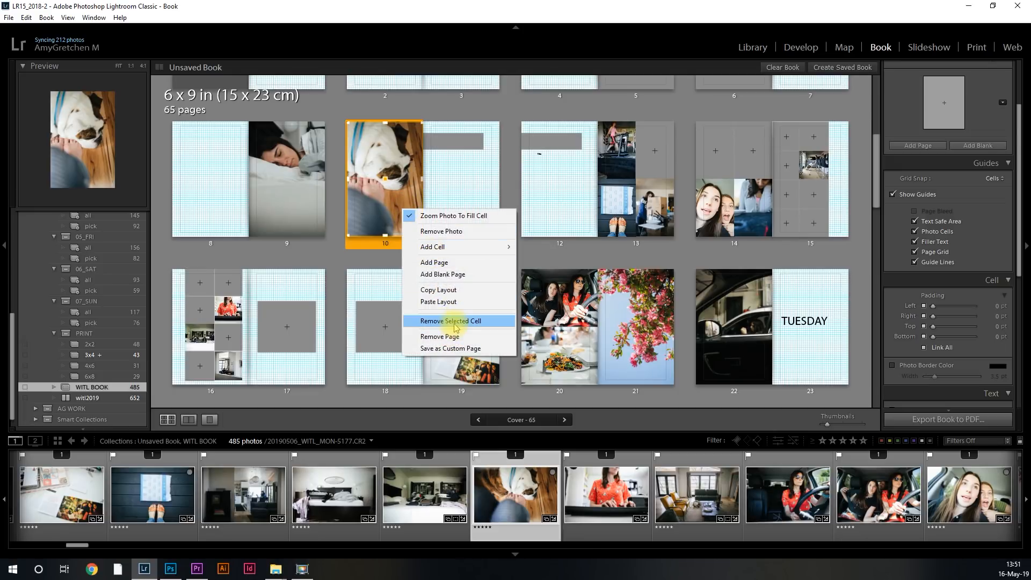
left_click(460, 231)
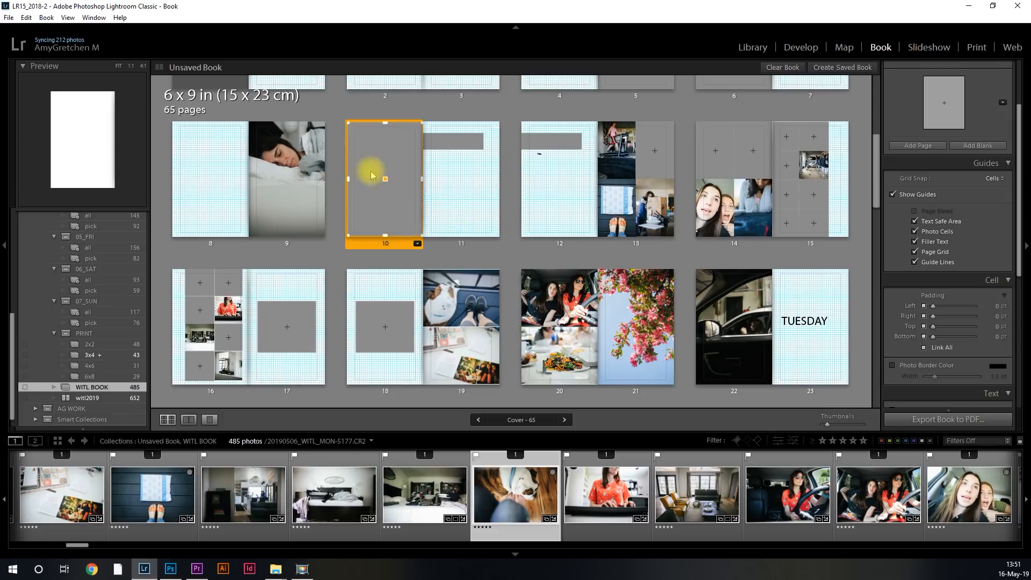
scroll(404, 482, "up", 10)
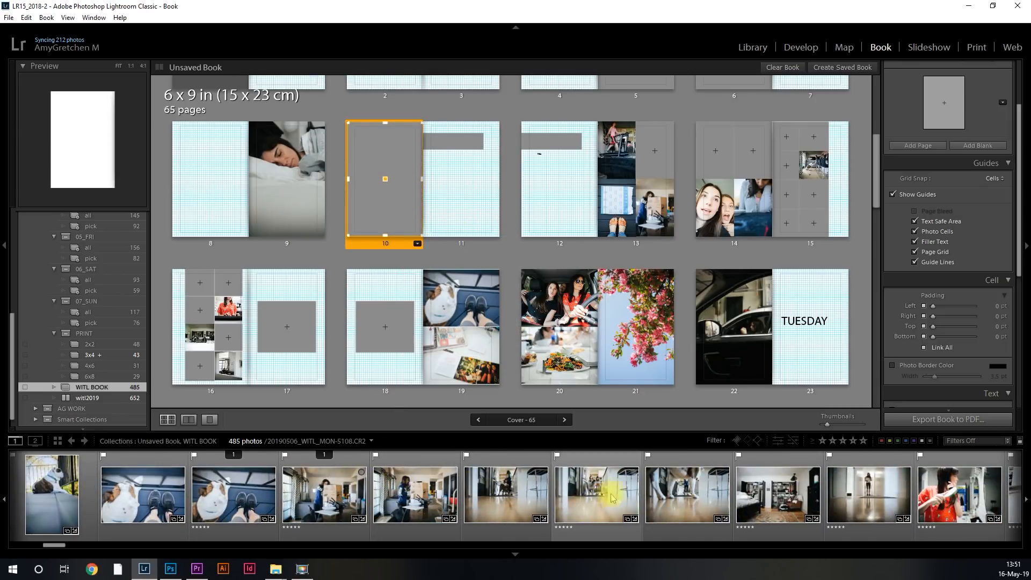
left_click_drag(604, 495, 381, 142)
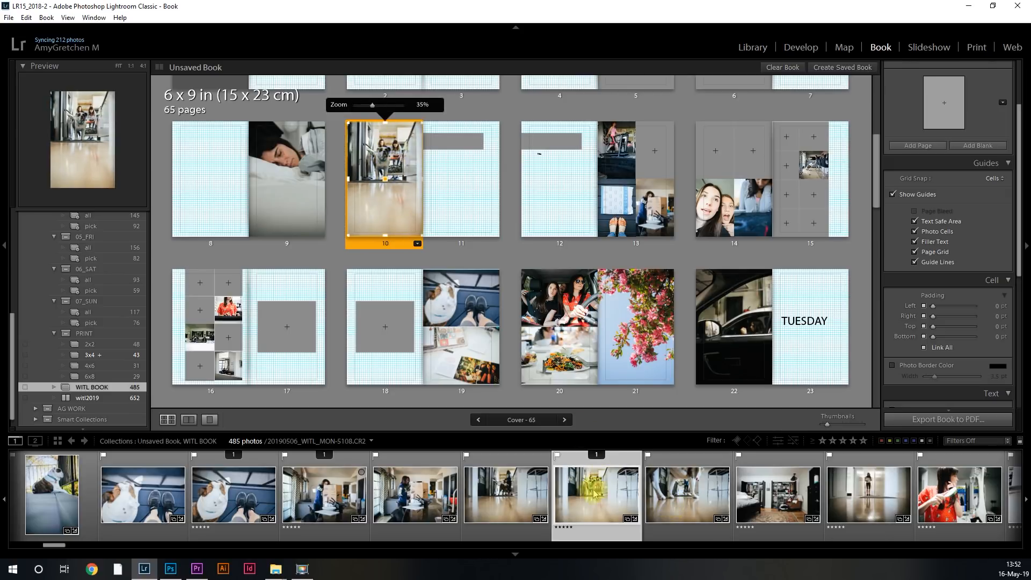
Try the dog-legs photo MON-5110 as page 10's full-page image, and undo the replacement.
left_click_drag(672, 502, 411, 225)
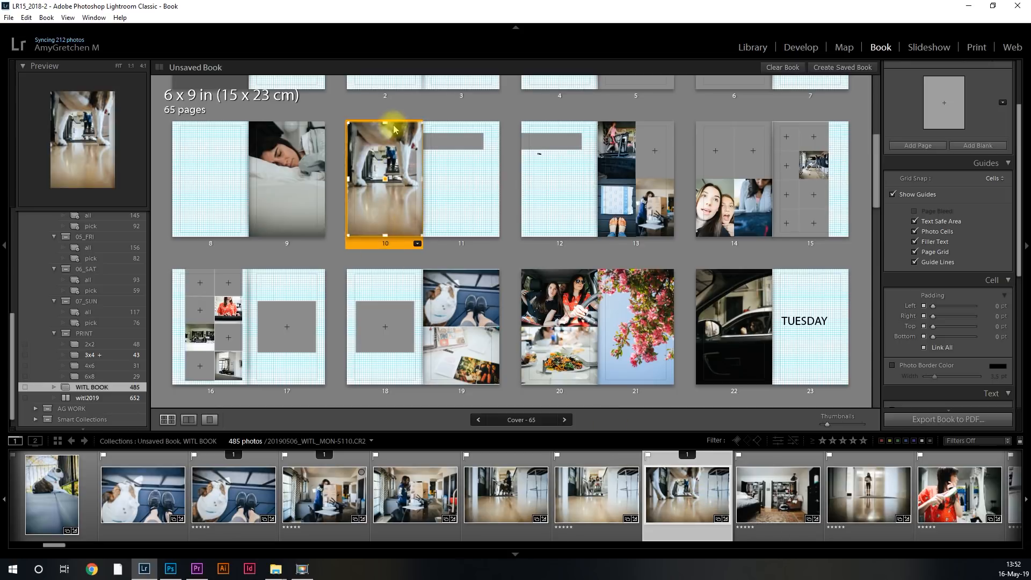
left_click_drag(394, 137, 385, 141)
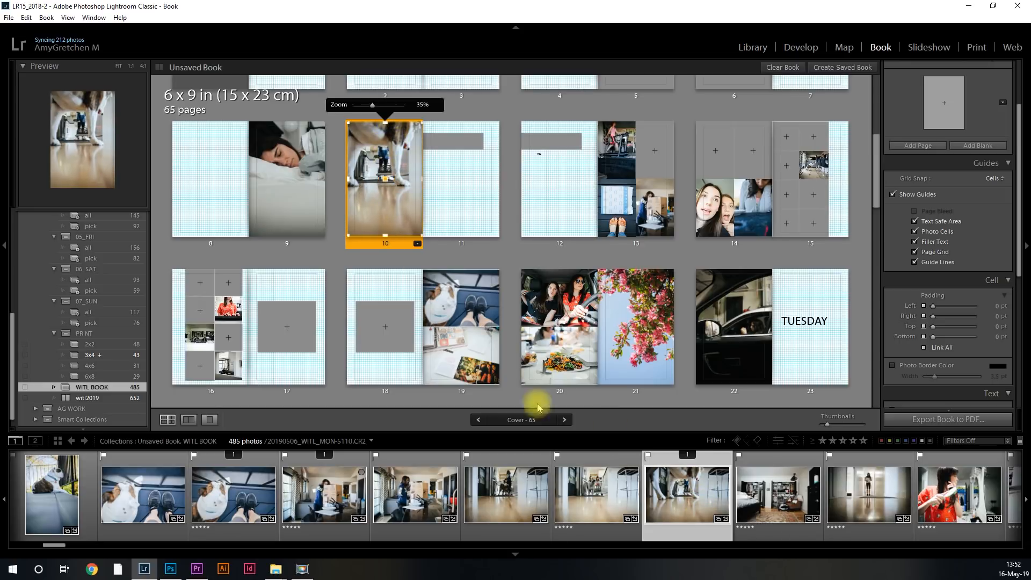
scroll(398, 258, "down", 1)
key("ctrl+z")
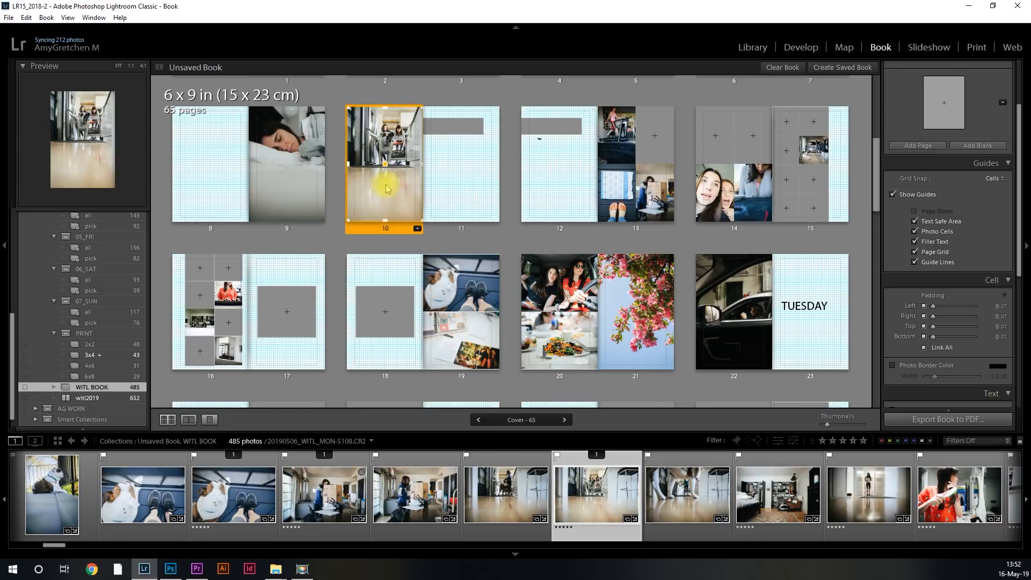
left_click(384, 184)
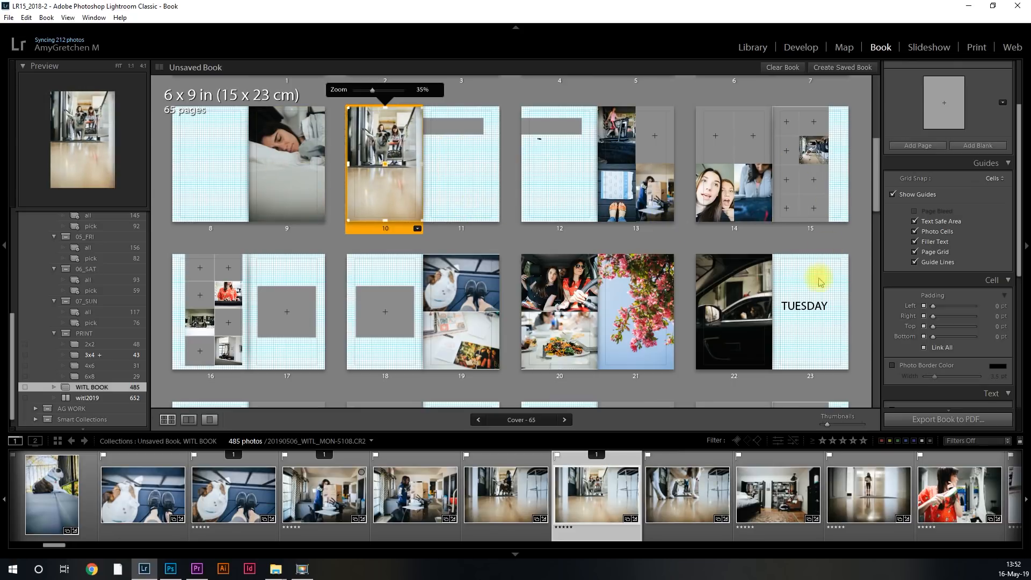
scroll(817, 309, "down", 1)
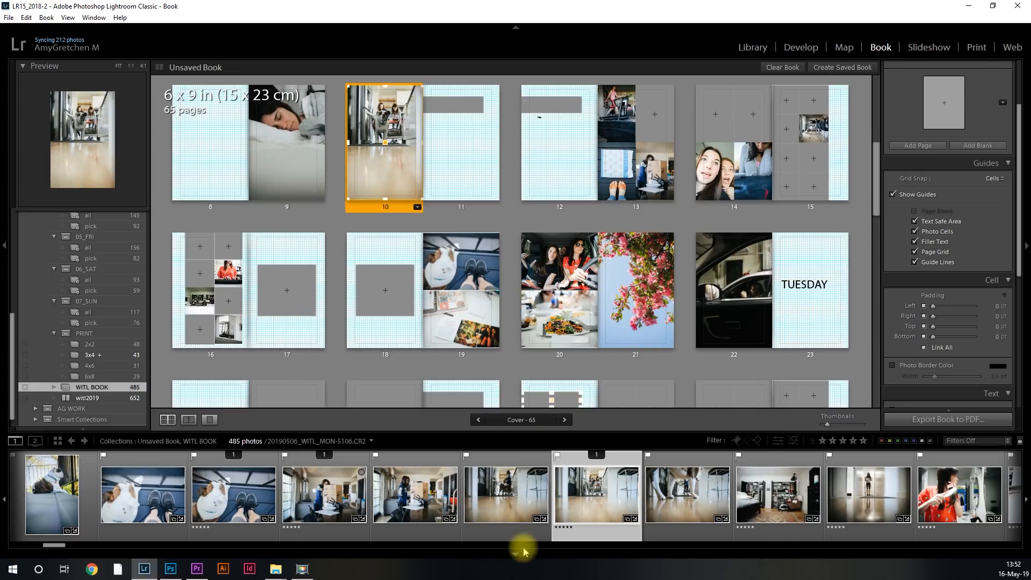
scroll(558, 494, "down", 1)
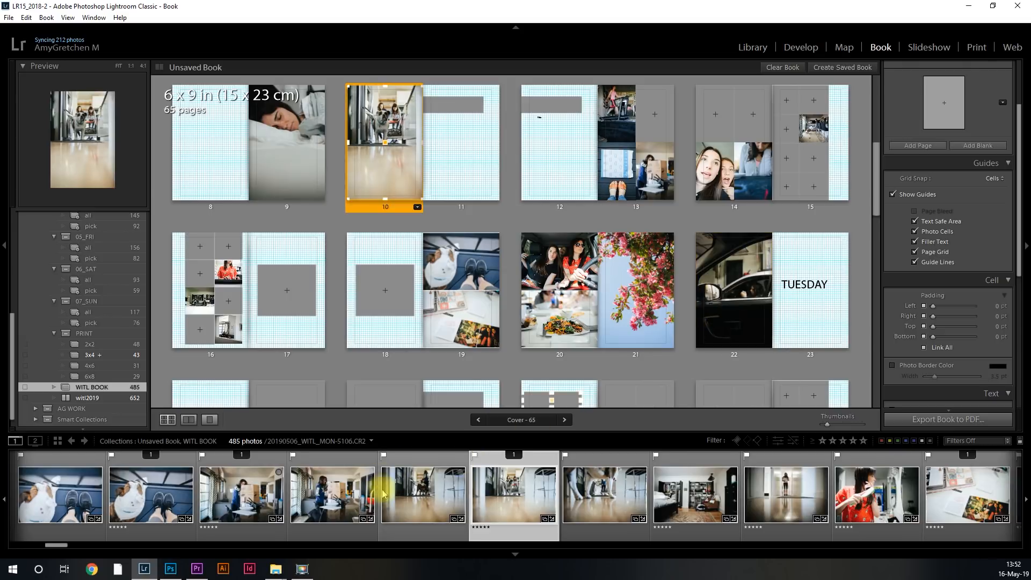
scroll(591, 494, "down", 5)
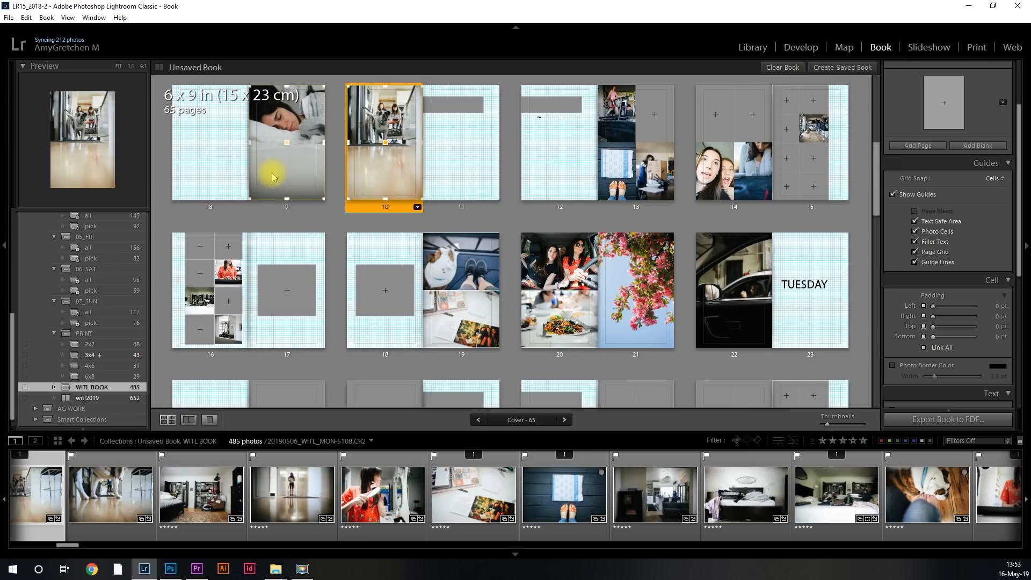
Add the full-page photos of pages 9 and 10 to the 6x8 print collection, and page 13's treadmill and feet photos to 3x4.
left_click_drag(272, 173, 99, 379)
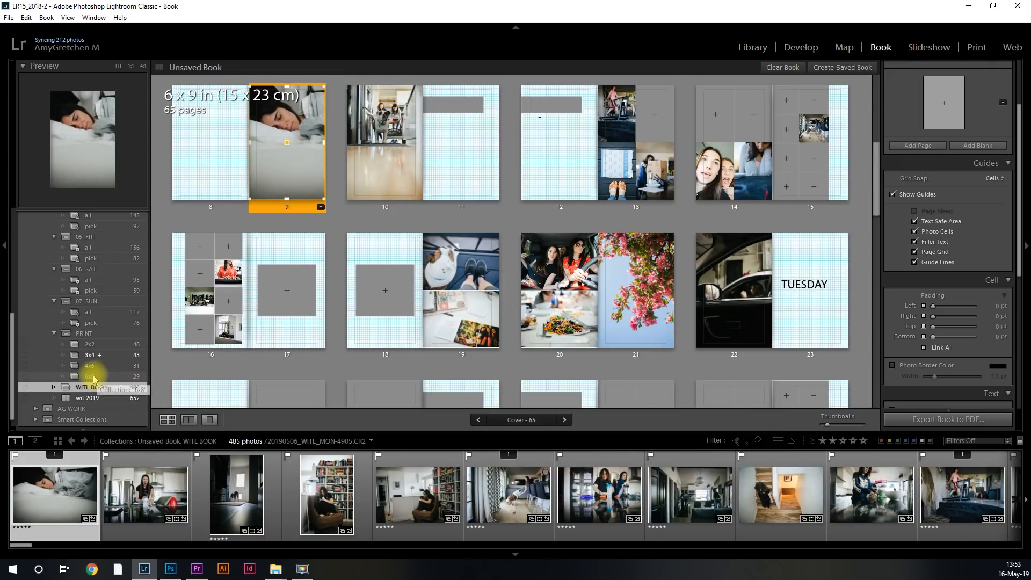
left_click_drag(385, 143, 103, 379)
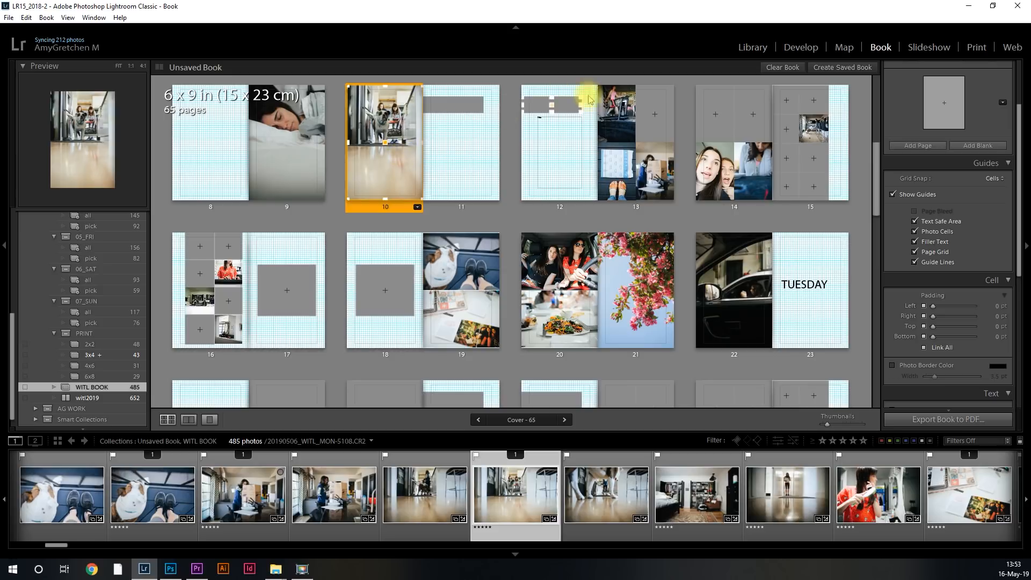
left_click_drag(625, 132, 98, 356)
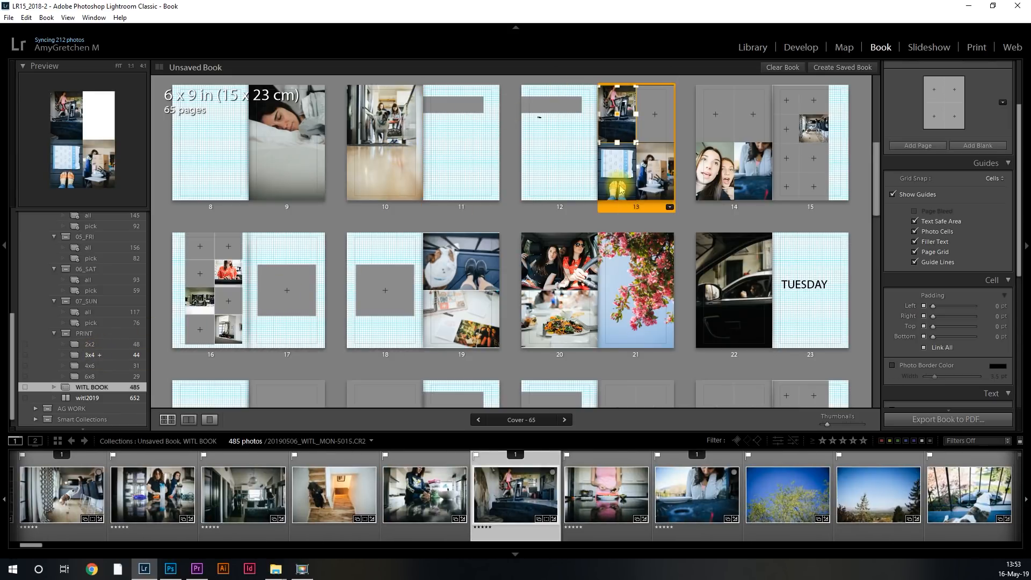
left_click(621, 171)
left_click_drag(621, 171, 113, 356)
Add page 13's lower-right photo MON-5093 to the 4x6 print collection, and the feet photo MON-5154 to 3x4.
left_click(656, 159)
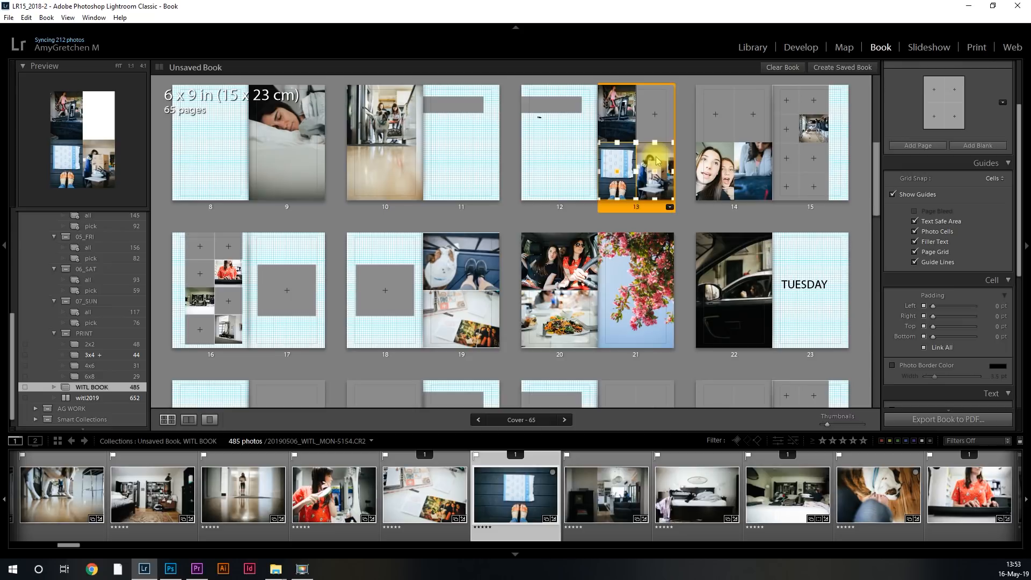
left_click(656, 162)
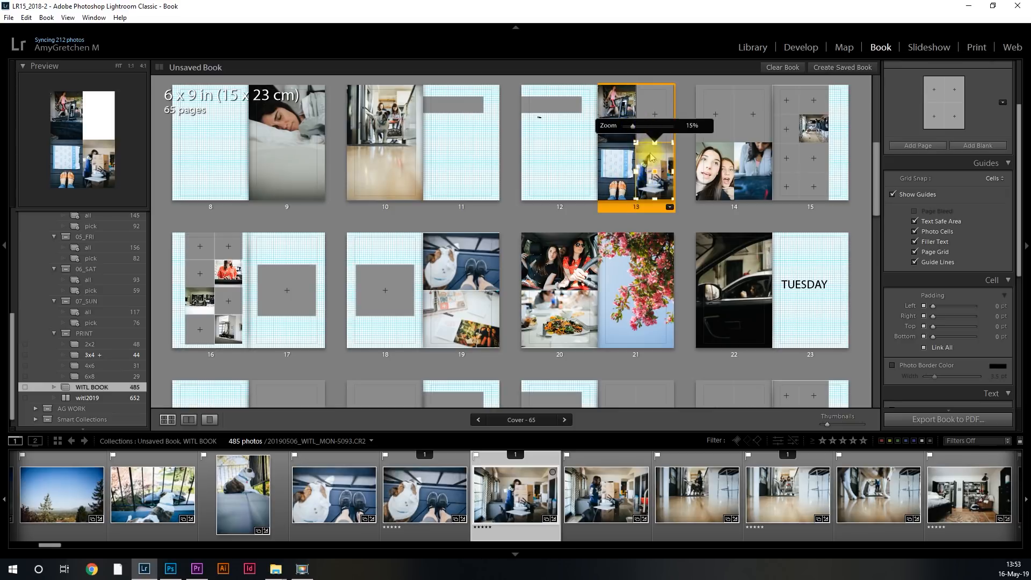
left_click_drag(650, 161, 101, 366)
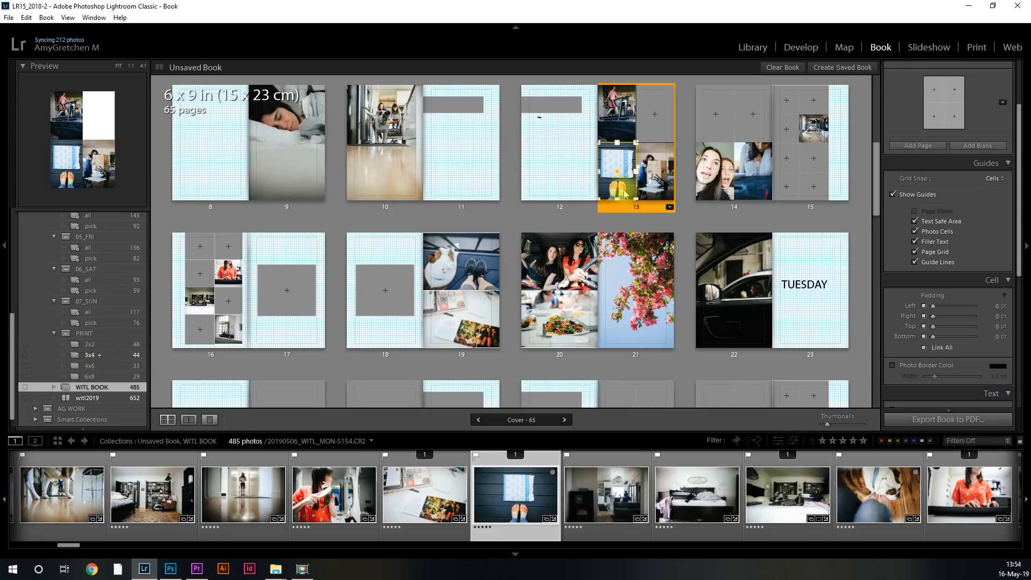
left_click_drag(619, 180, 111, 357)
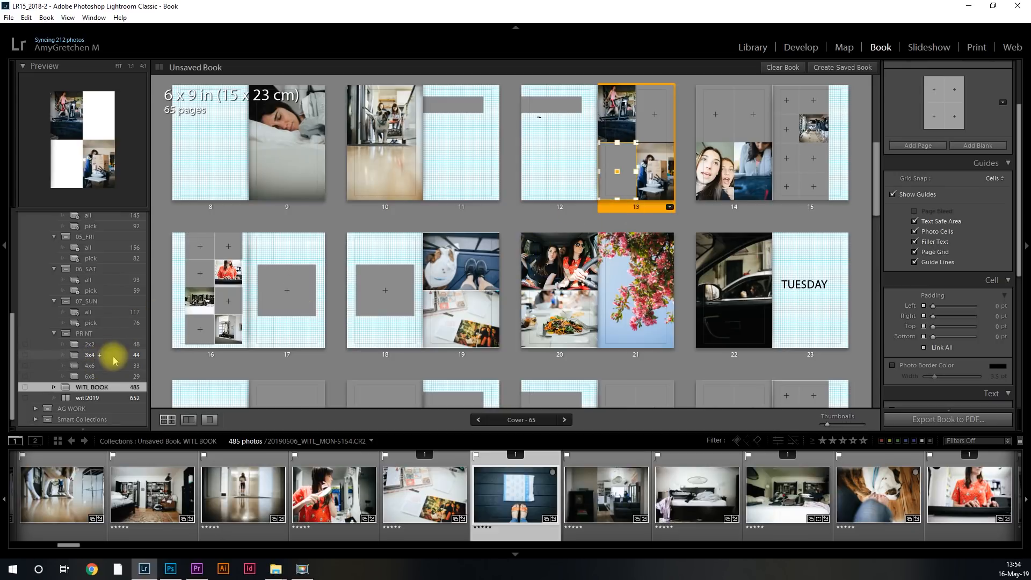
left_click(653, 175)
left_click_drag(652, 174, 137, 363)
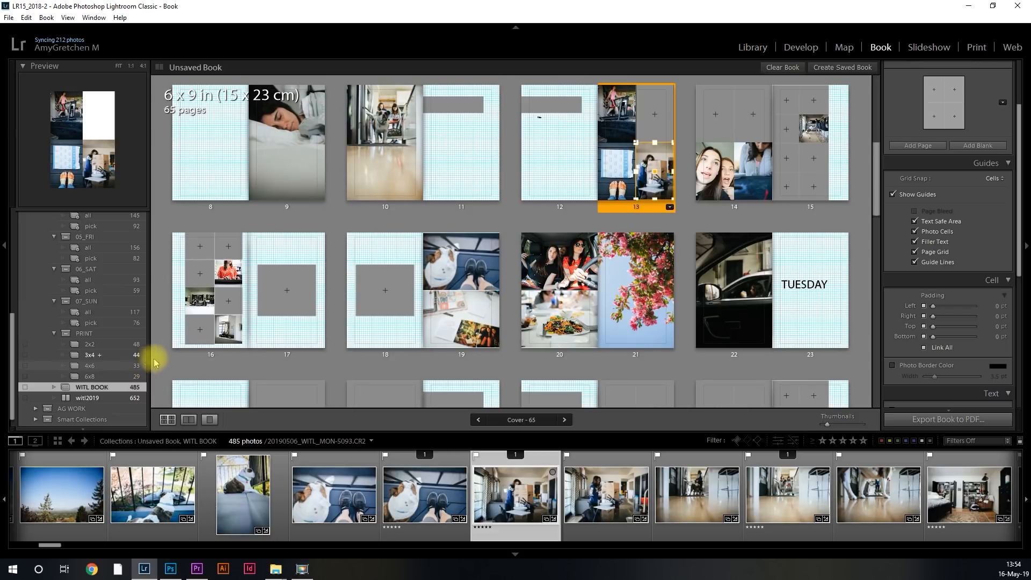
Add page 15's photo MON-4962 to the 2x2 print collection, a small page 16 photo to 3x4, and page 21's blossom photo to 4x6.
left_click(820, 137)
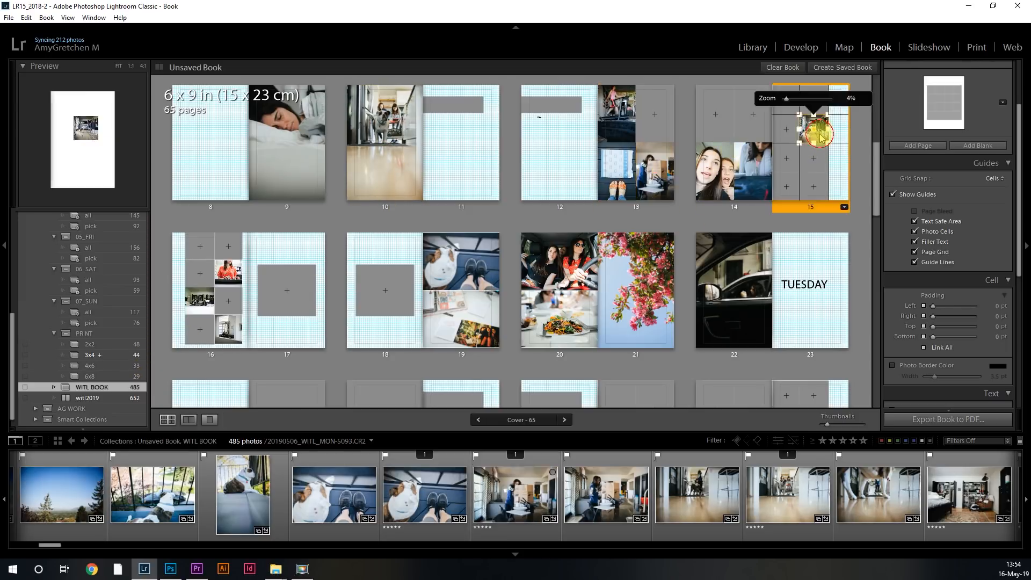
left_click_drag(817, 134, 130, 347)
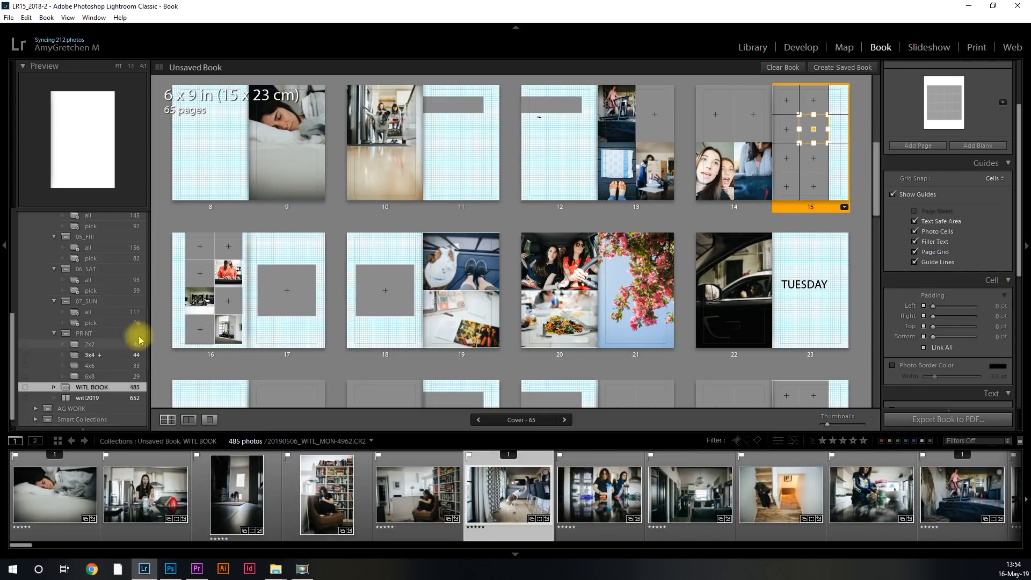
left_click(225, 271)
left_click_drag(198, 300, 121, 355)
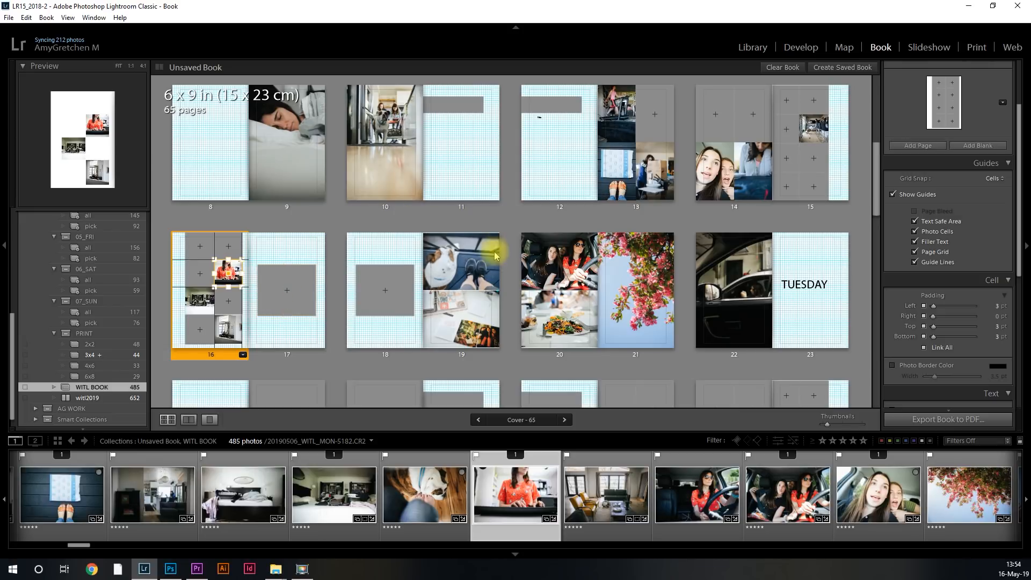
left_click(647, 262)
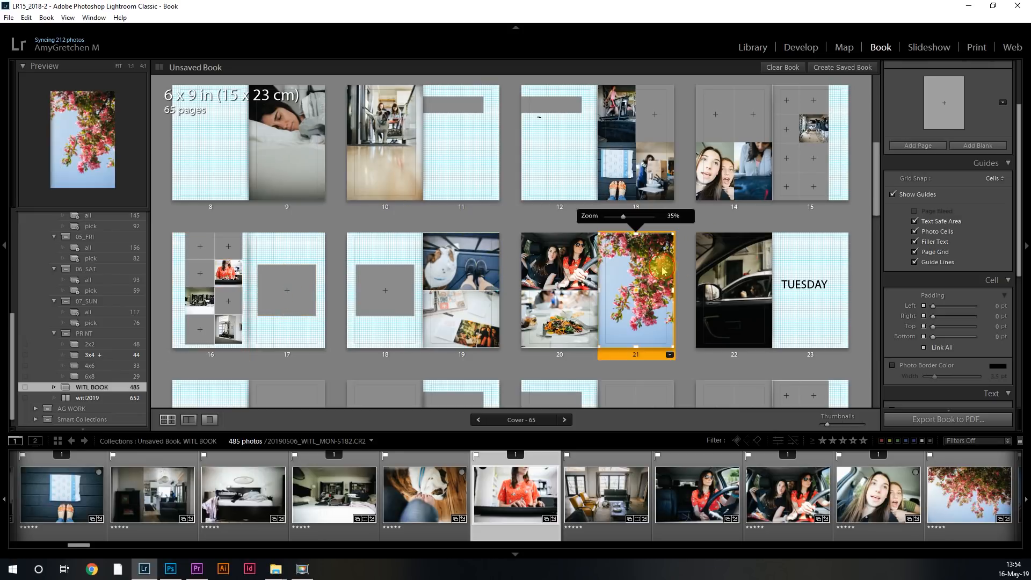
left_click_drag(647, 262, 115, 370)
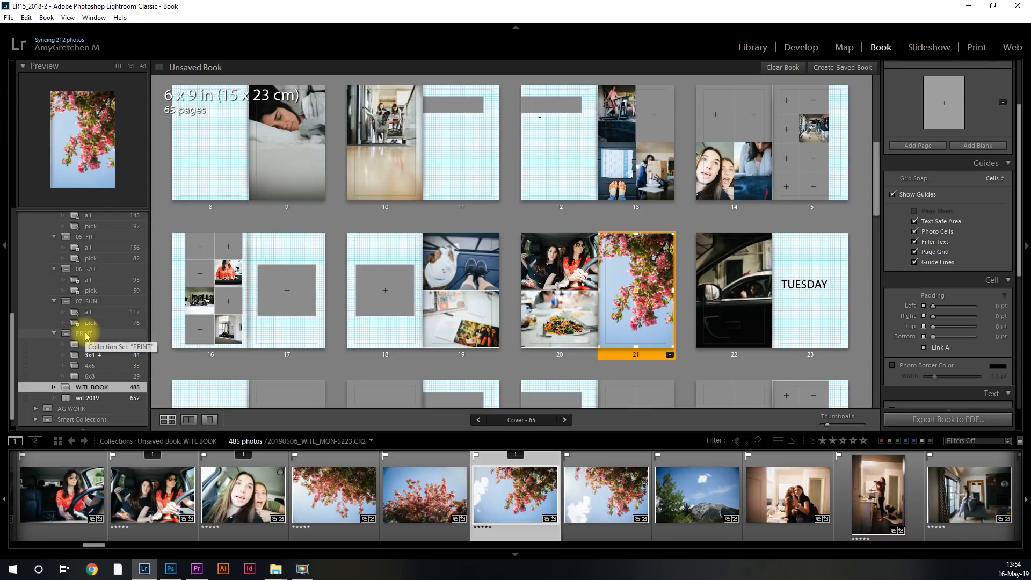
Open the 4x6 print collection in the Print module to view its photos.
left_click(104, 365)
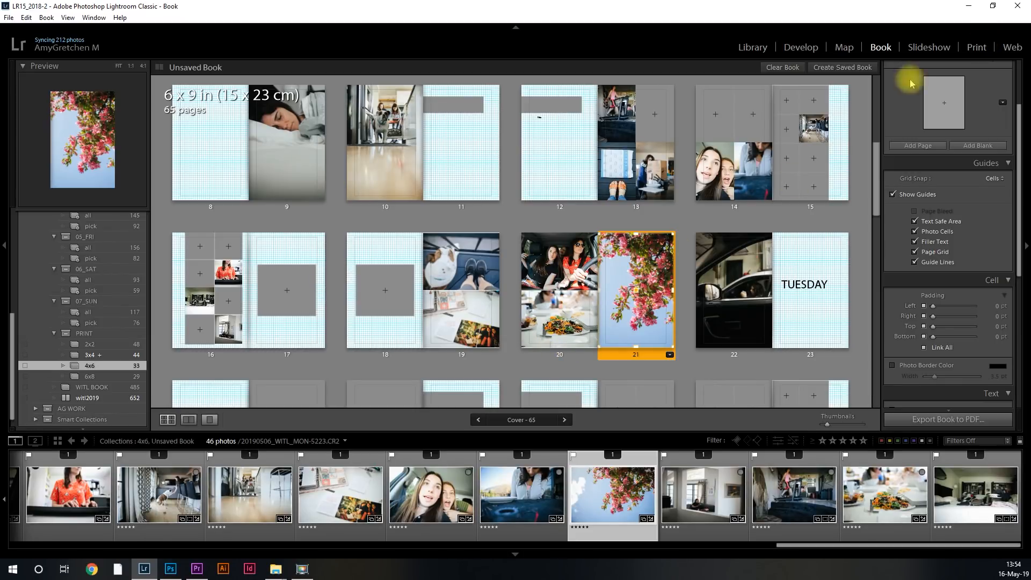
left_click(976, 48)
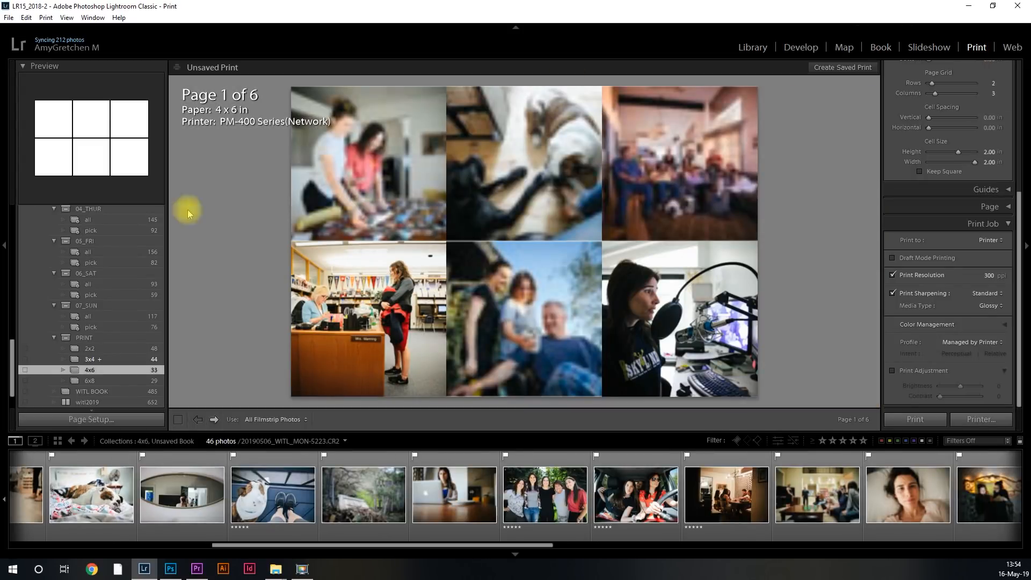
left_click(115, 369)
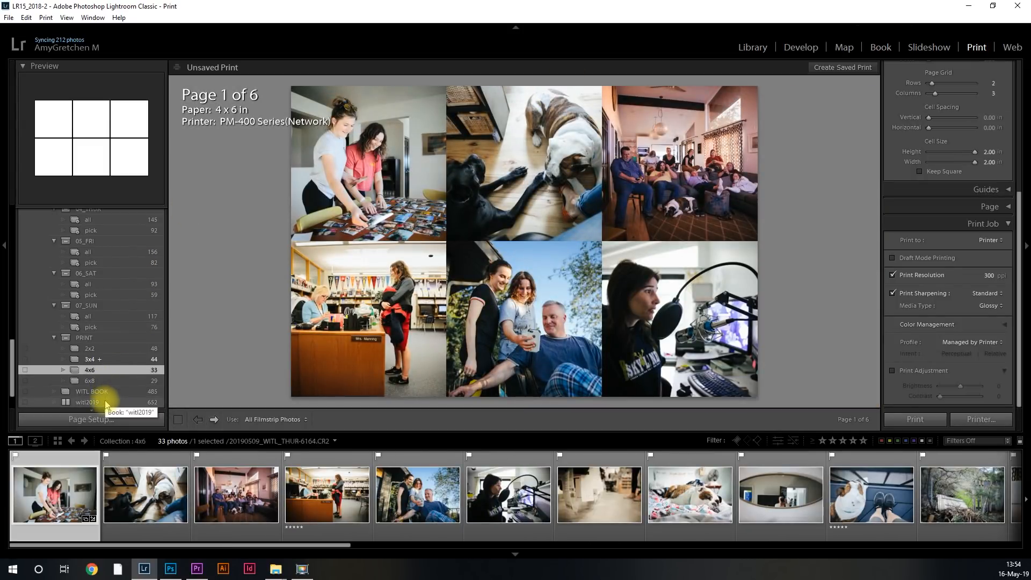
Return to the WITL BOOK layout by way of the witl2019 book, and save it as a book named Book inside WITL BOOK.
double_click(106, 402)
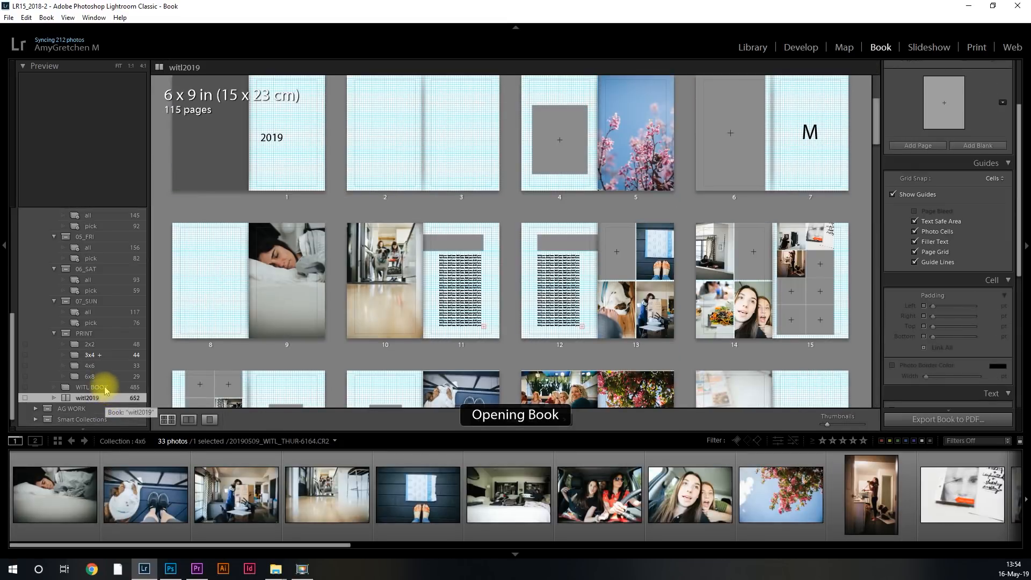
left_click(106, 388)
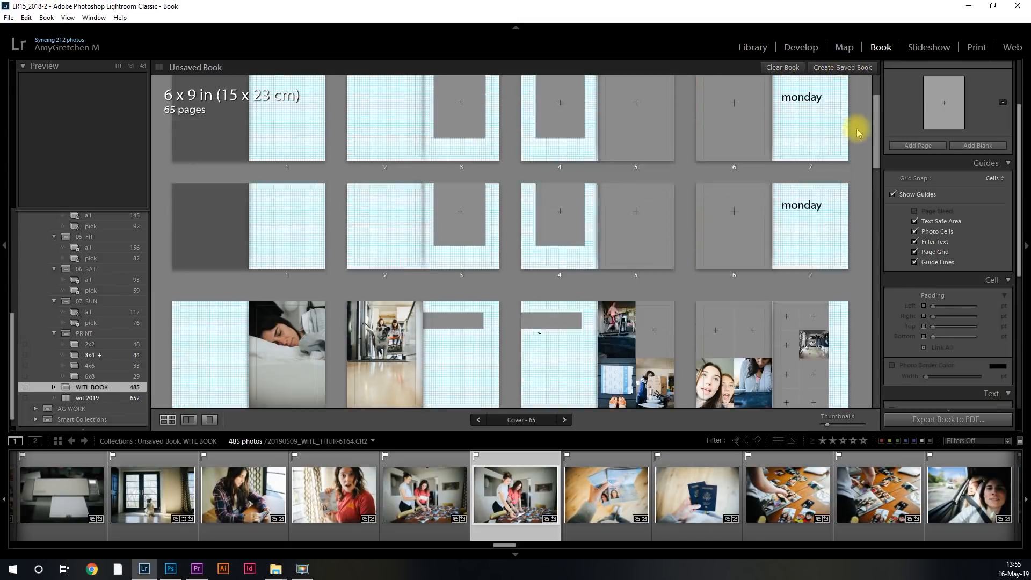
left_click(854, 70)
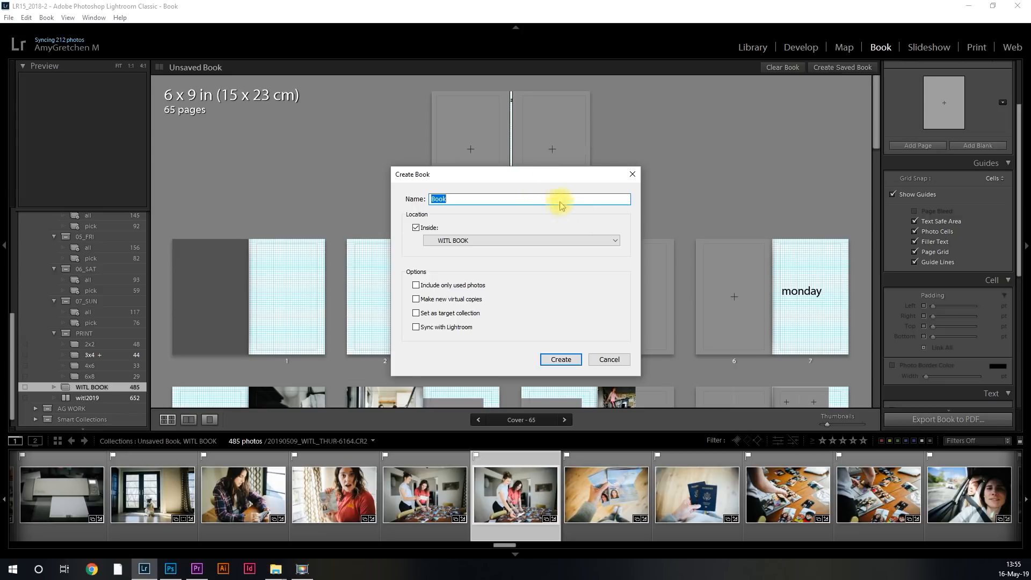
left_click(553, 360)
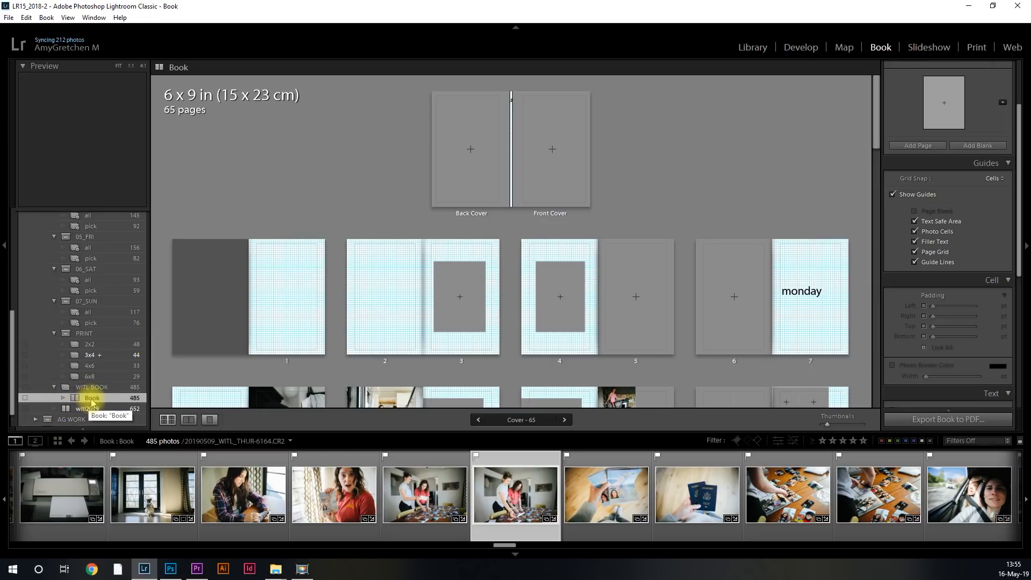
Look through the saved book's pages, and switch to the 4x6 collection in the Print module.
scroll(357, 363, "down", 15)
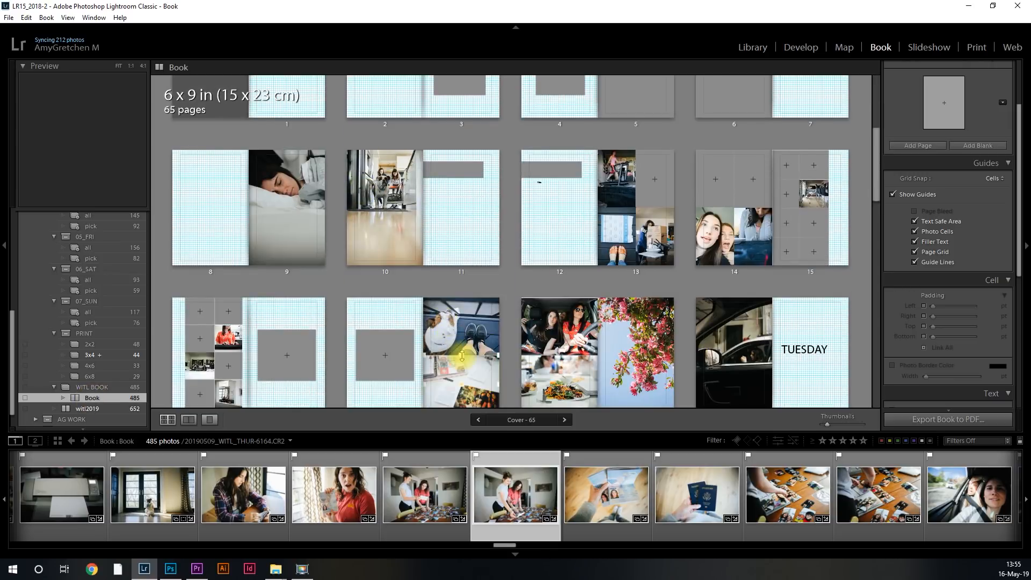
scroll(387, 357, "up", 3)
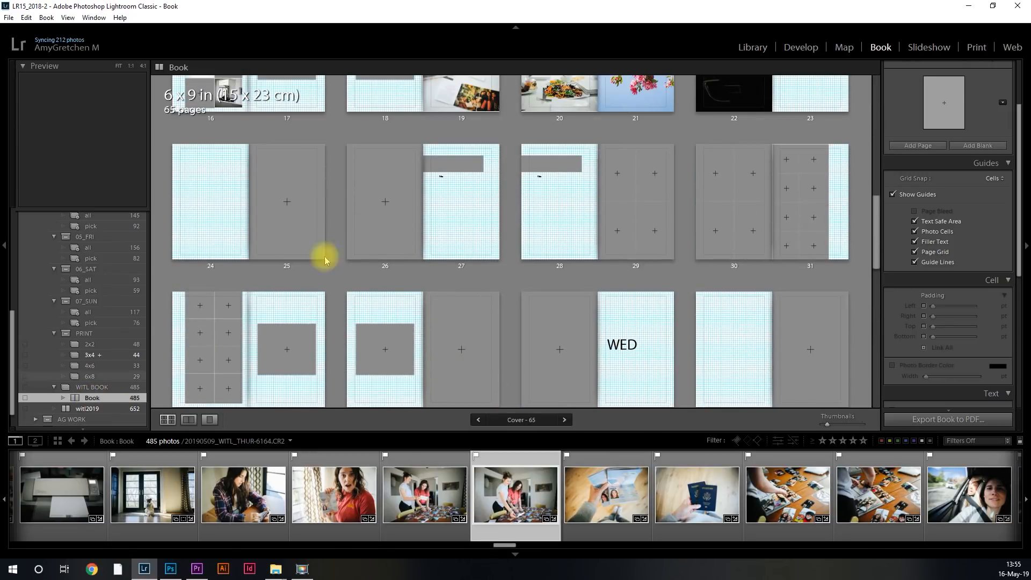
scroll(695, 232, "up", 4)
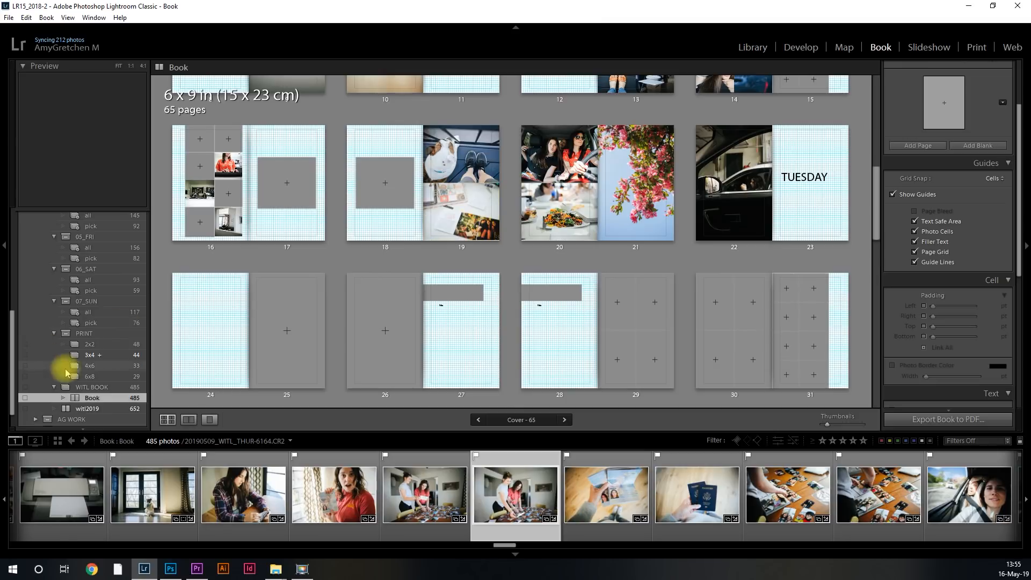
left_click(96, 365)
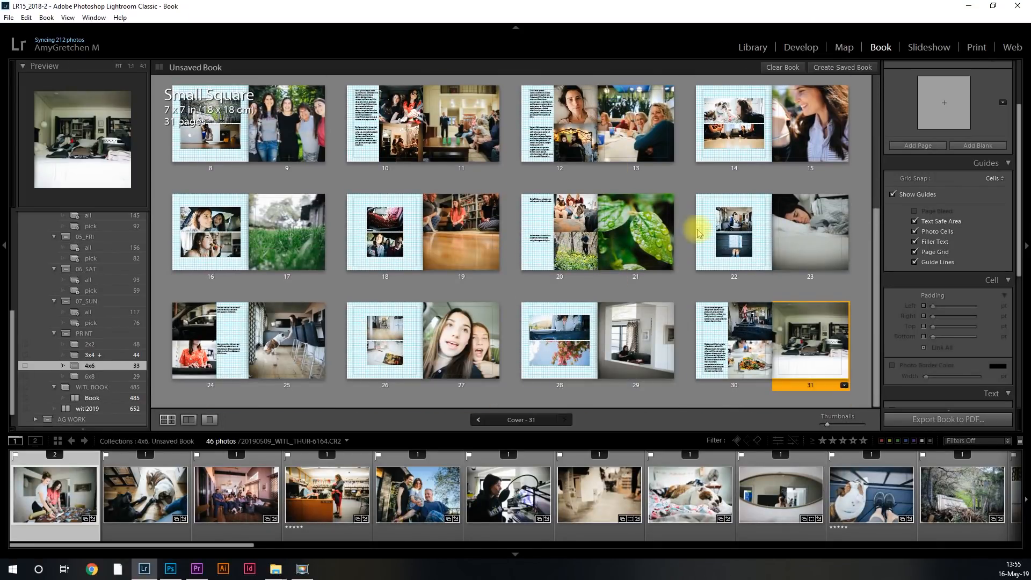
left_click(976, 48)
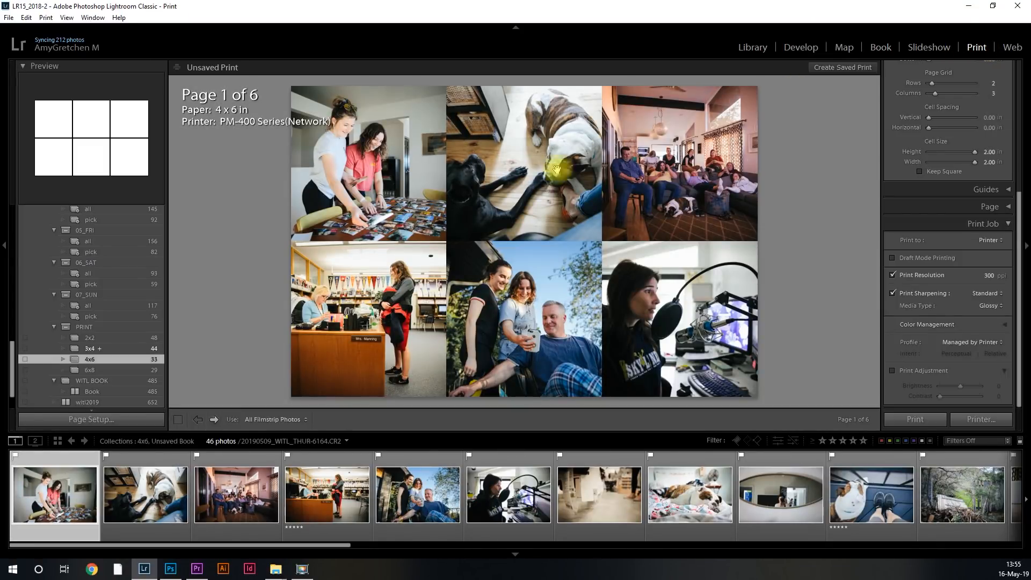
Try the 4x6 boarder and 5x6 print templates, and apply the 4x6 boardless template to the collection.
scroll(138, 327, "up", 8)
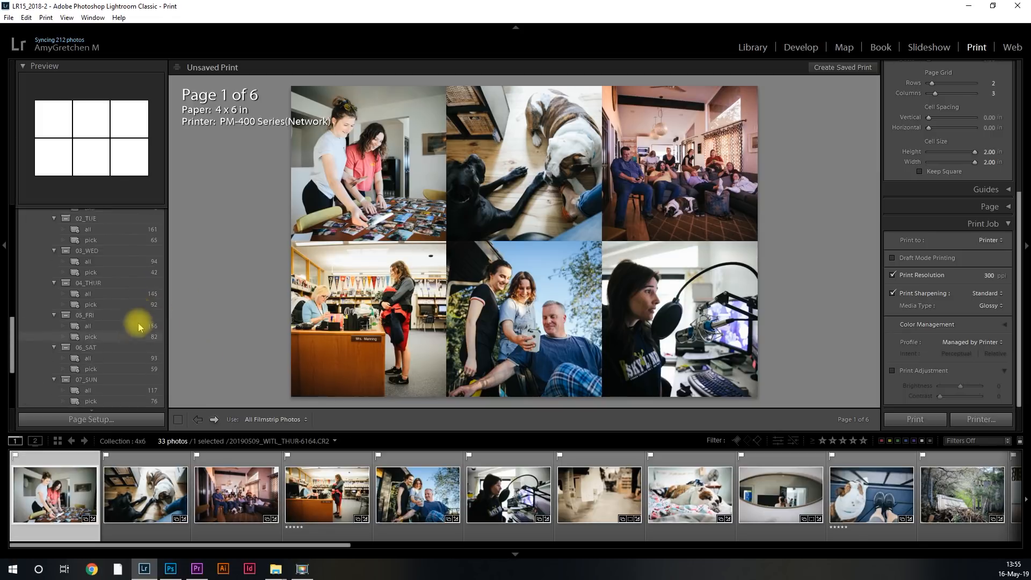
scroll(137, 323, "up", 7)
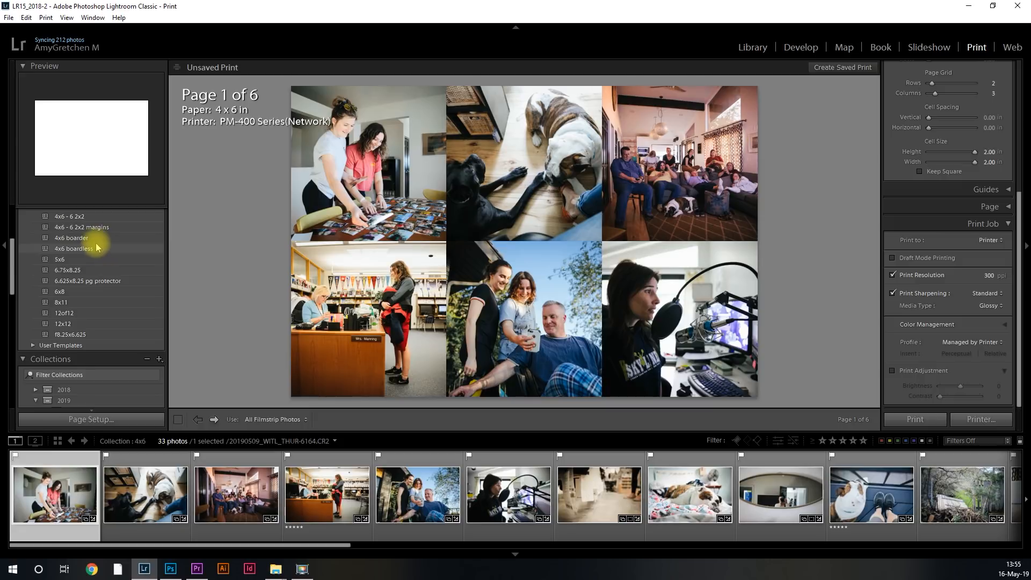
left_click(95, 239)
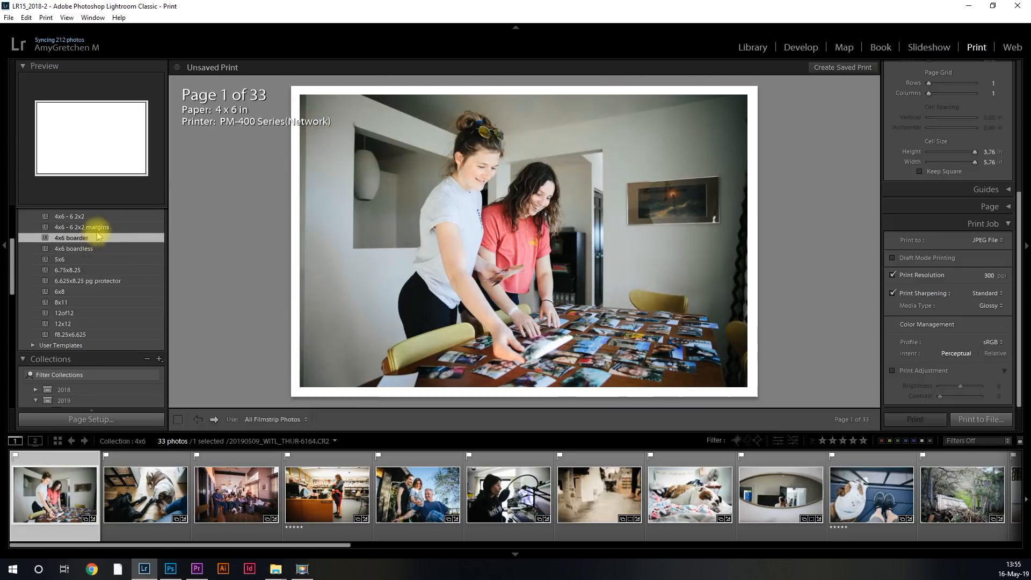
left_click(112, 258)
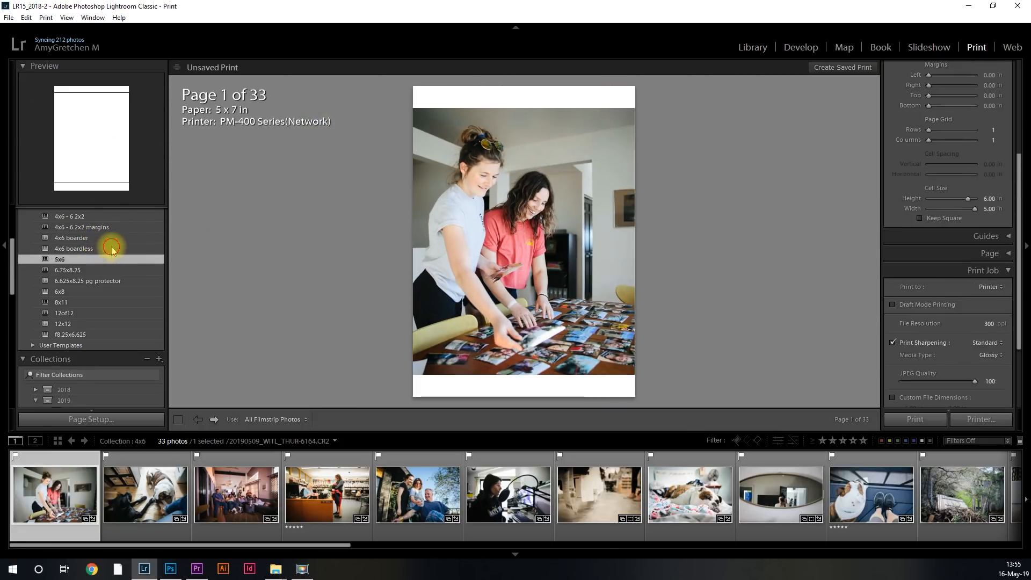
left_click(111, 248)
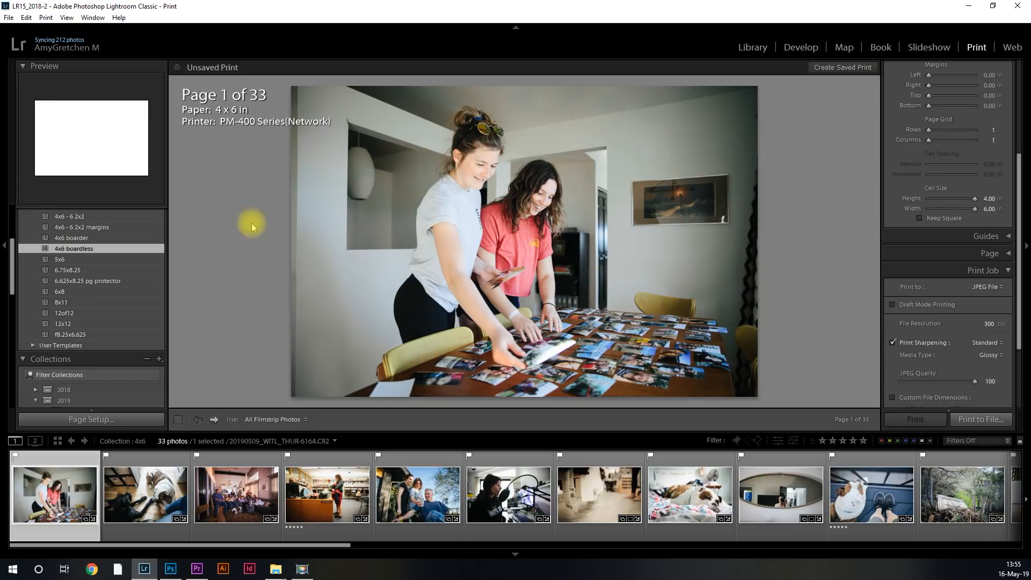
Set the 4x6 boardless print job's output to Printer.
scroll(123, 276, "up", 5)
scroll(148, 251, "down", 3)
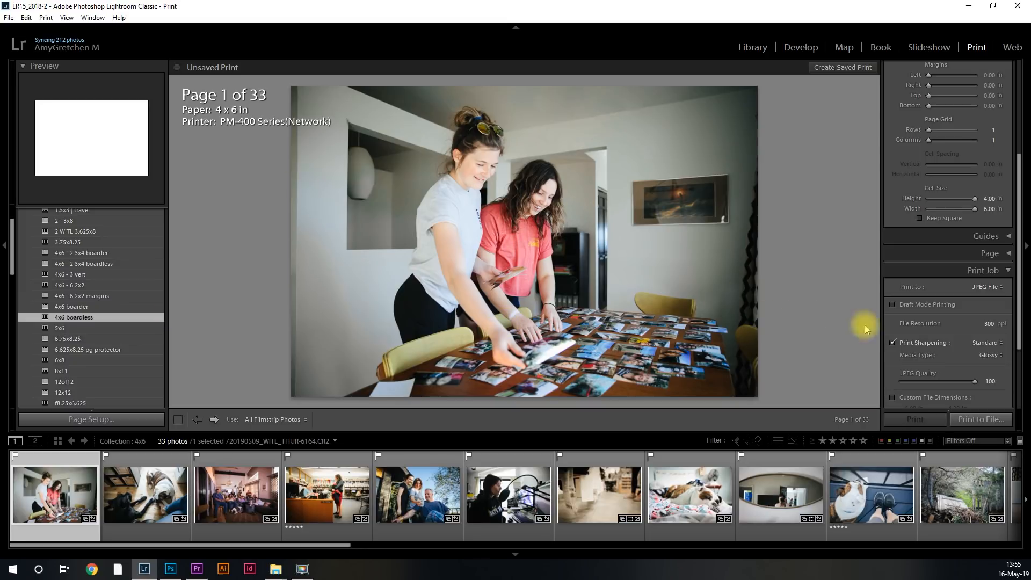
left_click(992, 288)
left_click(976, 300)
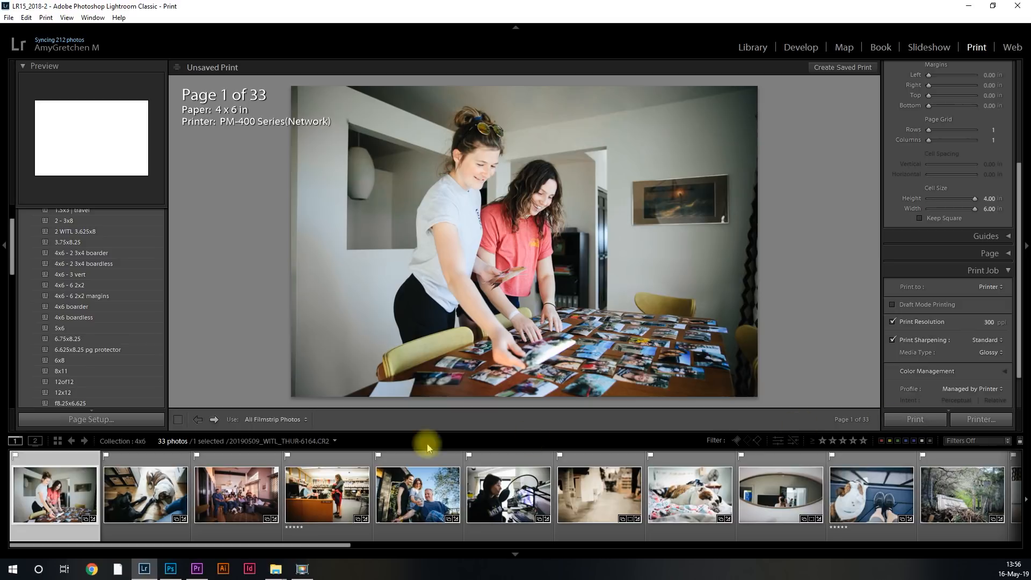
Set the 4x6 collection's print job to output to JPEG File.
scroll(109, 326, "down", 2)
scroll(108, 328, "down", 10)
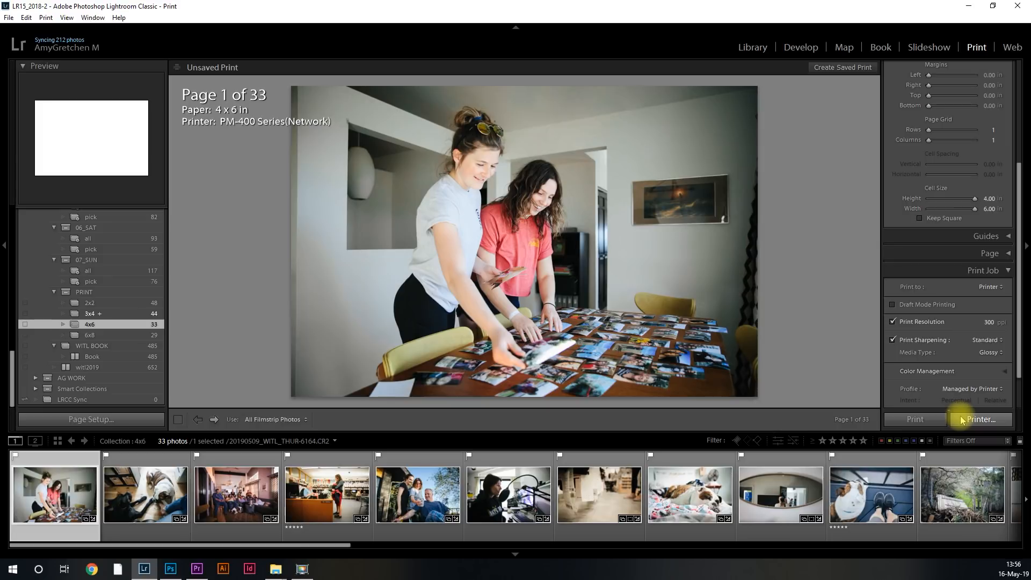
left_click(991, 289)
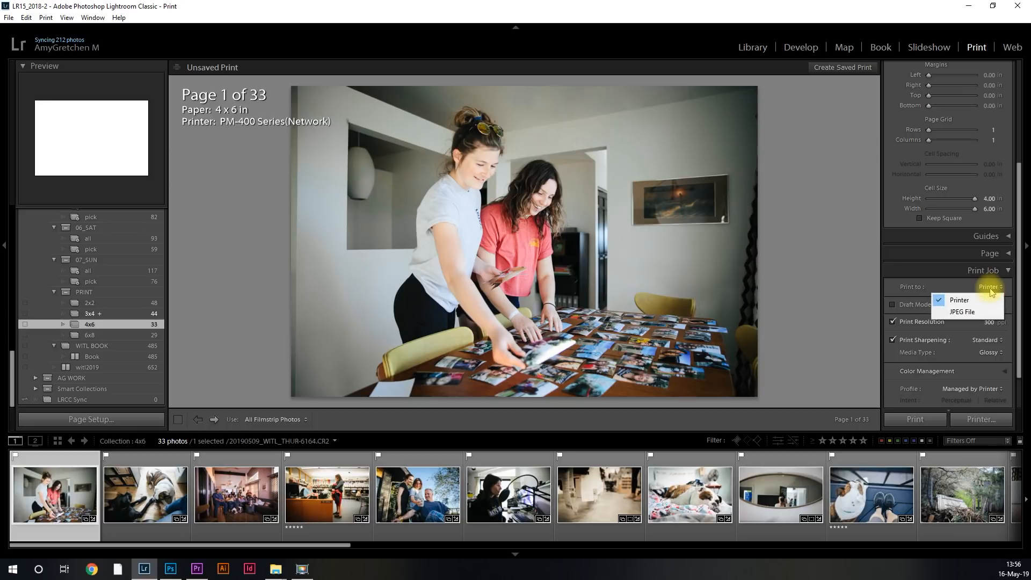
left_click(963, 313)
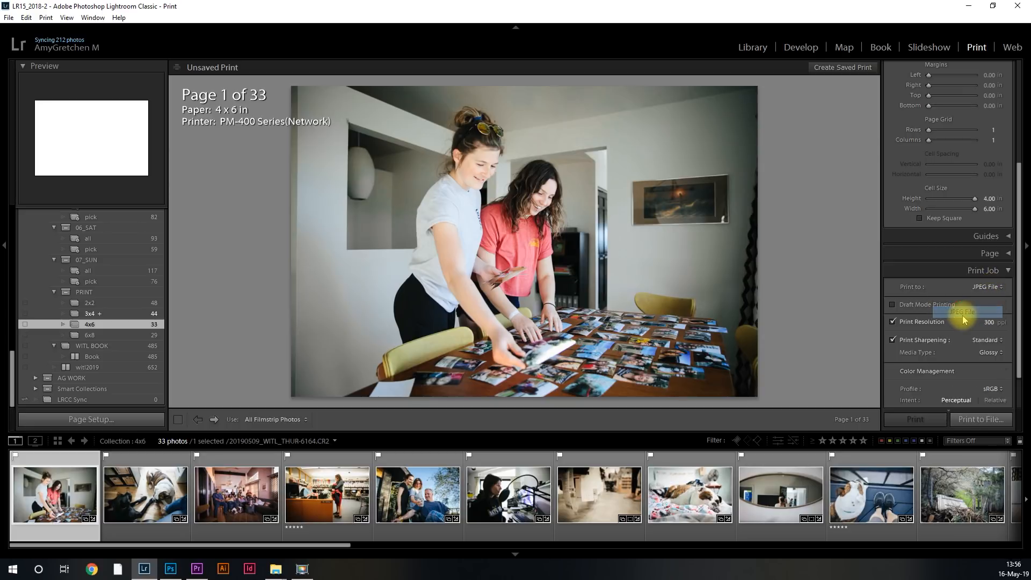
Browse the JPEG print job's save location to the 2019 folder inside Dropbox's WITL folder, and cancel the export.
left_click(978, 425)
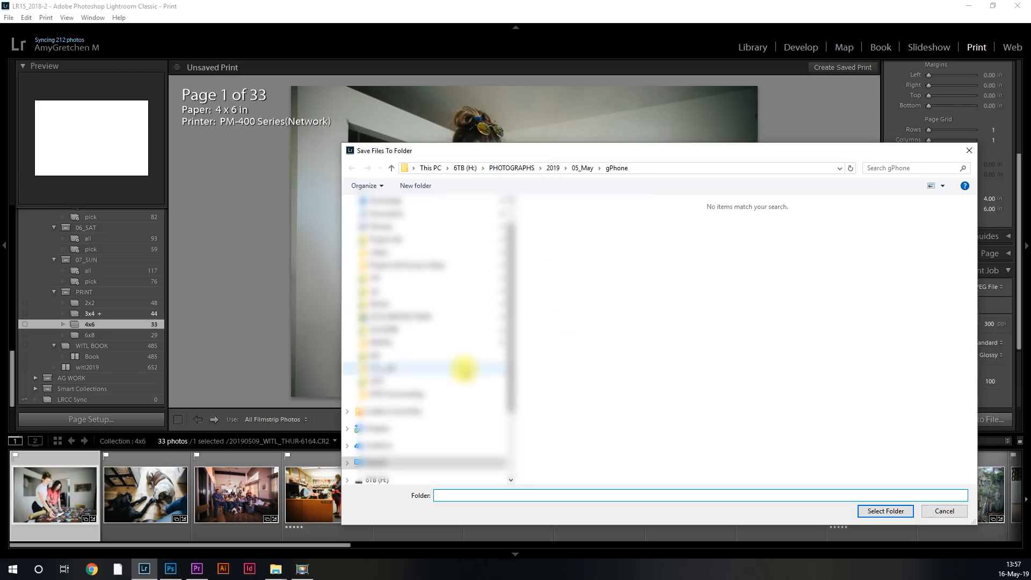
scroll(460, 341, "up", 2)
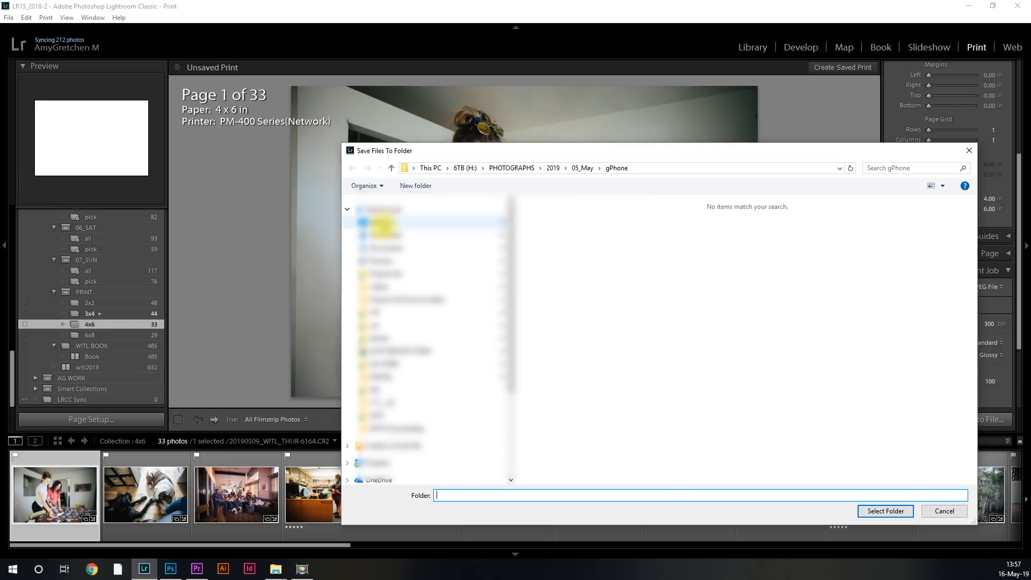
scroll(489, 312, "down", 3)
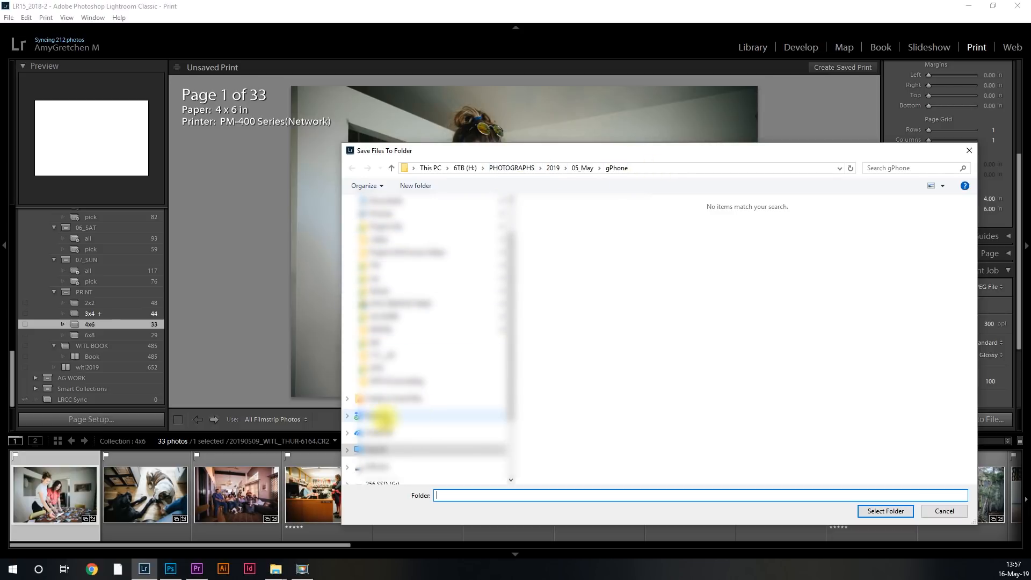
left_click(383, 416)
scroll(656, 349, "down", 5)
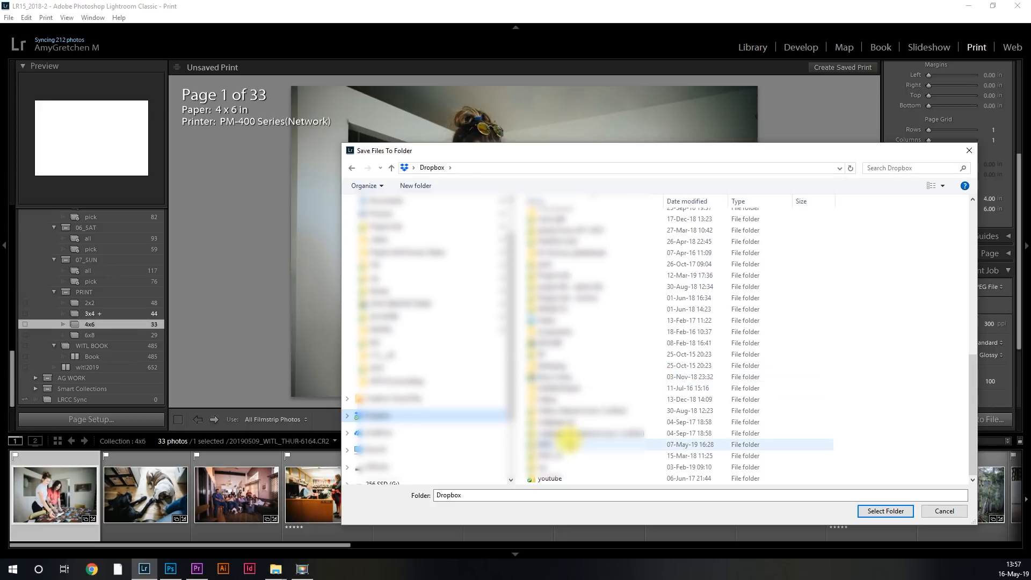
double_click(567, 444)
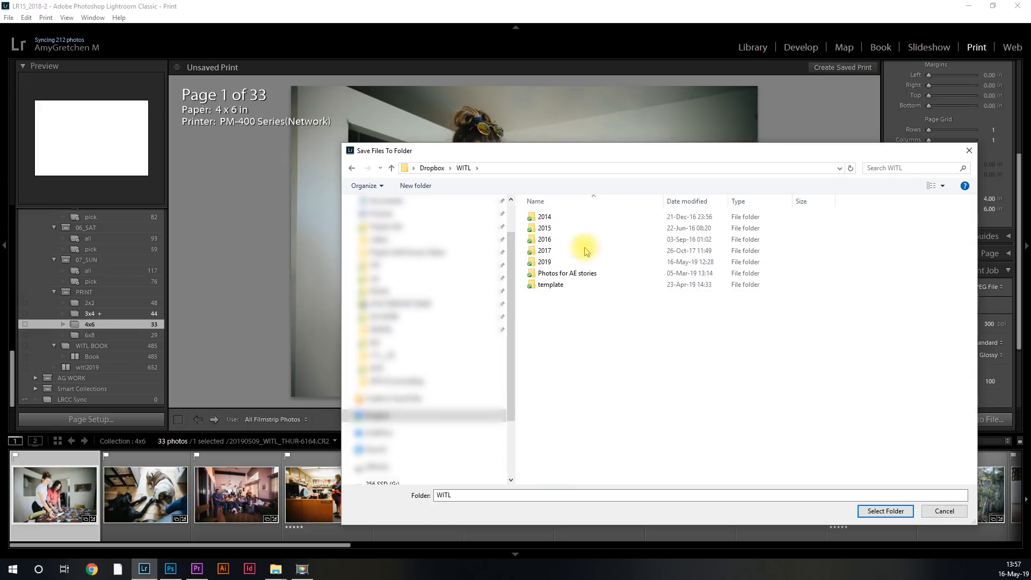
double_click(558, 262)
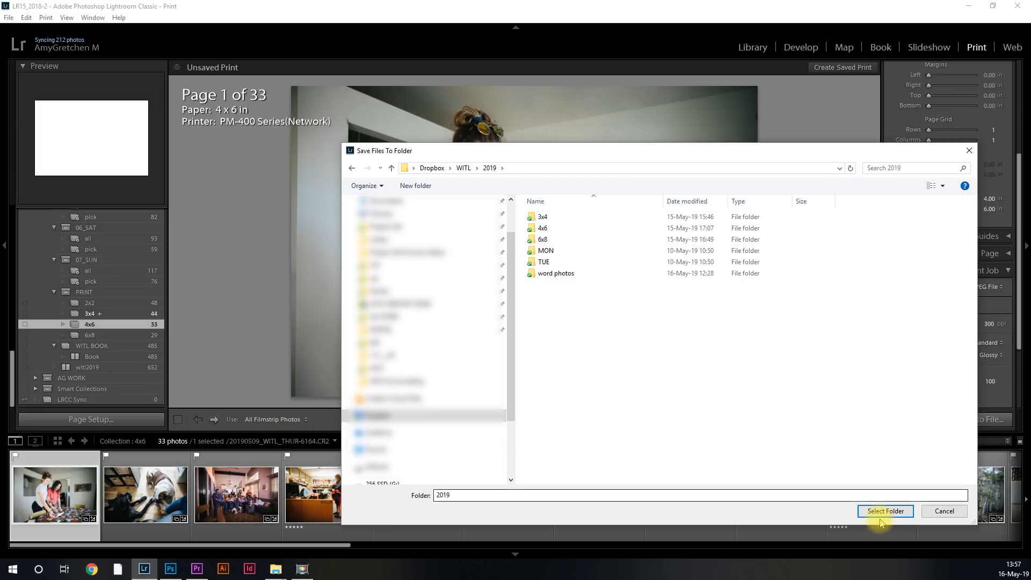
left_click(956, 512)
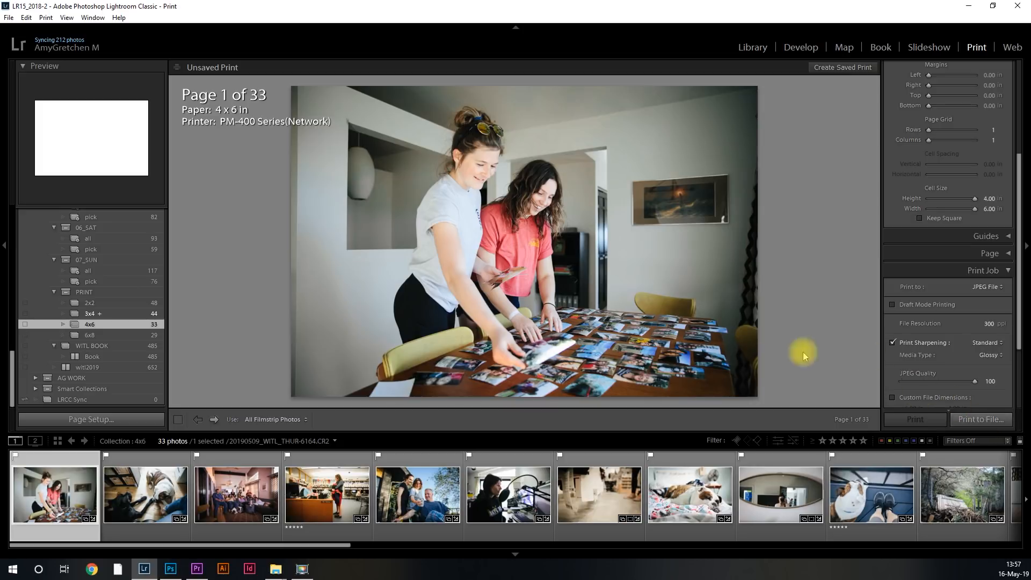
Switch to the 3x4 collection, try the 4x6 - 2 3x4 boarder template, and apply the 4x6 - 2 3x4 boardless template.
left_click(122, 311)
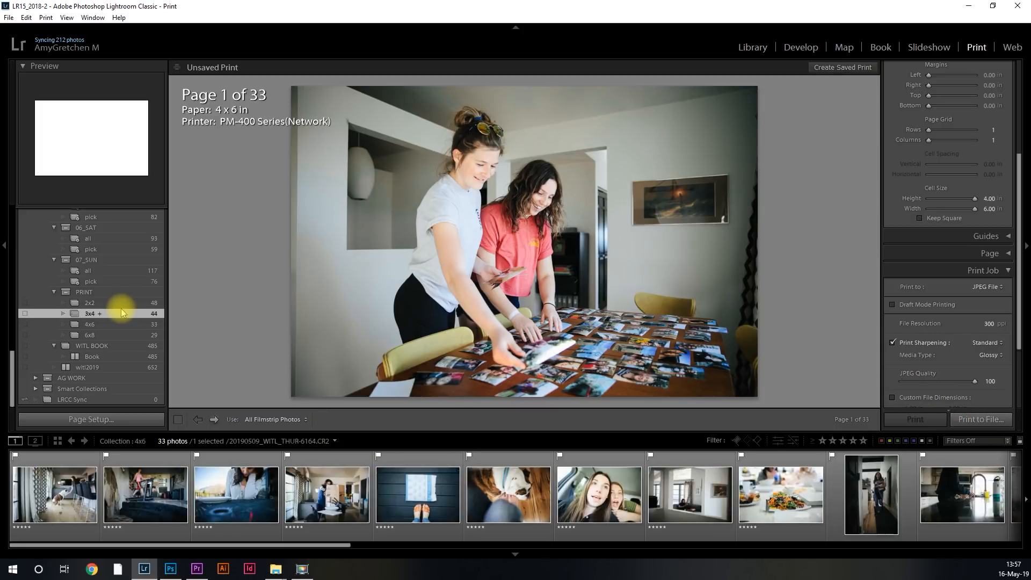
scroll(120, 338, "up", 5)
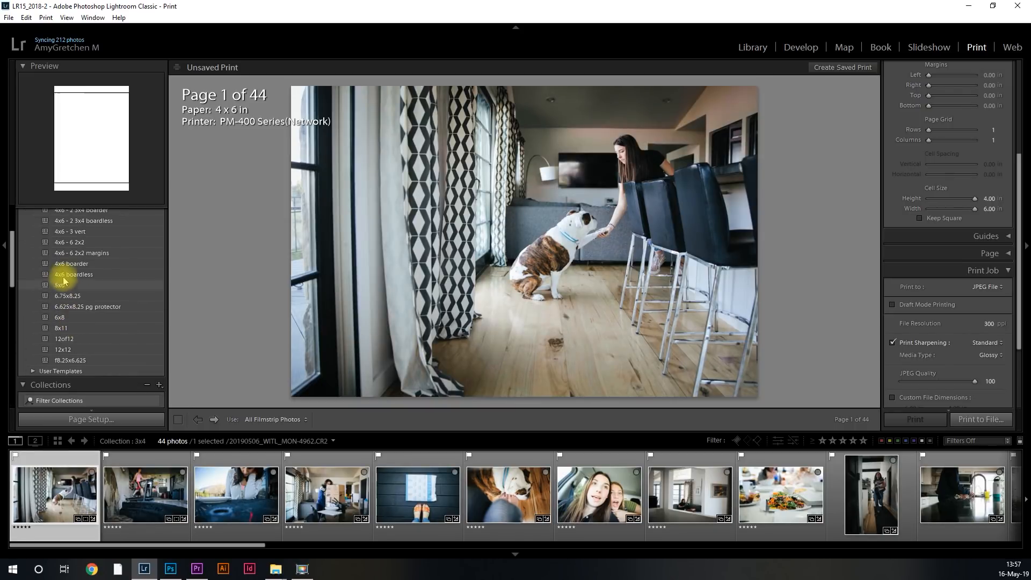
scroll(60, 271, "up", 3)
left_click(115, 260)
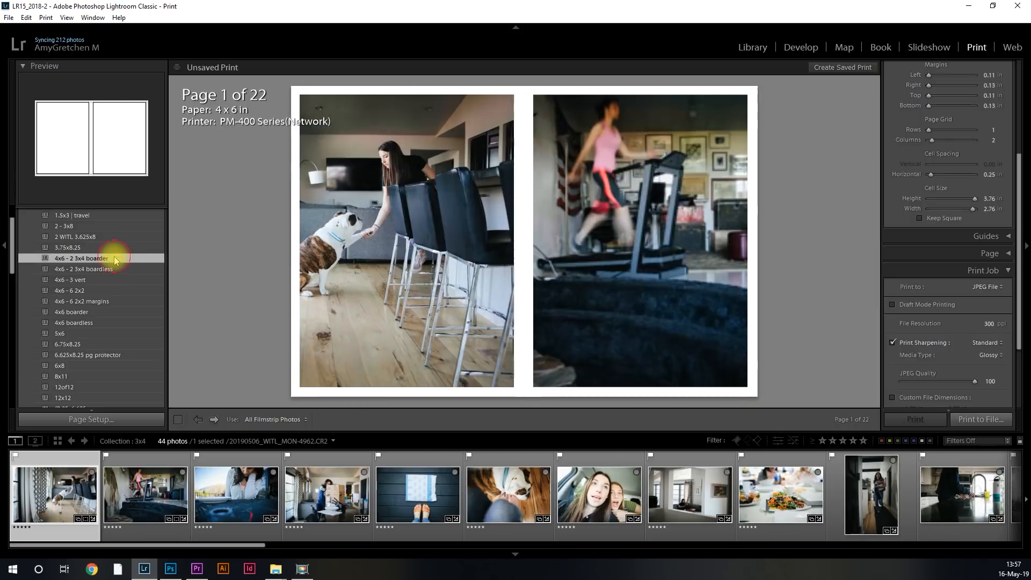
left_click(100, 270)
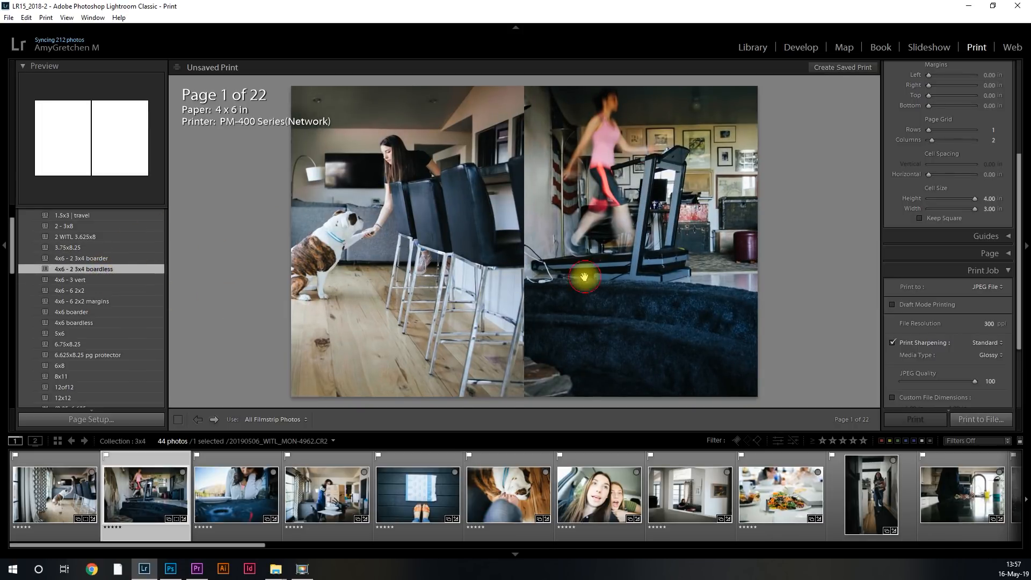
Reposition the photos within their 3x4 cells on pages 1 and 2 of the print layout.
left_click(418, 288)
left_click_drag(418, 288, 452, 291)
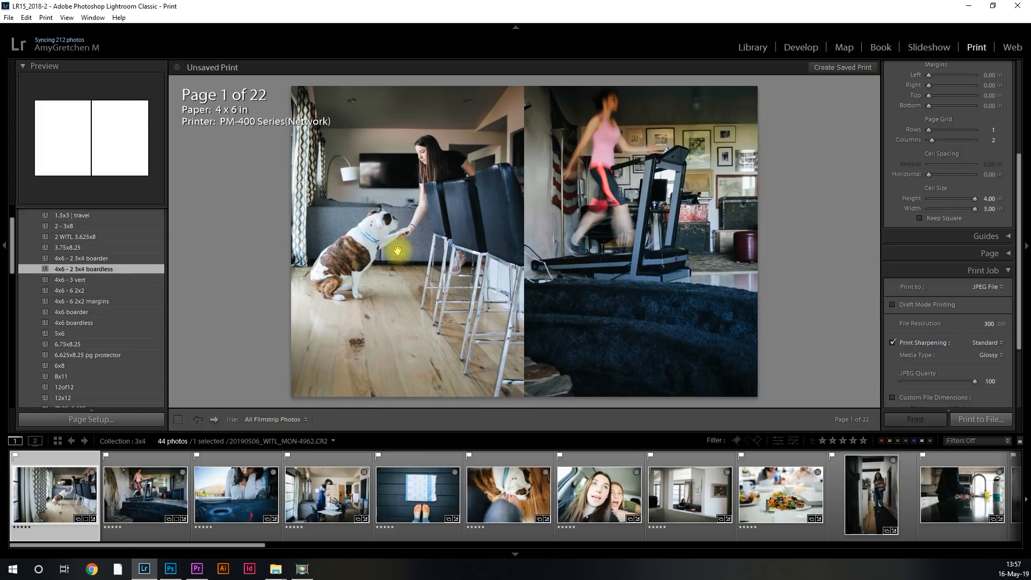
mouse_move(599, 226)
left_mouse_down()
mouse_move(590, 231)
mouse_move(610, 232)
left_mouse_up()
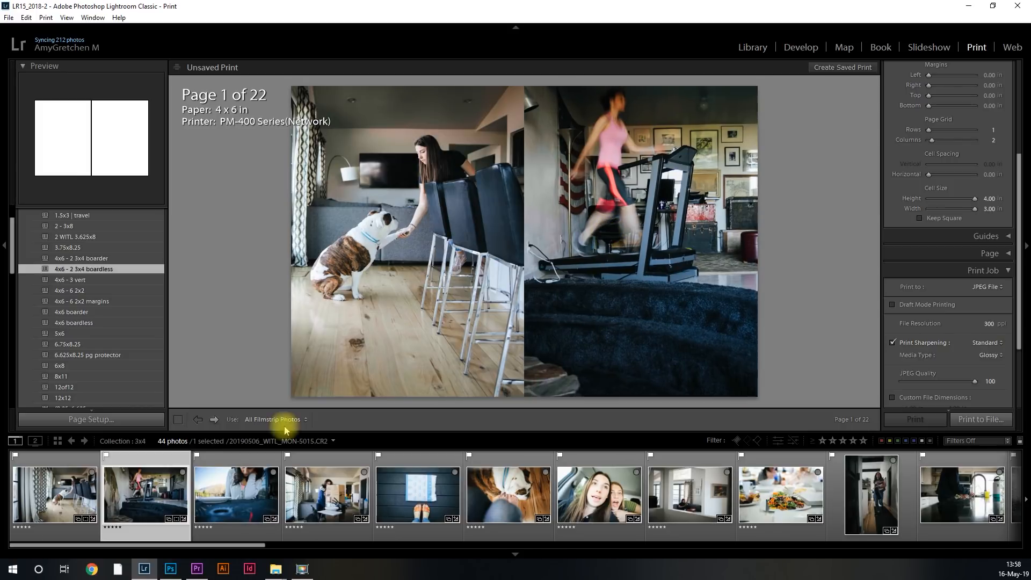
left_click(214, 420)
left_click_drag(369, 299, 368, 302)
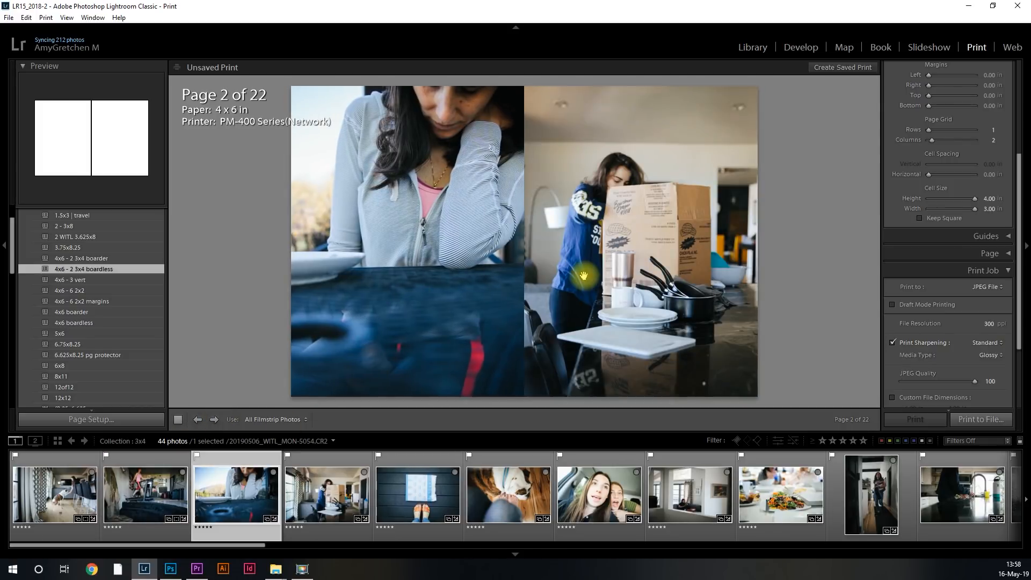
left_click_drag(582, 272, 575, 276)
Reposition the photos on page 3 and the salad photo on page 5 within their cells, and check the print-to-file save dialog without exporting.
left_click(213, 419)
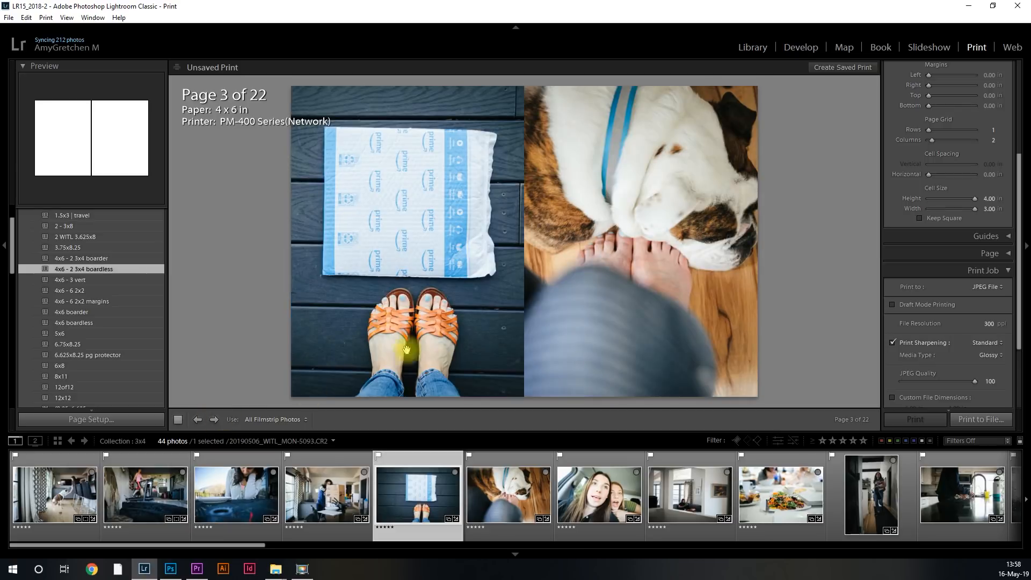
left_click(695, 320)
left_click_drag(695, 320, 686, 317)
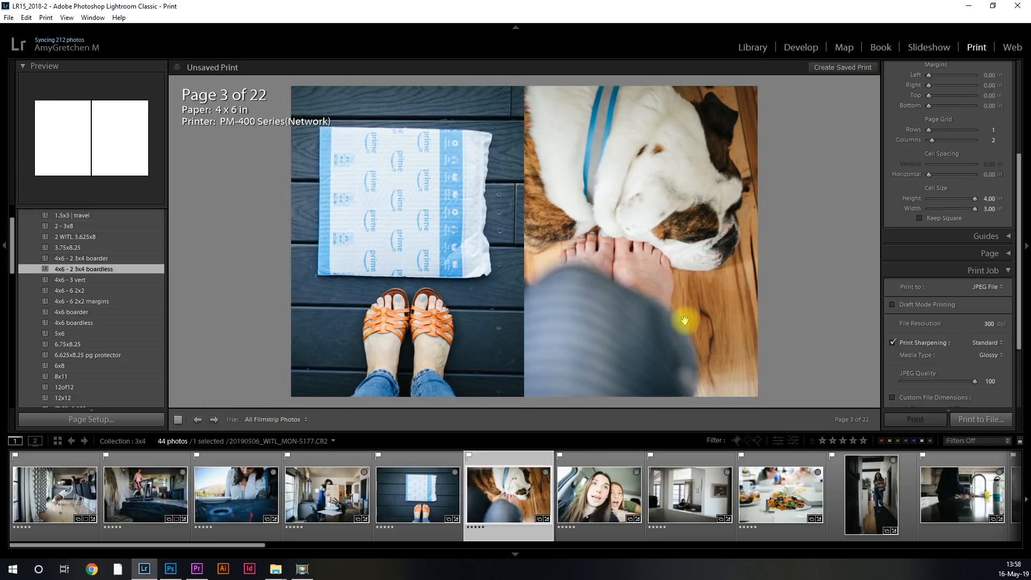
left_click(214, 419)
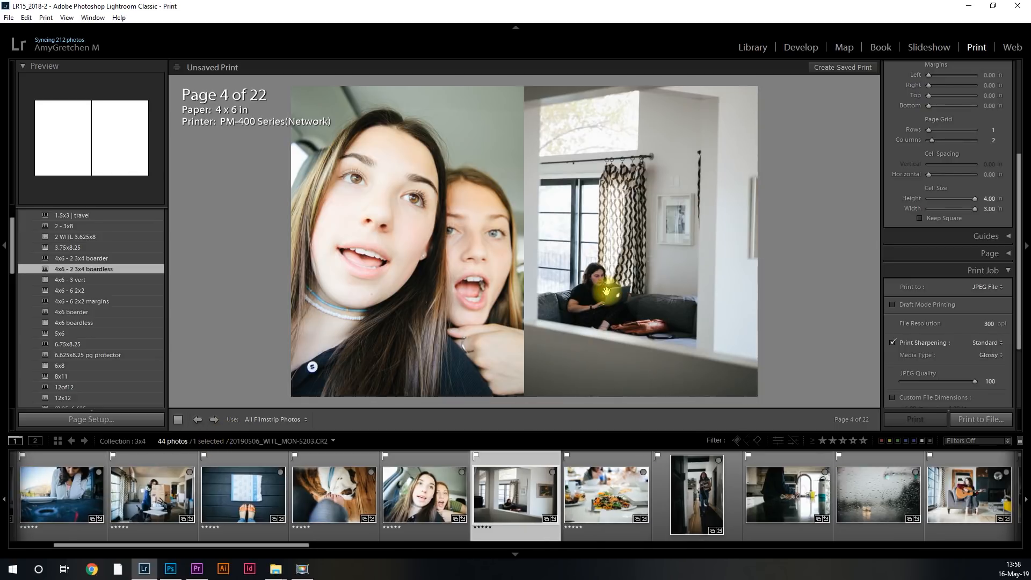
left_click(214, 419)
left_click_drag(456, 352, 445, 348)
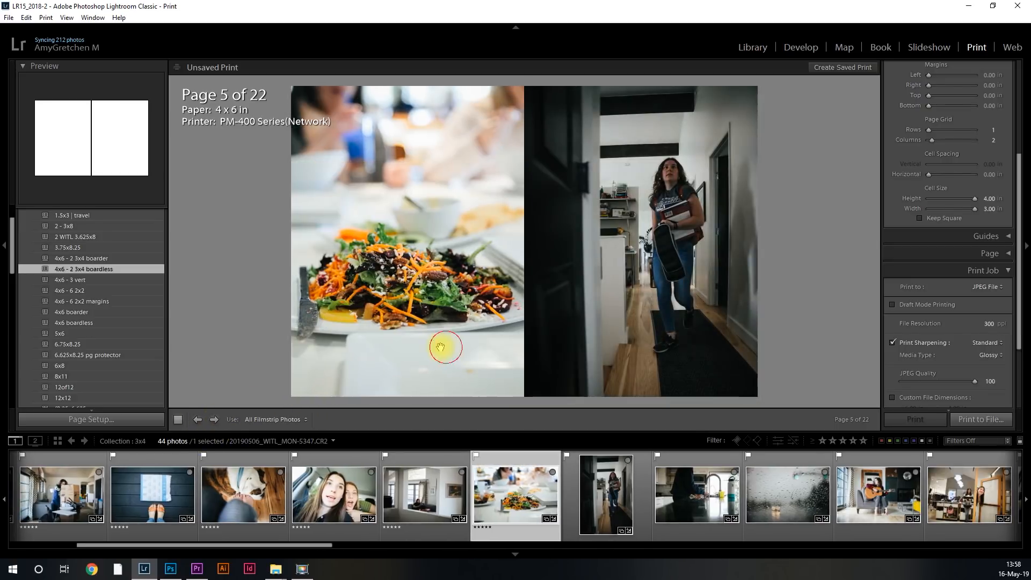
left_click(631, 315)
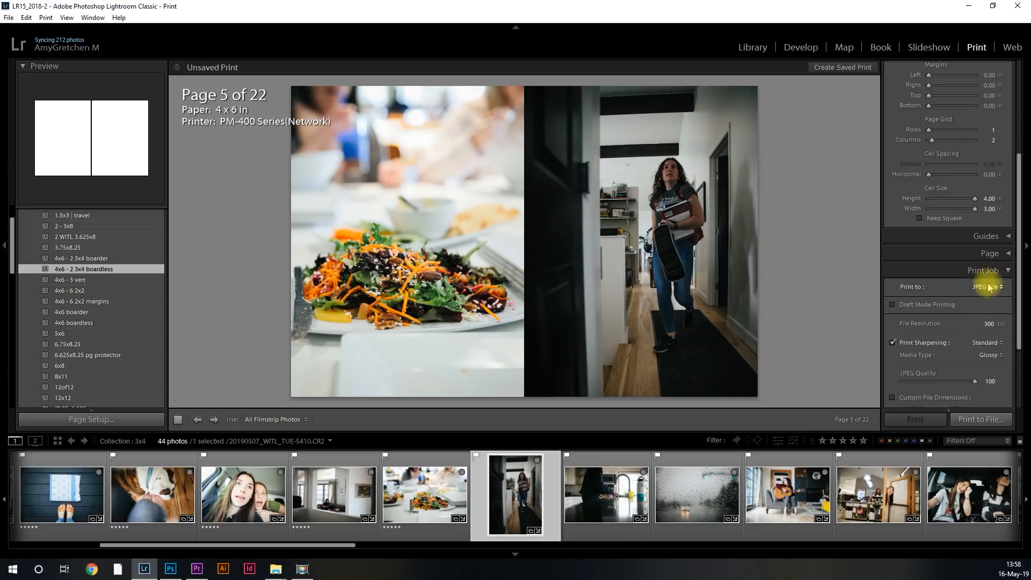
left_click(979, 419)
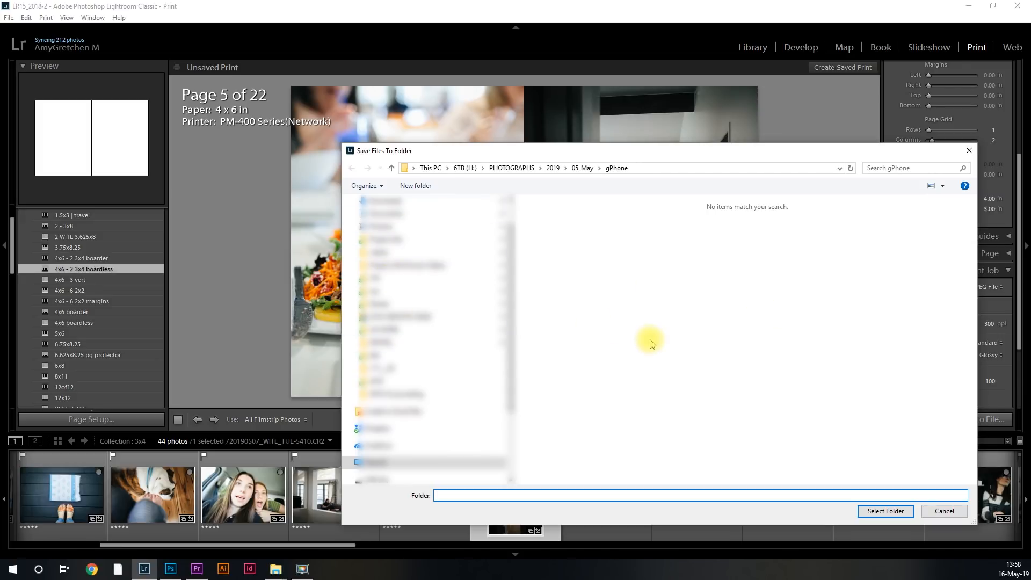
left_click(944, 511)
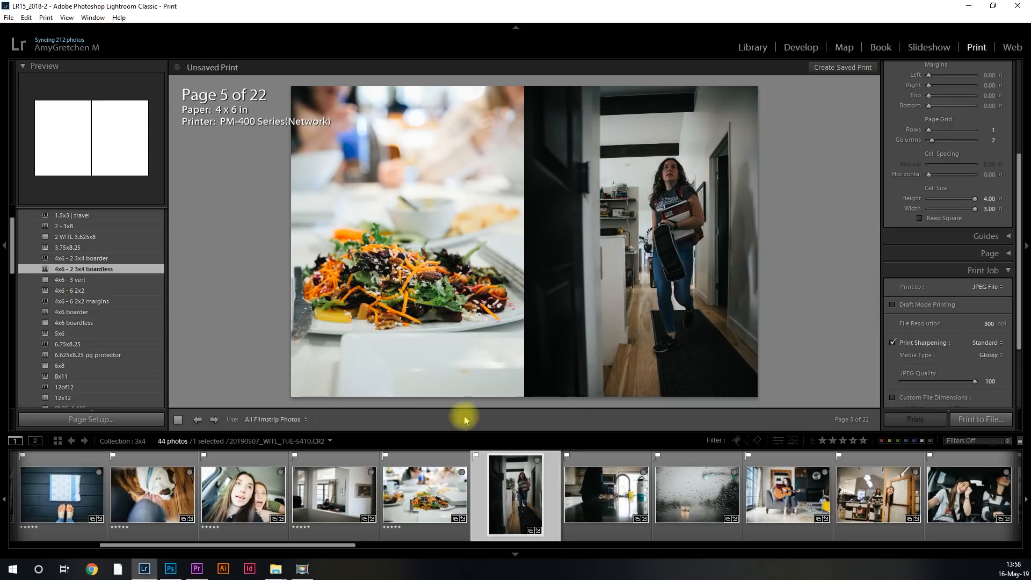
Switch to the 6x8 collection, try the 6.625x8.25 pg protector template, and apply the 6.75x8.25 template.
scroll(87, 375, "down", 10)
scroll(88, 367, "down", 5)
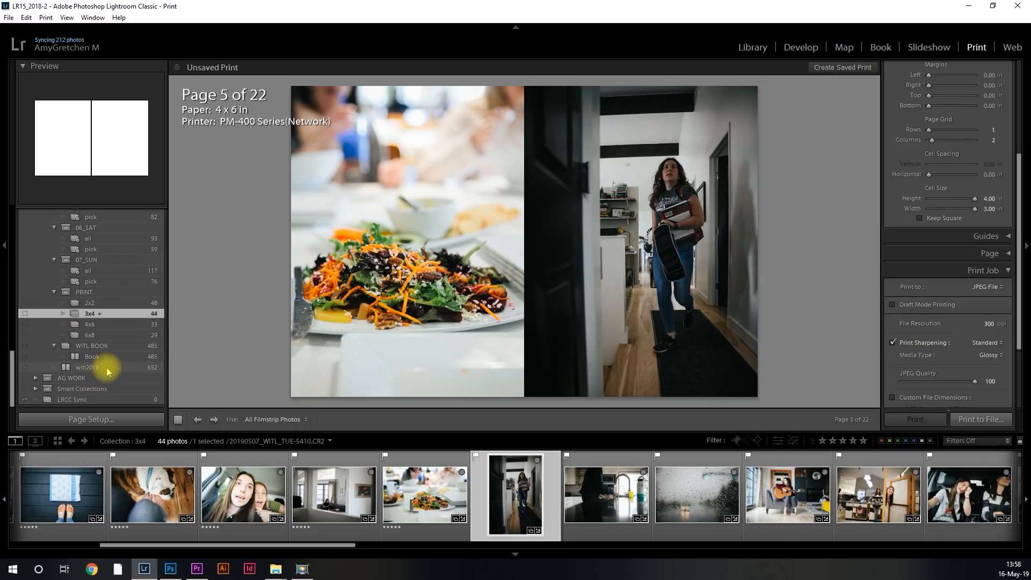
left_click(102, 336)
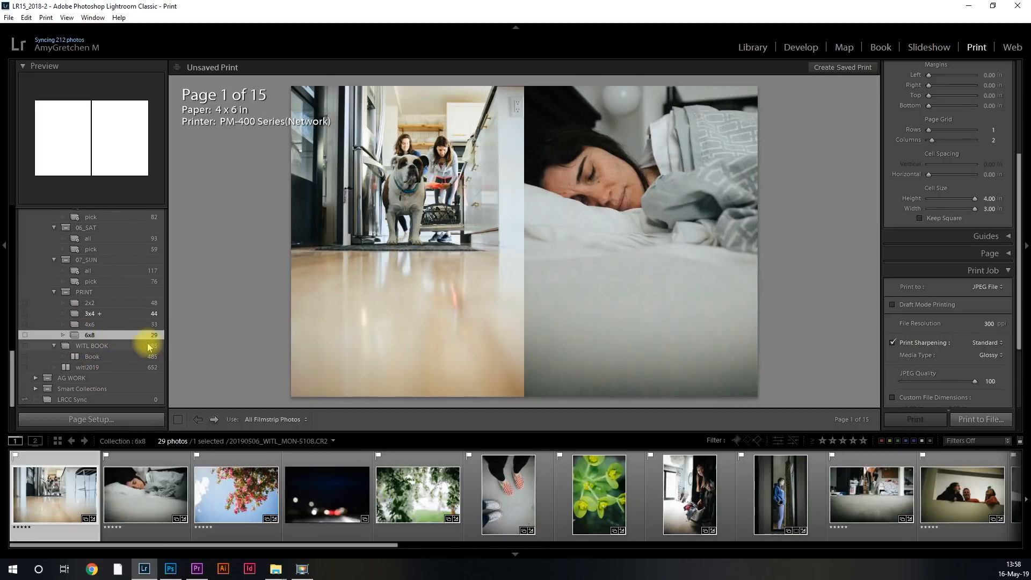
scroll(107, 306, "up", 8)
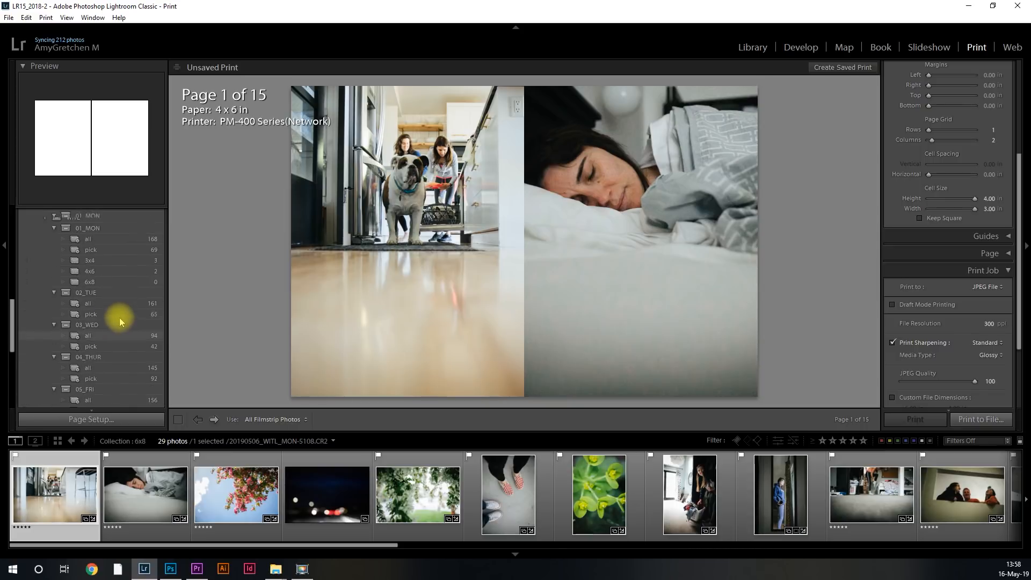
left_click(93, 273)
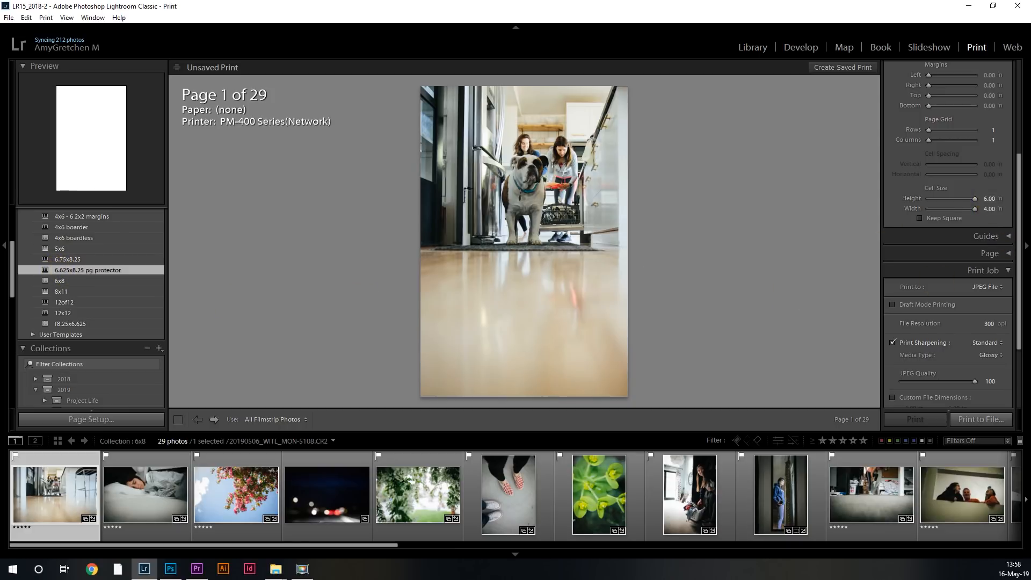
left_click(69, 260)
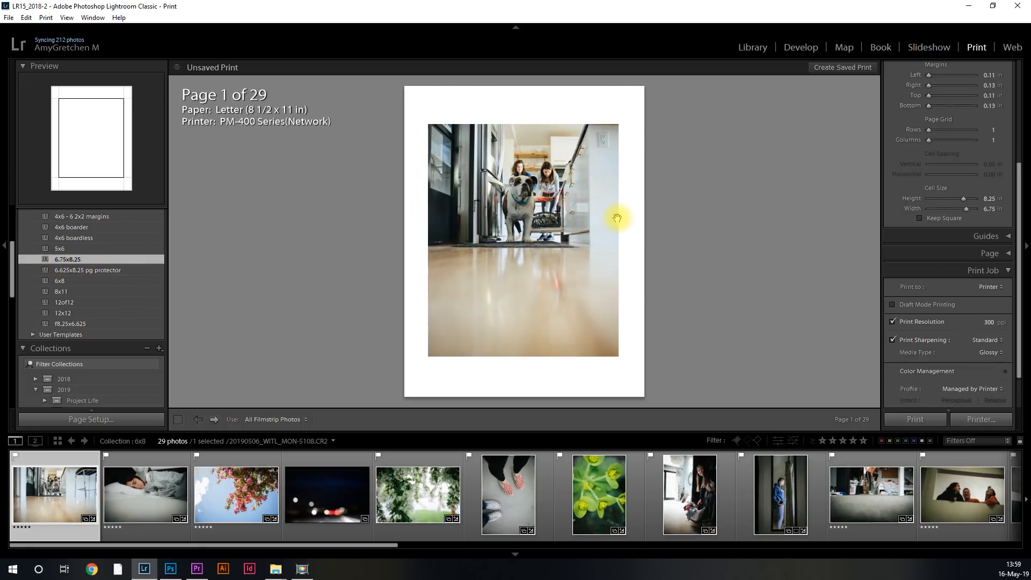
Set the print job's paper size to 8 x 10 in.
left_click(75, 419)
left_click(514, 307)
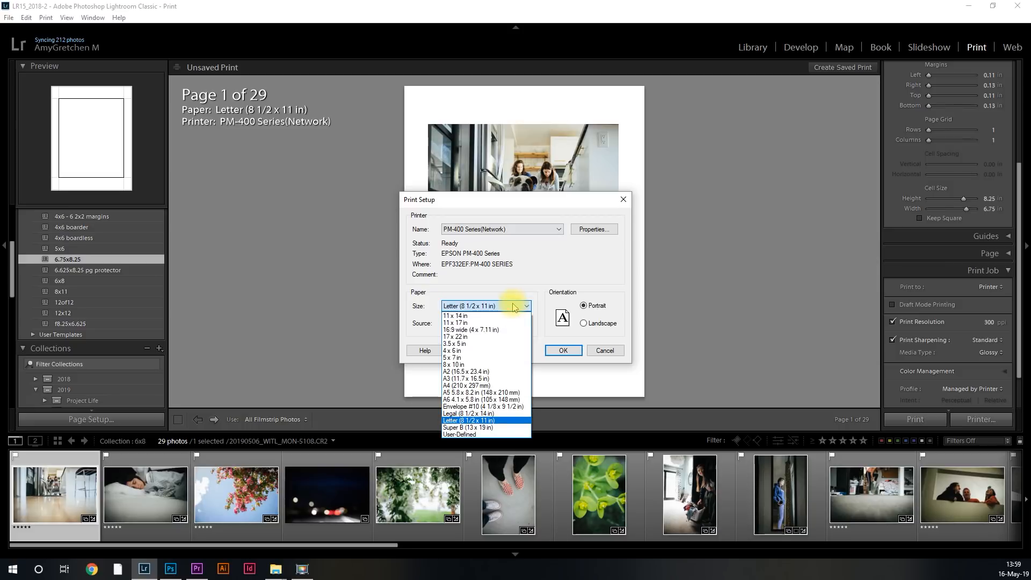
left_click(501, 365)
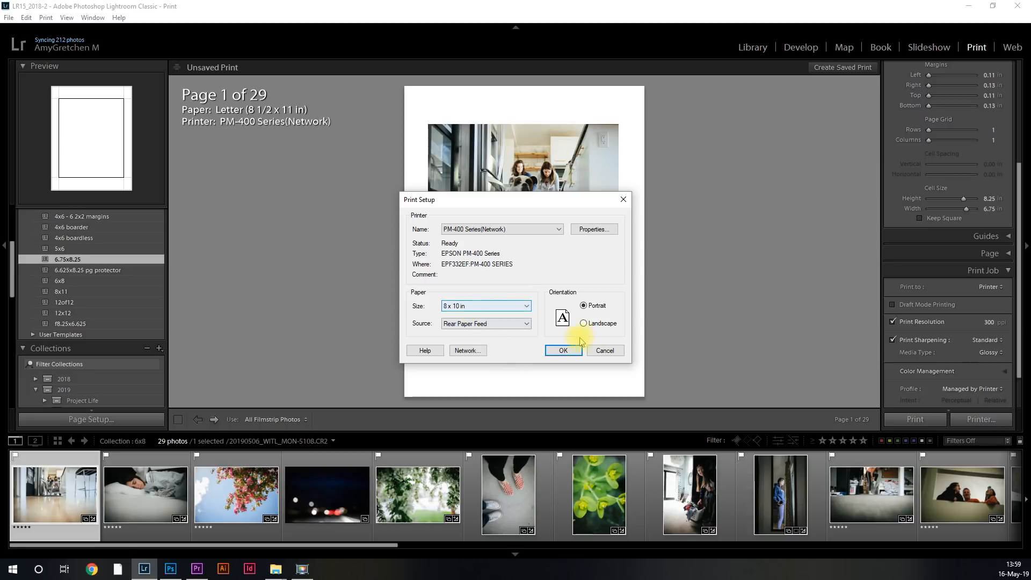
left_click(562, 352)
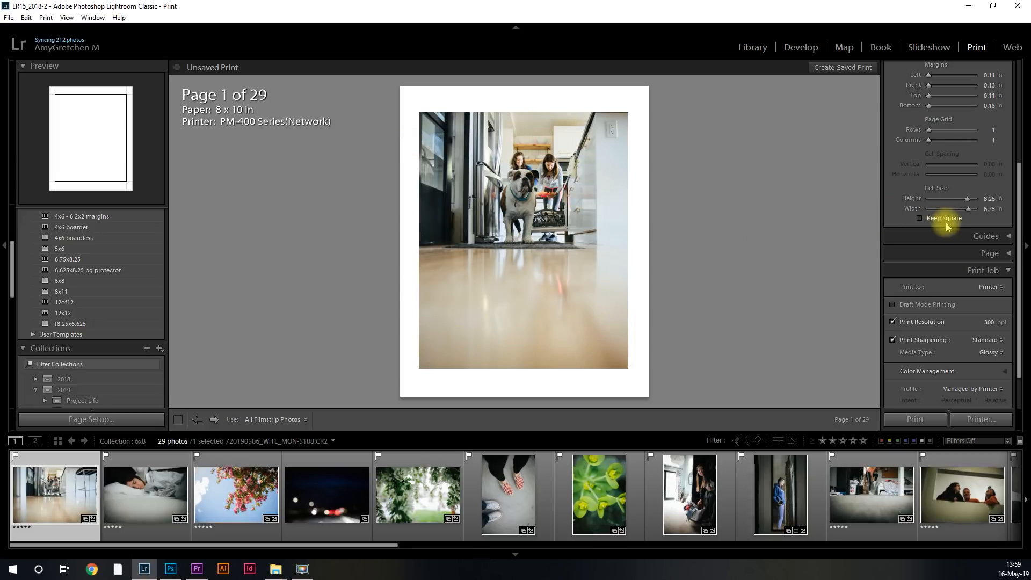
Set the cell size to 8 in high and 6 in wide, and reposition the dog photo within the cell.
scroll(974, 267, "up", 3)
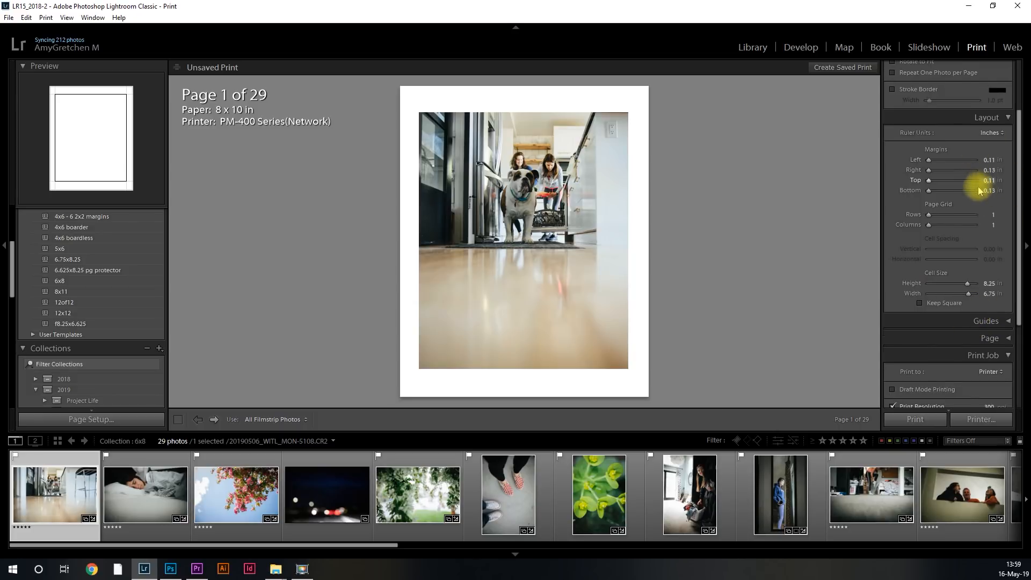
scroll(978, 184, "up", 1)
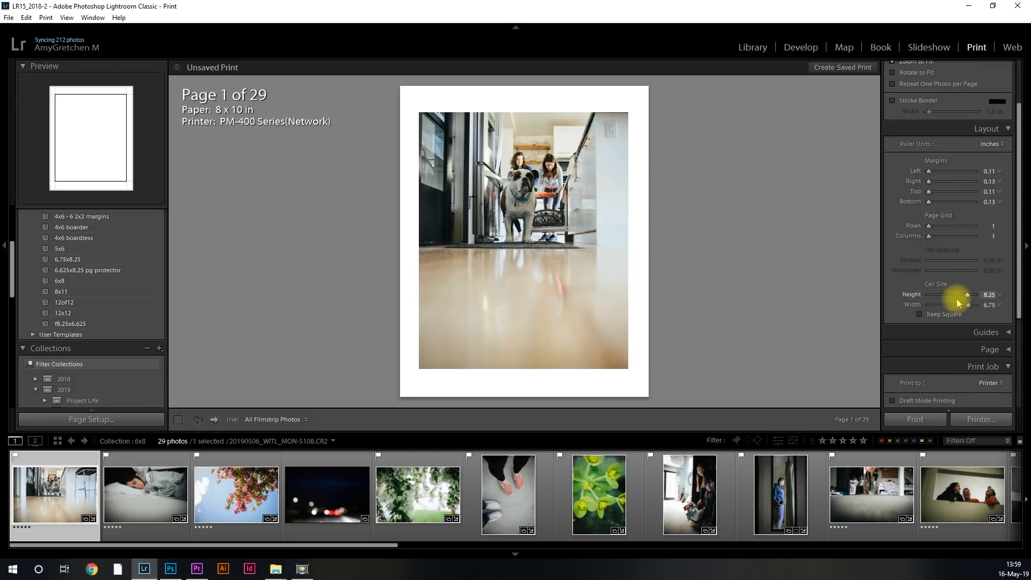
left_click(987, 295)
type("8")
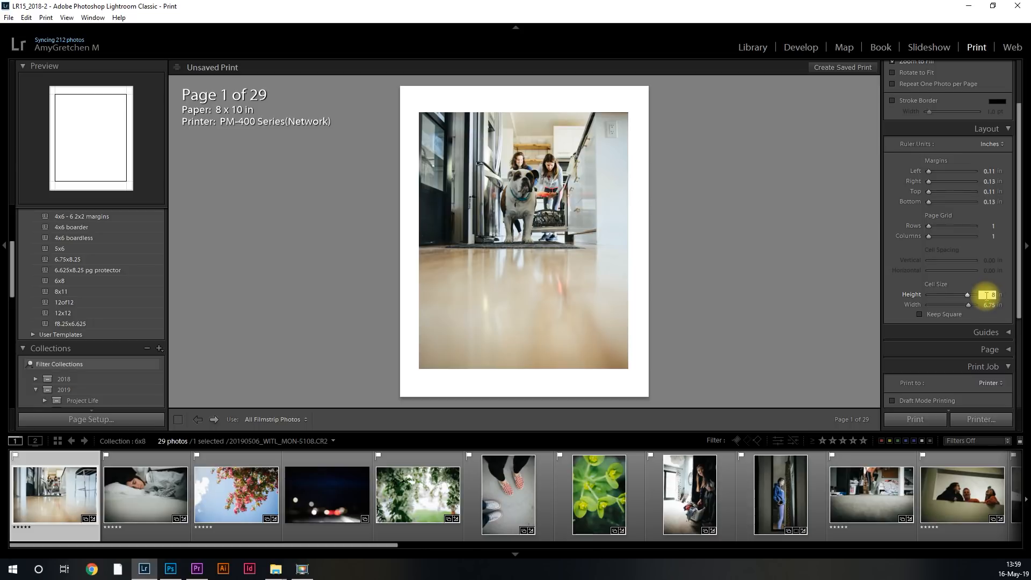
key("Tab")
type("8")
key("Tab")
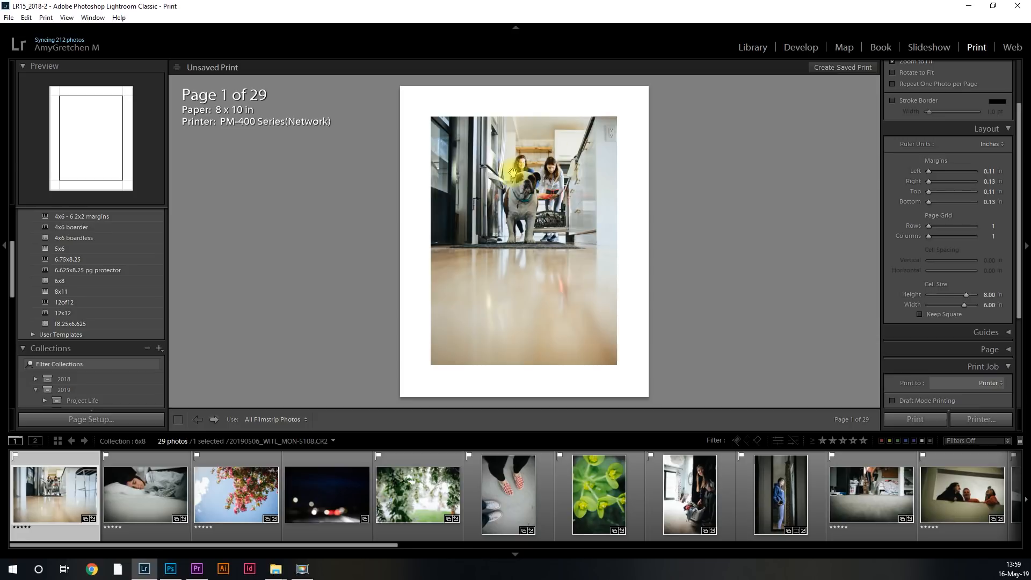
left_click_drag(518, 177, 546, 198)
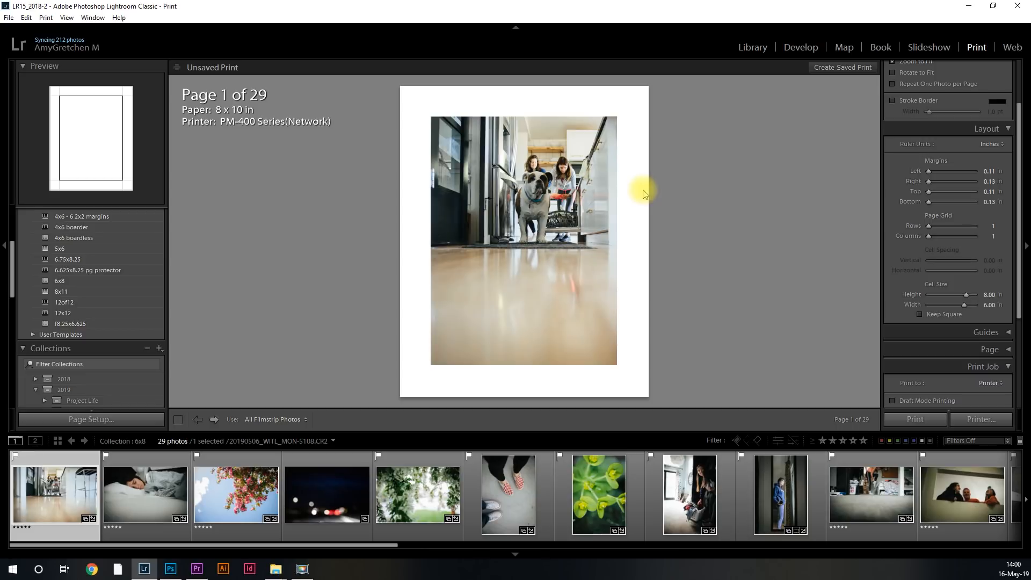
Open the witl2019 book, look through its early spreads, and select the blossom photo on page 21.
scroll(120, 340, "down", 10)
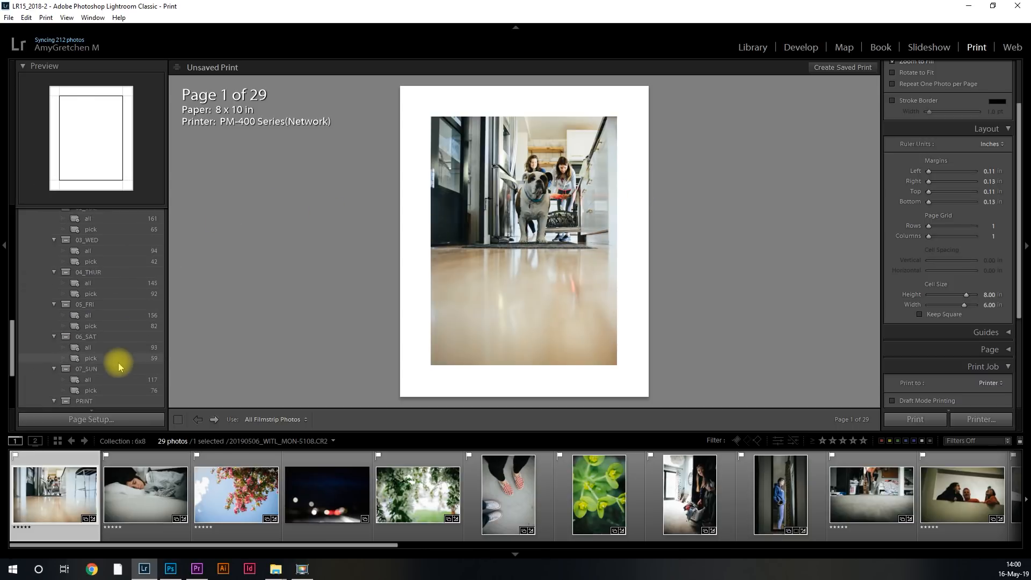
scroll(119, 366, "down", 5)
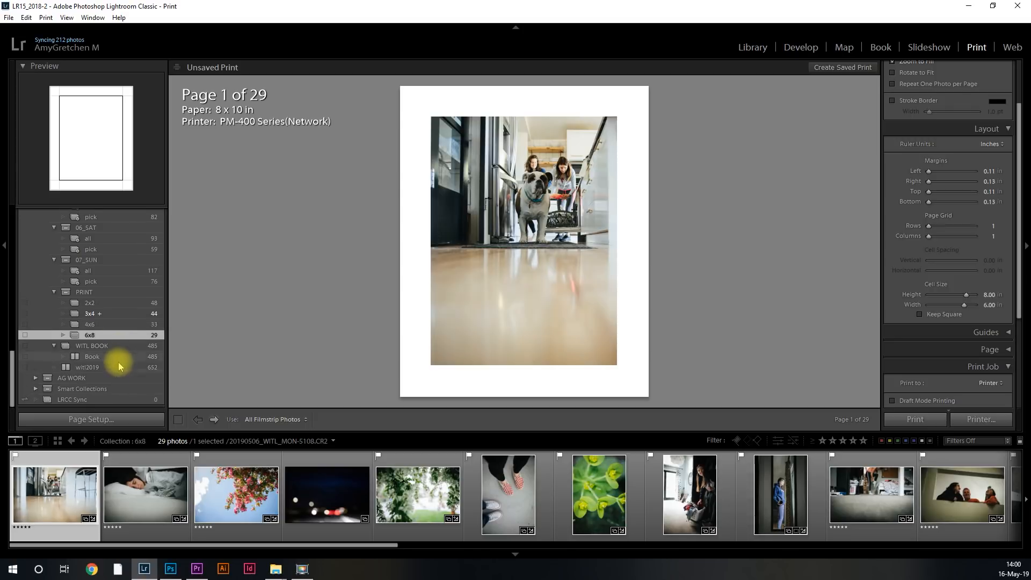
double_click(119, 363)
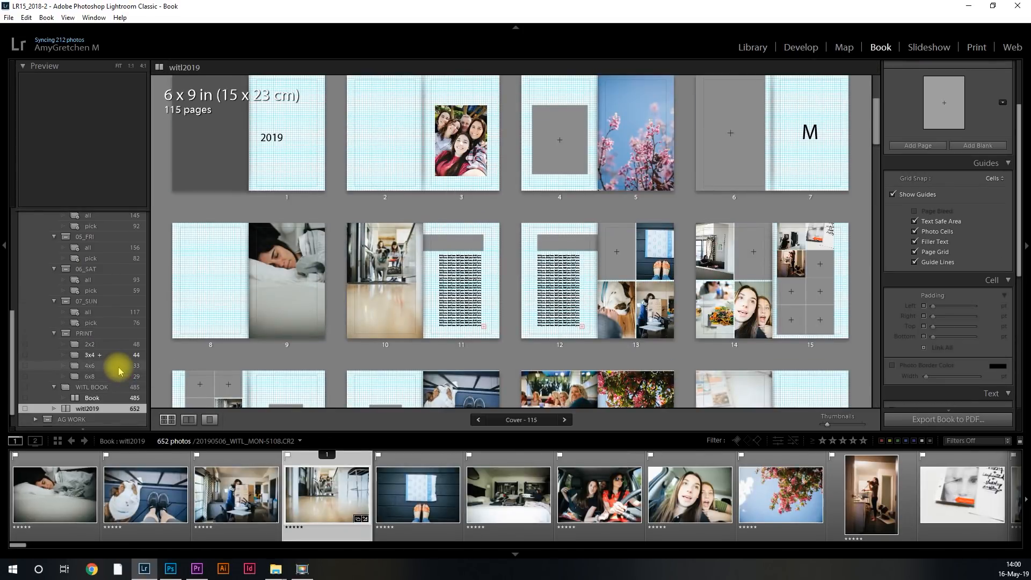
scroll(537, 263, "up", 3)
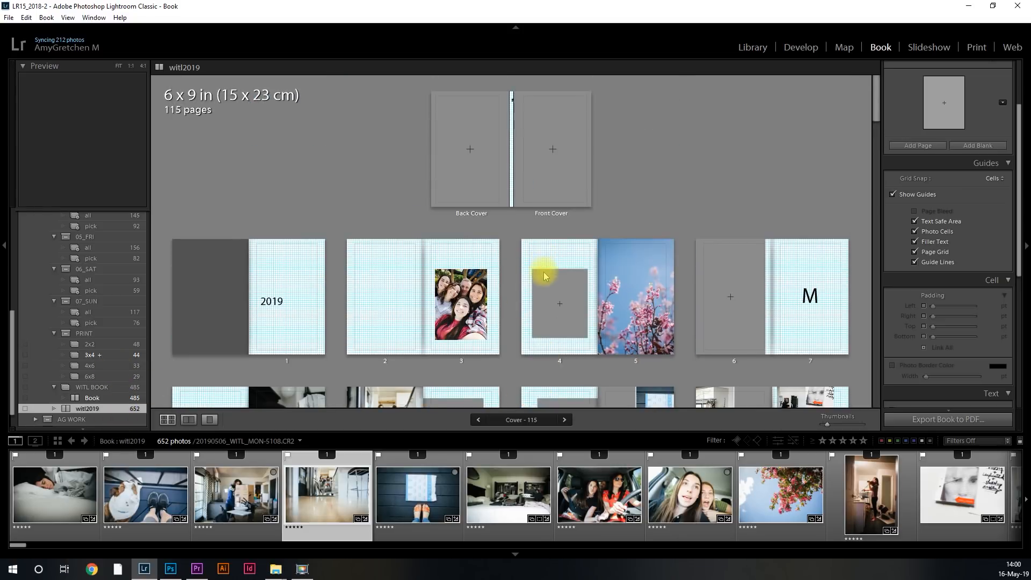
scroll(544, 277, "down", 5)
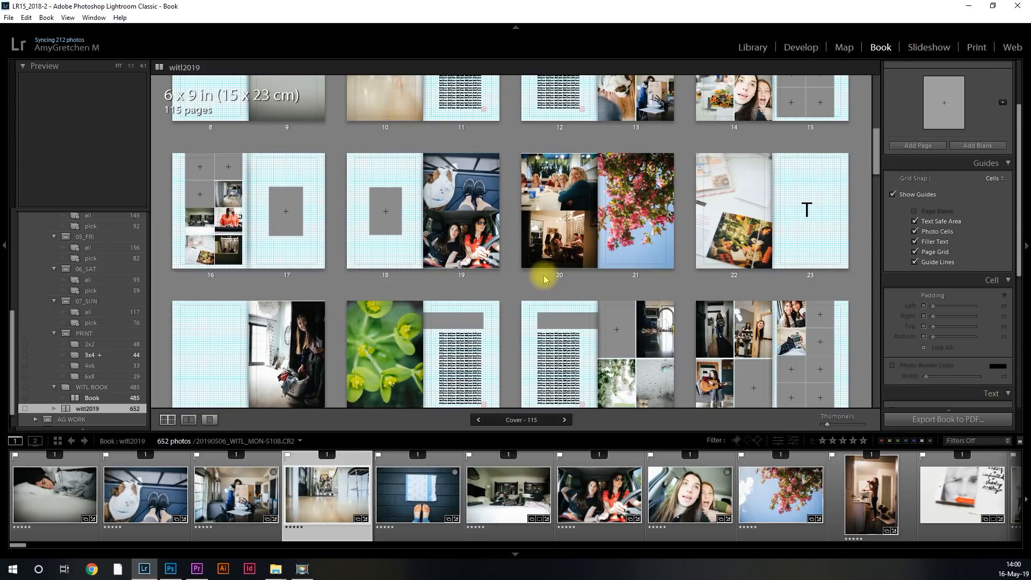
left_click(634, 227)
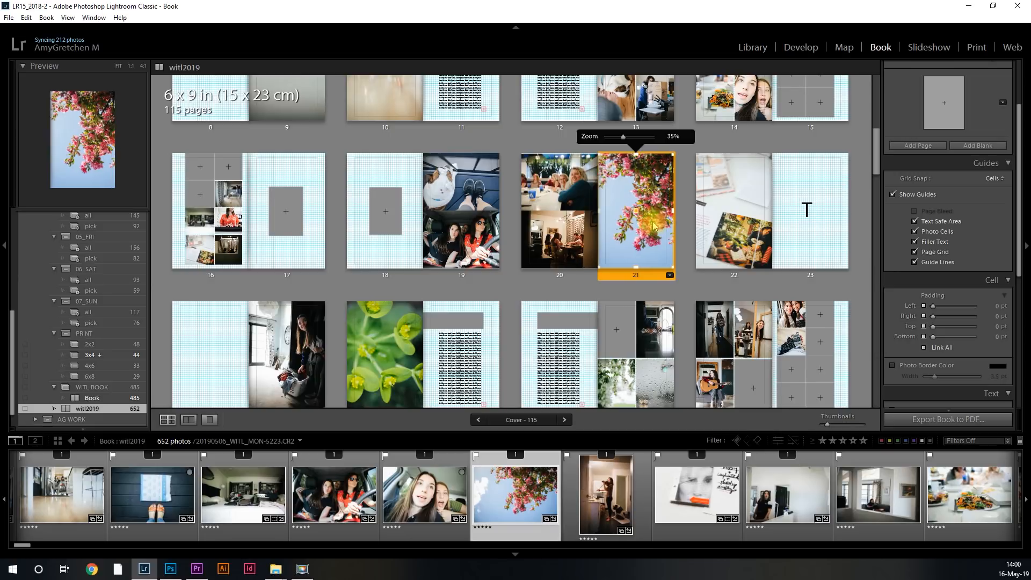